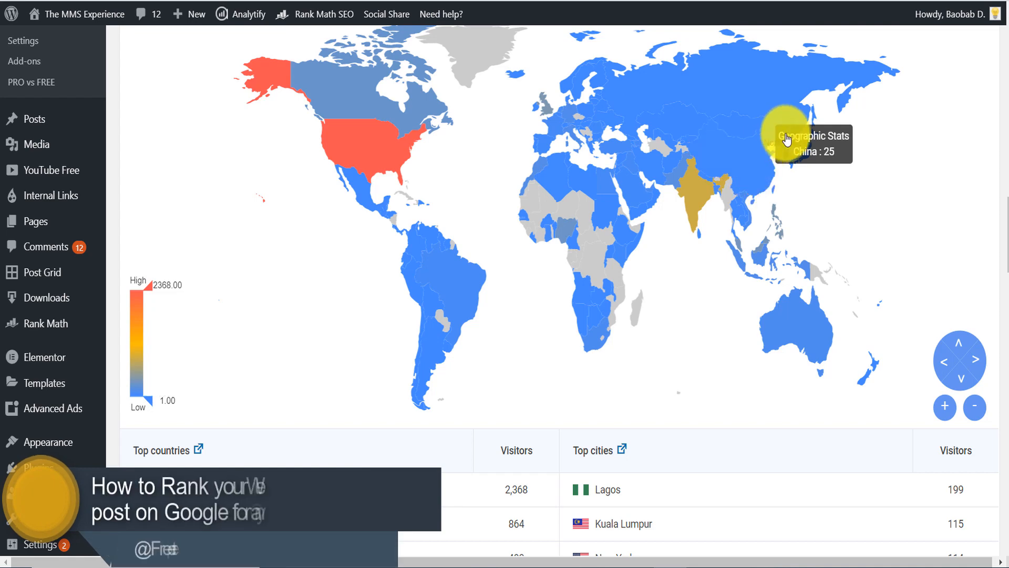
# - Examine the geographic visitor map and the top countries and top cities tables in the analytics report
pyautogui.scroll(-2, 1005, 260)
pyautogui.scroll(-1, 1005, 257)
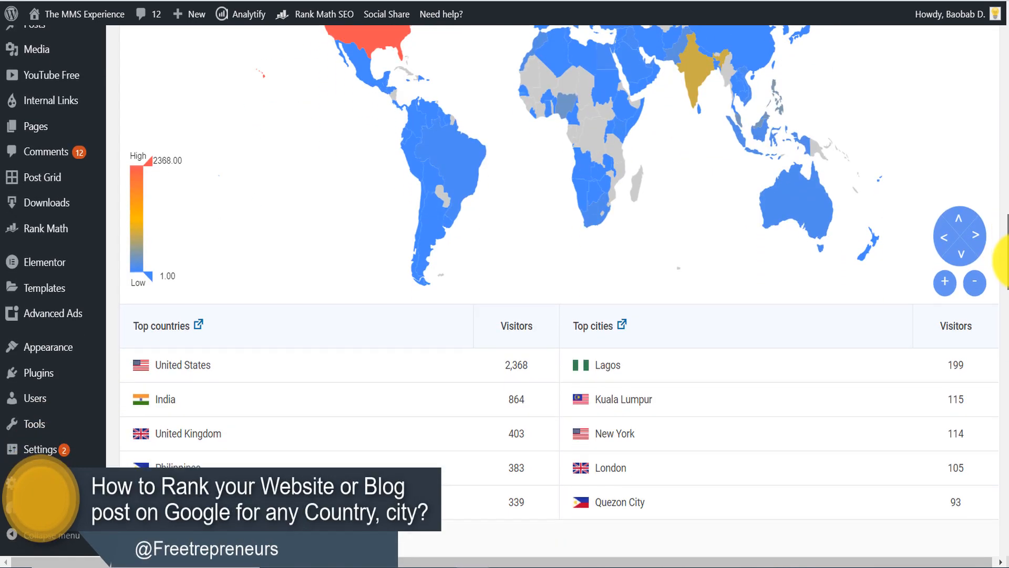
pyautogui.scroll(-1, 1005, 260)
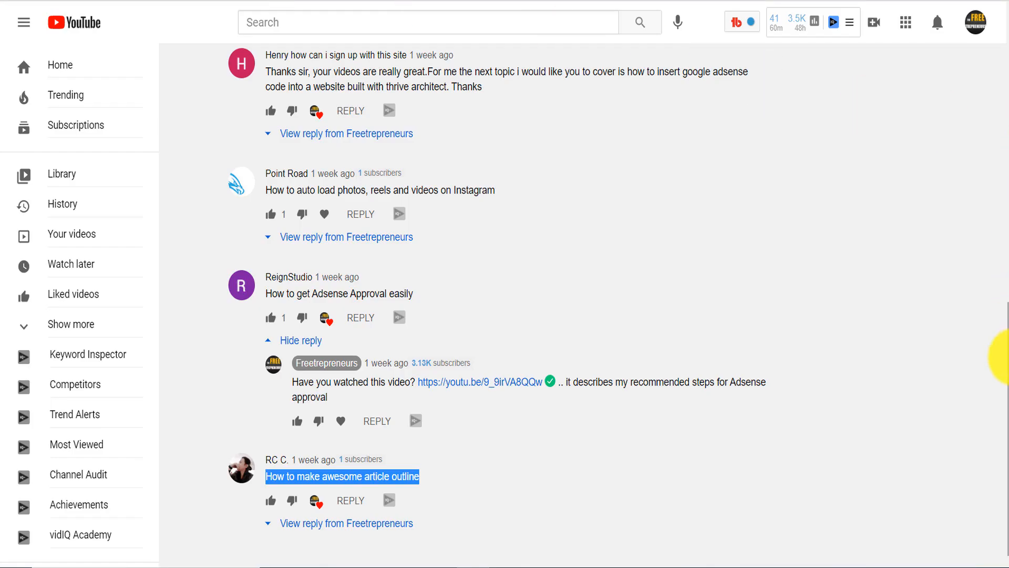
# - Switch to the YouTube community page and highlight the post asking which topic to cover in a future video
pyautogui.moveTo(1008, 358); pyautogui.dragTo(1008, 71)
pyautogui.moveTo(284, 237); pyautogui.dragTo(571, 238)
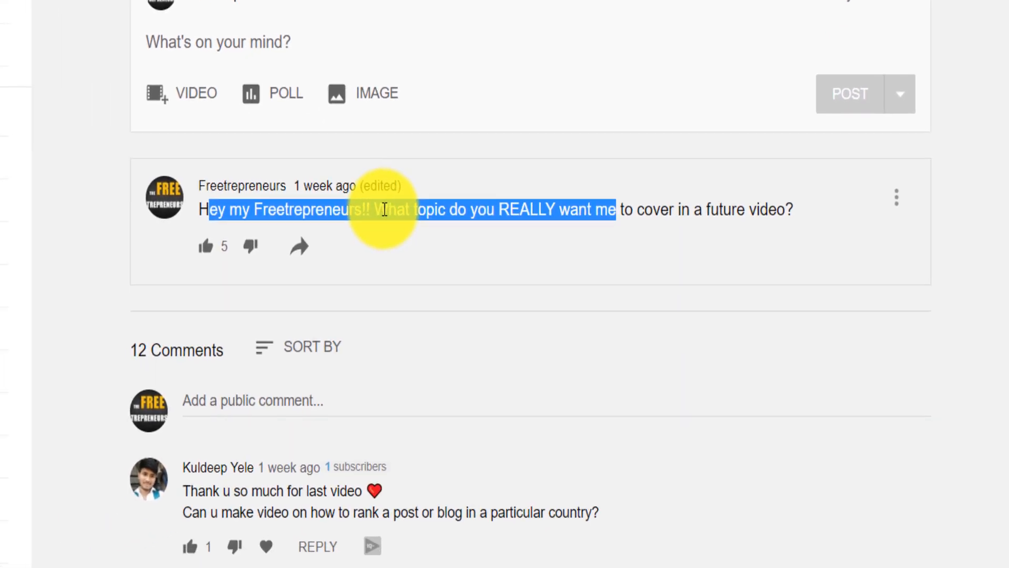
pyautogui.moveTo(770, 232); pyautogui.dragTo(370, 233)
pyautogui.moveTo(443, 244); pyautogui.dragTo(387, 240)
# - Read the comments, highlighting the requests about ranking a post or blog in a particular country and making an awesome article outline
pyautogui.scroll(-5, 528, 284)
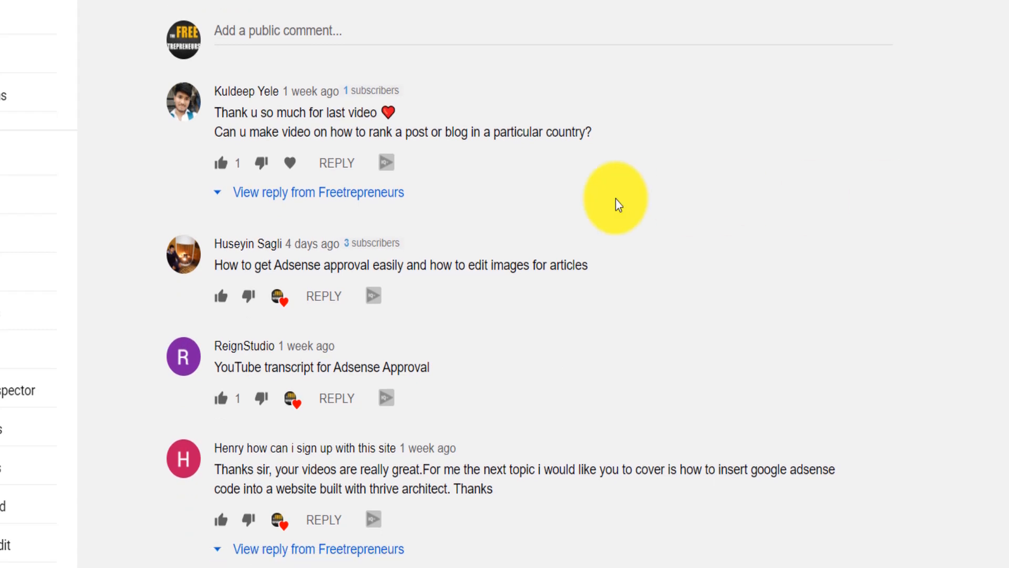
pyautogui.moveTo(613, 132); pyautogui.dragTo(334, 129)
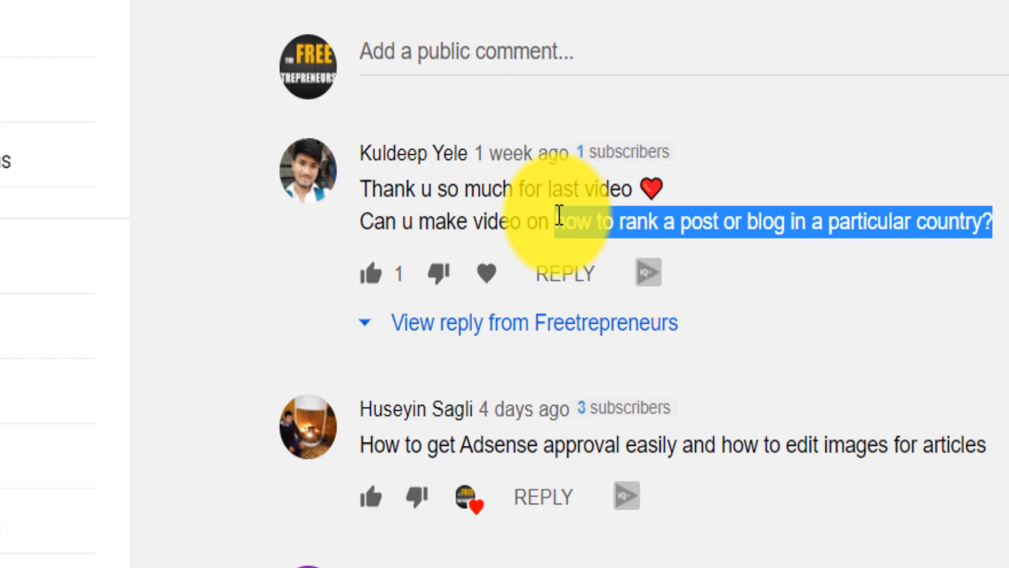
pyautogui.scroll(-15, 559, 215)
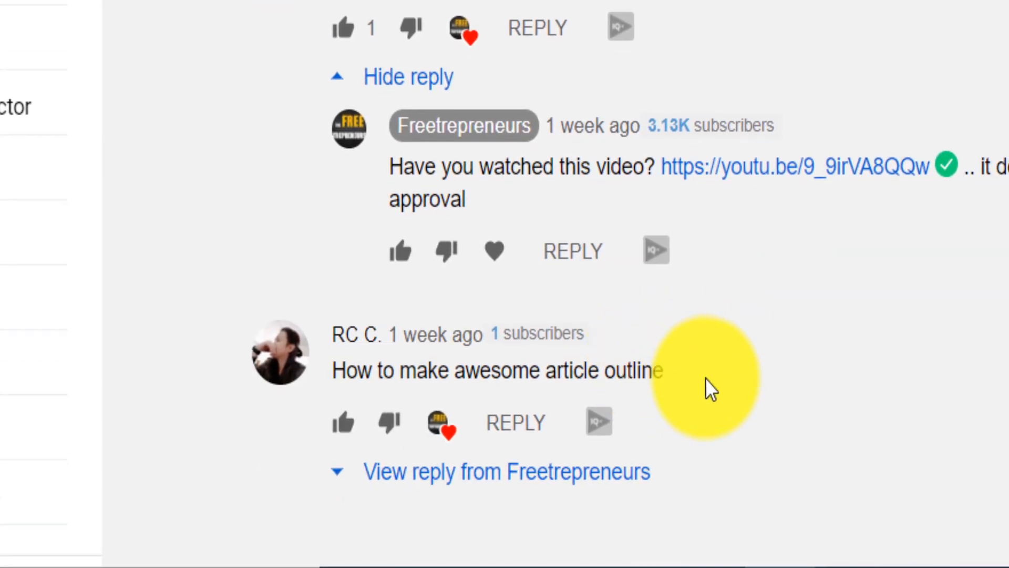
pyautogui.moveTo(713, 535); pyautogui.dragTo(358, 517)
pyautogui.moveTo(351, 369); pyautogui.dragTo(341, 370)
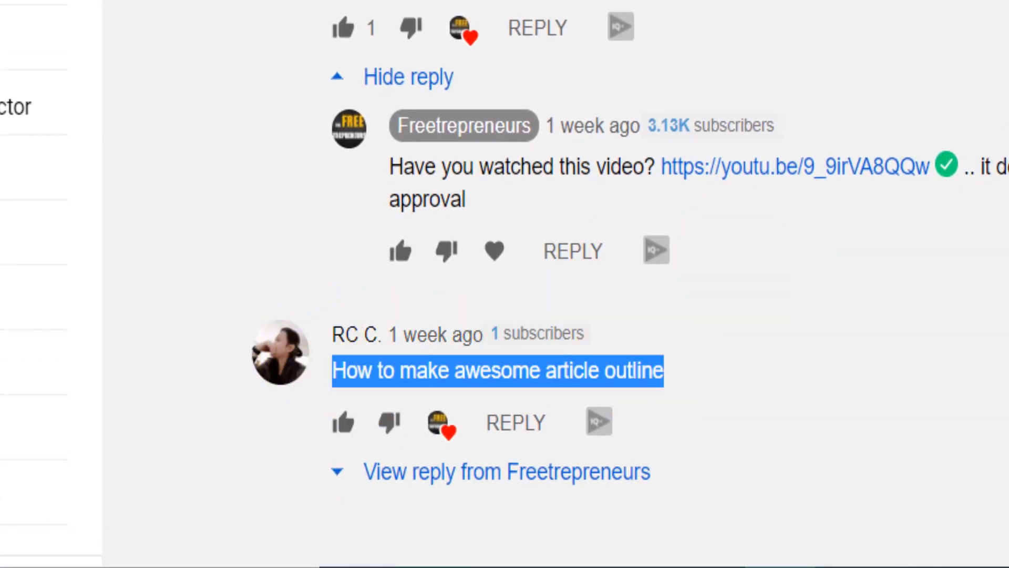
# - Switch back to the Analytify report and inspect the country map and the United States visitor figure
pyautogui.moveTo(986, 356); pyautogui.dragTo(986, 137)
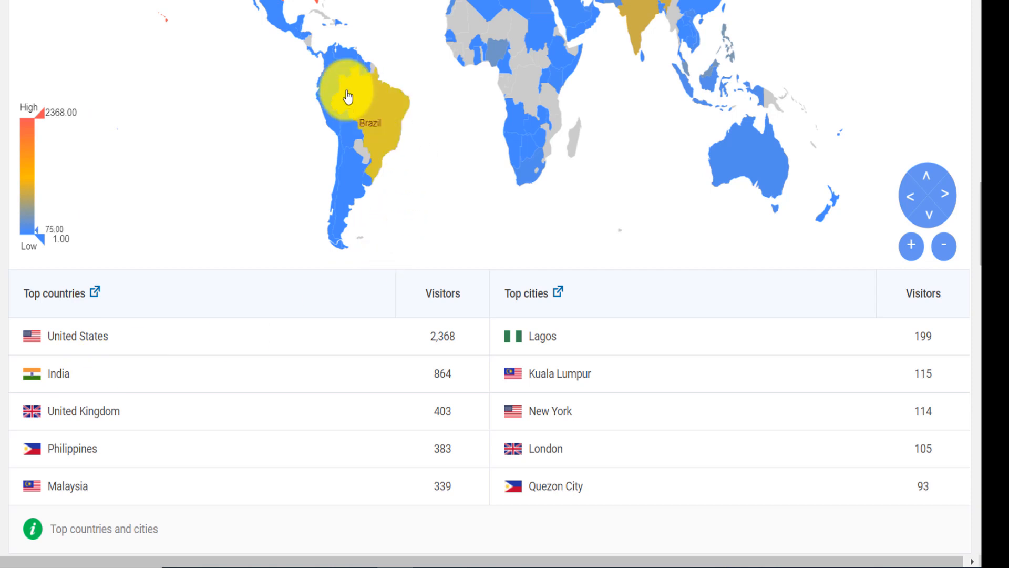
pyautogui.scroll(3, 978, 181)
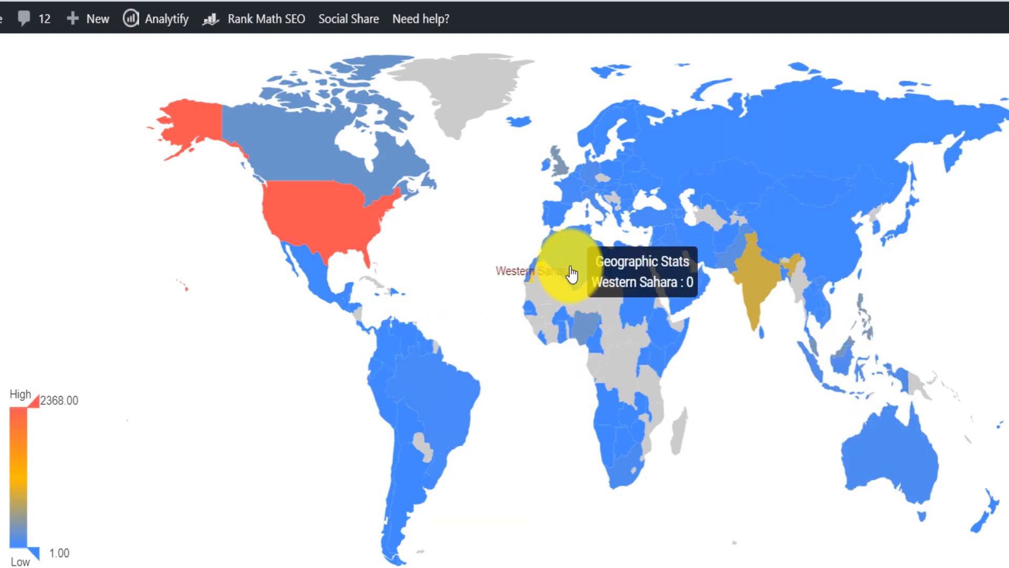
pyautogui.scroll(-9, 571, 273)
pyautogui.doubleClick(536, 176)
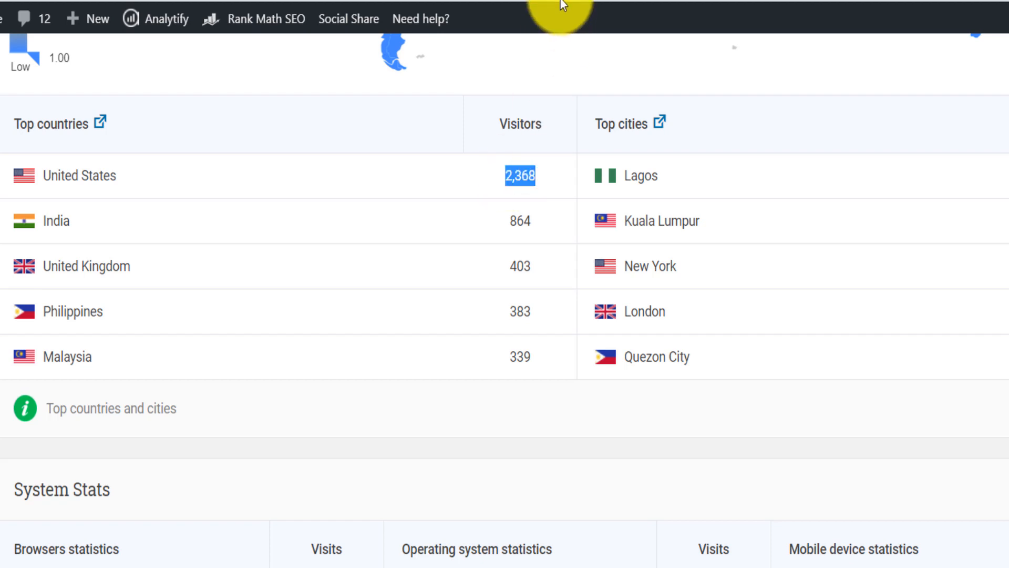
pyautogui.scroll(2, 504, 297)
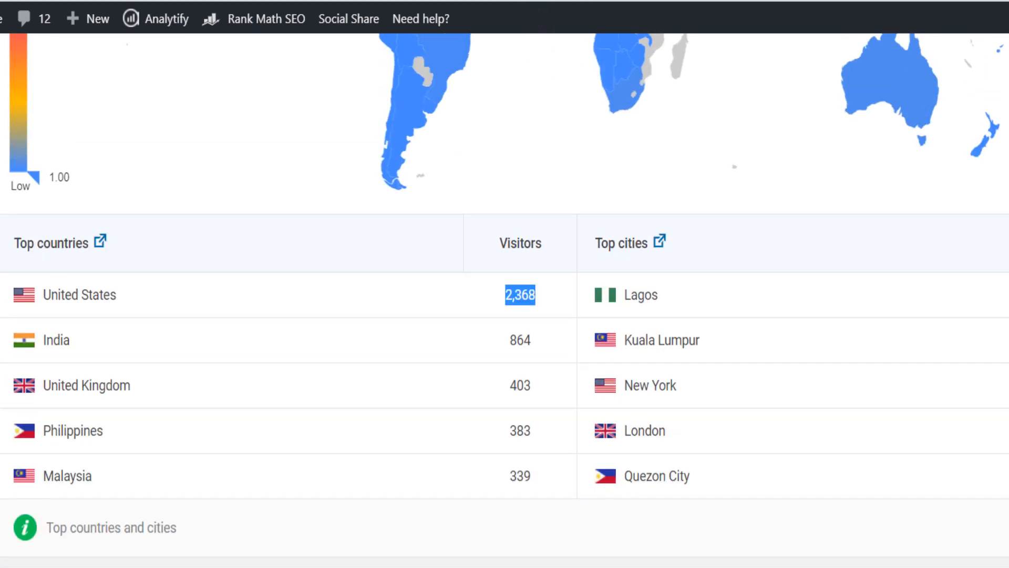
pyautogui.scroll(1, 505, 297)
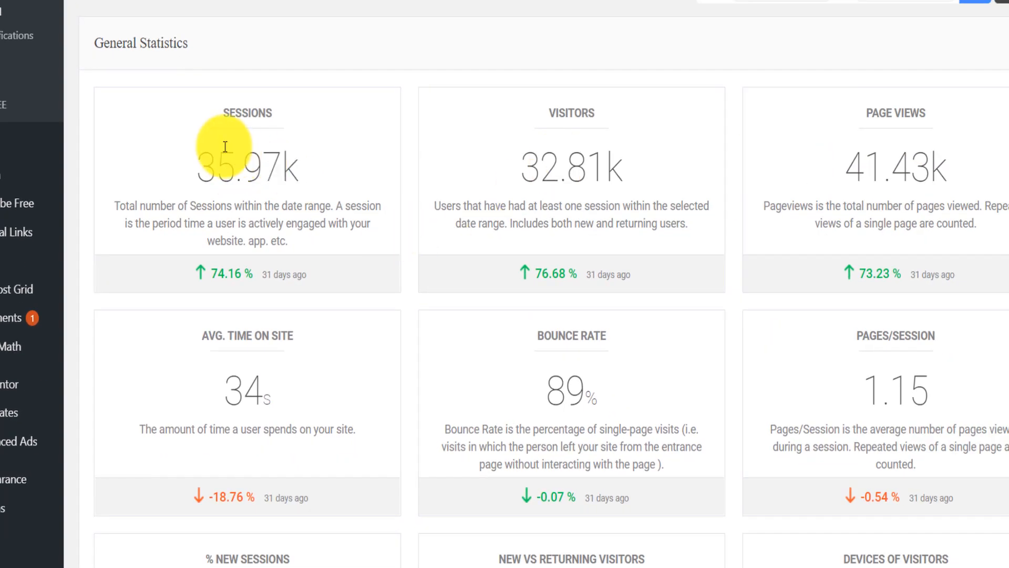
# - Inspect the sessions and page views under General Statistics and the United States visitor figure in the other site's report
pyautogui.moveTo(223, 151); pyautogui.dragTo(310, 163)
pyautogui.moveTo(830, 163); pyautogui.dragTo(977, 163)
pyautogui.scroll(1, 998, 141)
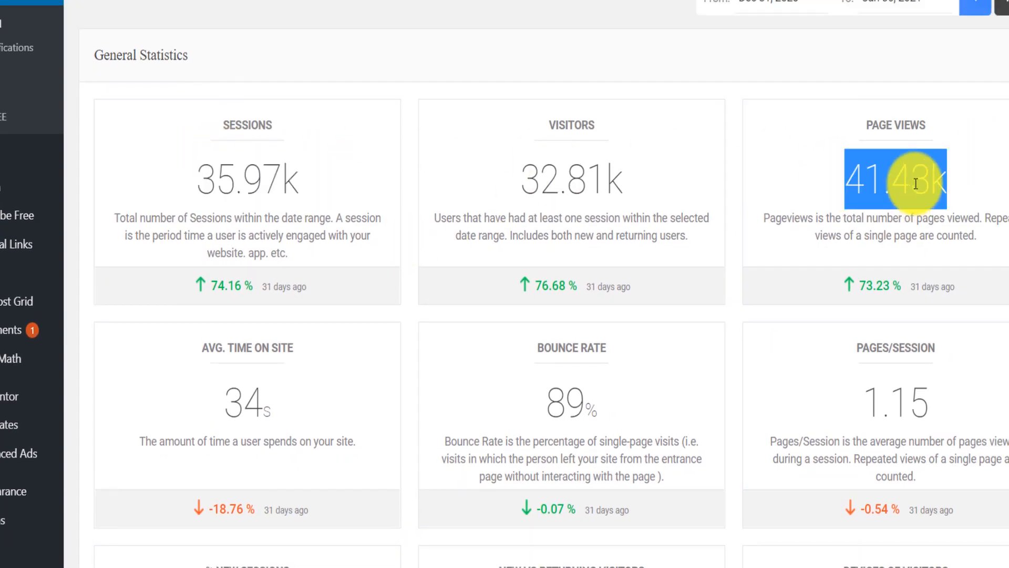
pyautogui.scroll(-20, 544, 284)
pyautogui.scroll(1, 544, 284)
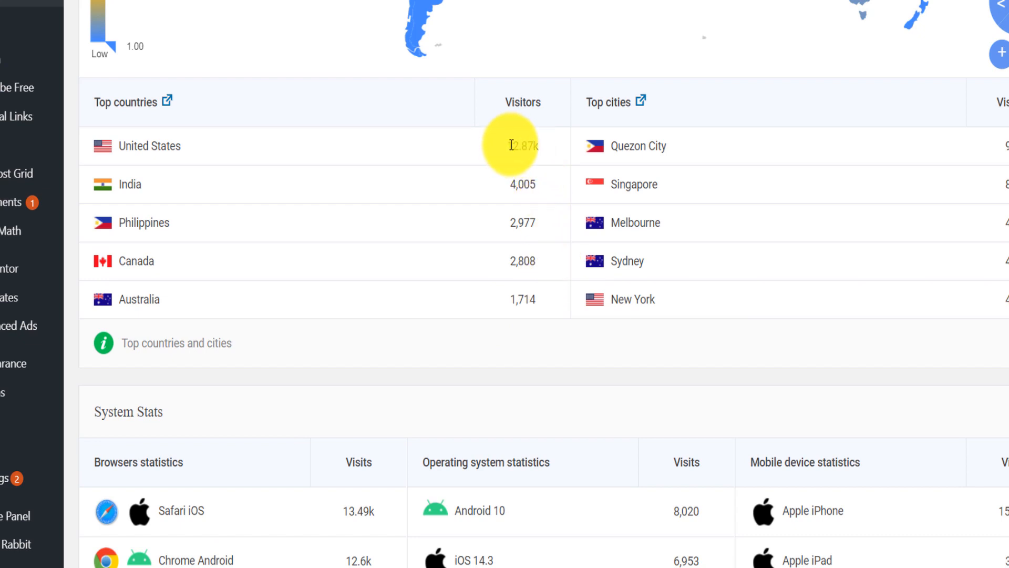
pyautogui.moveTo(506, 146); pyautogui.dragTo(534, 143)
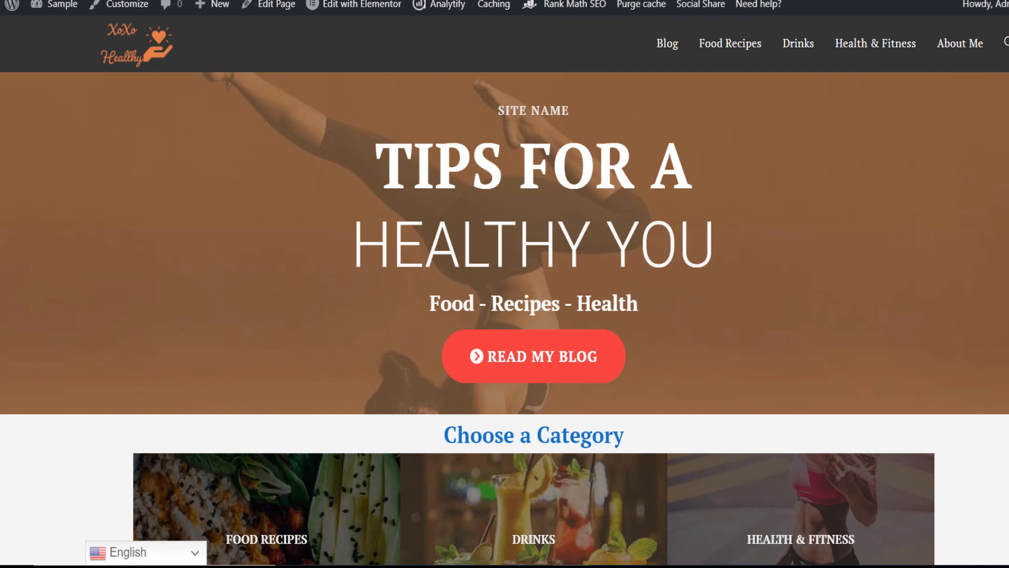
# - Browse the sample health site's home page and translate it into French with the floating language selector
pyautogui.scroll(-1, 704, 322)
pyautogui.scroll(1, 504, 326)
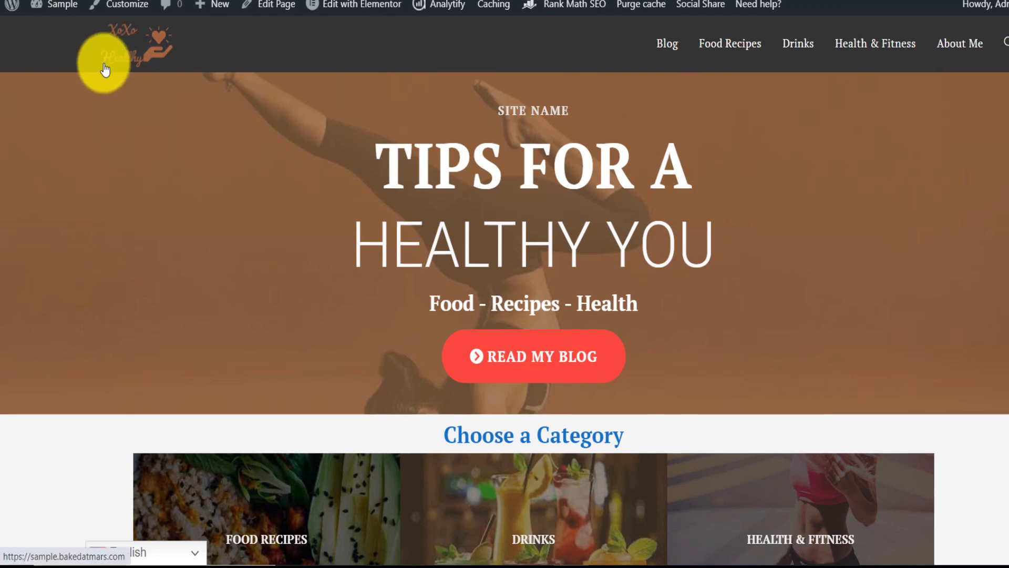
pyautogui.scroll(-3, 610, 344)
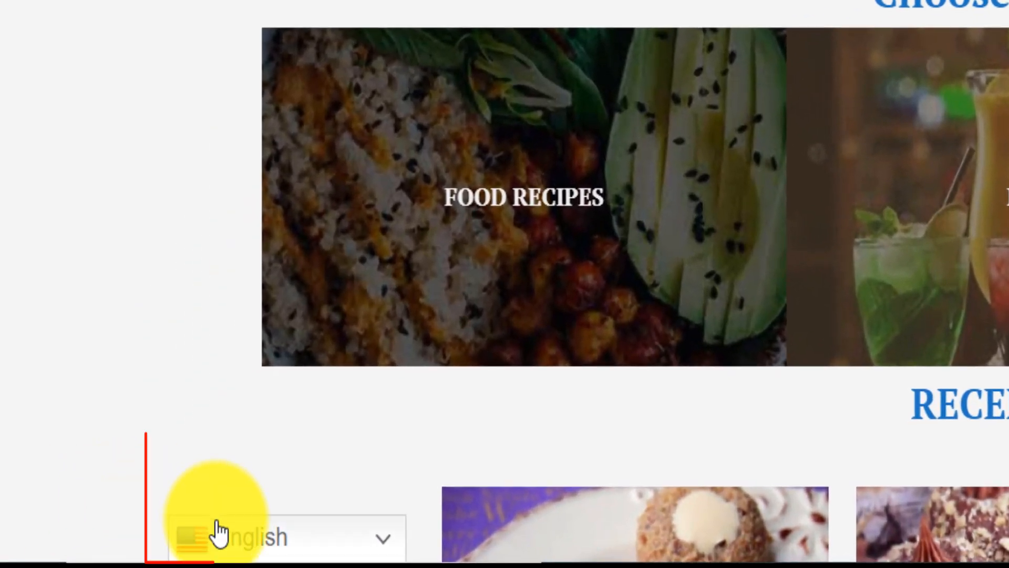
pyautogui.click(388, 549)
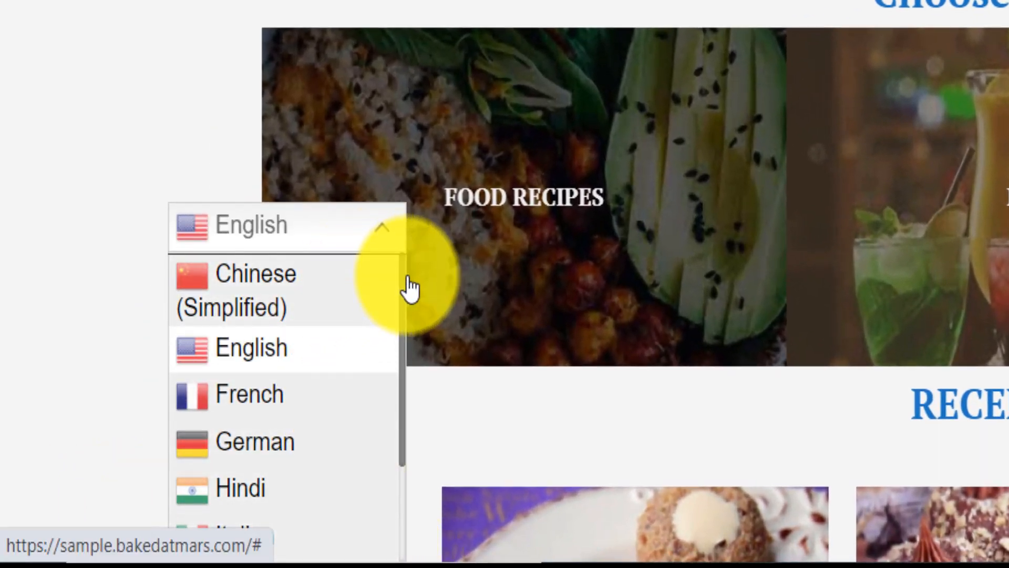
pyautogui.moveTo(403, 280); pyautogui.dragTo(387, 417)
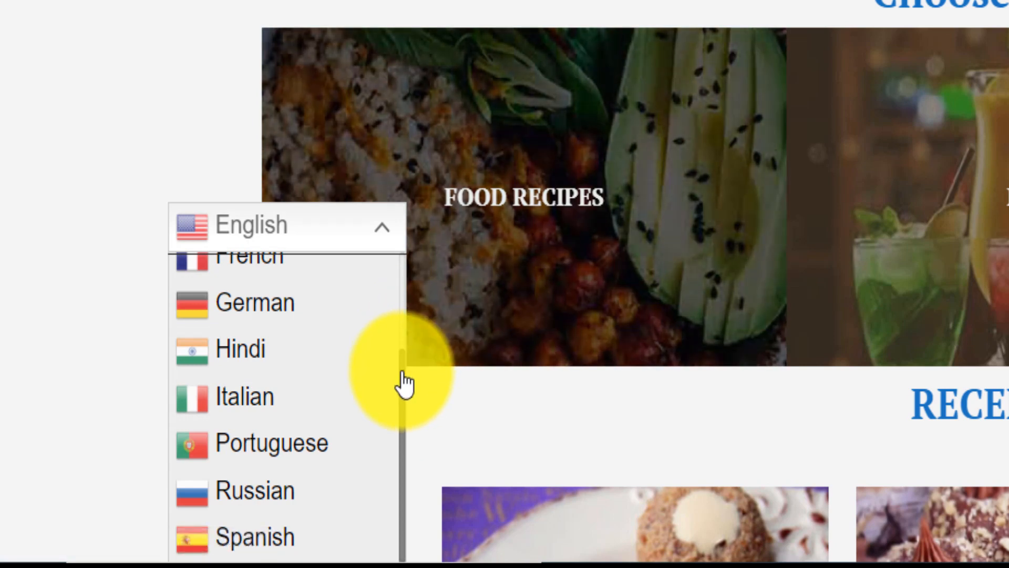
pyautogui.moveTo(404, 386); pyautogui.dragTo(408, 286)
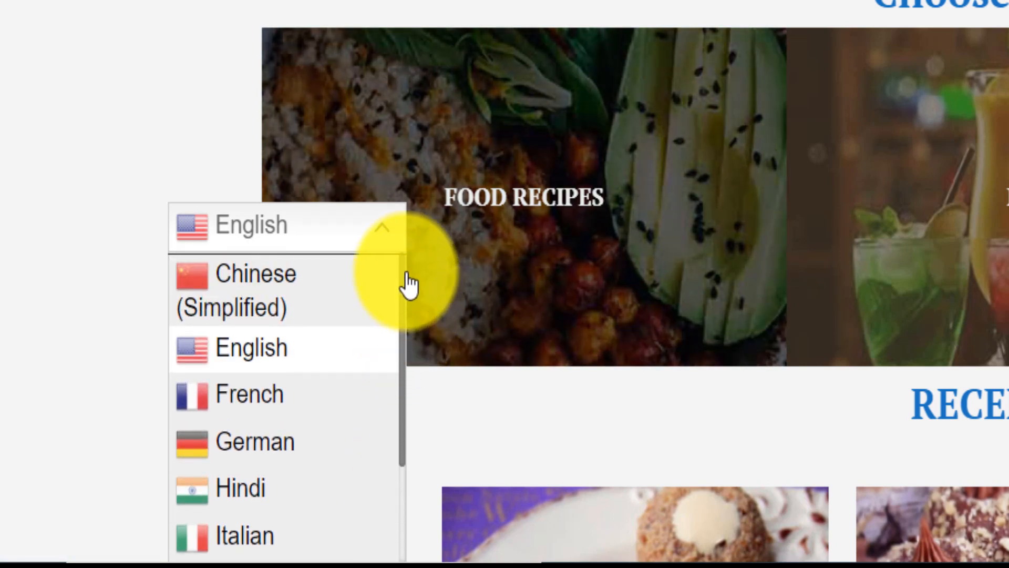
pyautogui.click(284, 399)
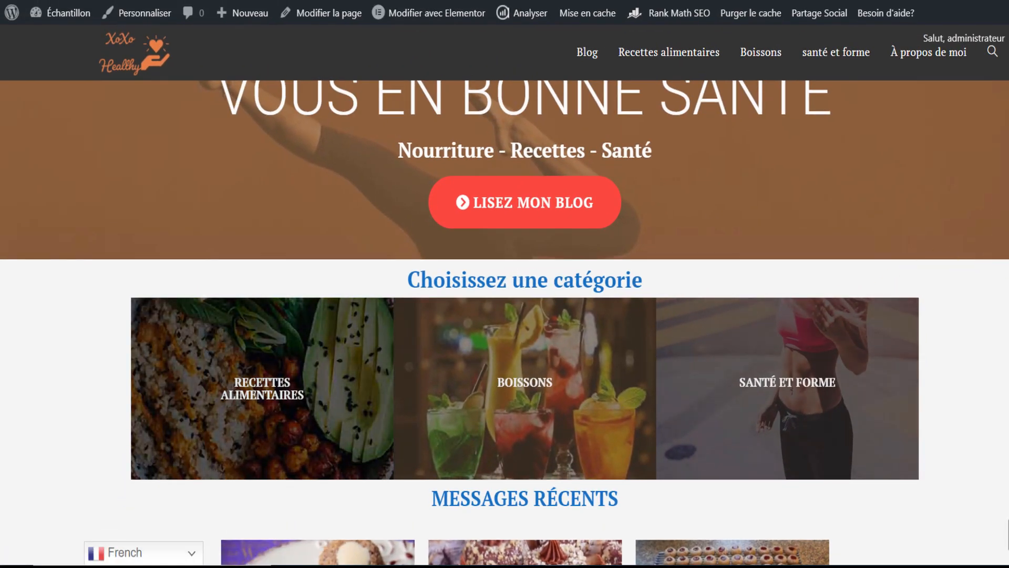
# - Look through the French home page and switch the site's language to German
pyautogui.scroll(3, 504, 323)
pyautogui.scroll(-8, 504, 323)
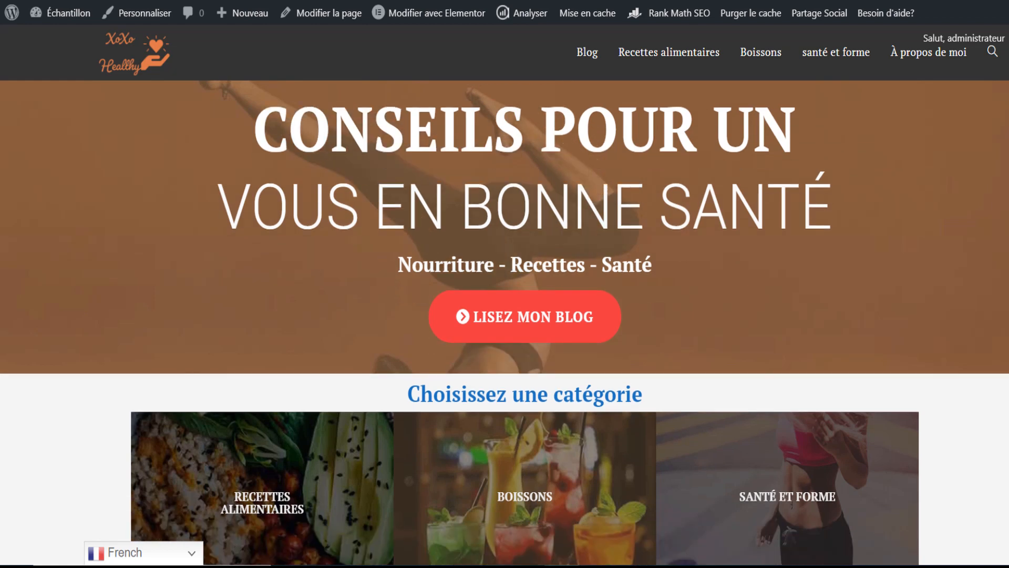
pyautogui.scroll(-6, 281, 500)
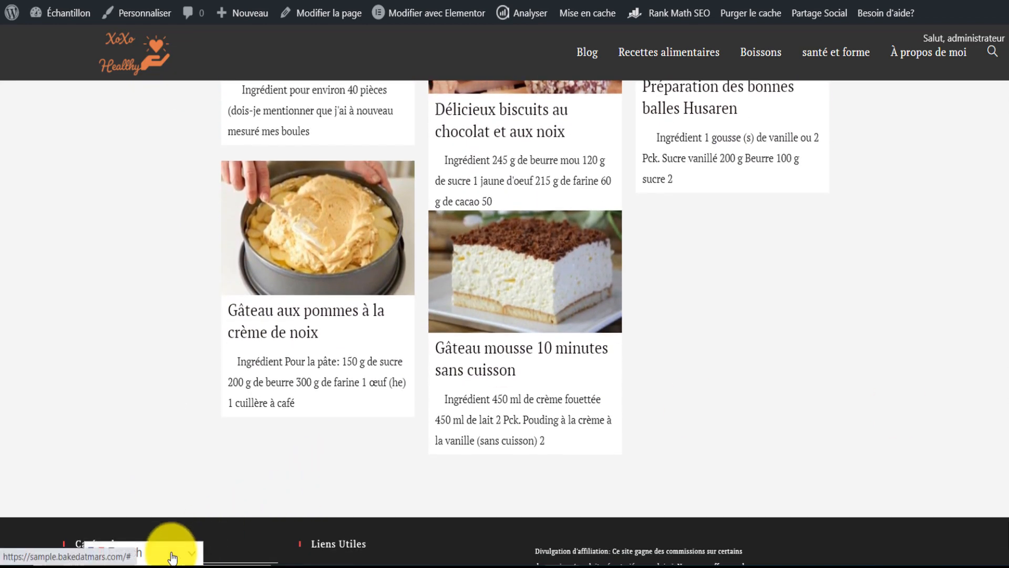
pyautogui.click(173, 556)
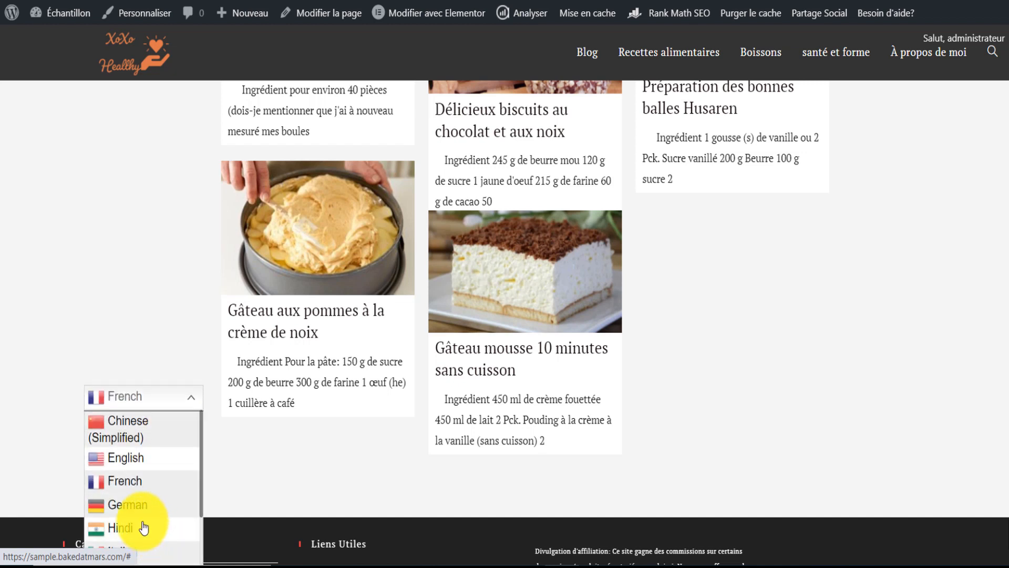
pyautogui.click(140, 509)
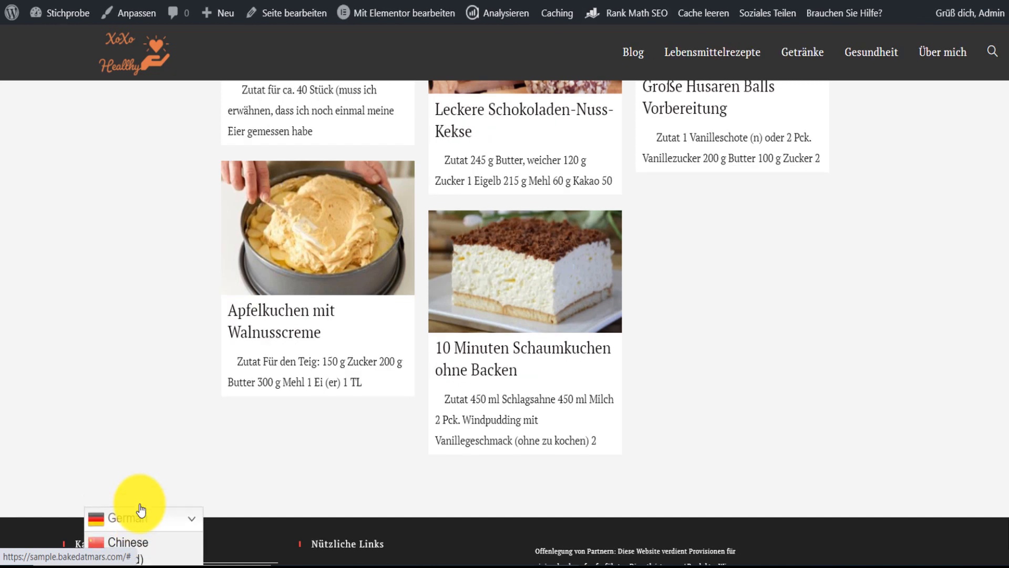
# - Examine the German version of the home page, from the hero section and categories down to the recipe posts and footer
pyautogui.scroll(10, 504, 323)
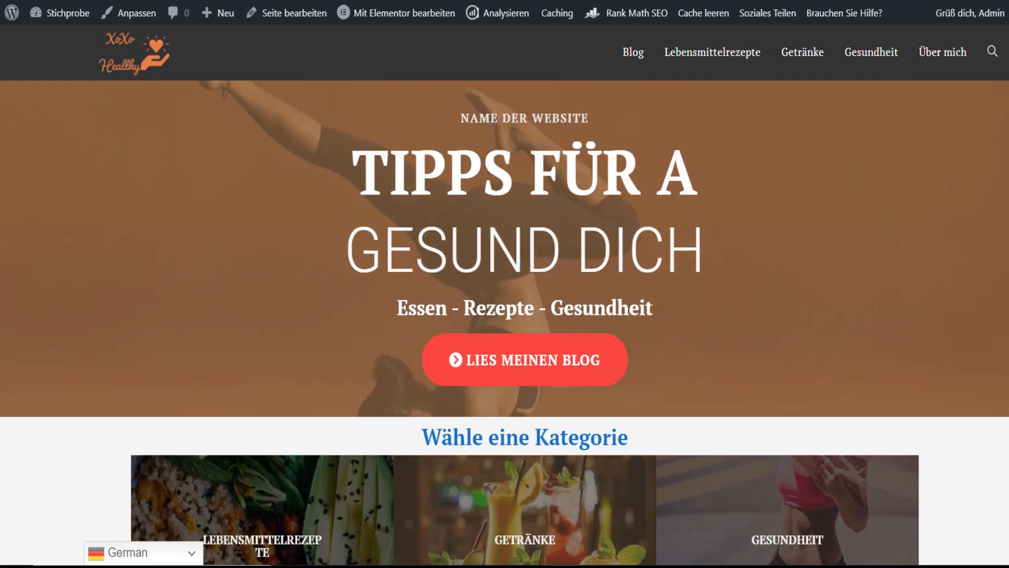
pyautogui.scroll(-10, 504, 324)
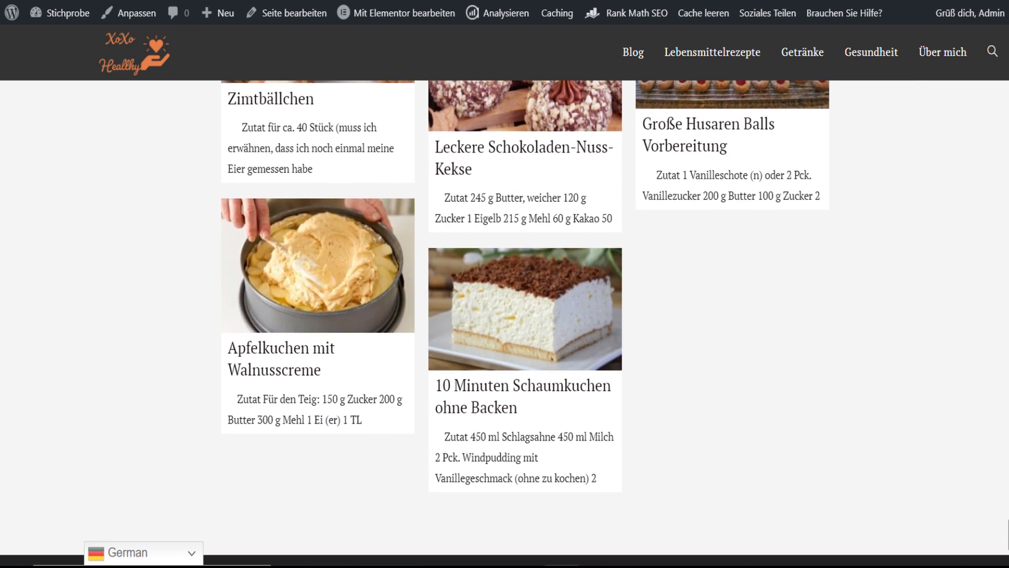
pyautogui.scroll(-3, 504, 323)
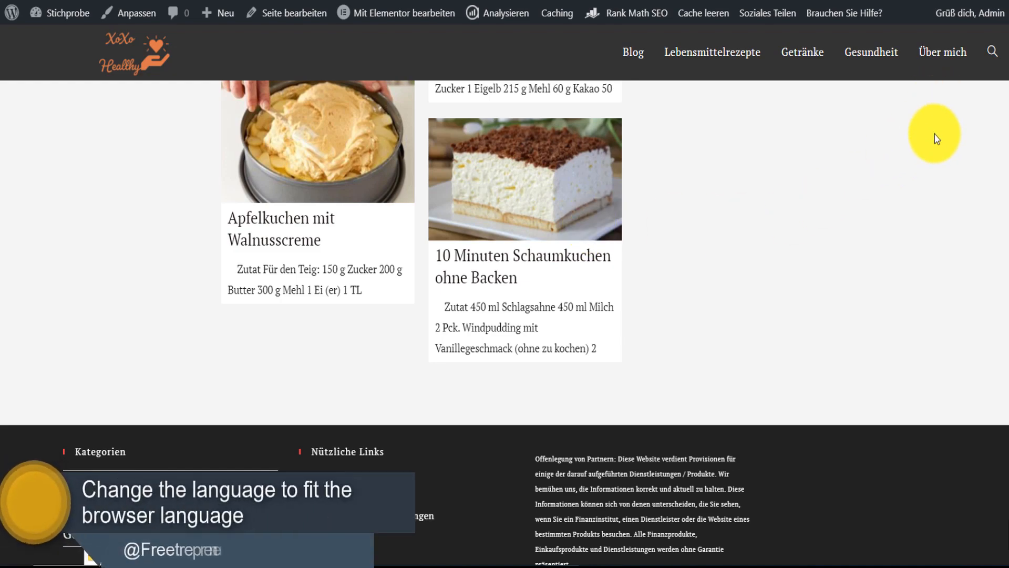
pyautogui.scroll(20, 504, 323)
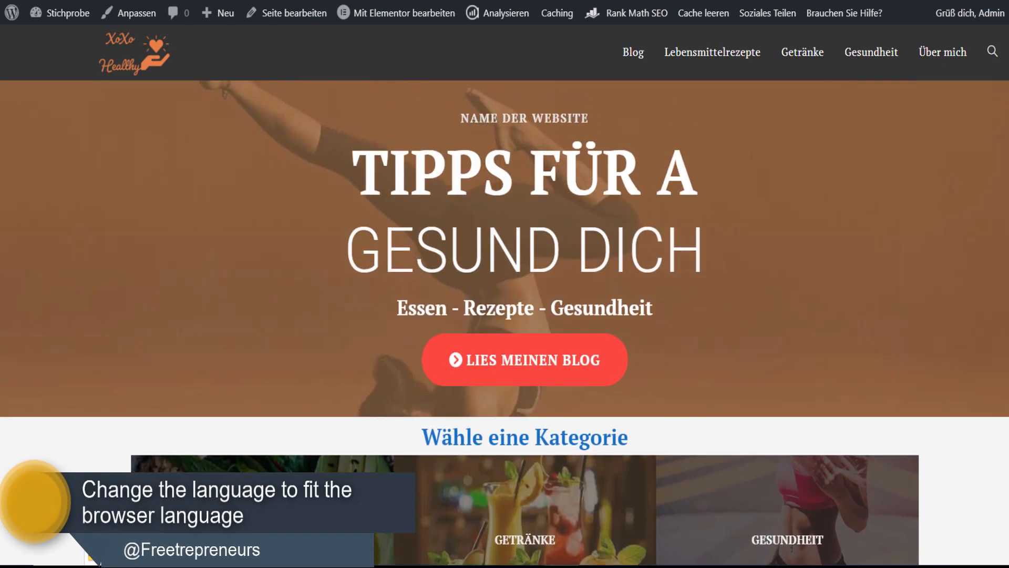
pyautogui.scroll(-1, 505, 323)
pyautogui.scroll(-1, 504, 324)
pyautogui.scroll(1, 302, 491)
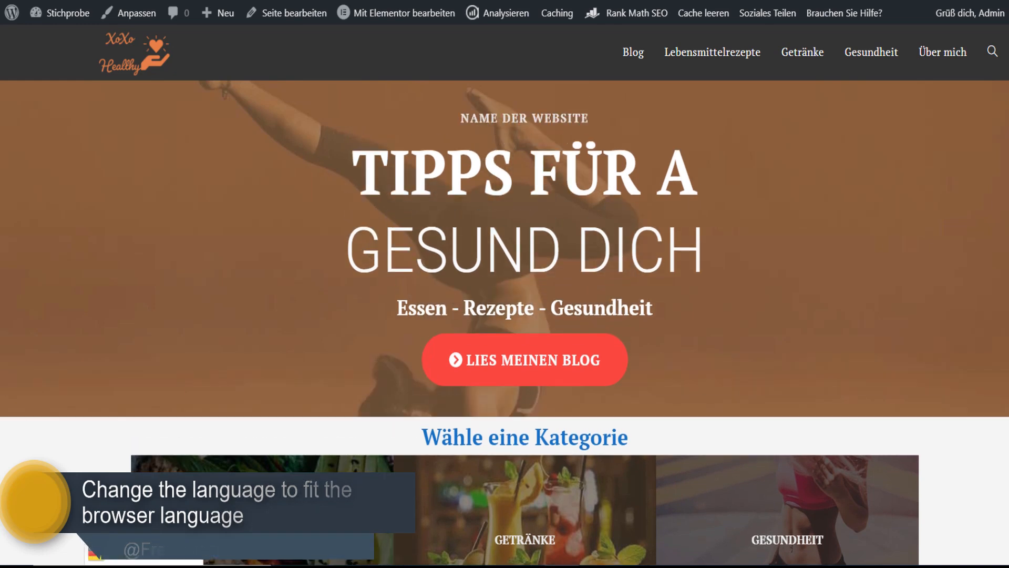
pyautogui.scroll(-3, 303, 491)
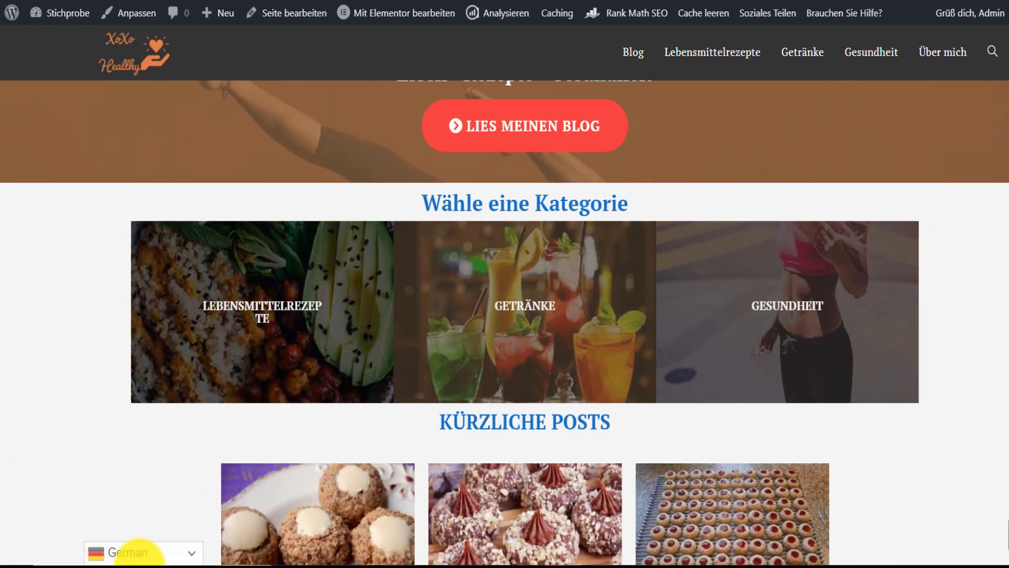
# - Switch the site's language back to English and open the site's WordPress admin area
pyautogui.click(171, 558)
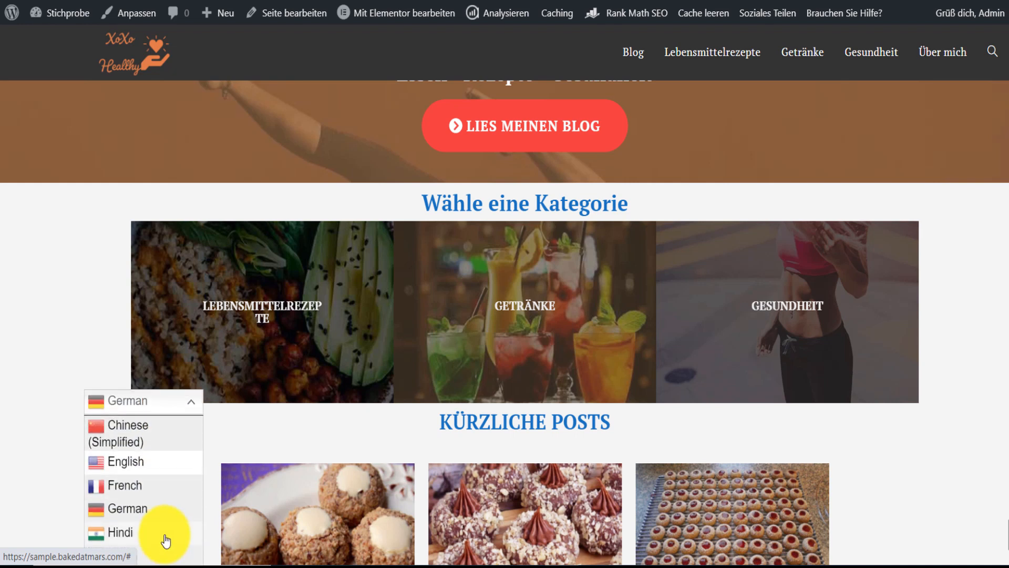
pyautogui.click(135, 461)
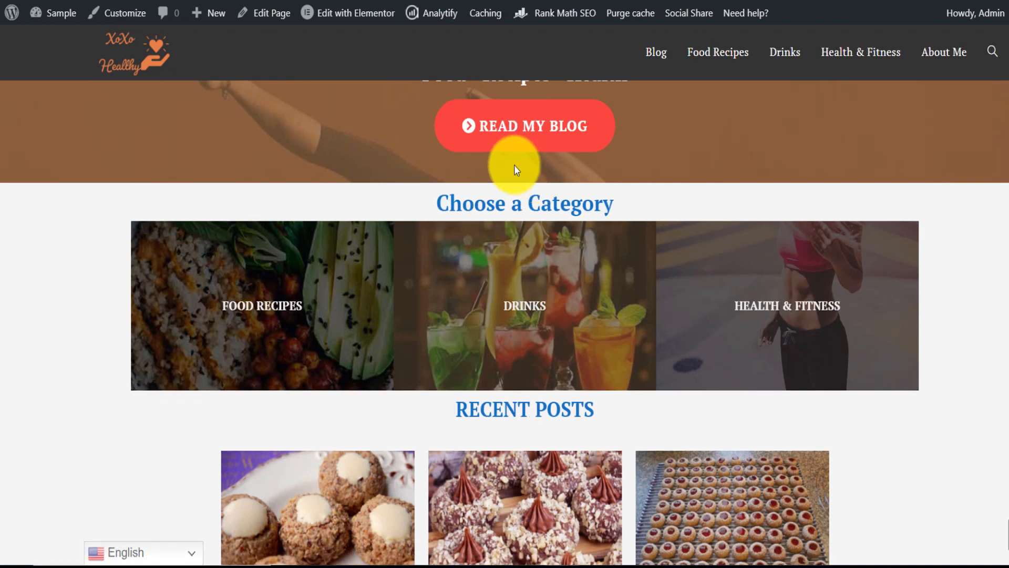
pyautogui.moveTo(11, 16)
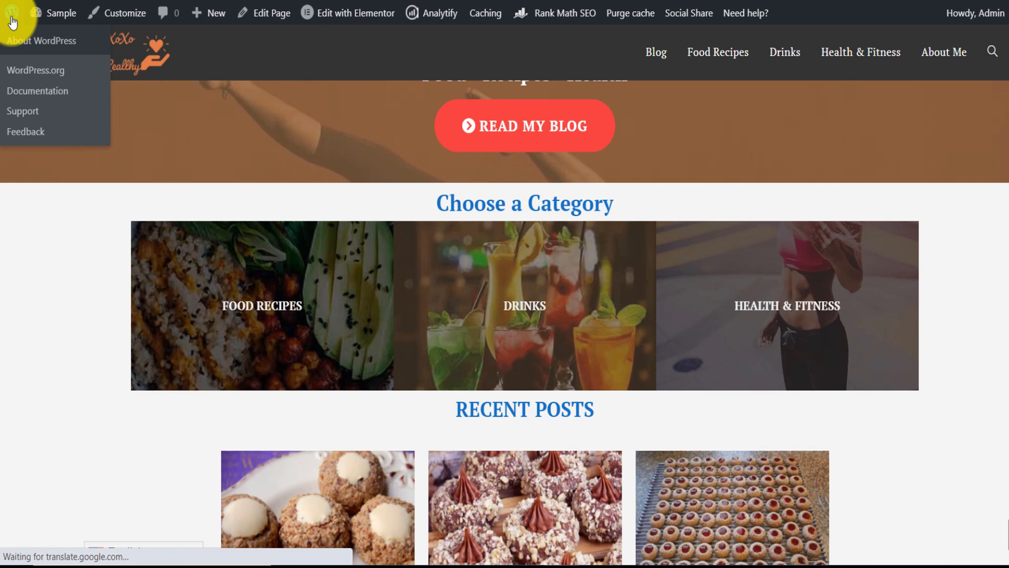
pyautogui.click(13, 22)
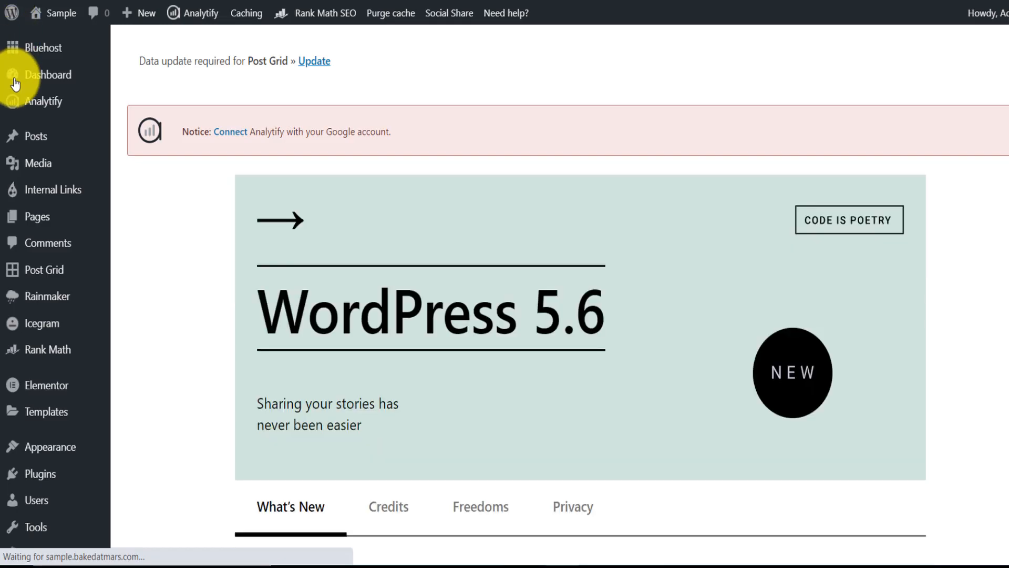
# - Open the page for adding plugins in a new browser tab and search for "gt translate"
pyautogui.moveTo(21, 474)
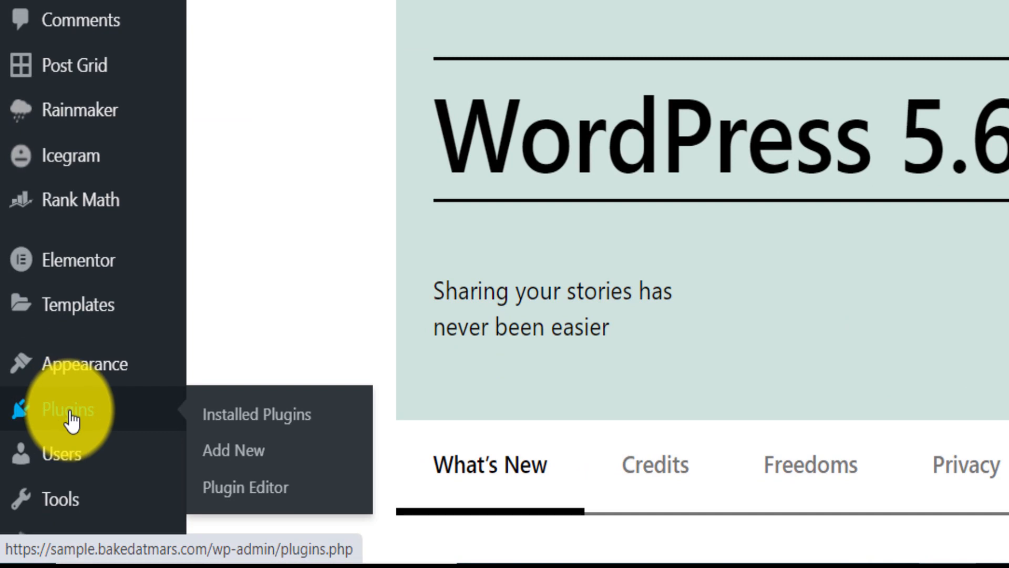
pyautogui.rightClick(220, 448)
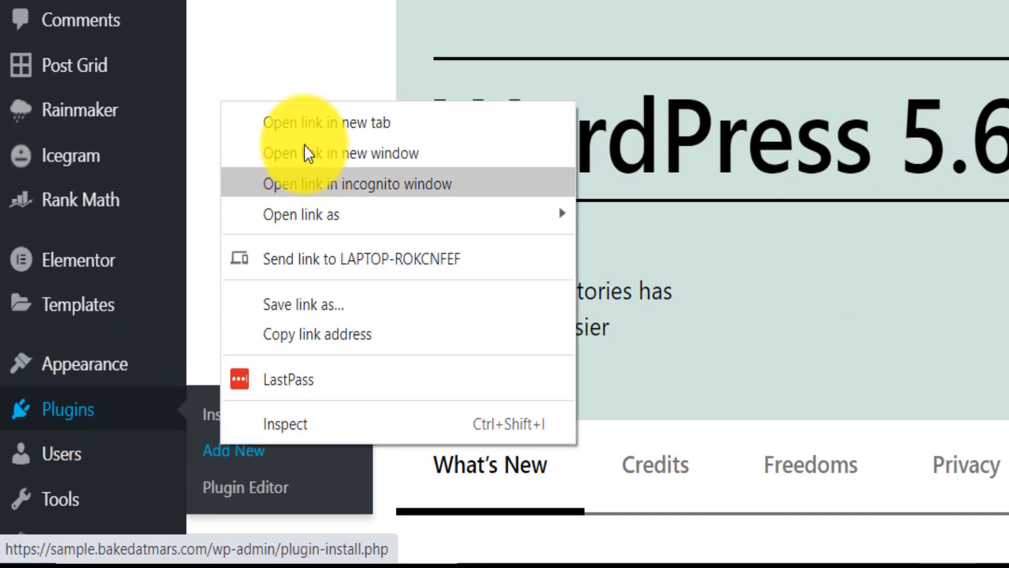
pyautogui.click(315, 125)
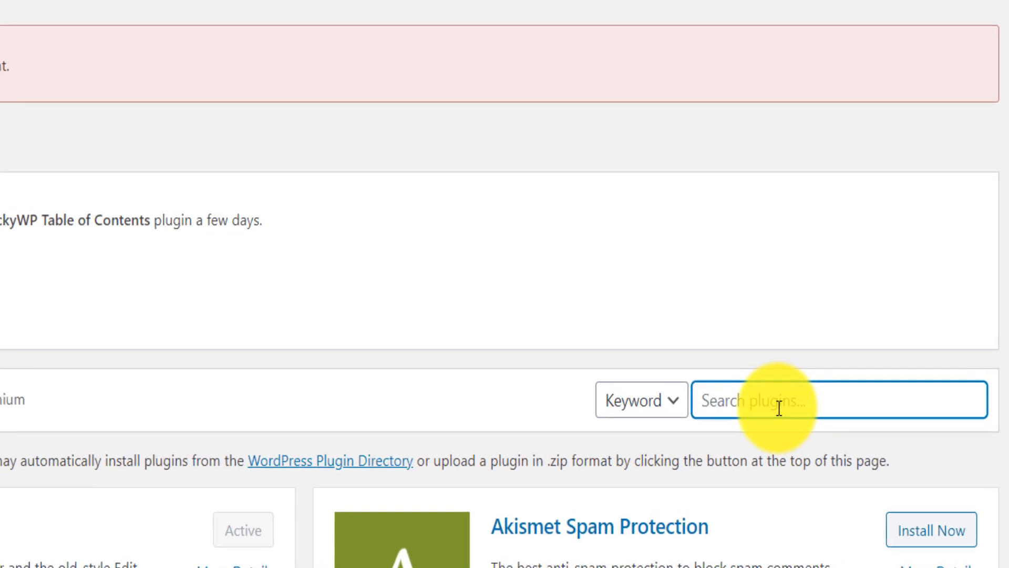
pyautogui.write('gt translate')
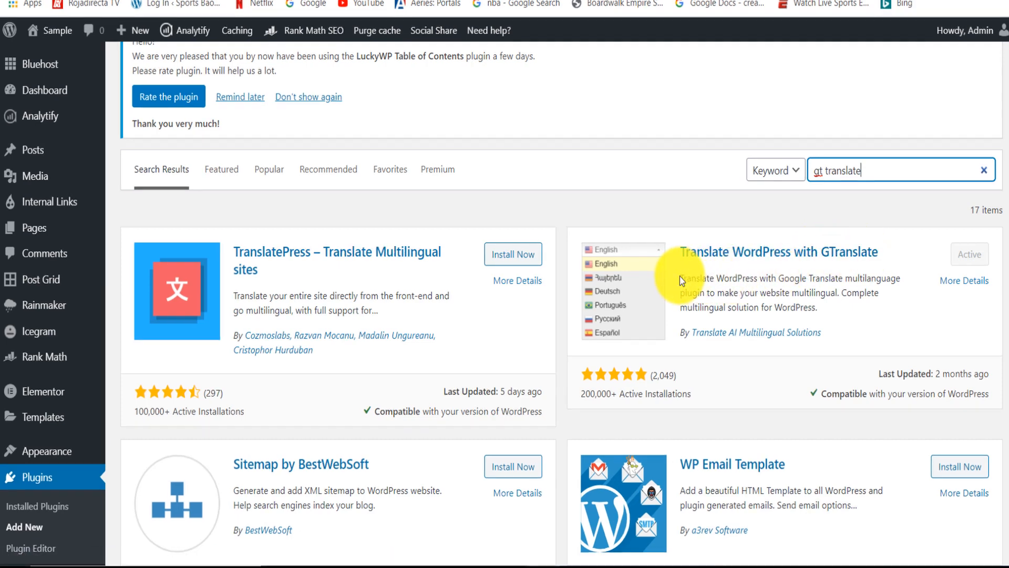
# - Read the description, active installations and rating of the Translate WordPress with GTranslate plugin
pyautogui.moveTo(679, 278); pyautogui.dragTo(896, 289)
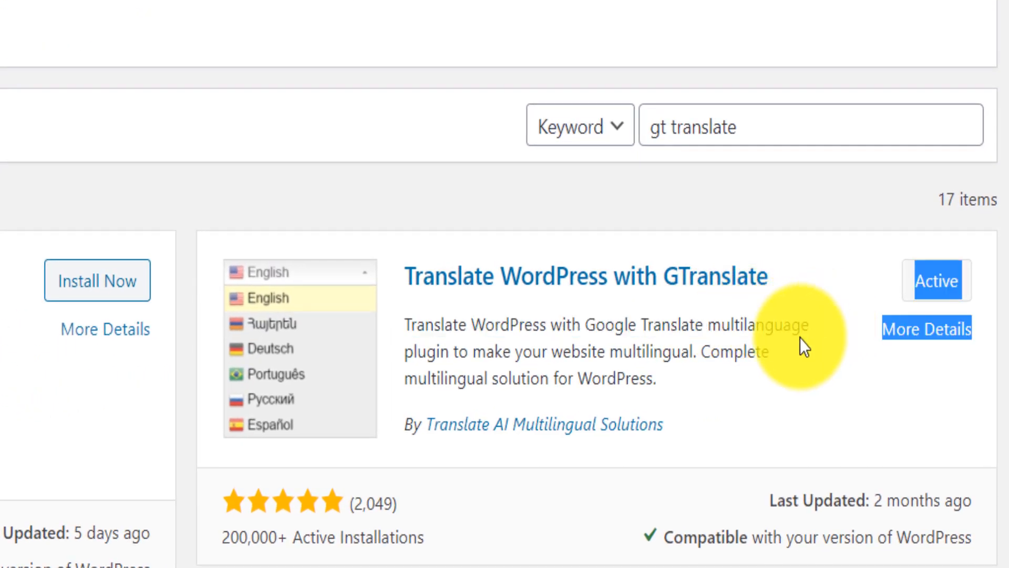
pyautogui.moveTo(800, 337); pyautogui.dragTo(700, 349)
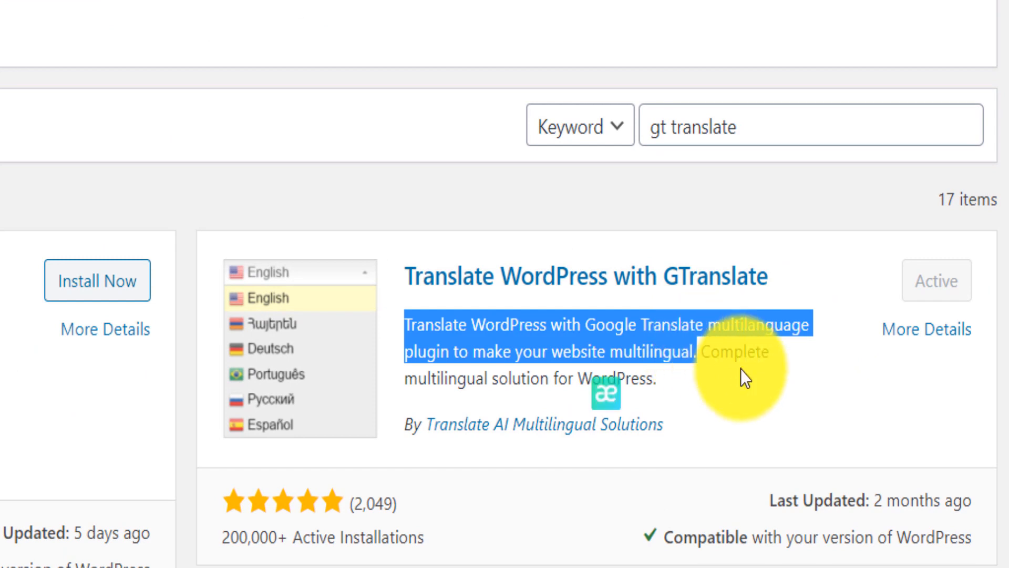
pyautogui.click(741, 369)
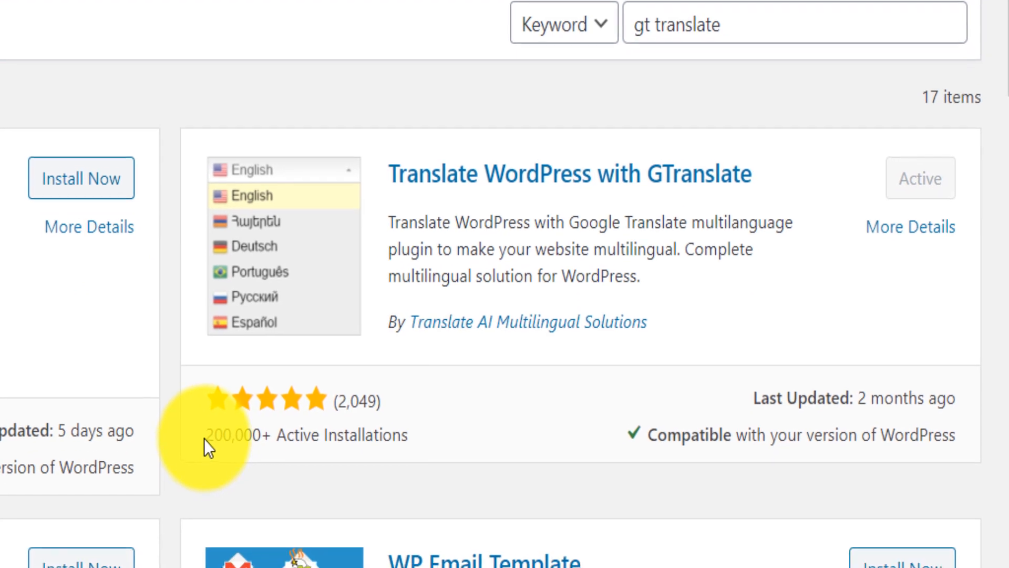
pyautogui.moveTo(220, 537); pyautogui.dragTo(302, 538)
pyautogui.moveTo(284, 424); pyautogui.dragTo(417, 427)
pyautogui.click(275, 400)
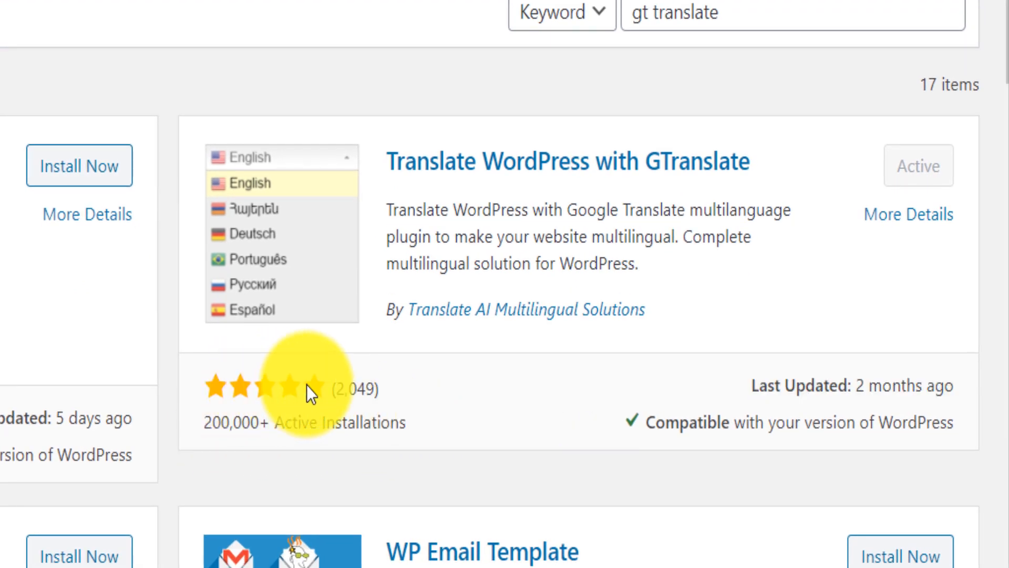
pyautogui.moveTo(332, 388); pyautogui.dragTo(380, 389)
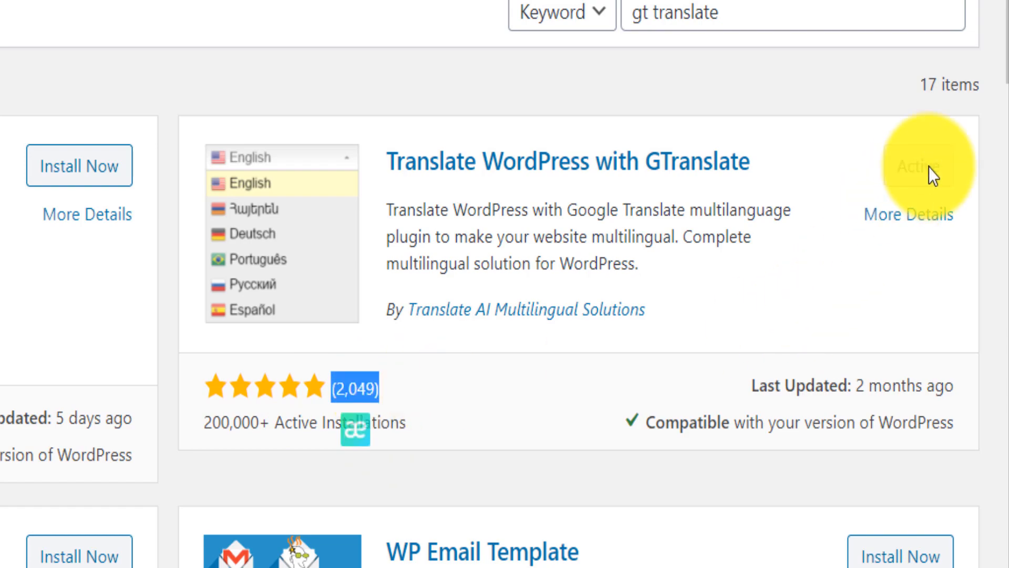
# - Open the settings page of the GTranslate plugin
pyautogui.moveTo(1008, 2); pyautogui.dragTo(1008, 166)
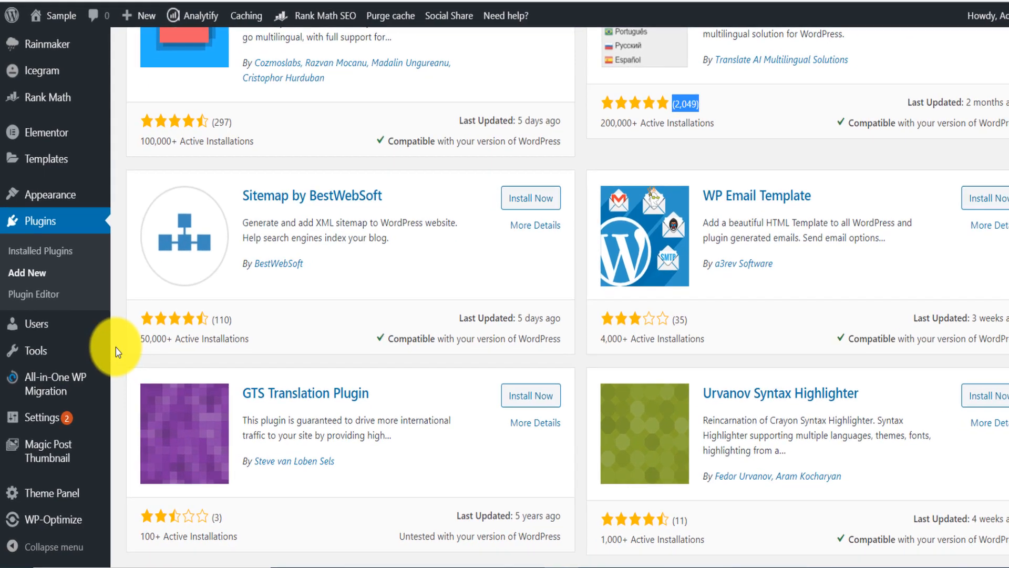
pyautogui.moveTo(43, 416)
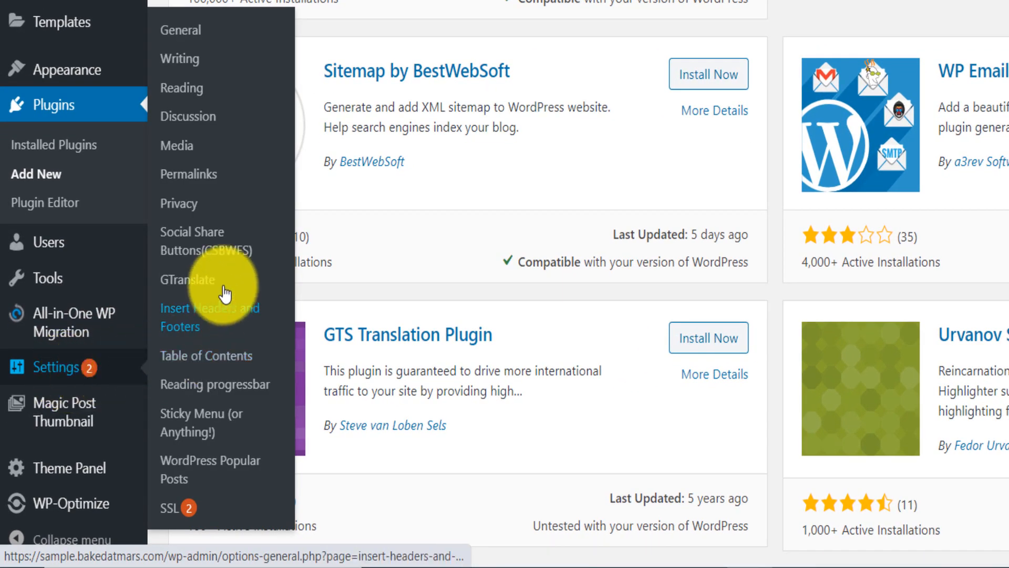
pyautogui.click(199, 286)
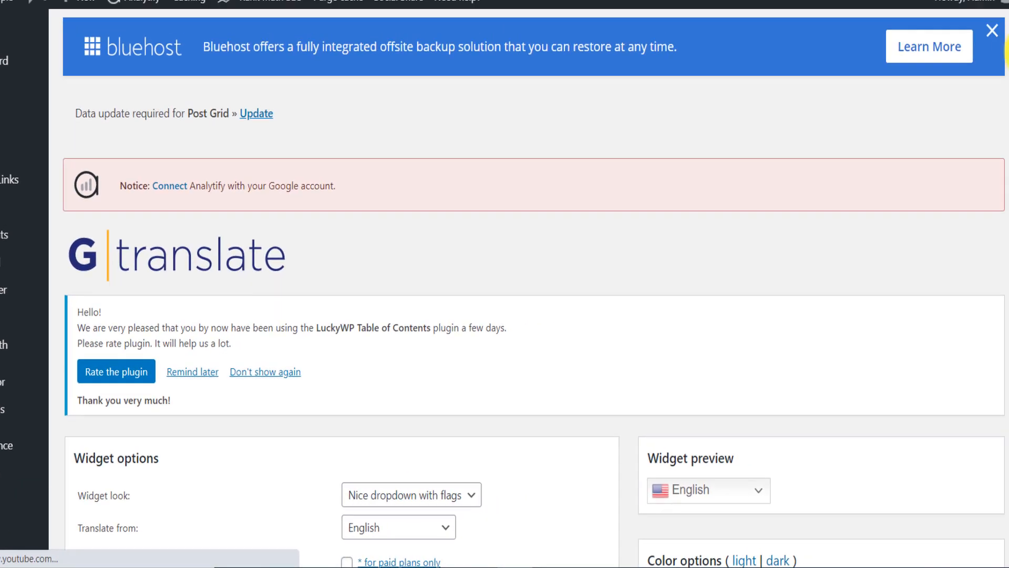
# - Review the GTranslate widget options, especially automatic switching to the browser language, and look at the site's home page
pyautogui.moveTo(1007, 52); pyautogui.dragTo(1007, 168)
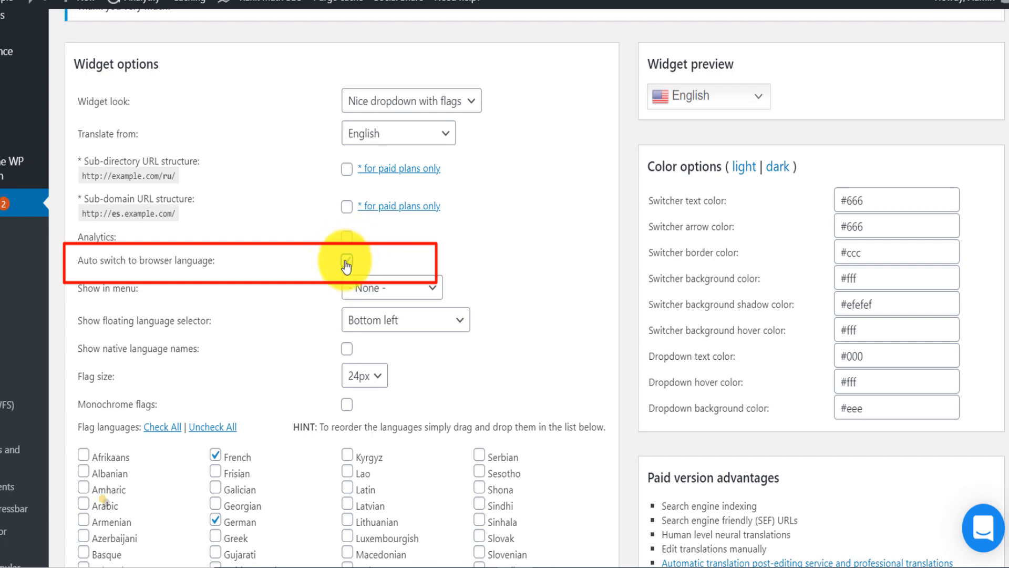
pyautogui.moveTo(234, 263); pyautogui.dragTo(106, 270)
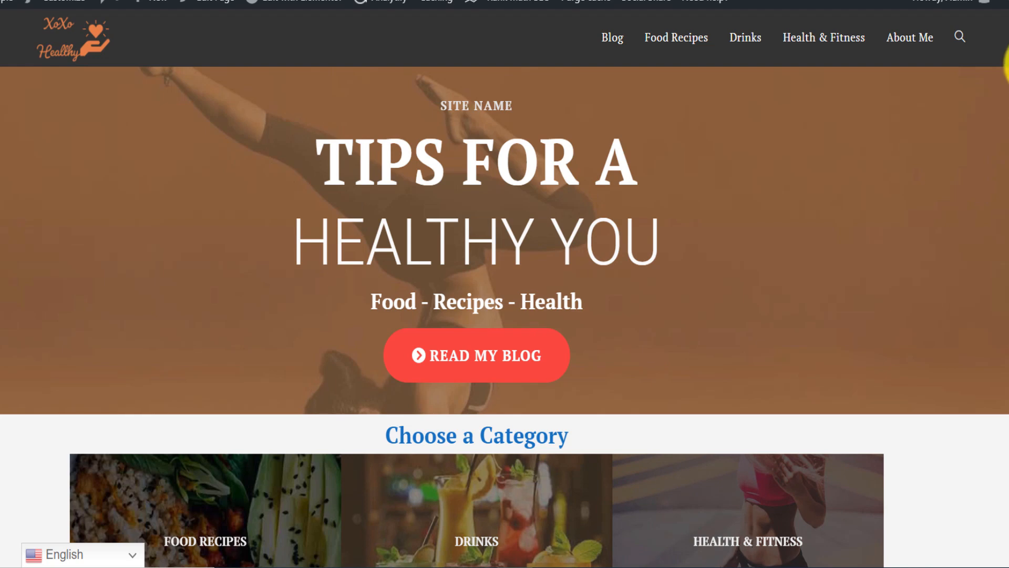
pyautogui.scroll(-7, 1007, 192)
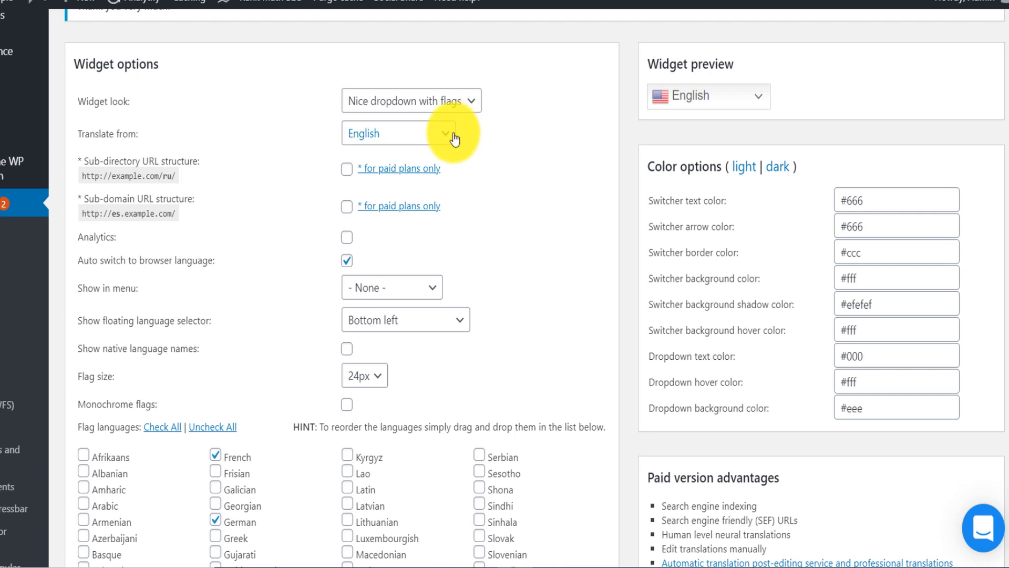
# - Set the language the site is translated from to French and check the widget preview
pyautogui.click(446, 135)
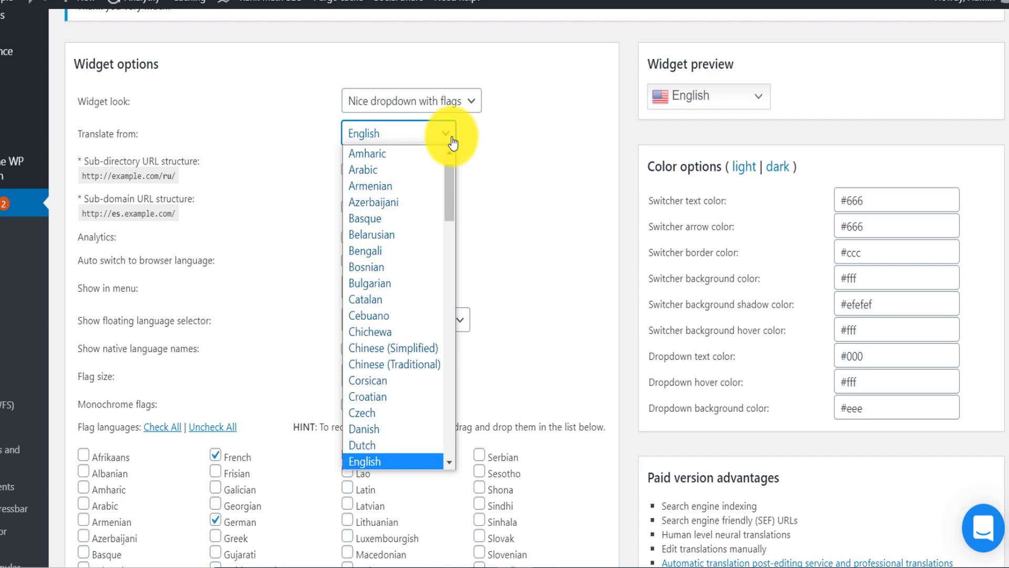
pyautogui.moveTo(451, 176); pyautogui.dragTo(453, 218)
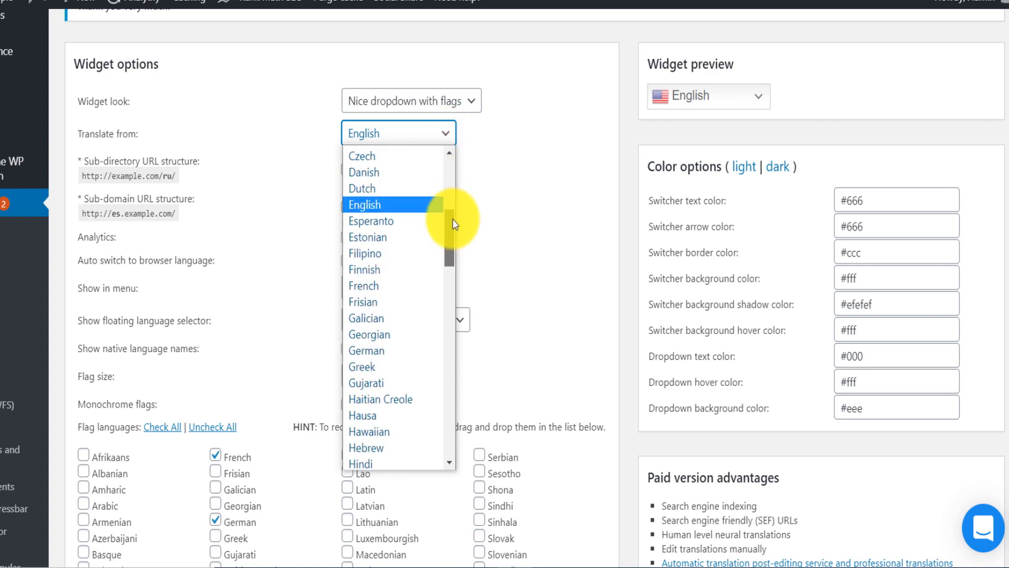
pyautogui.click(397, 289)
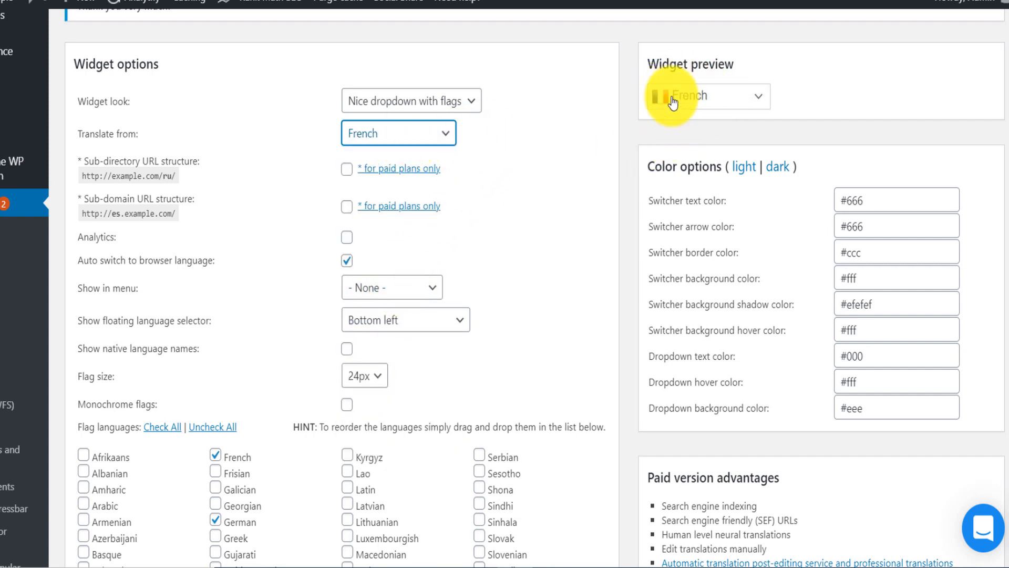
pyautogui.click(759, 98)
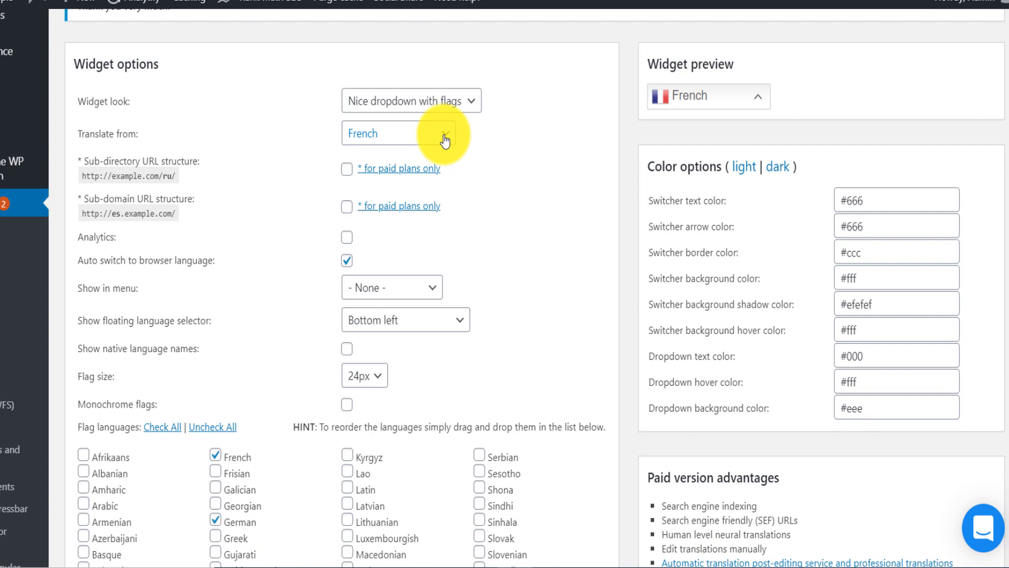
# - Review the available positions for the floating language selector
pyautogui.scroll(-4, 1008, 168)
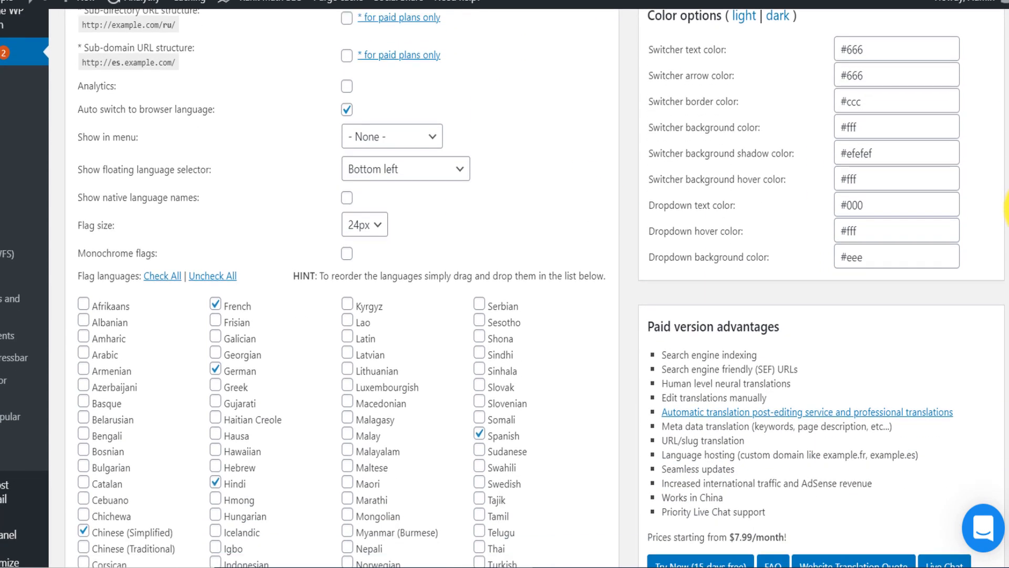
pyautogui.click(462, 116)
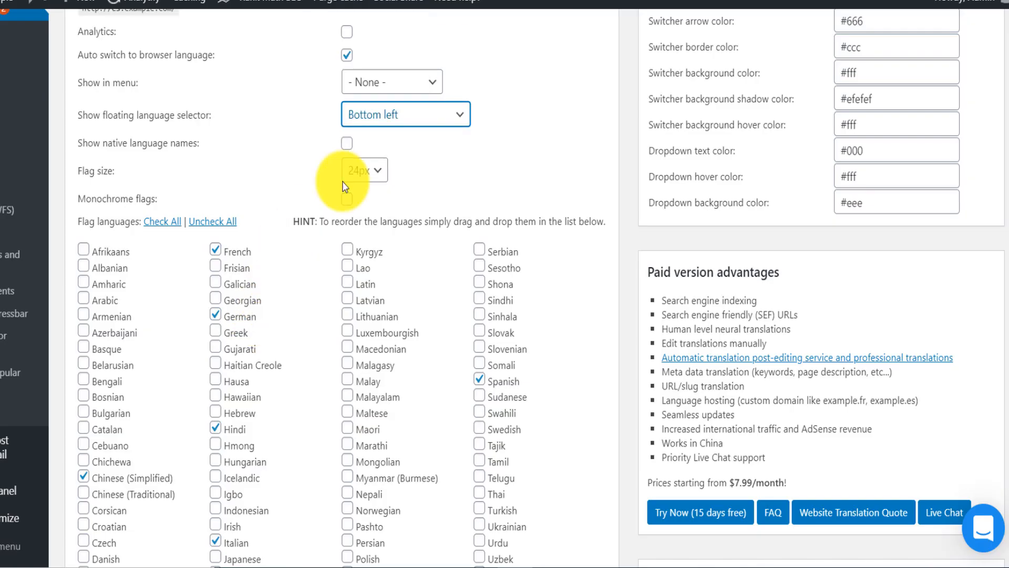
pyautogui.click(439, 114)
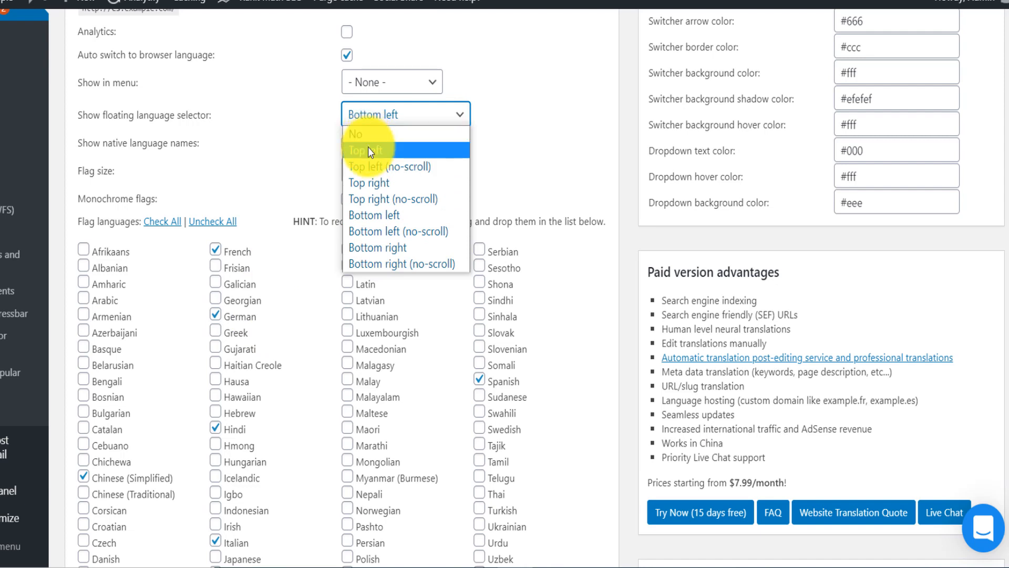
pyautogui.click(504, 133)
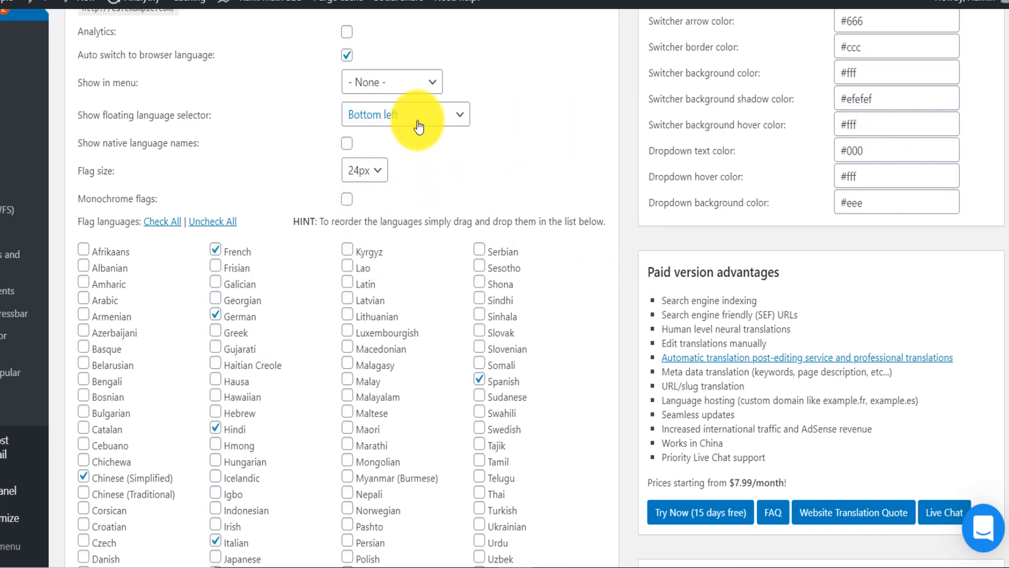
# - Add Arabic to the widget's flag languages
pyautogui.scroll(-3, 894, 272)
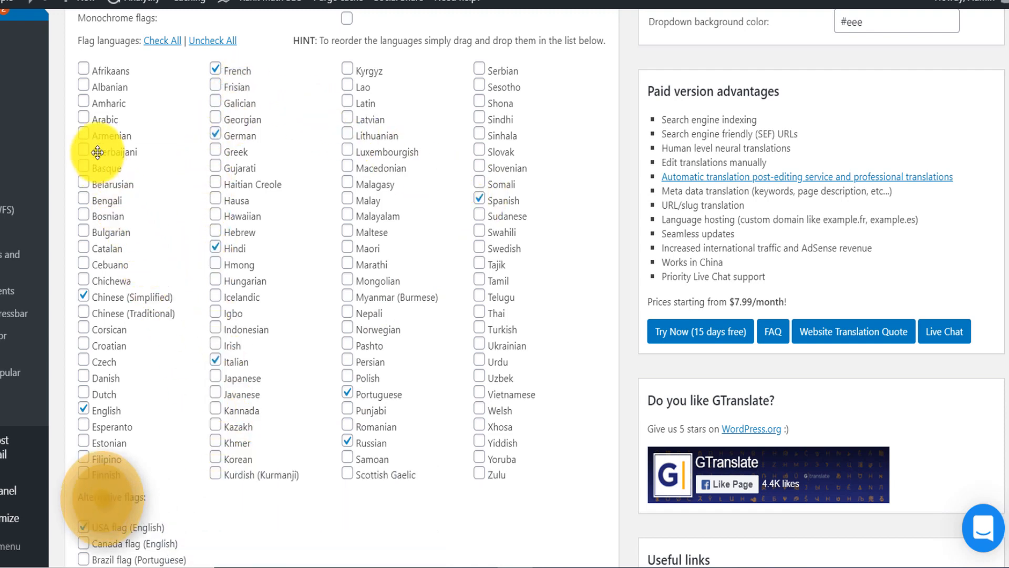
pyautogui.click(84, 118)
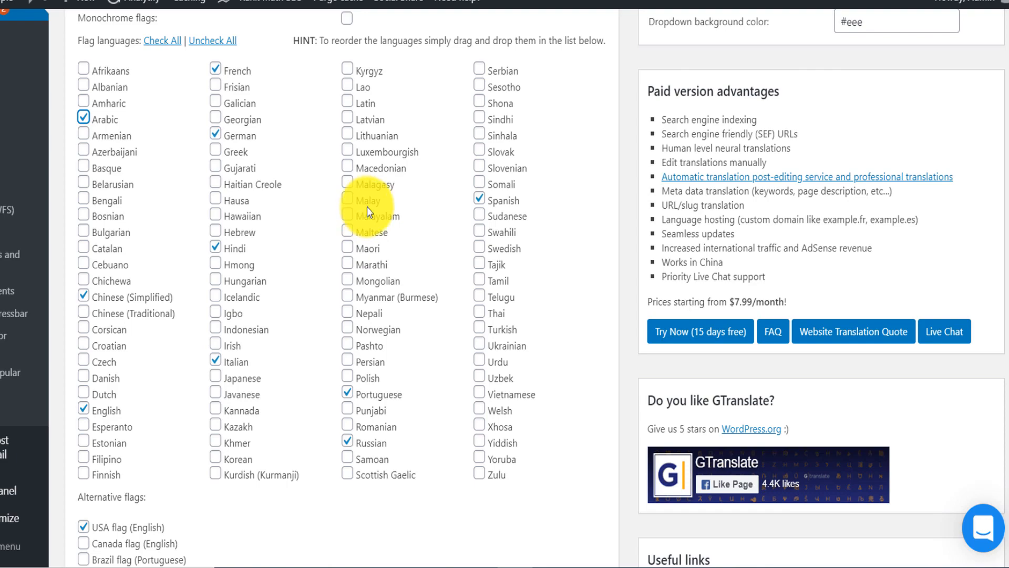
# - Try the Canada flag as the alternative flag for English, and switch back to the USA flag
pyautogui.moveTo(1008, 264); pyautogui.dragTo(1008, 294)
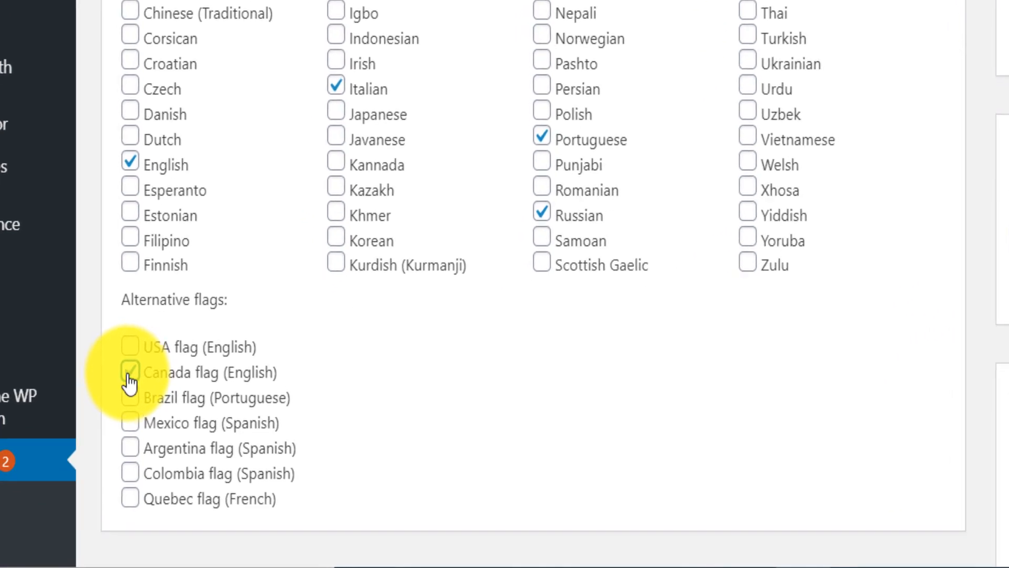
pyautogui.click(83, 443)
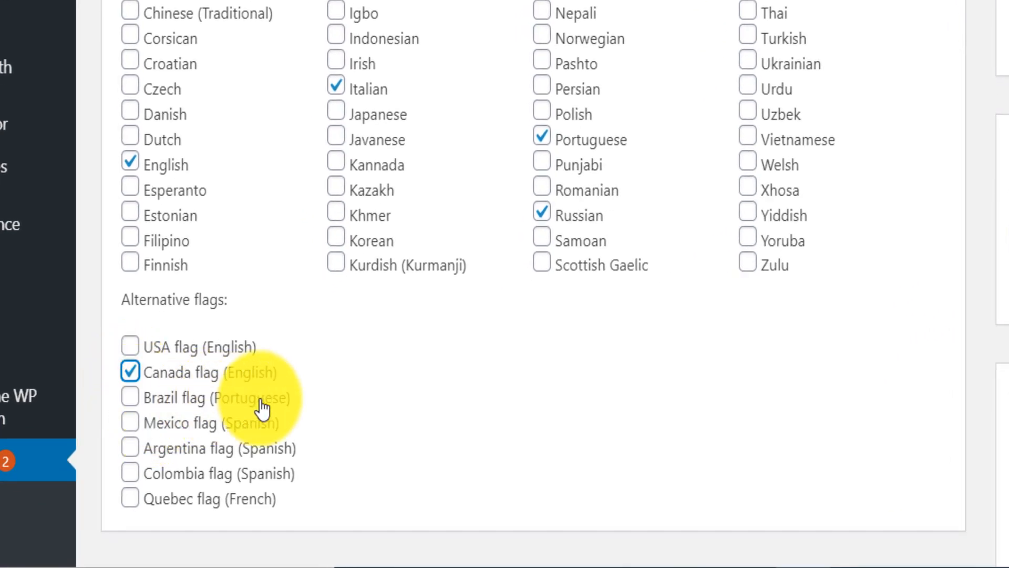
pyautogui.click(132, 450)
pyautogui.click(132, 423)
pyautogui.click(131, 398)
pyautogui.click(131, 372)
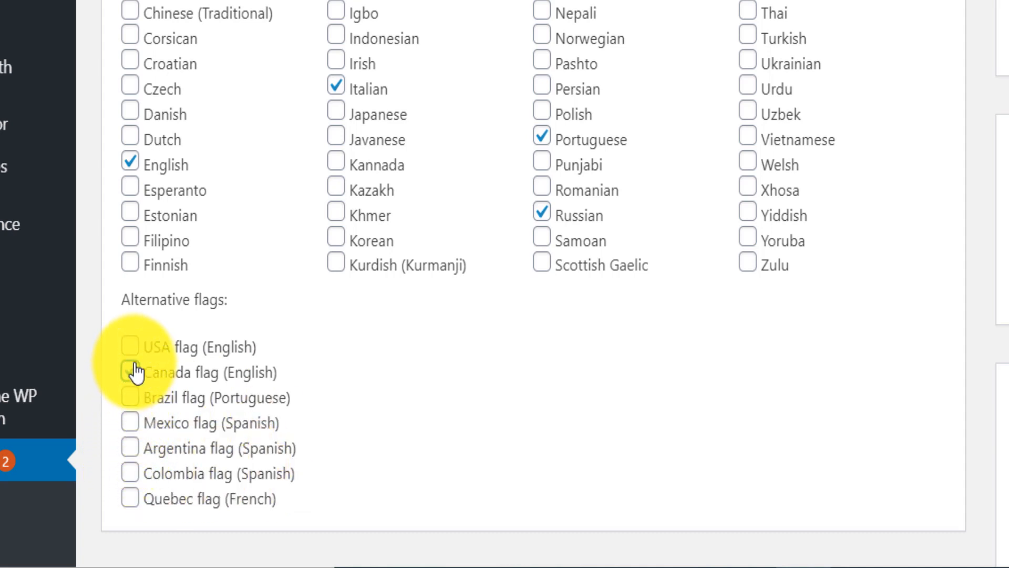
pyautogui.click(132, 347)
# - Save the changed GTranslate settings
pyautogui.scroll(-5, 532, 284)
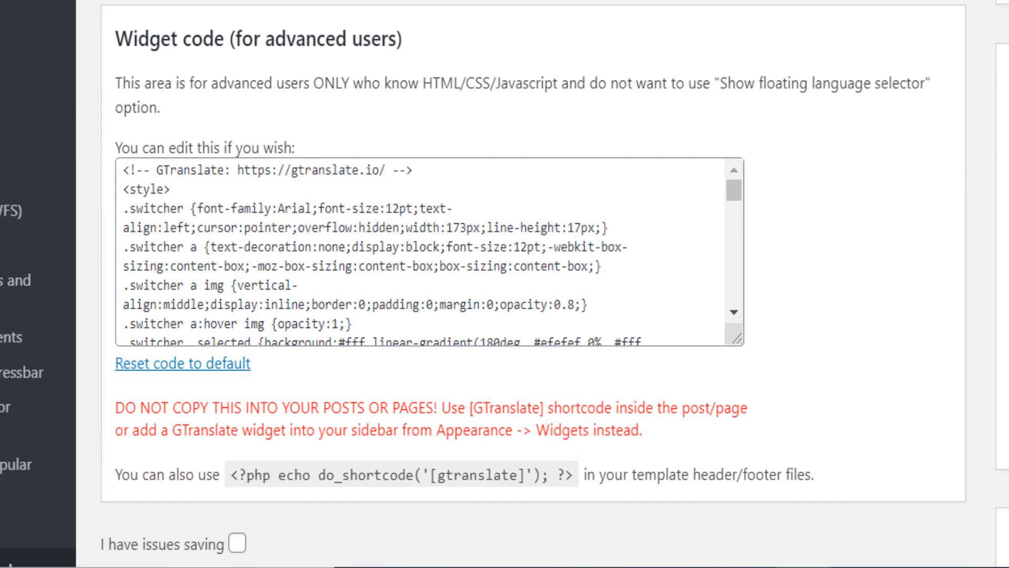
pyautogui.scroll(-4, 876, 322)
pyautogui.click(164, 415)
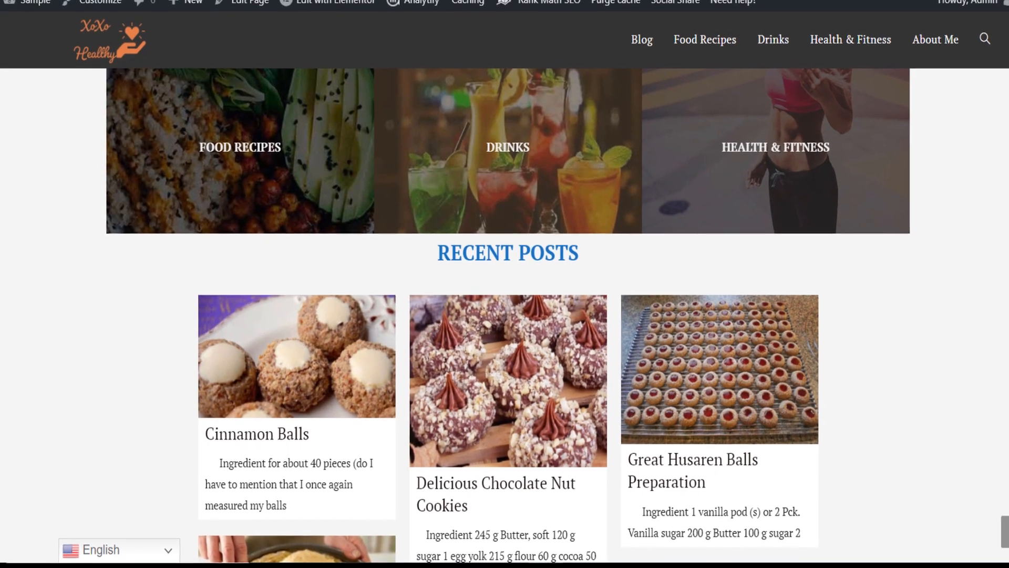
# - Reload the site's home page and check the languages offered in the floating language selector
pyautogui.press('F5')
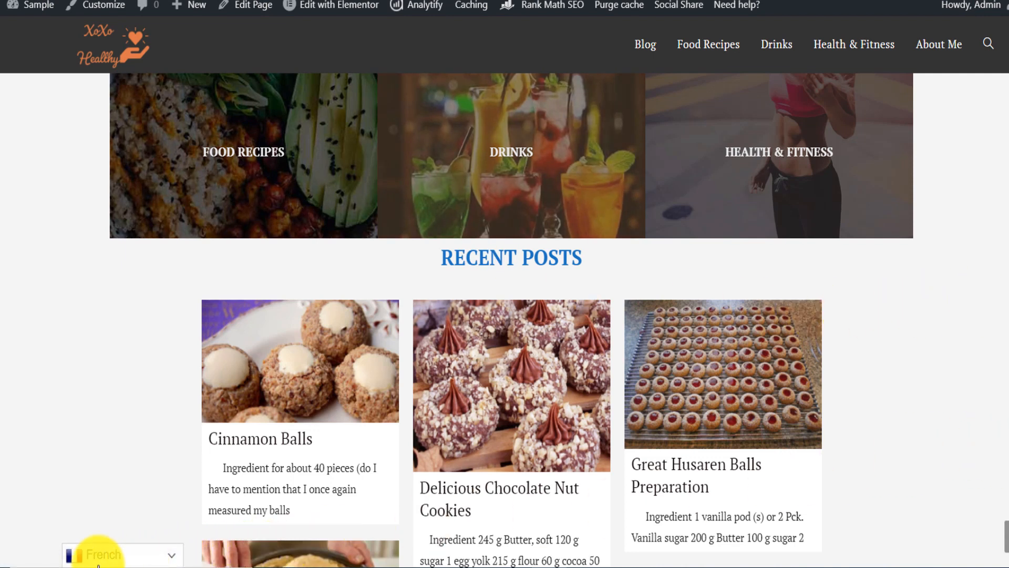
pyautogui.click(169, 557)
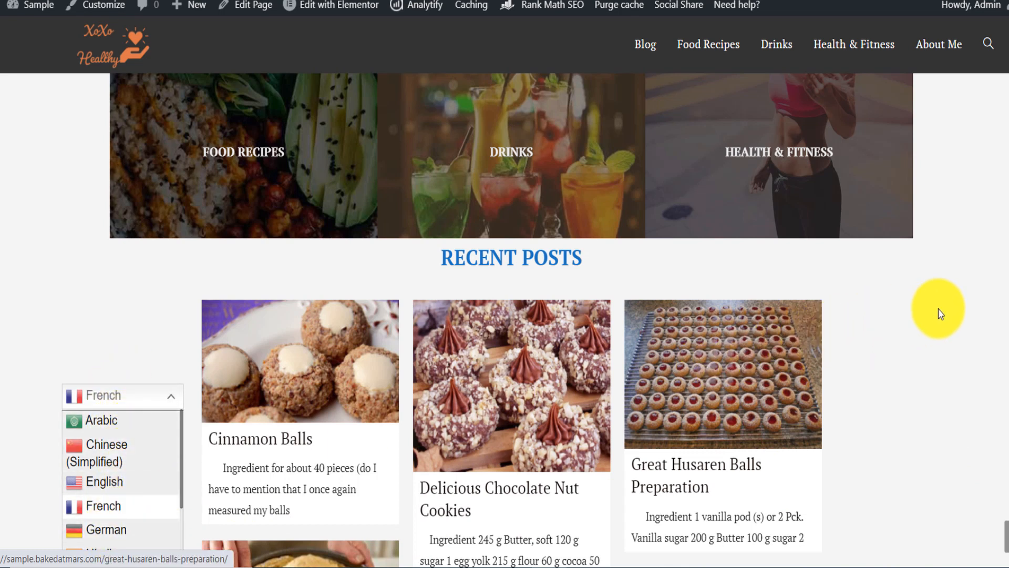
pyautogui.click(981, 314)
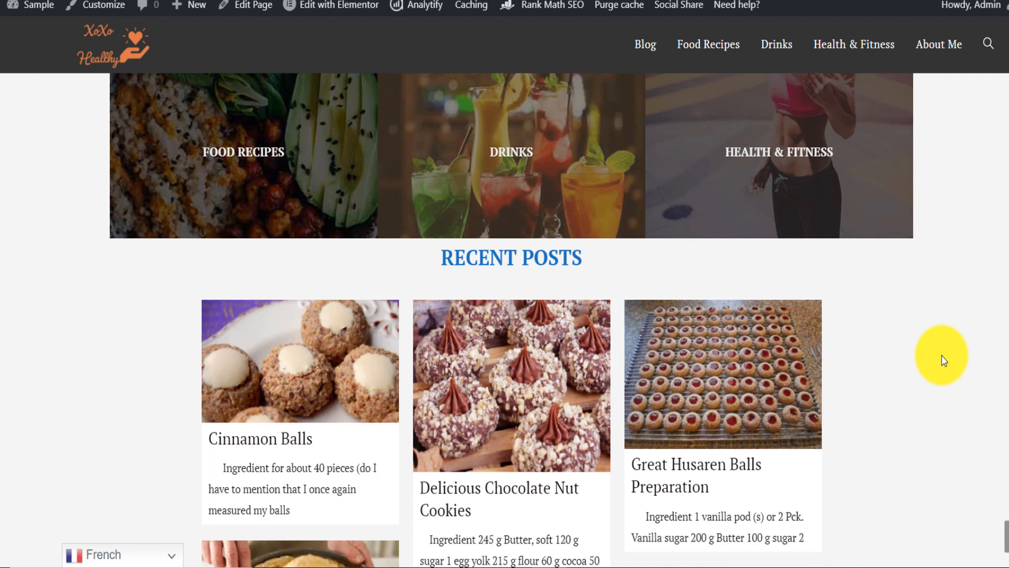
# - Translate the site's home page into German and into Italian with the floating language selector
pyautogui.click(171, 556)
pyautogui.click(107, 531)
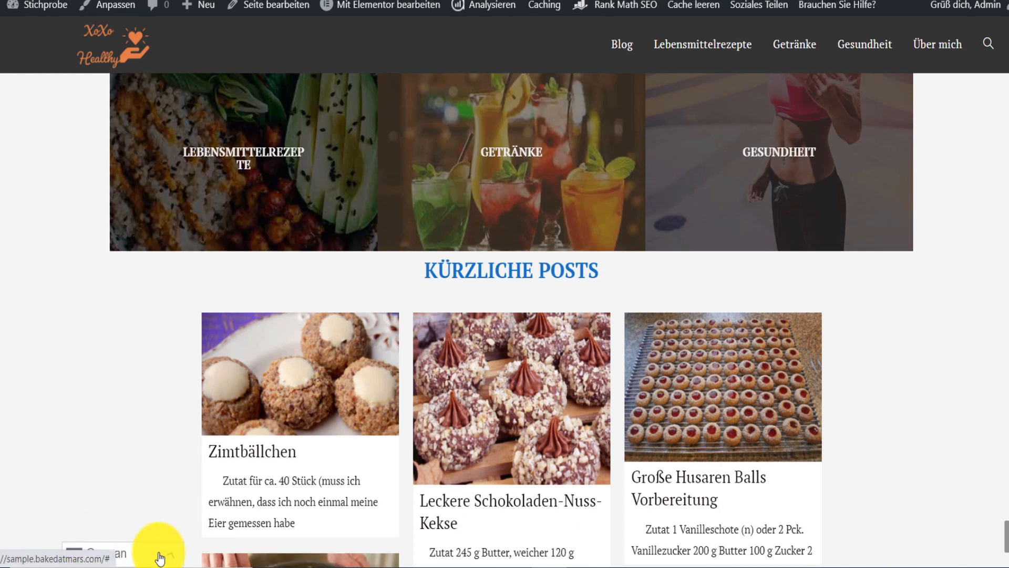
pyautogui.click(147, 555)
pyautogui.scroll(-2, 183, 455)
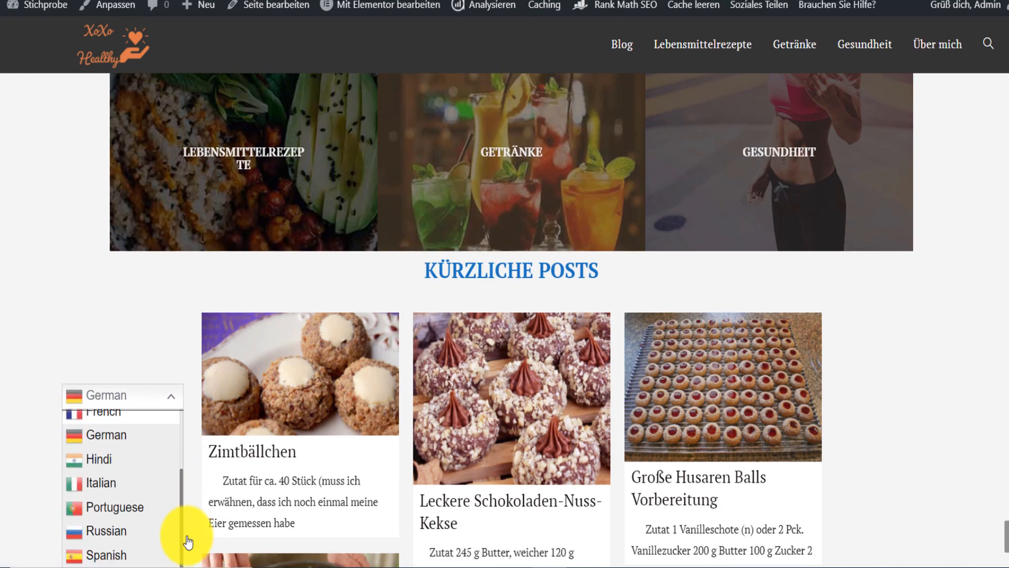
pyautogui.click(109, 483)
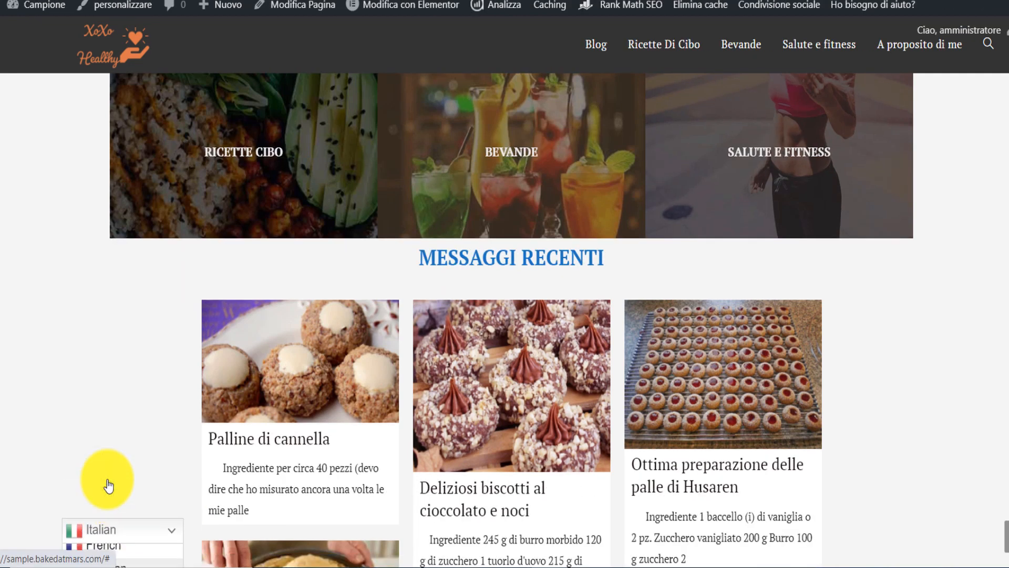
pyautogui.scroll(5, 946, 344)
pyautogui.scroll(2, 505, 315)
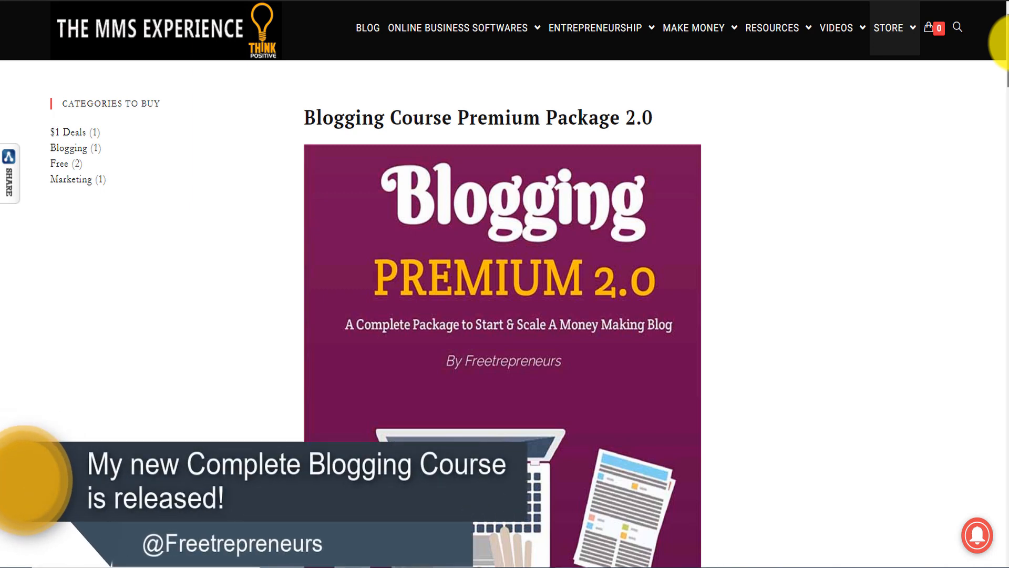
# - Examine the Blogging Course Premium Package 2.0 product page, including its list of included files
pyautogui.scroll(-3, 502, 316)
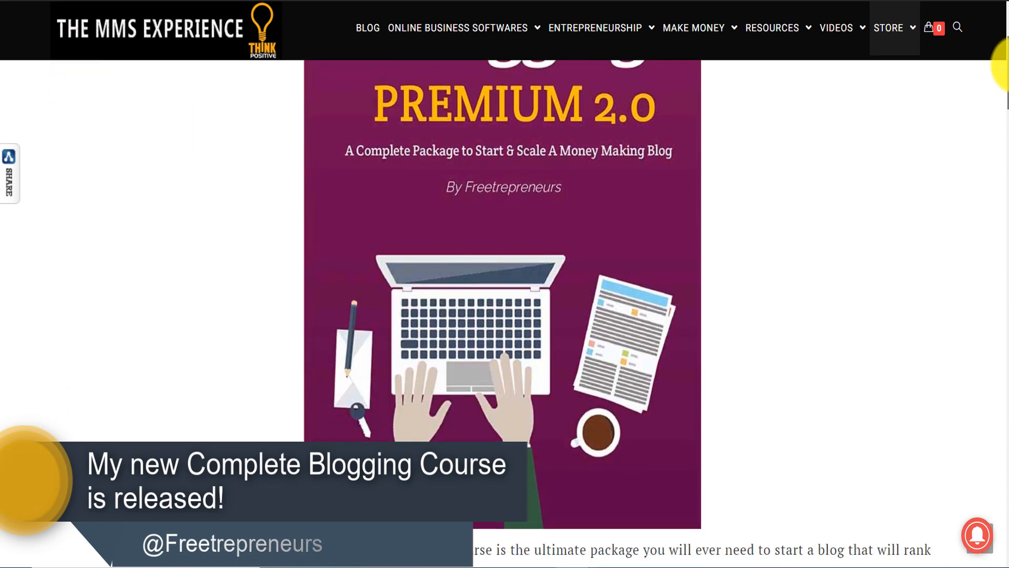
pyautogui.scroll(3, 502, 315)
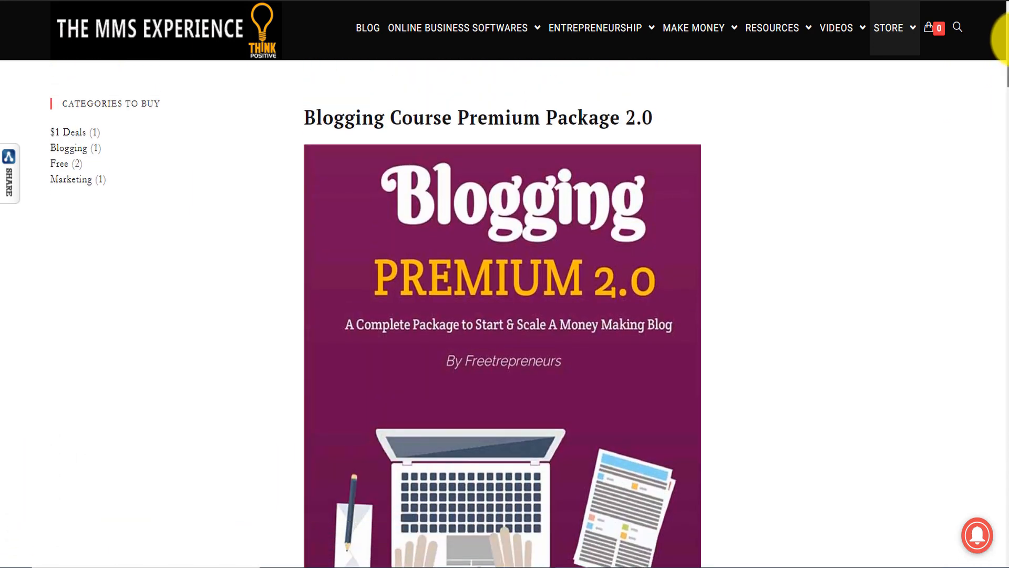
pyautogui.scroll(-3, 1005, 39)
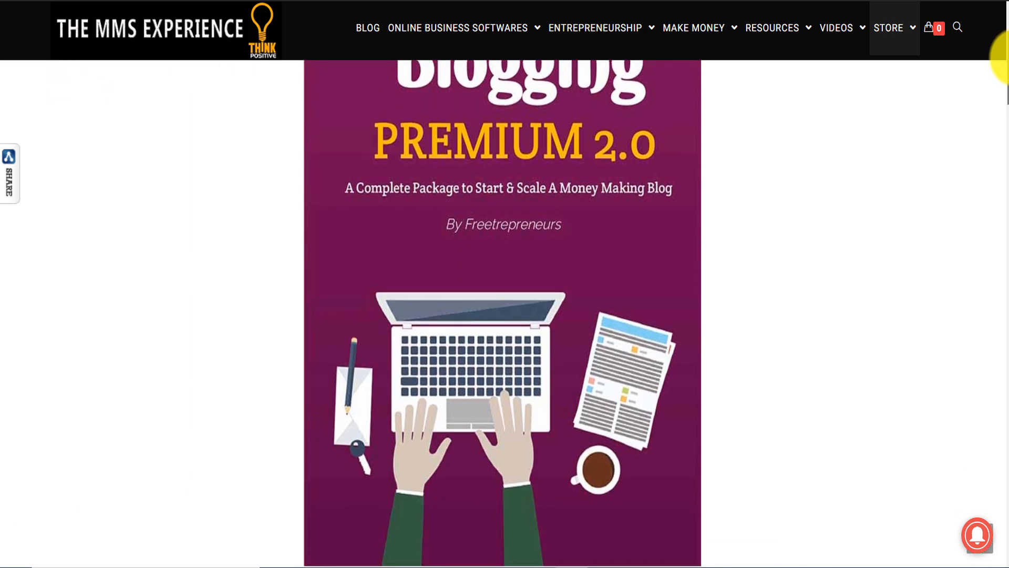
pyautogui.scroll(-12, 1001, 100)
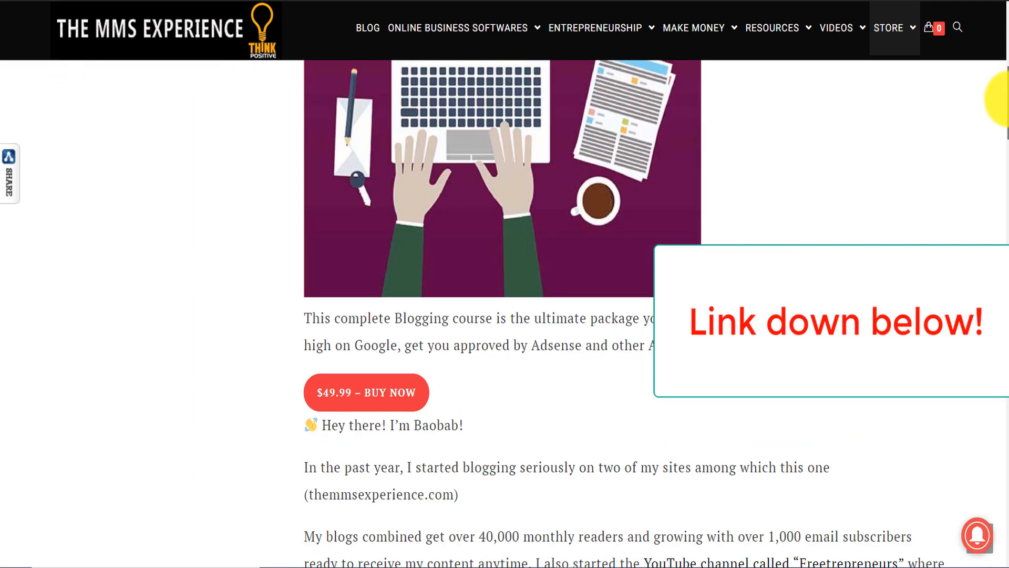
pyautogui.scroll(-5, 996, 161)
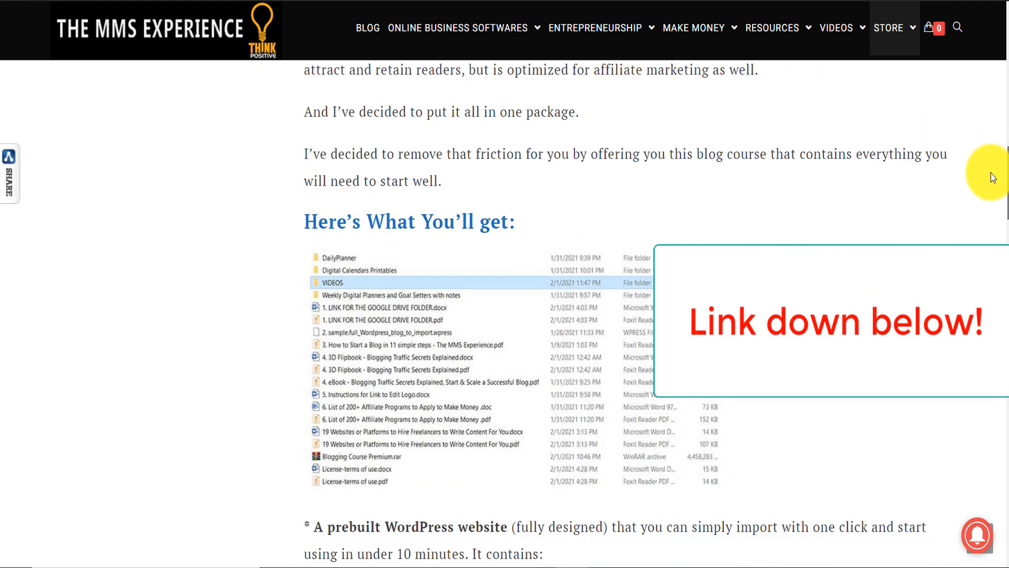
pyautogui.scroll(-3, 991, 173)
pyautogui.scroll(1, 993, 194)
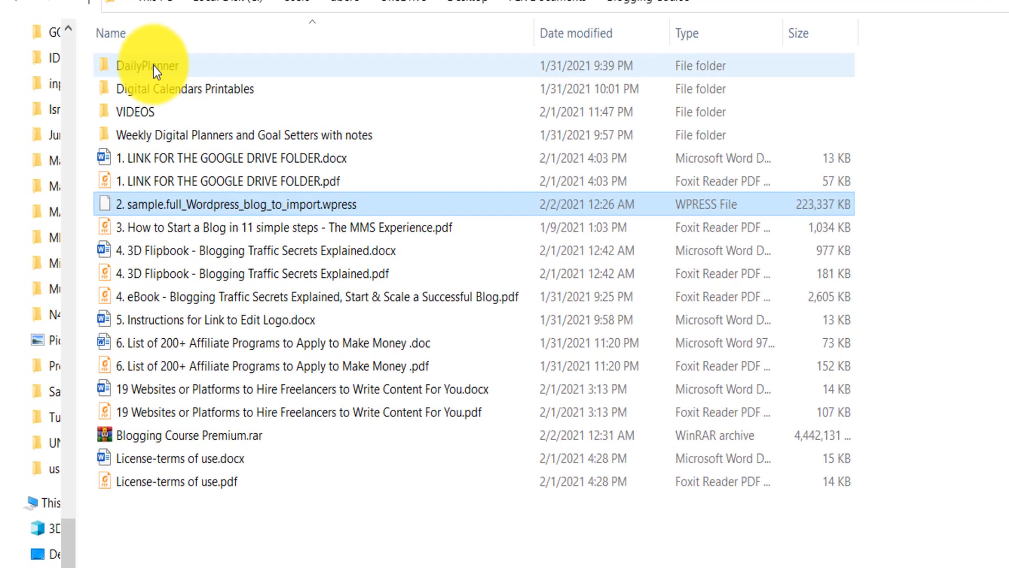
# - Open the VIDEOS folder inside the Blogging Course folder in File Explorer and highlight the numbered lessons and the BONUS videos
pyautogui.click(151, 70)
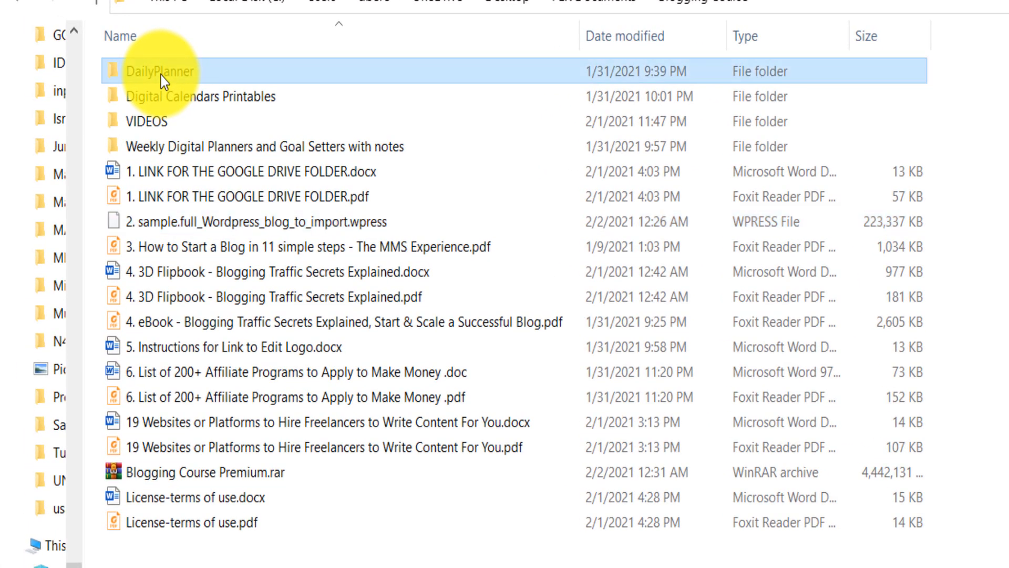
pyautogui.click(190, 152)
pyautogui.click(174, 126)
pyautogui.doubleClick(174, 126)
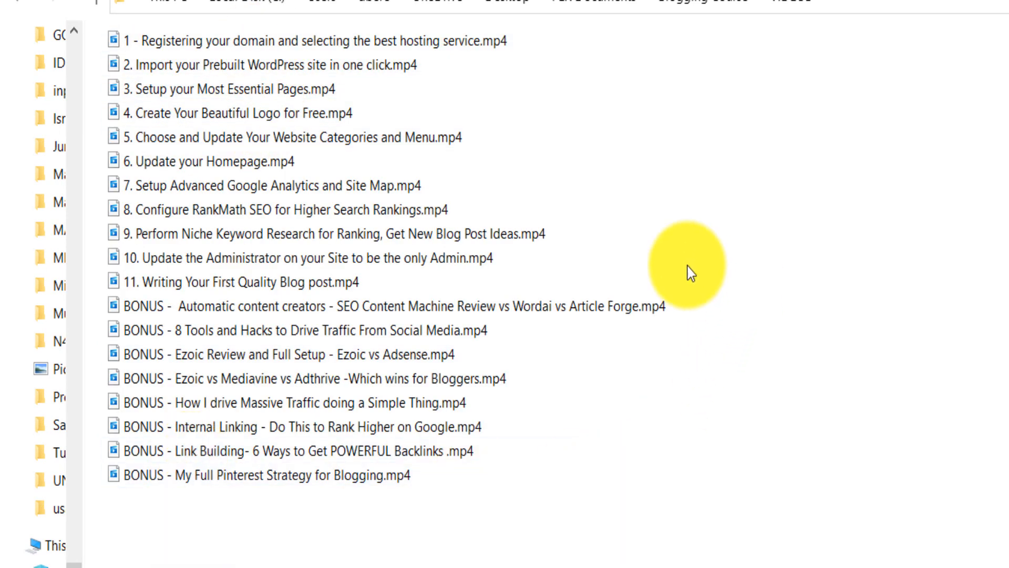
pyautogui.moveTo(748, 279); pyautogui.dragTo(214, 47)
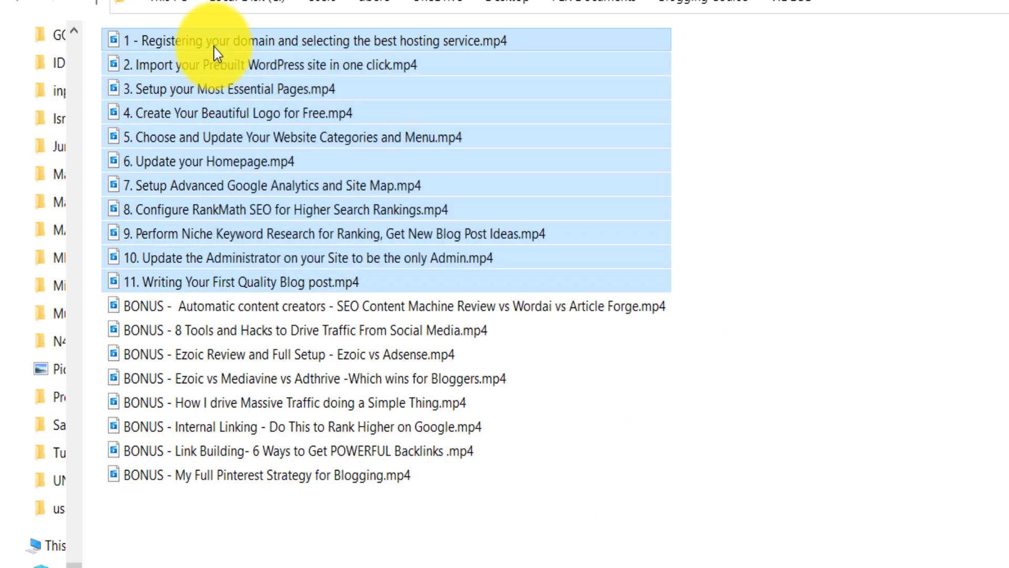
pyautogui.moveTo(223, 535); pyautogui.dragTo(206, 304)
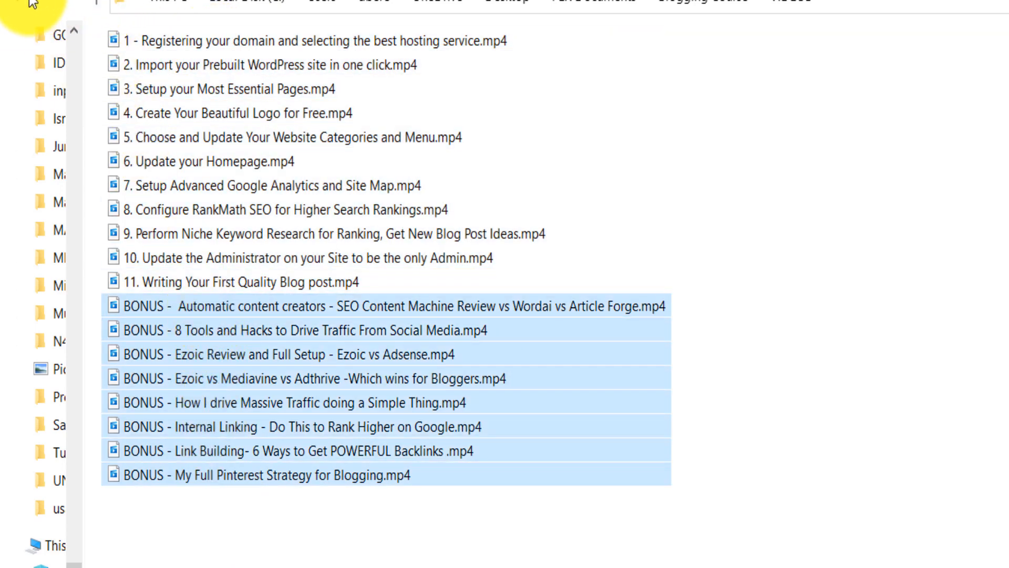
# - Select 2. sample.full_Wordpress_blog_to_import.wpress in the Blogging Course folder and look through the sample site's home page in Chrome
pyautogui.click(61, 3)
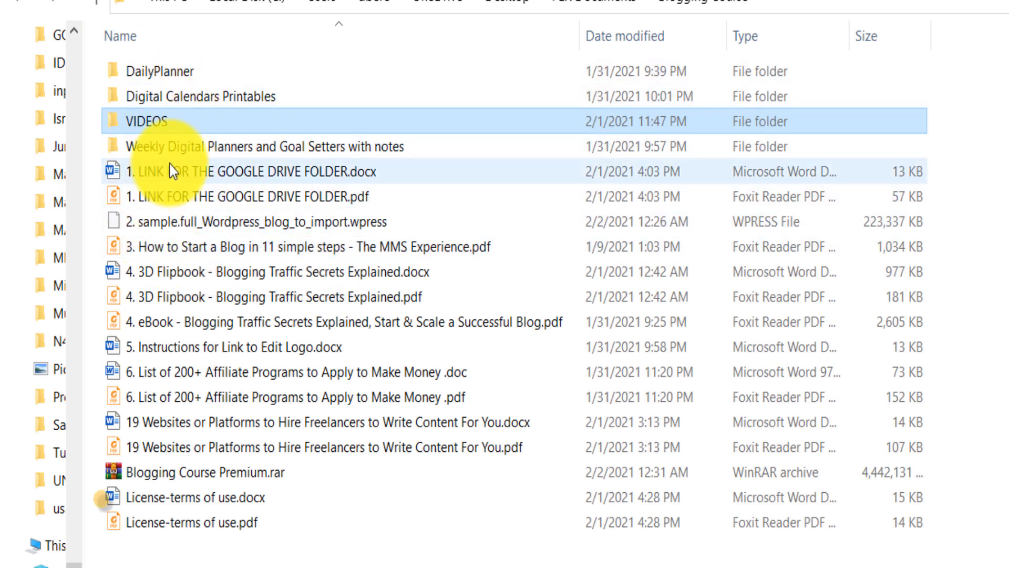
pyautogui.click(166, 223)
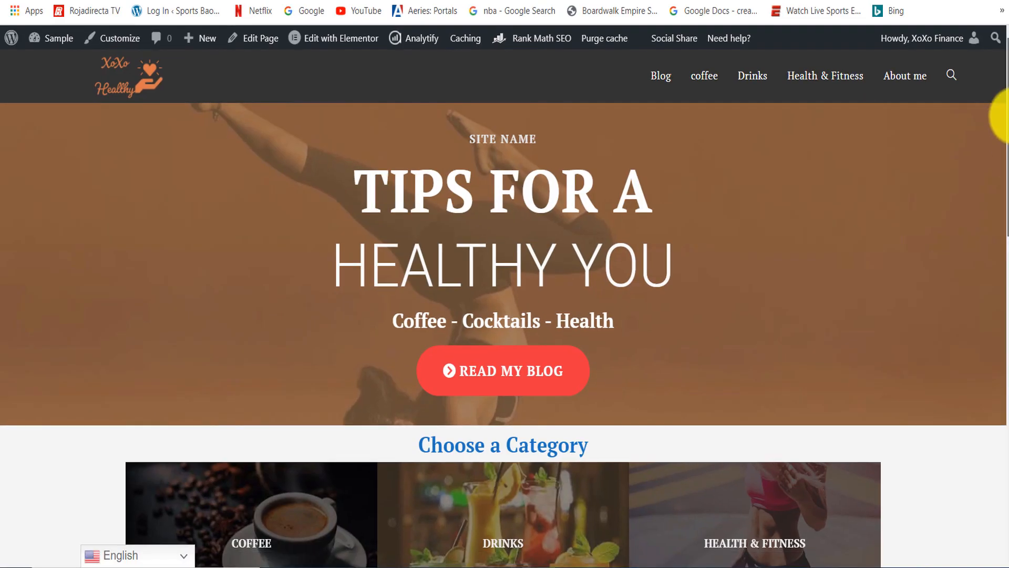
pyautogui.moveTo(1005, 116); pyautogui.dragTo(1005, 458)
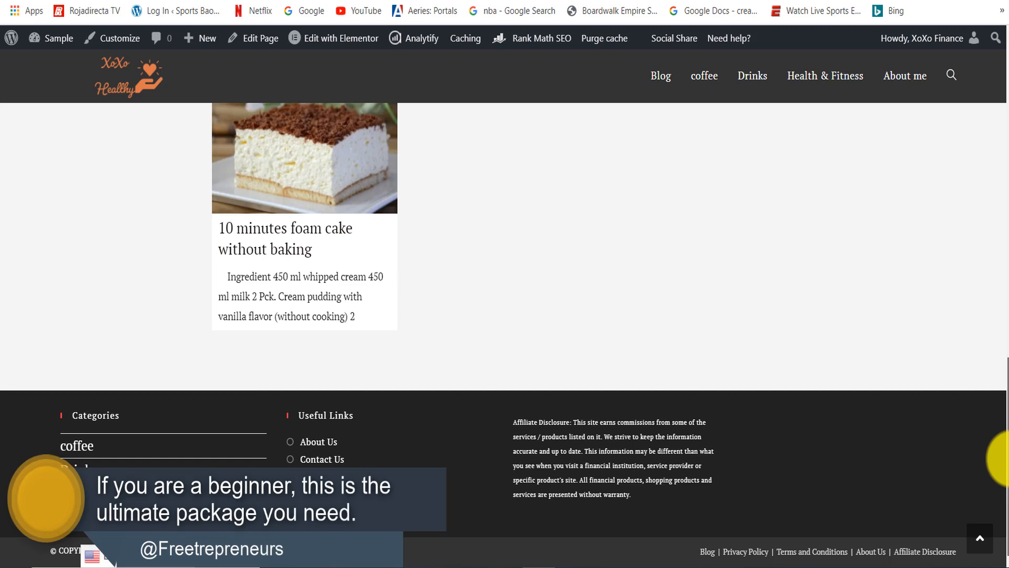
pyautogui.moveTo(1005, 431); pyautogui.dragTo(1006, 116)
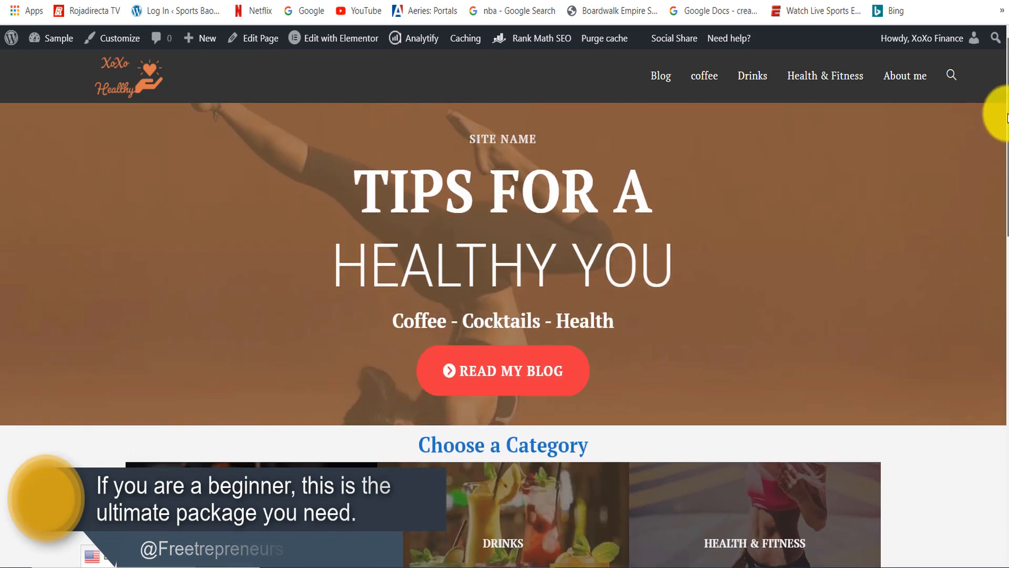
# - Switch back to the Blogging Course folder in File Explorer, open VIDEOS and go through lessons 1 to 4
pyautogui.hotkey('alt', 'Tab')
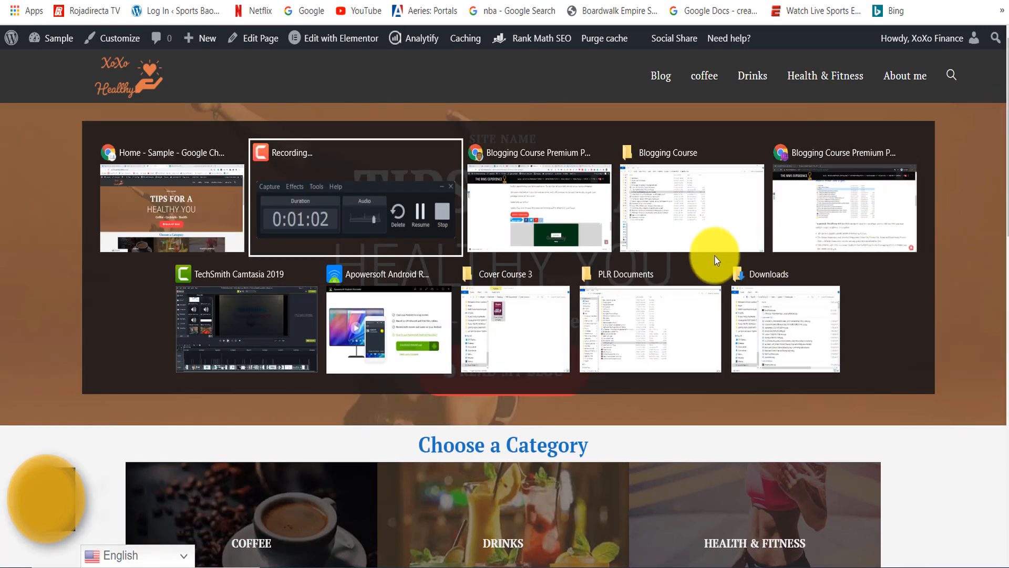
pyautogui.click(640, 191)
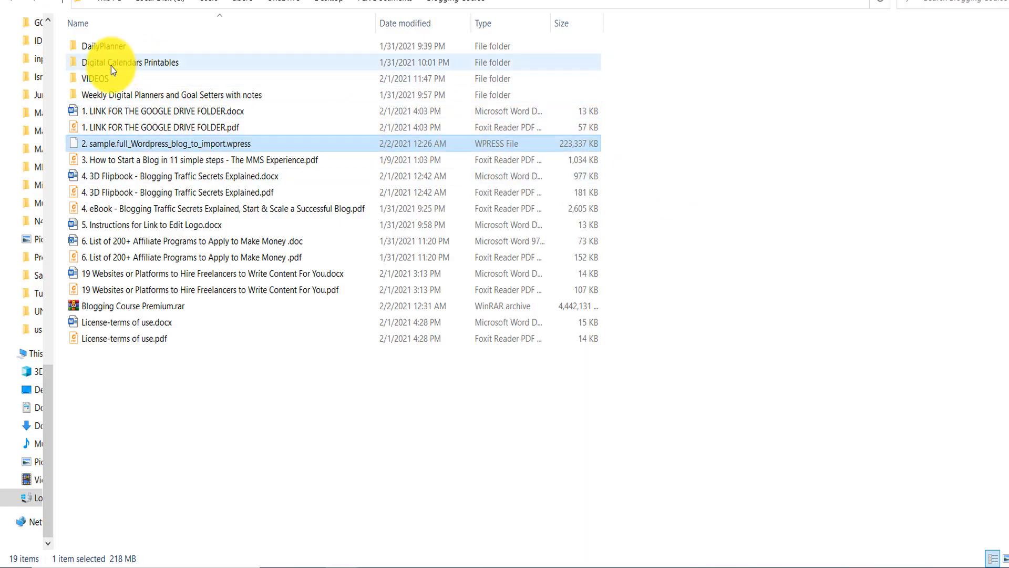
pyautogui.doubleClick(103, 77)
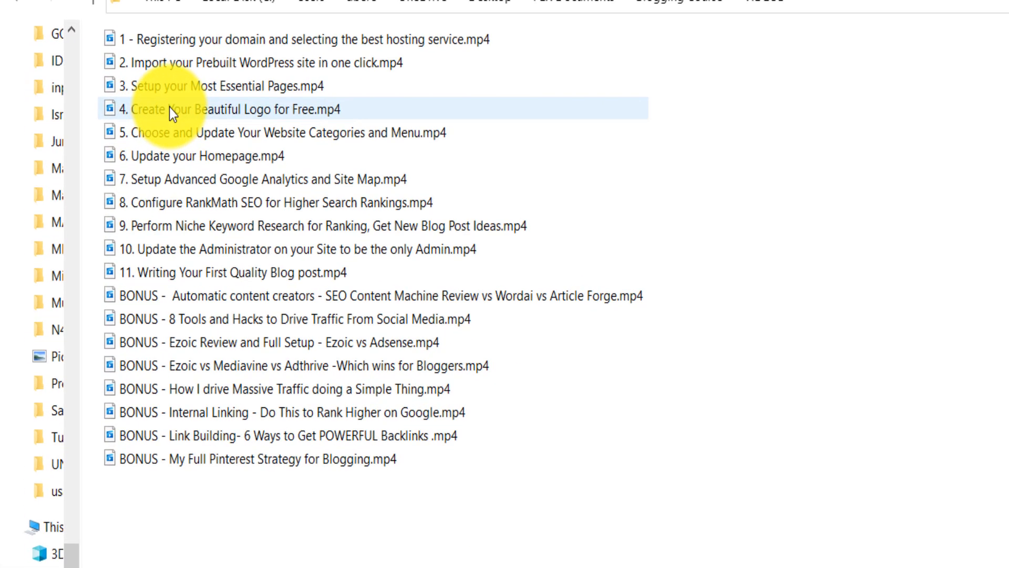
pyautogui.click(228, 43)
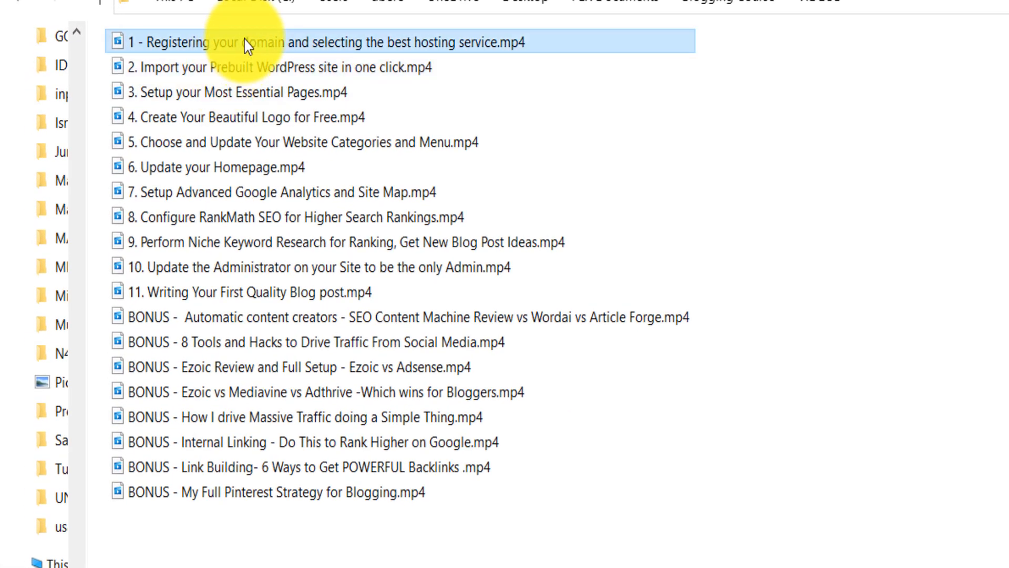
pyautogui.click(242, 70)
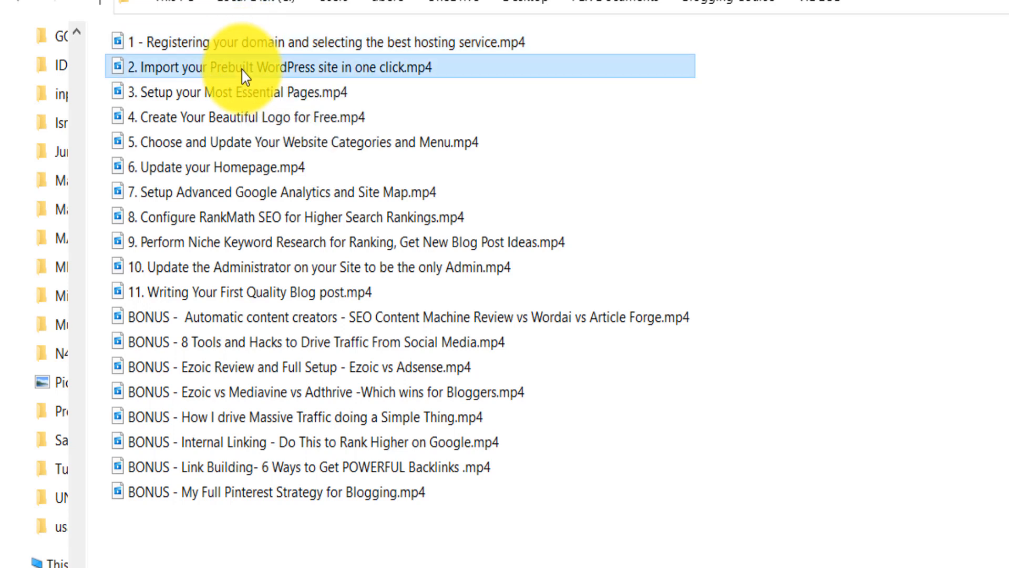
pyautogui.click(257, 94)
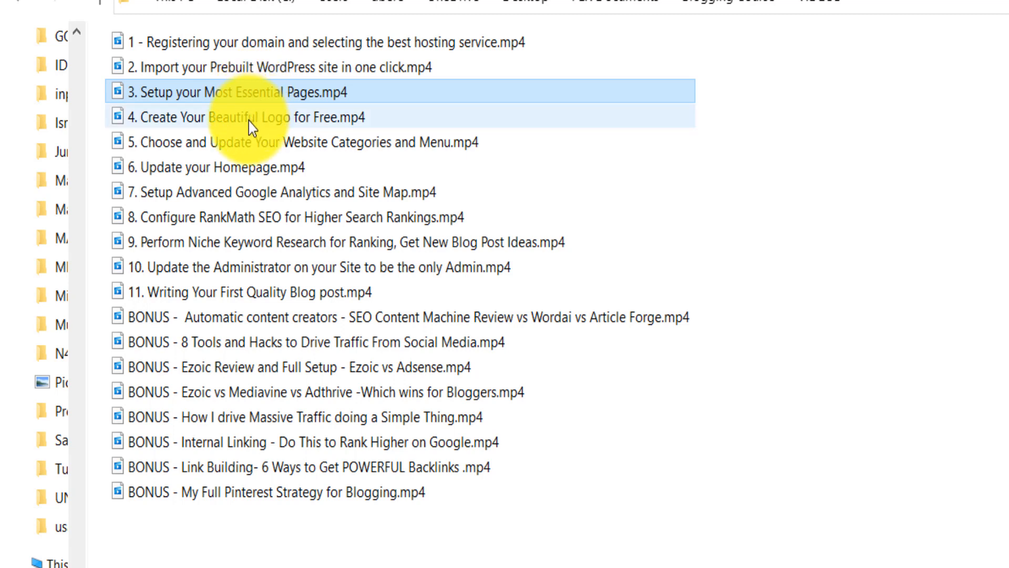
pyautogui.click(247, 121)
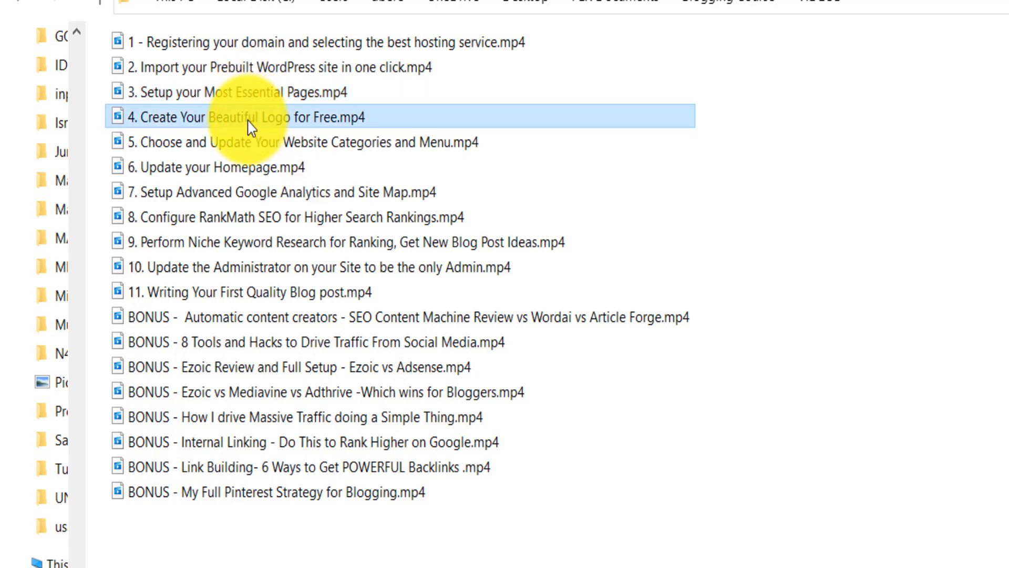
pyautogui.click(248, 121)
pyautogui.click(237, 529)
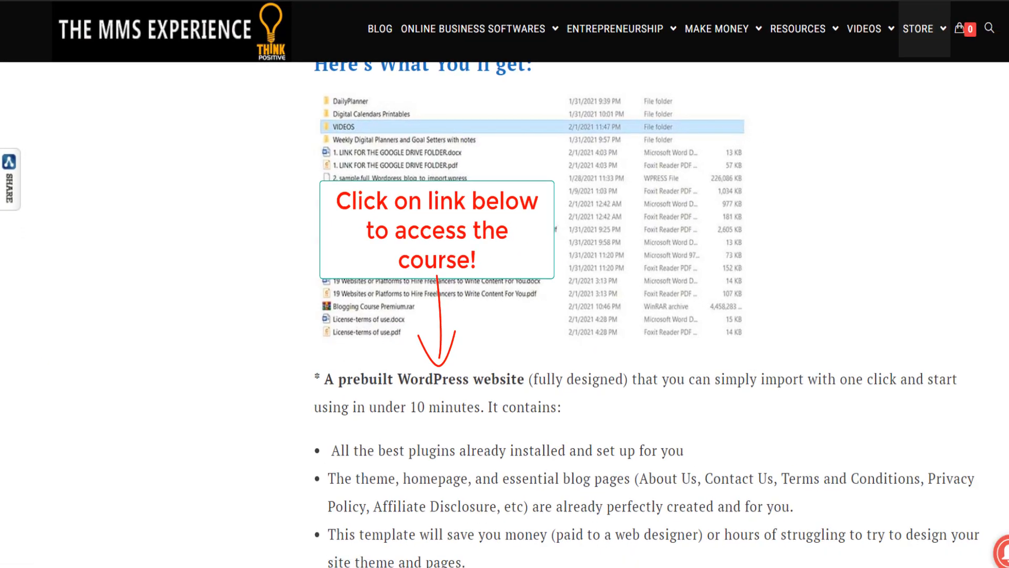
# - Check the course's entry in the store list and read its product page in Chrome down to the purchase section
pyautogui.moveTo(1005, 221); pyautogui.dragTo(1004, 52)
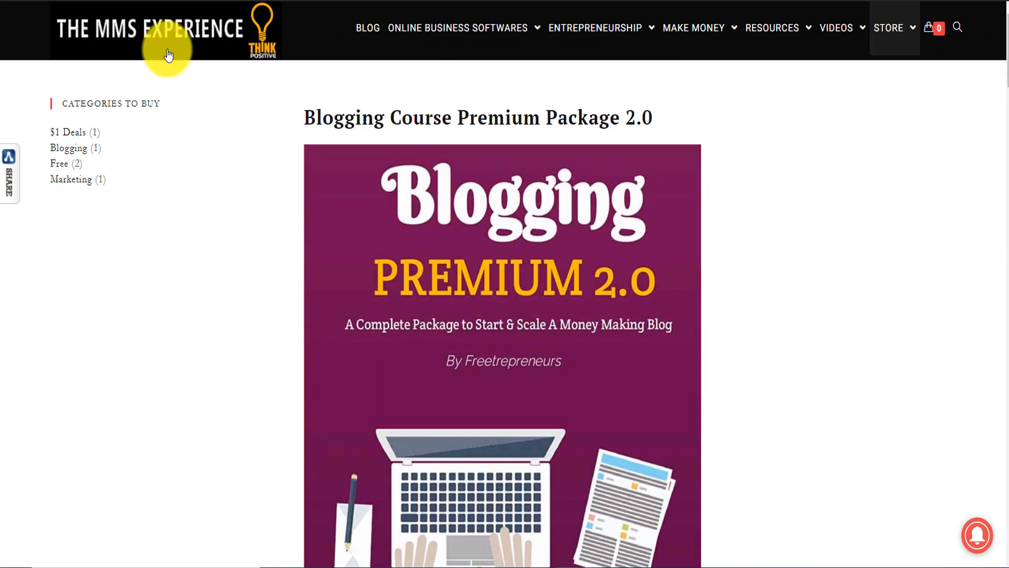
pyautogui.moveTo(909, 33)
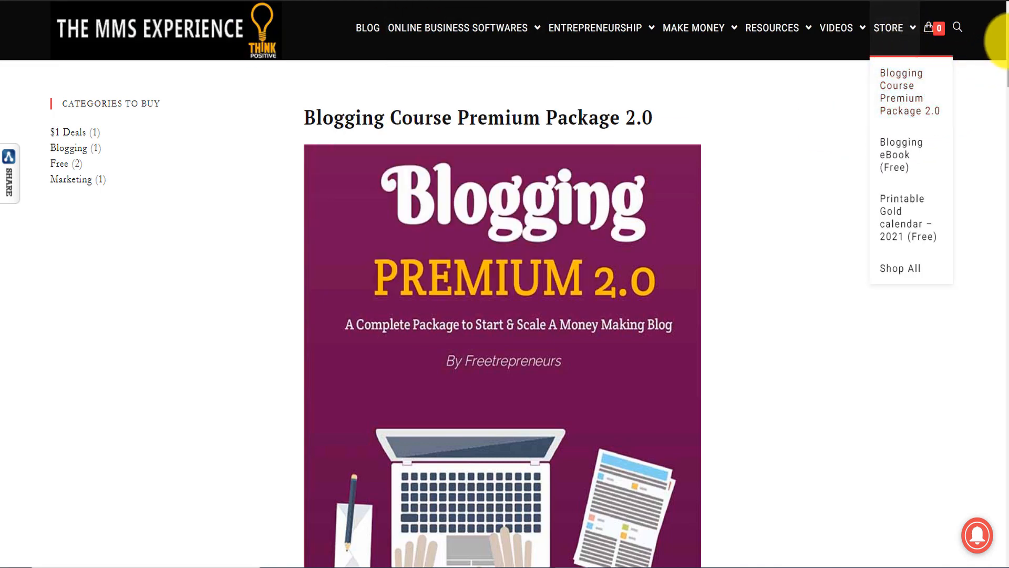
pyautogui.moveTo(1004, 74); pyautogui.dragTo(1004, 419)
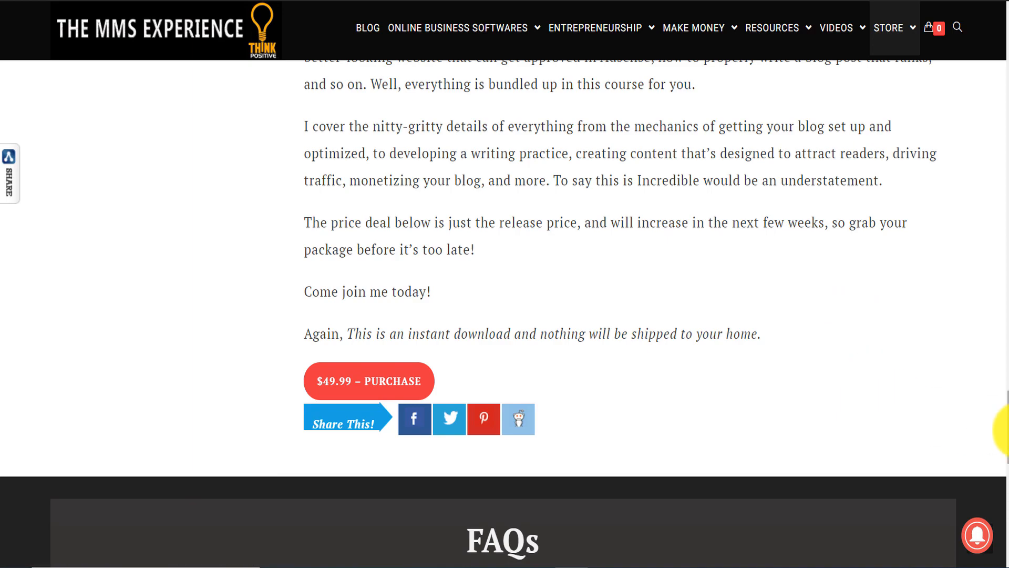
pyautogui.moveTo(1001, 428); pyautogui.dragTo(1007, 286)
# - Switch to the VIDEOS folder in File Explorer and return to its parent Blogging Course folder
pyautogui.hotkey('alt', 'Tab')
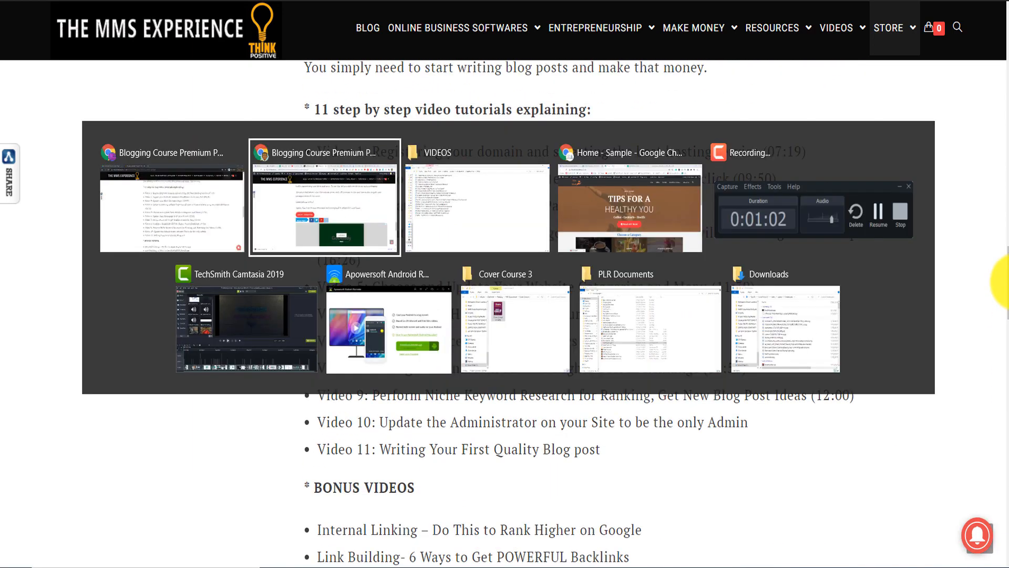
pyautogui.click(413, 219)
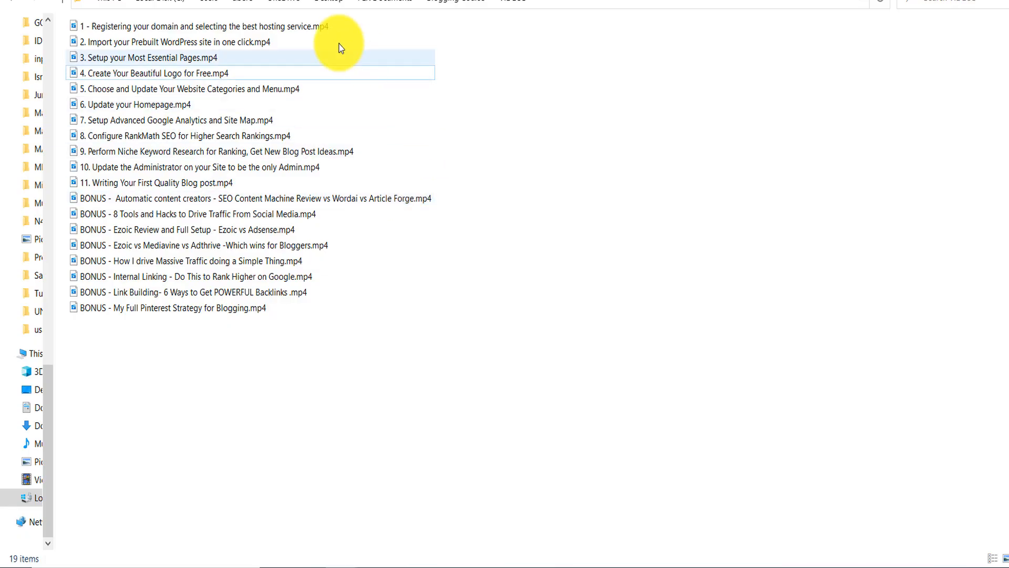
pyautogui.click(447, 3)
pyautogui.click(102, 294)
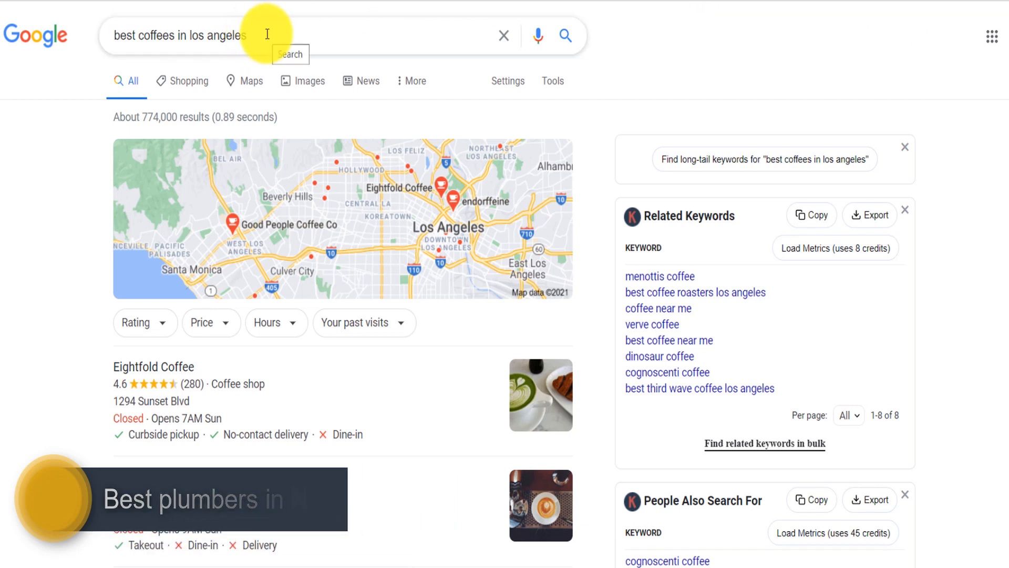
# - Highlight the Google query "best coffees in los angeles" and look over its search results
pyautogui.moveTo(267, 33); pyautogui.dragTo(98, 34)
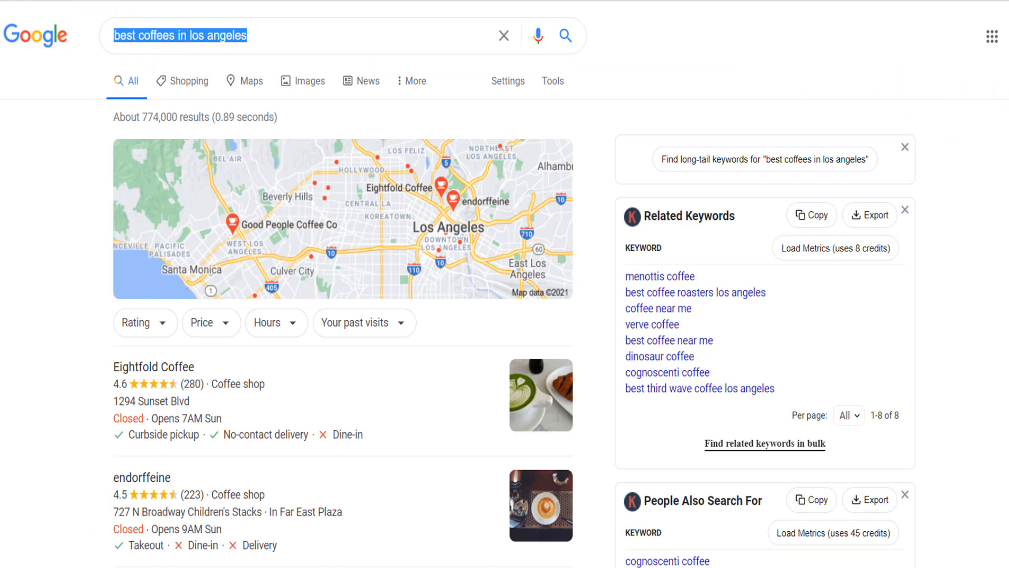
pyautogui.scroll(-5, 504, 315)
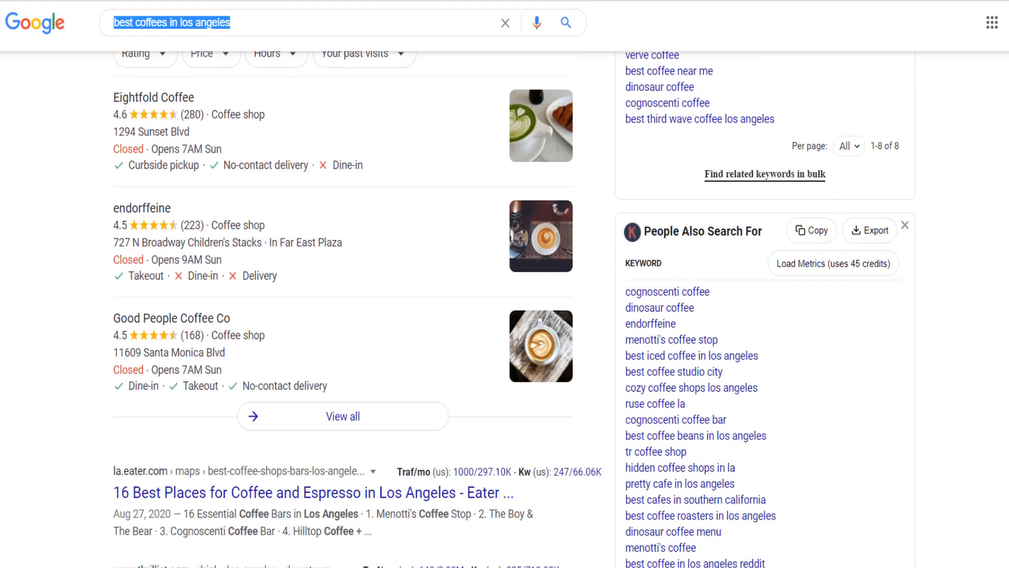
pyautogui.scroll(1, 505, 315)
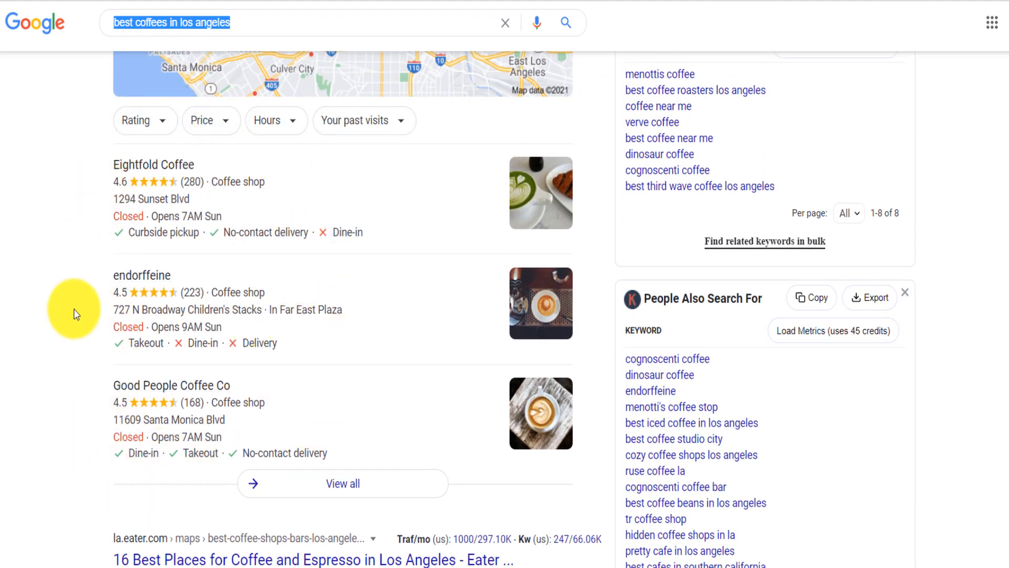
# - Look over the organic results, open the la.eater.com coffee result in a separate window and reposition that window
pyautogui.scroll(-9, 516, 392)
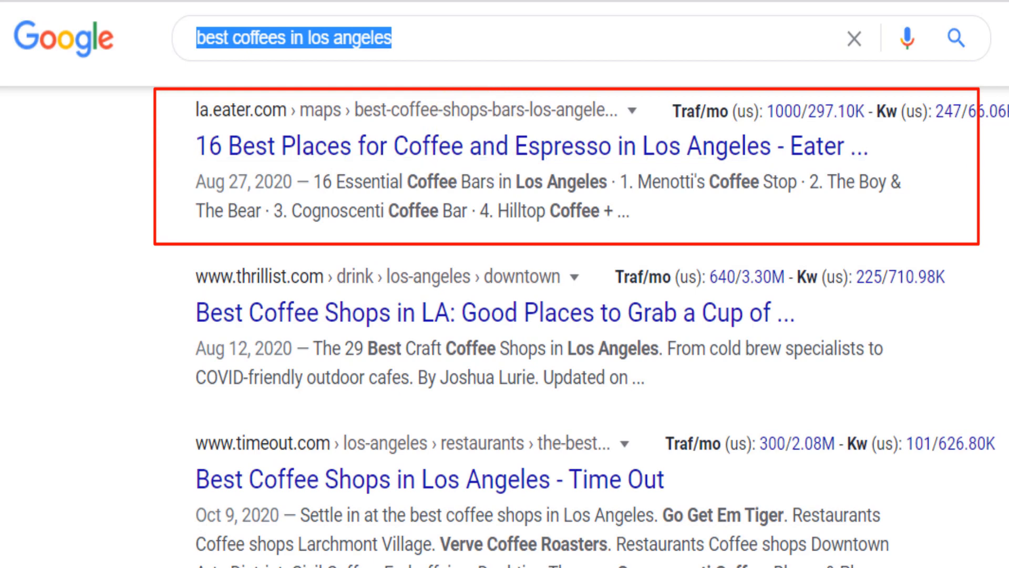
pyautogui.scroll(2, 582, 326)
pyautogui.scroll(2, 582, 326)
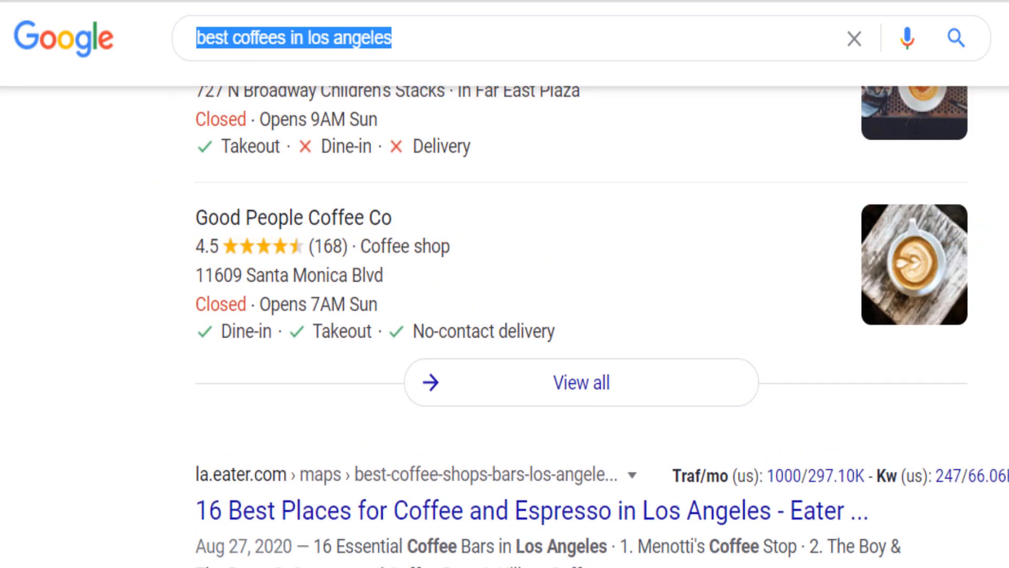
pyautogui.rightClick(305, 517)
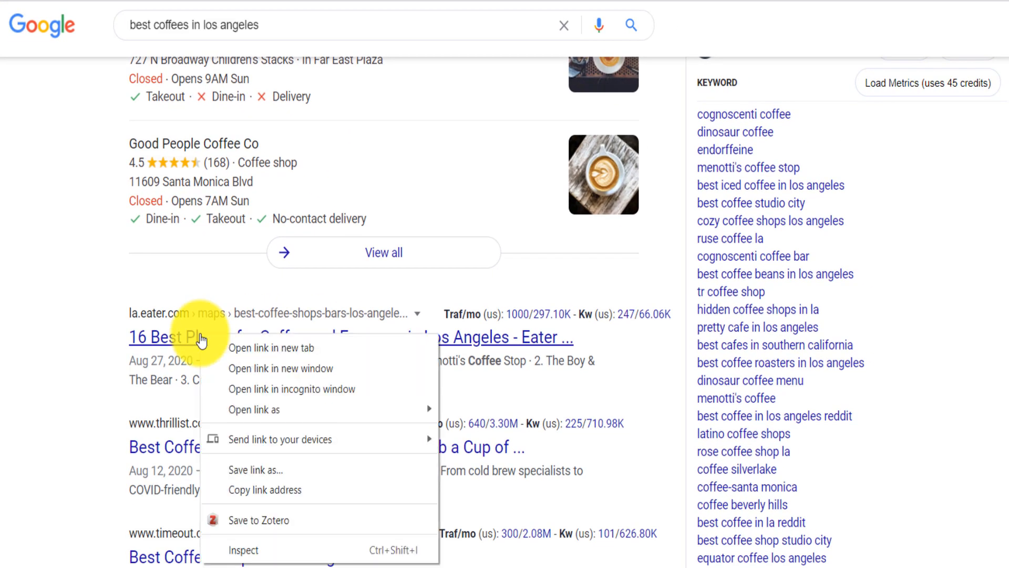
pyautogui.click(248, 348)
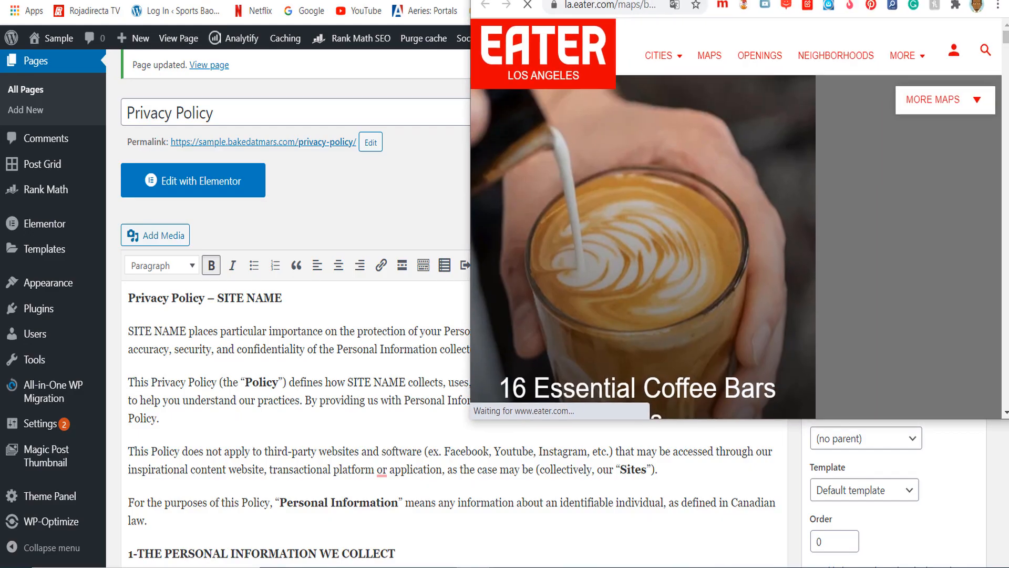
pyautogui.moveTo(888, 1); pyautogui.dragTo(477, 2)
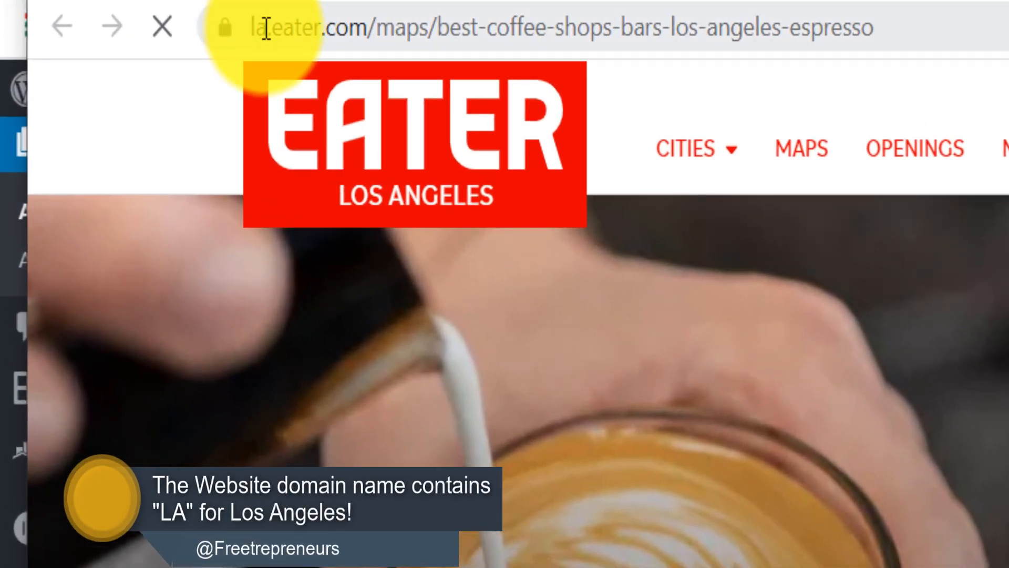
# - Highlight "la" and "best-coffee-shops-bars-los-angeles" in the Eater article's URL to examine its location and keyword wording
pyautogui.moveTo(267, 28); pyautogui.dragTo(251, 28)
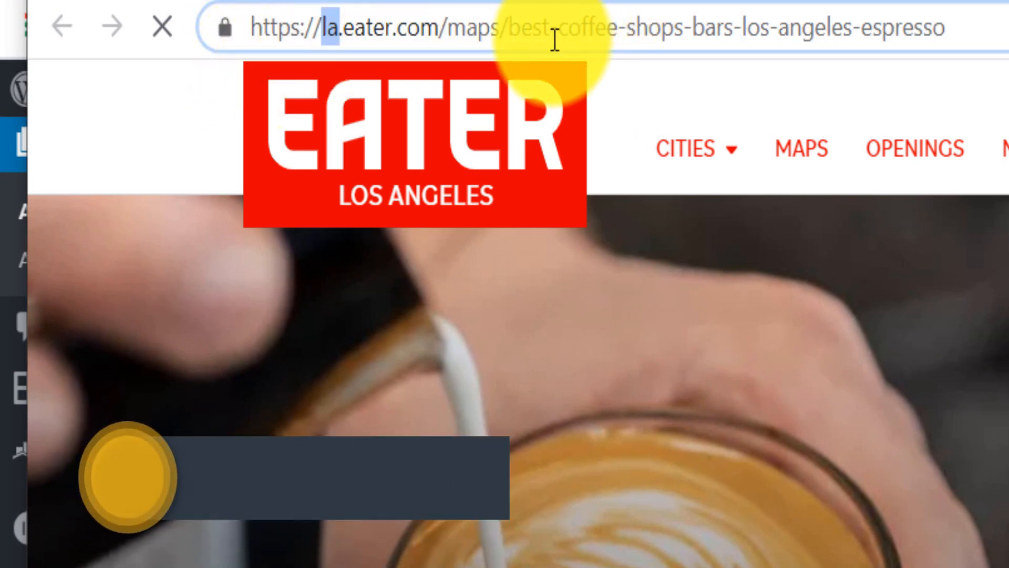
pyautogui.moveTo(511, 28); pyautogui.dragTo(852, 21)
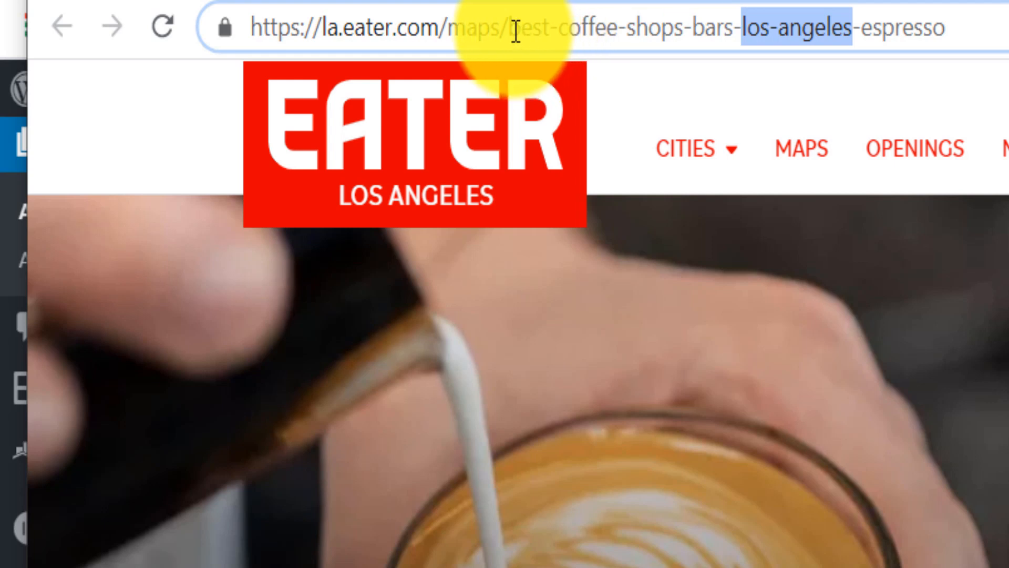
pyautogui.moveTo(516, 26); pyautogui.dragTo(850, 22)
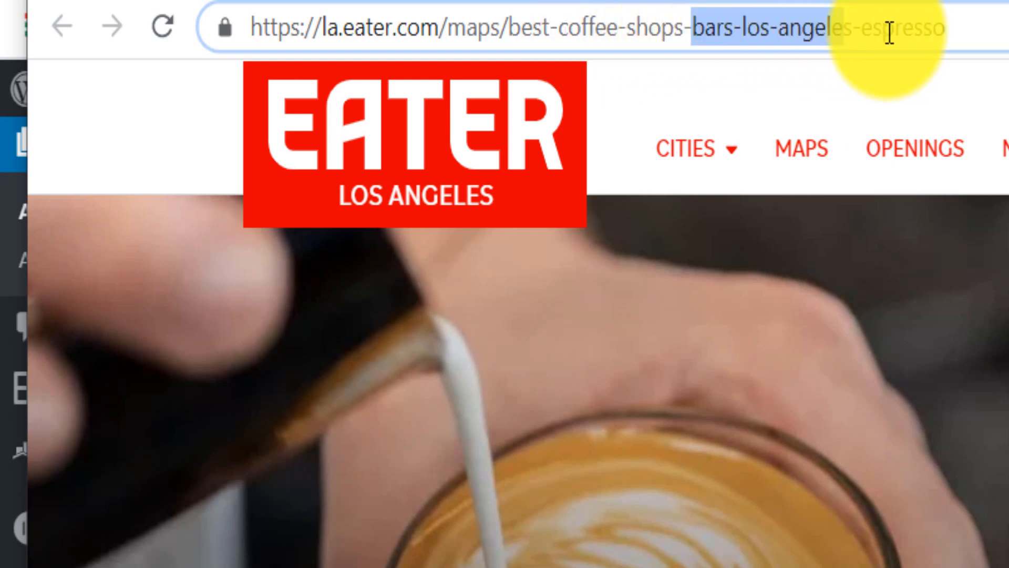
pyautogui.click(917, 27)
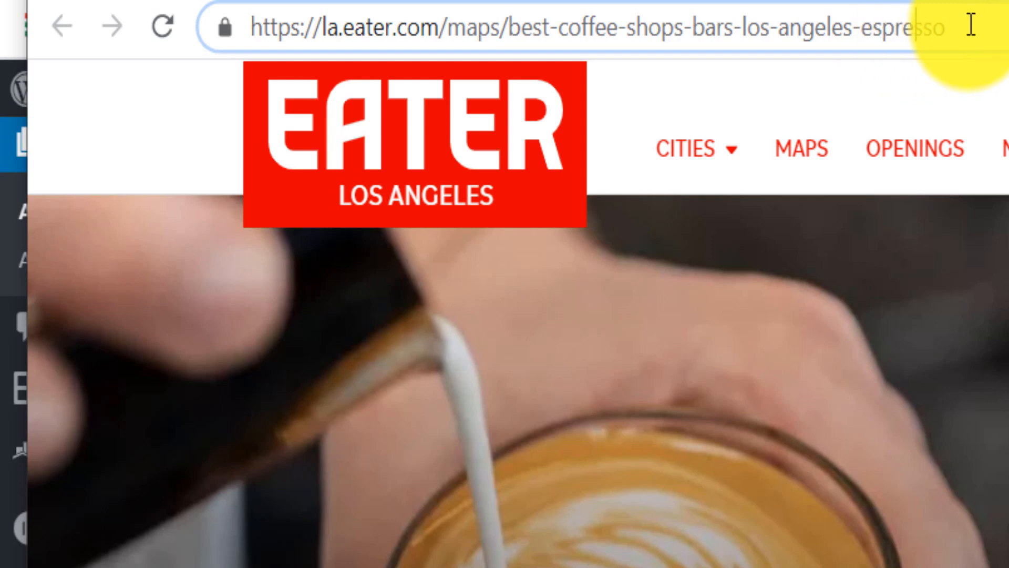
pyautogui.moveTo(510, 27); pyautogui.dragTo(853, 29)
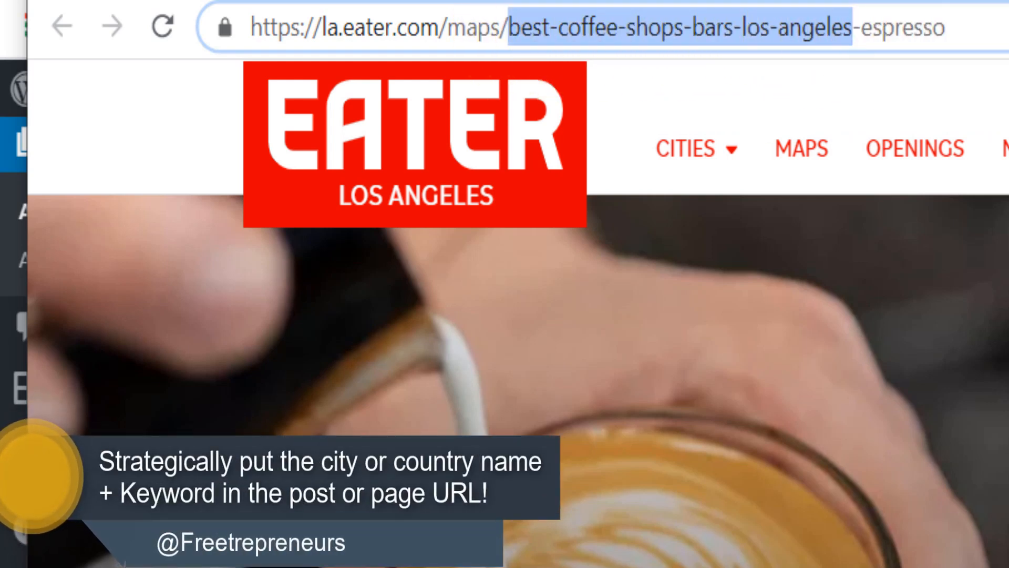
# - Examine the Eater article's headline and highlight "in Los Angeles" in it
pyautogui.scroll(-4, 518, 314)
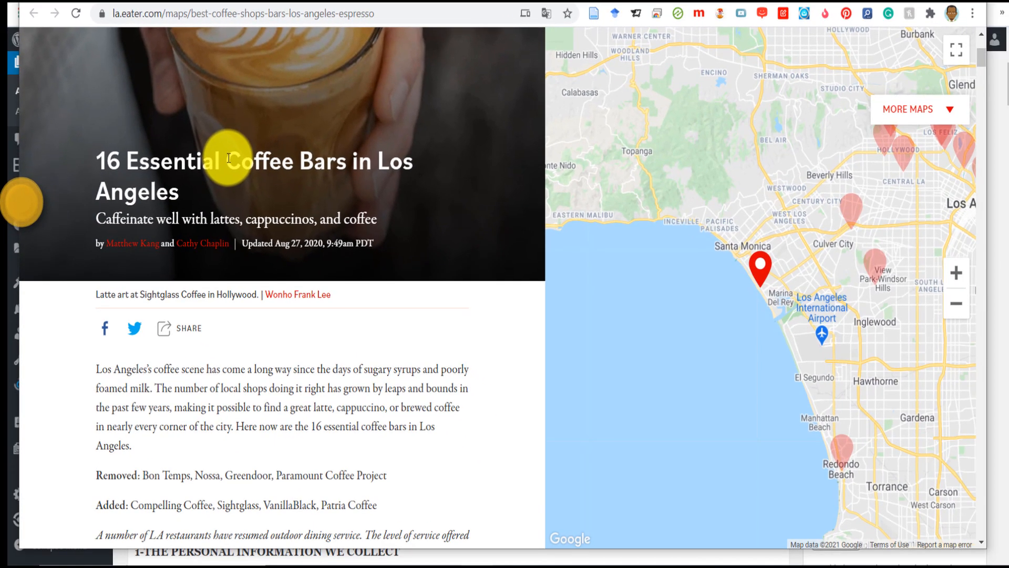
pyautogui.doubleClick(137, 207)
pyautogui.moveTo(162, 156); pyautogui.dragTo(356, 154)
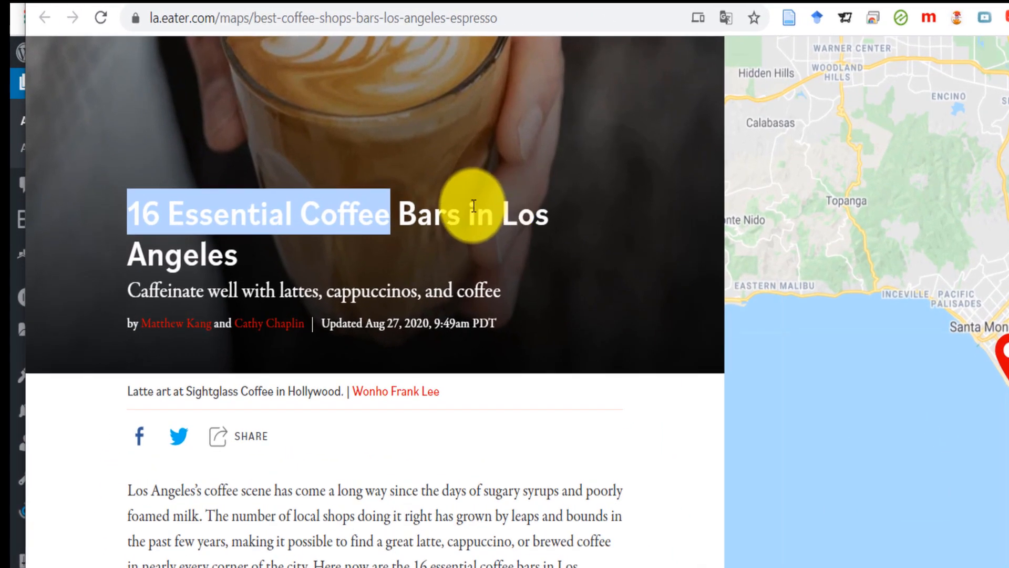
pyautogui.moveTo(469, 212); pyautogui.dragTo(460, 254)
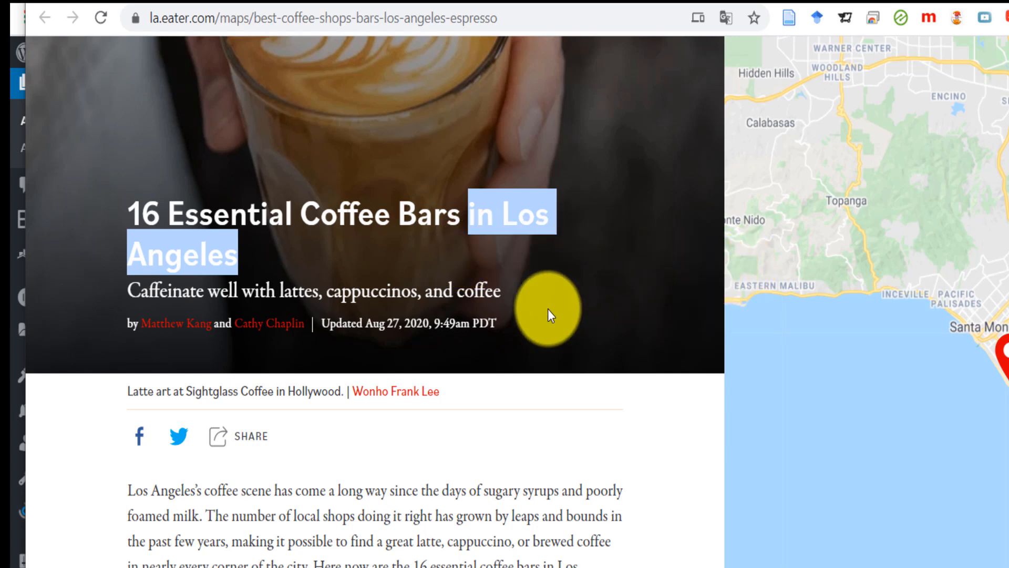
pyautogui.scroll(-4, 375, 300)
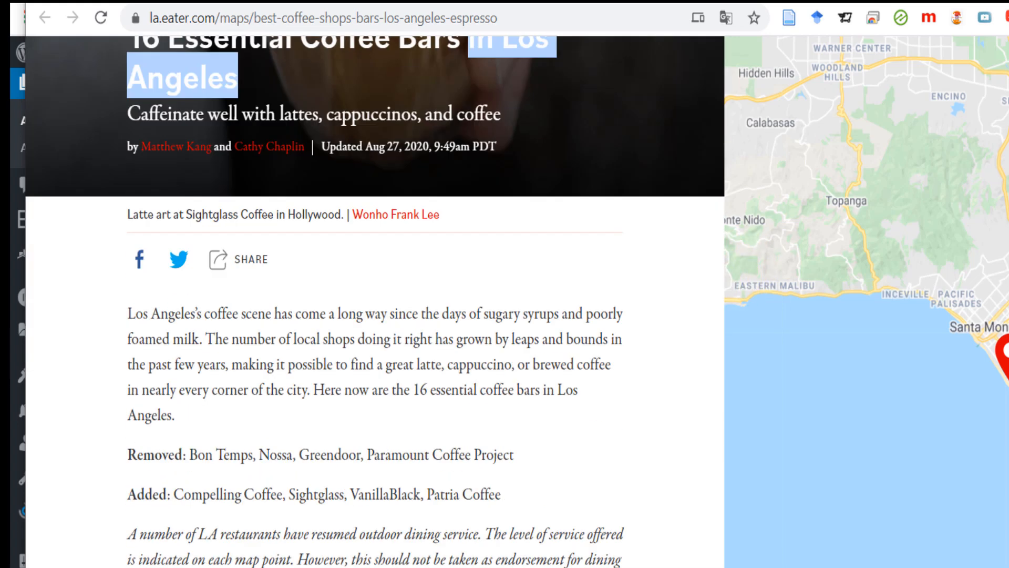
pyautogui.scroll(3, 375, 300)
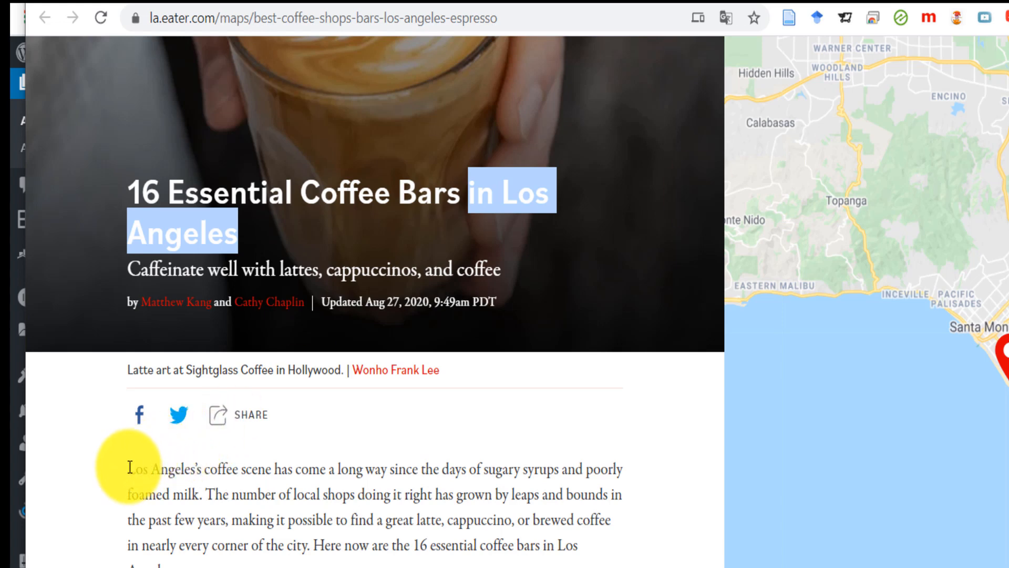
# - Highlight the Los Angeles mentions at the start and end of the Eater article's introductory paragraph
pyautogui.moveTo(130, 467); pyautogui.dragTo(240, 468)
pyautogui.moveTo(220, 357); pyautogui.dragTo(250, 358)
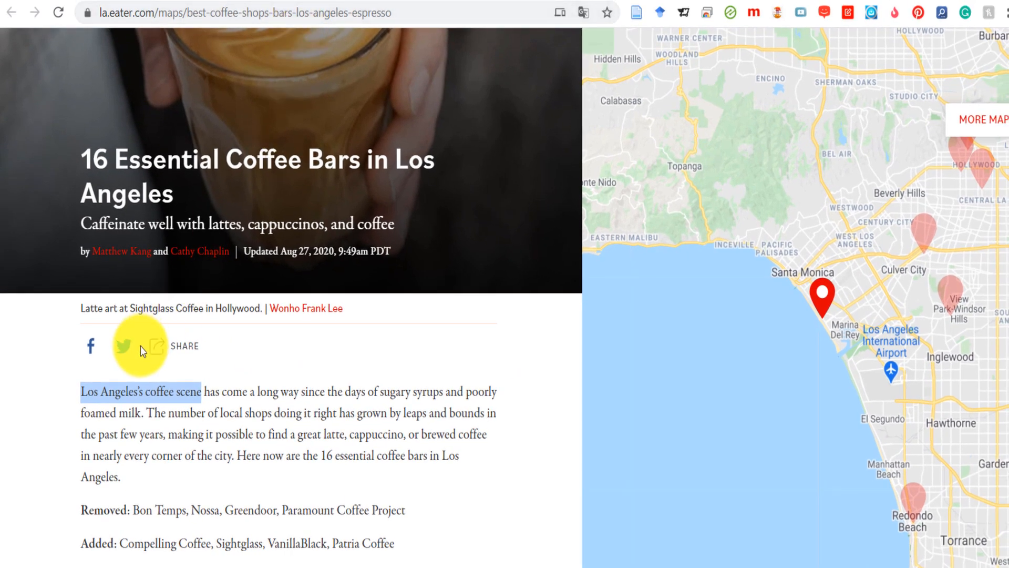
pyautogui.moveTo(81, 391); pyautogui.dragTo(335, 435)
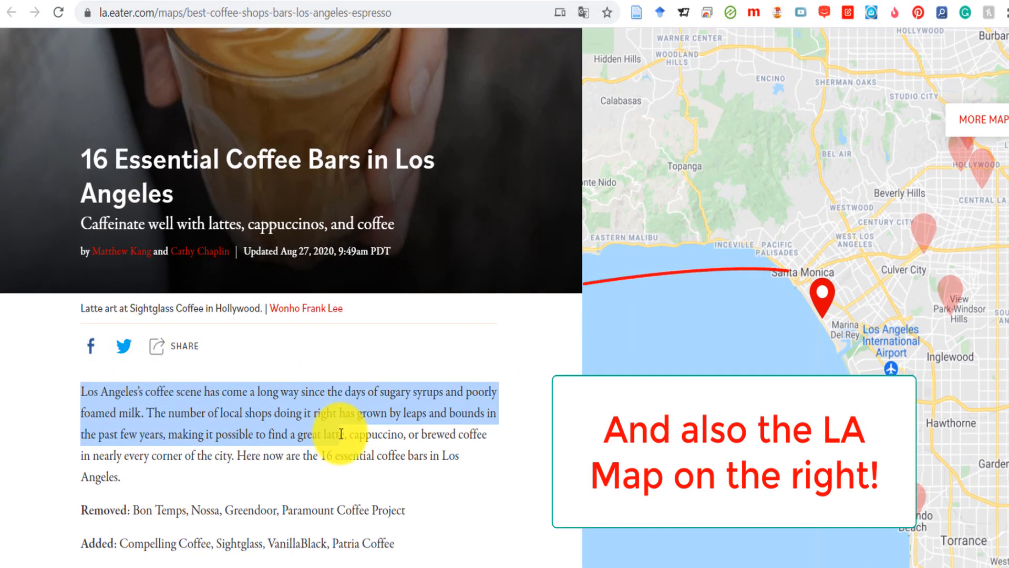
pyautogui.click(259, 423)
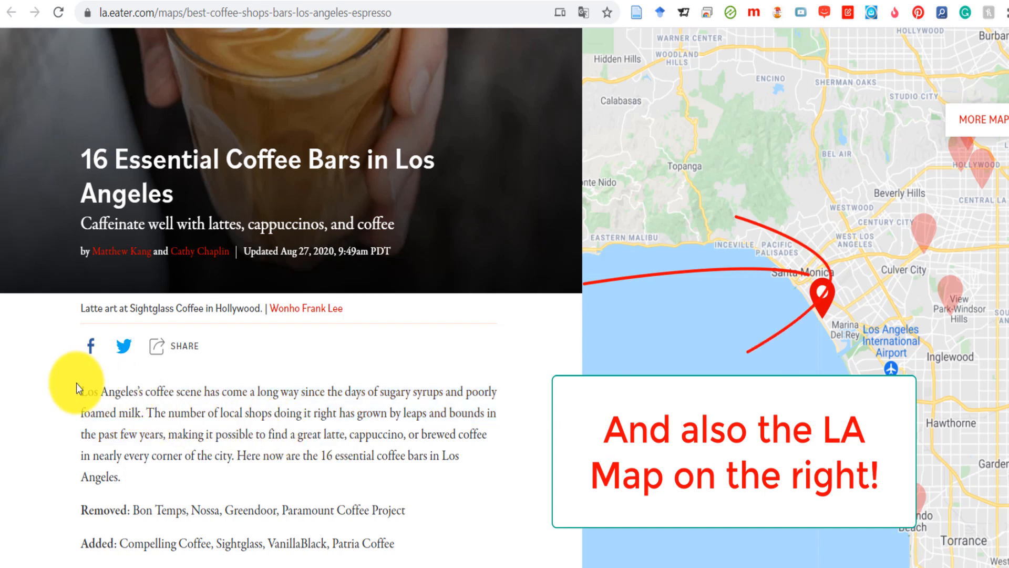
pyautogui.moveTo(81, 390); pyautogui.dragTo(139, 389)
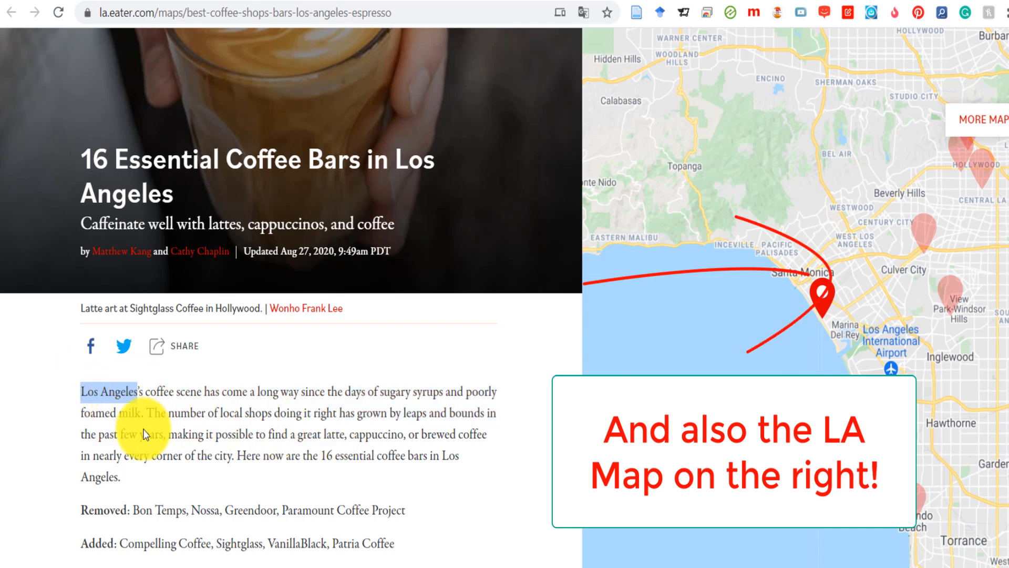
pyautogui.moveTo(138, 481); pyautogui.dragTo(432, 459)
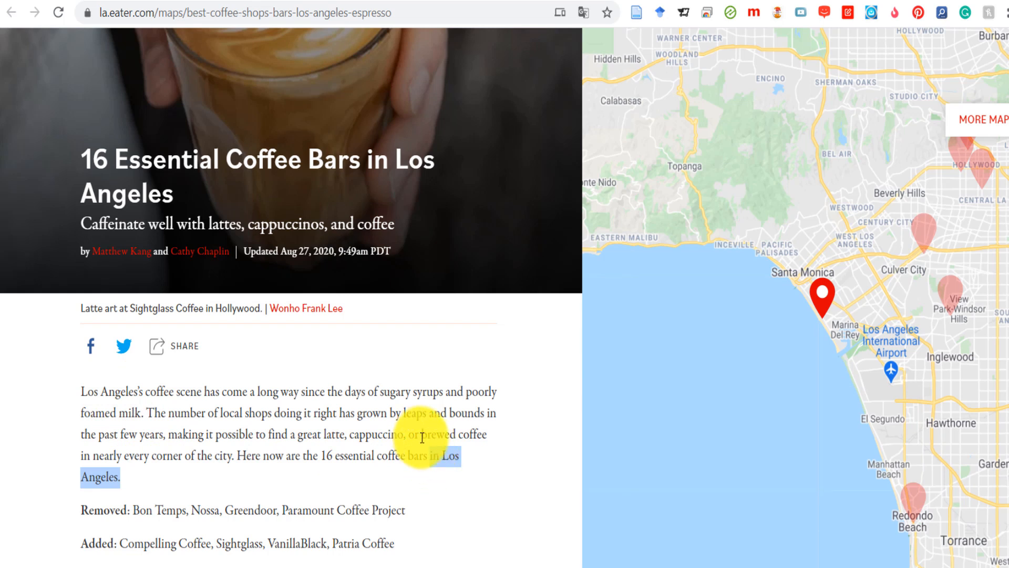
# - Highlight the Eater article's update date and its headline
pyautogui.moveTo(246, 247); pyautogui.dragTo(336, 252)
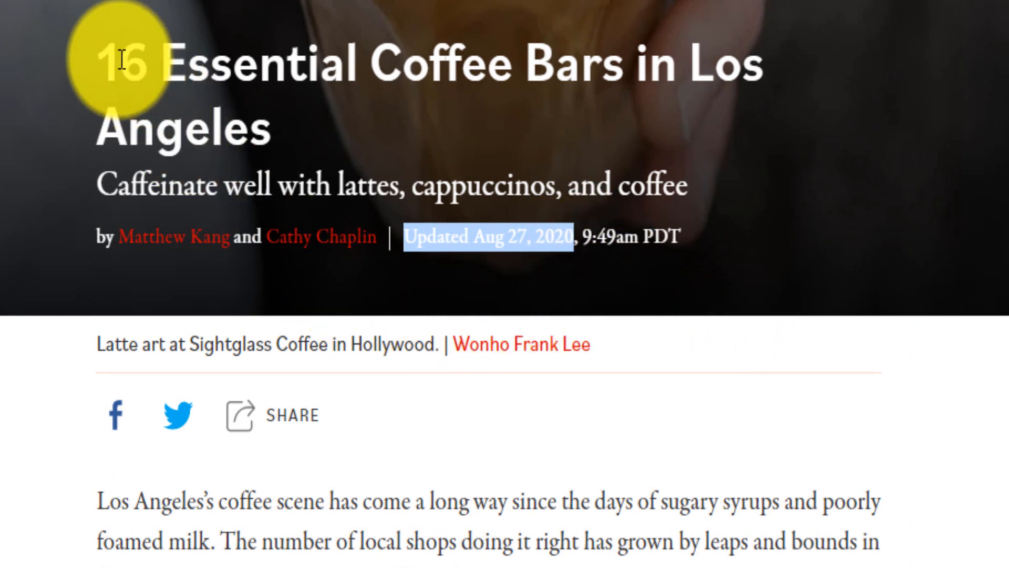
pyautogui.moveTo(98, 48); pyautogui.dragTo(734, 27)
pyautogui.click(752, 476)
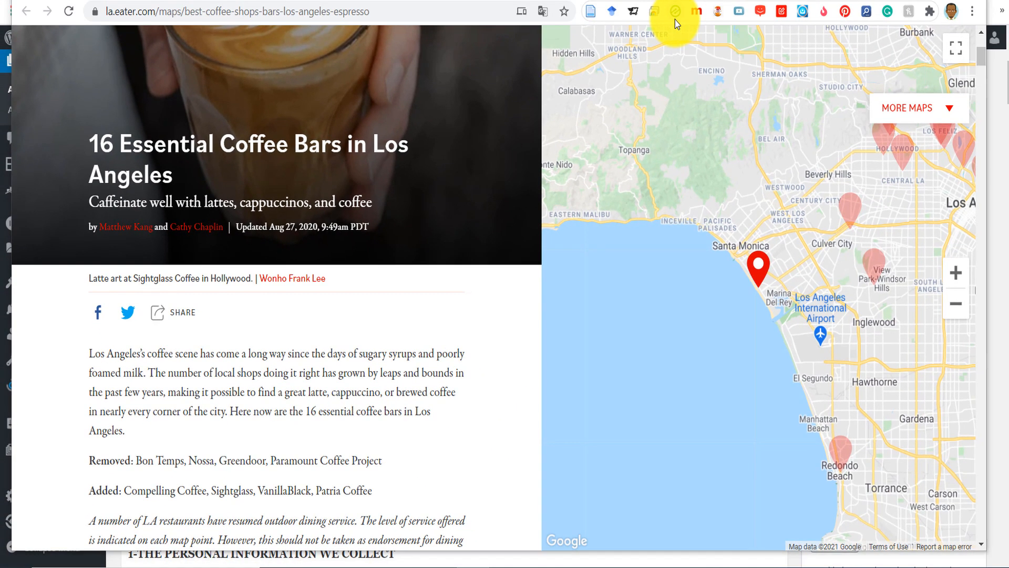
# - Switch back to the WordPress admin and add a new post titled "The 20+ Best Coffee Shops in Los Angeles to Visit"
pyautogui.hotkey('alt', 'Tab')
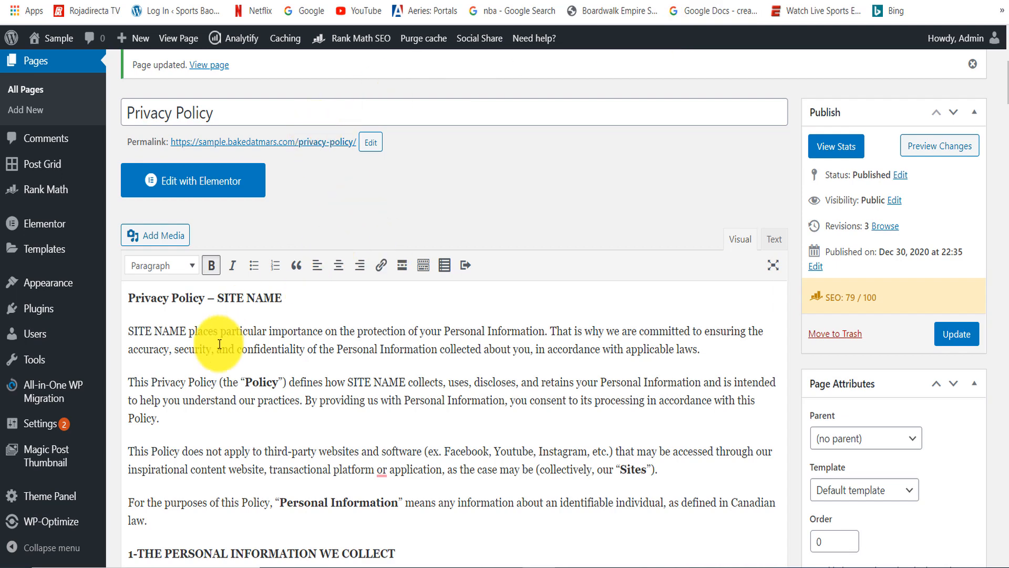
pyautogui.scroll(5, 216, 345)
pyautogui.moveTo(45, 154)
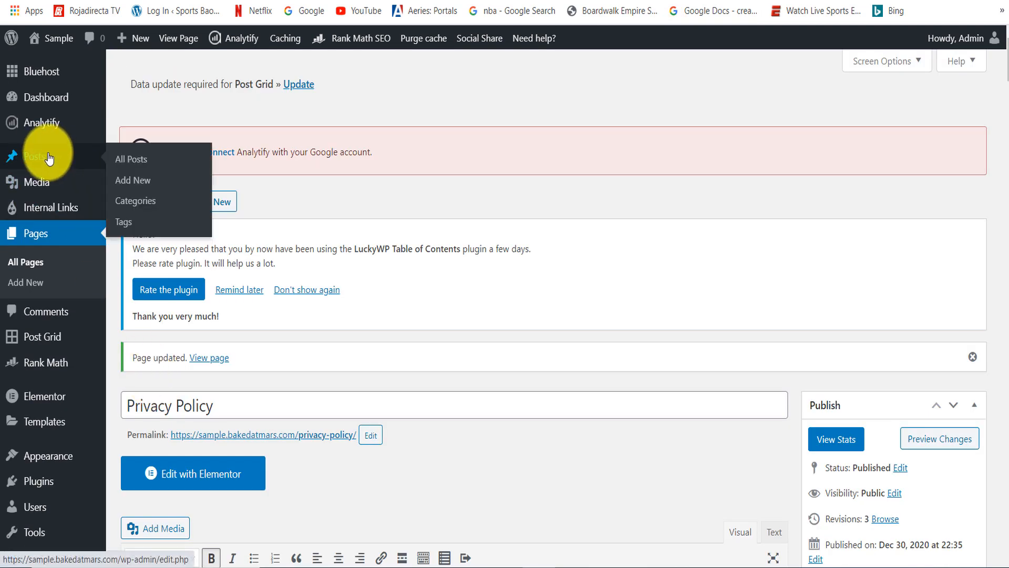
pyautogui.click(135, 188)
pyautogui.click(221, 171)
pyautogui.write('The')
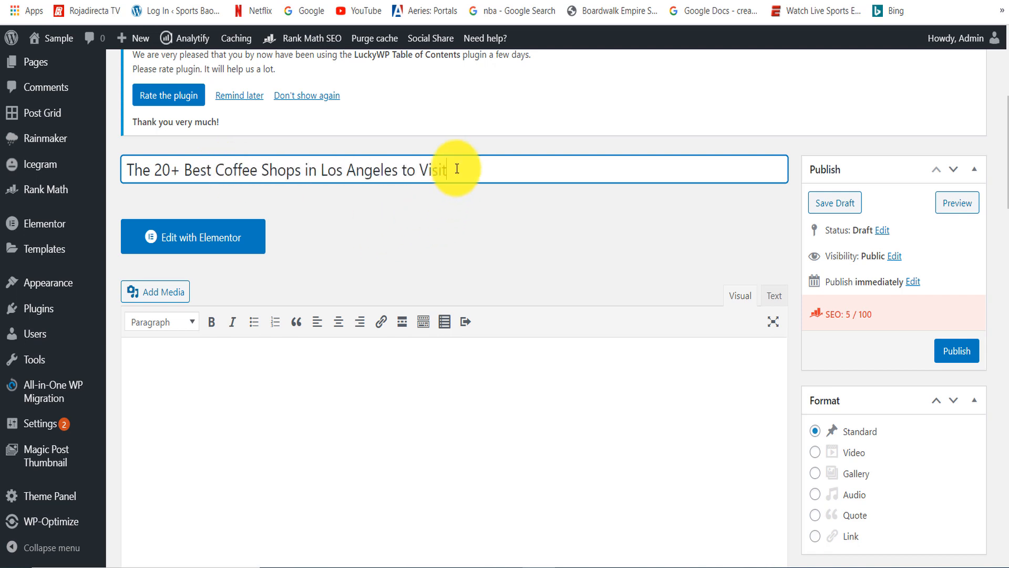
# - Copy the key phrase from the post title and set the permalink slug to "Best Coffee Shops Bars in Los Angeles"
pyautogui.moveTo(399, 169); pyautogui.dragTo(192, 164)
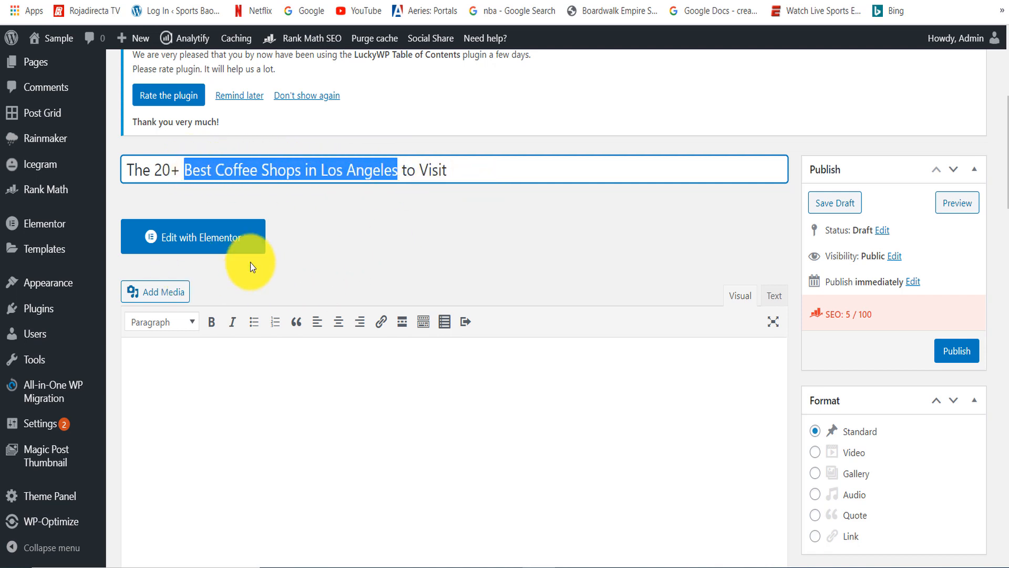
pyautogui.click(632, 404)
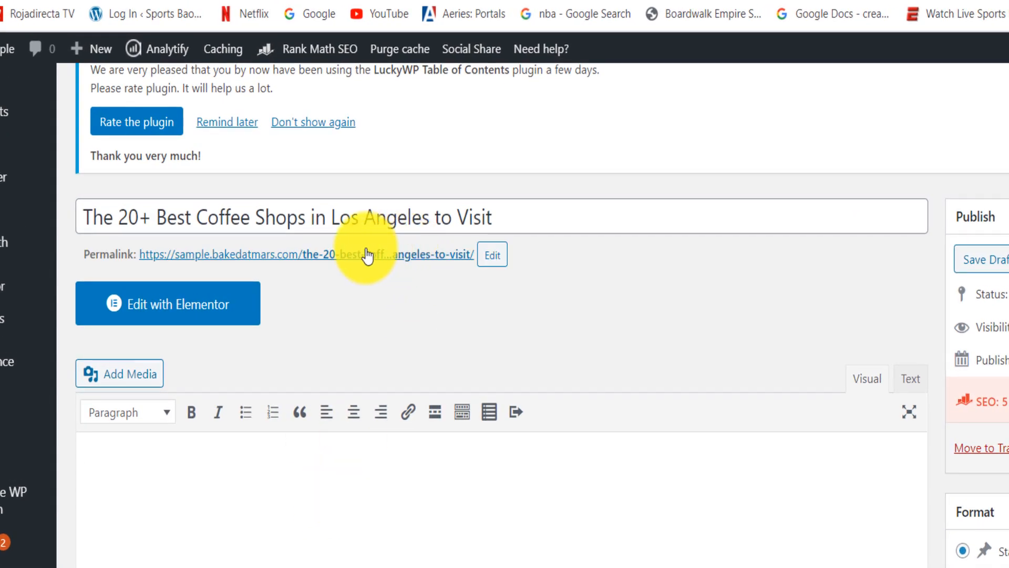
pyautogui.click(496, 258)
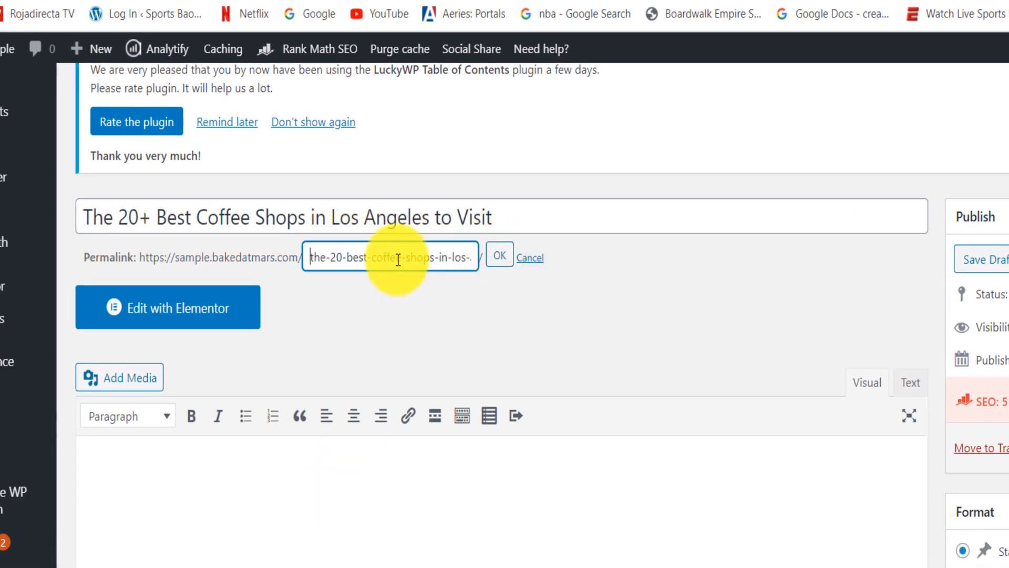
pyautogui.moveTo(308, 257); pyautogui.dragTo(639, 264)
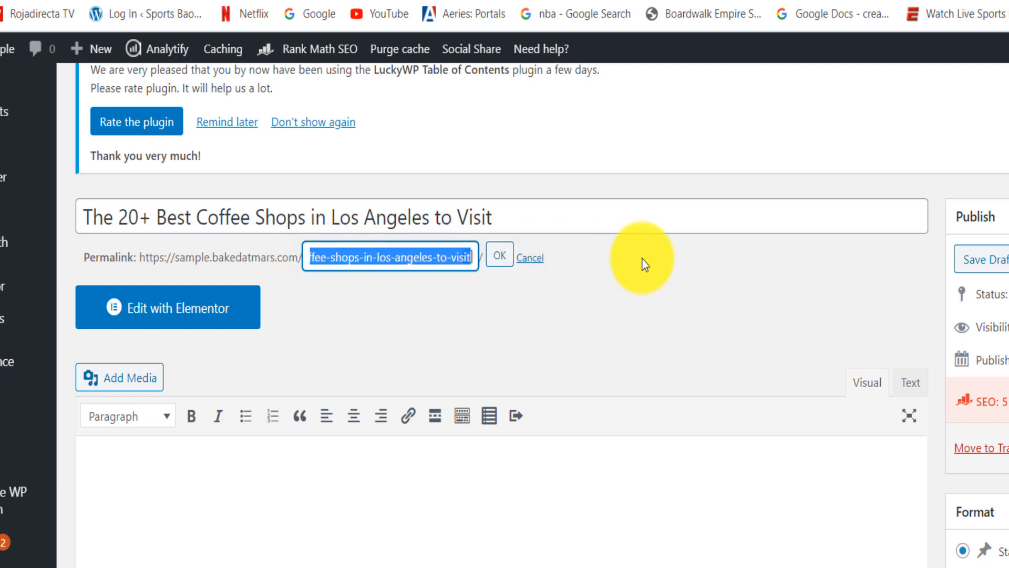
pyautogui.write('Best Coffee Shops in Los Angeles')
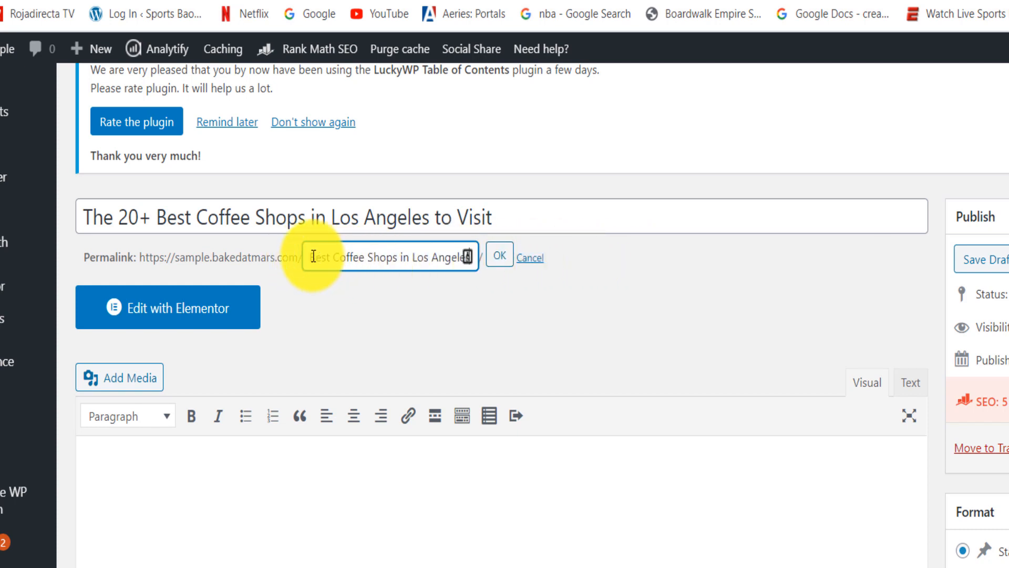
pyautogui.moveTo(313, 257); pyautogui.dragTo(395, 251)
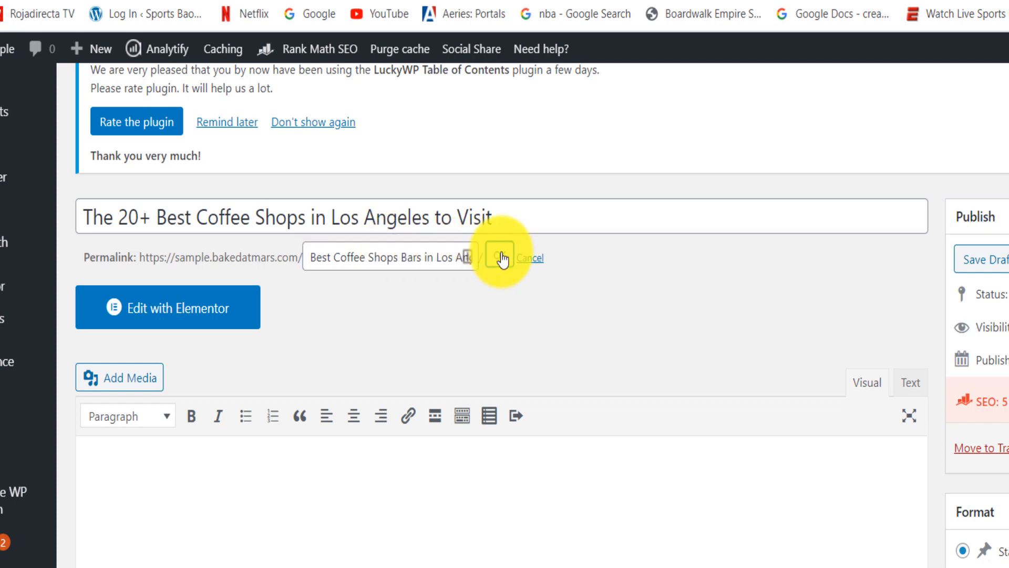
pyautogui.click(500, 257)
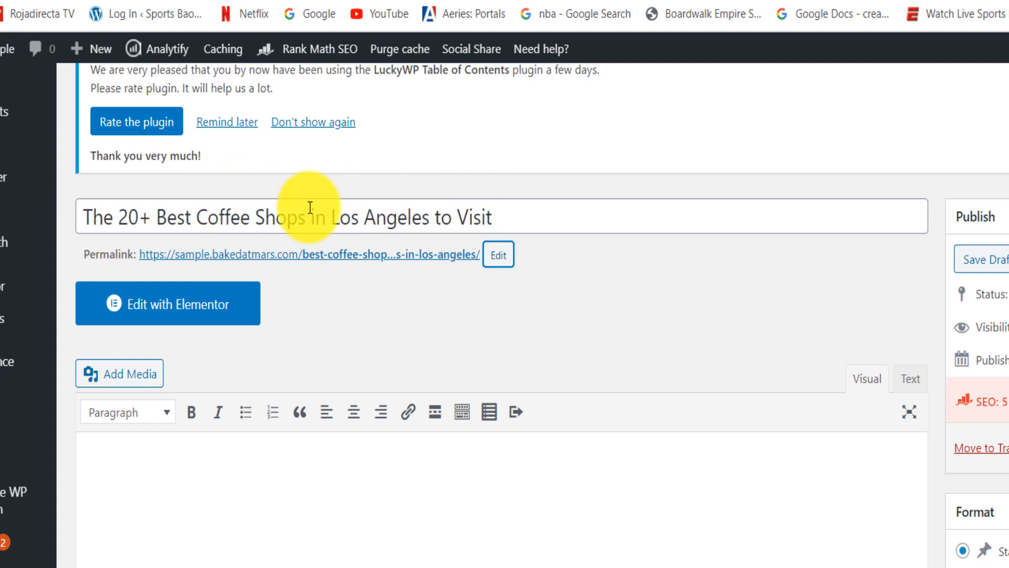
# - Append "in 2021" to the post title and highlight the Eater article's introduction as a writing reference
pyautogui.moveTo(312, 213); pyautogui.dragTo(429, 218)
pyautogui.click(537, 221)
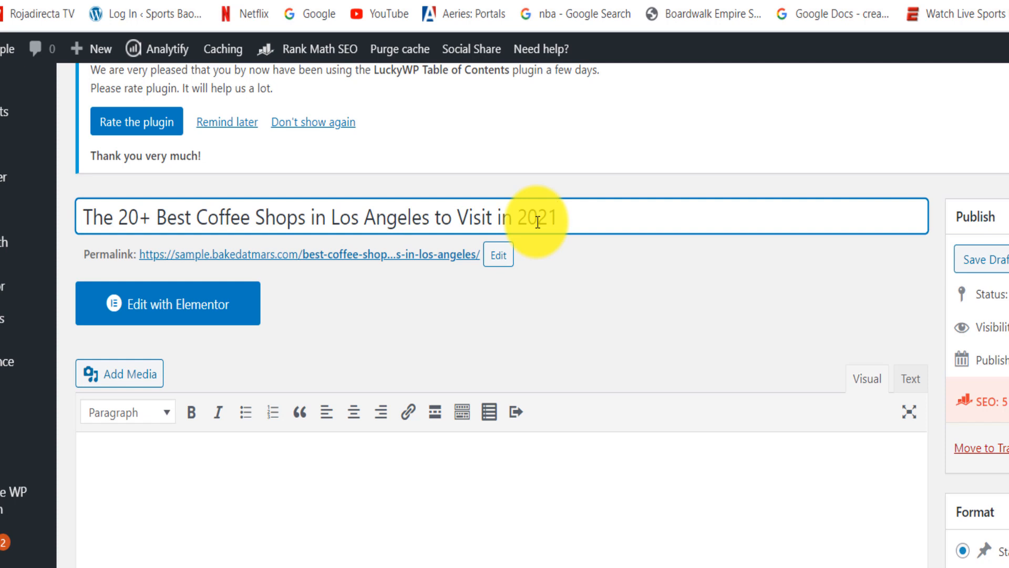
pyautogui.click(268, 481)
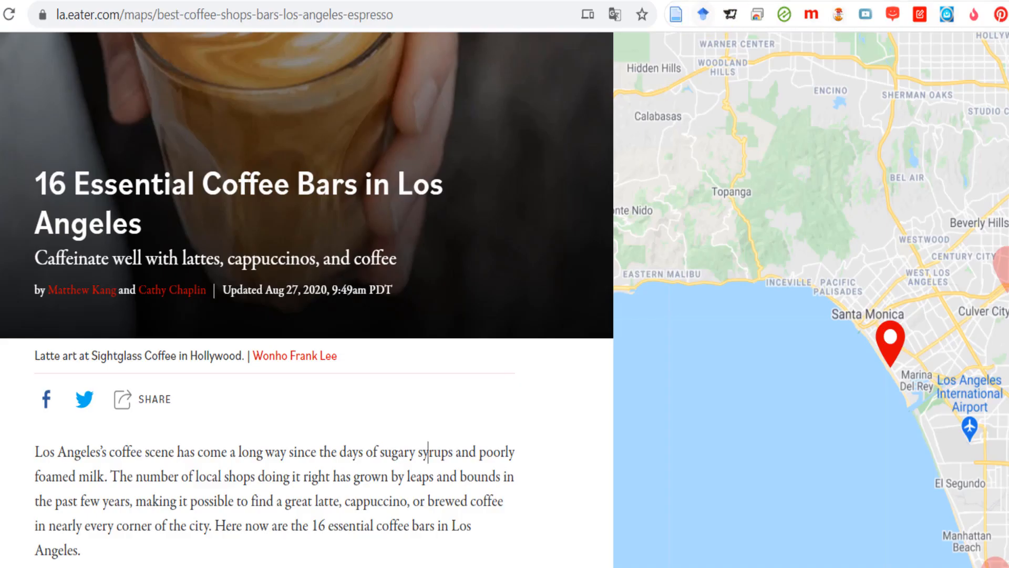
pyautogui.moveTo(35, 450); pyautogui.dragTo(502, 545)
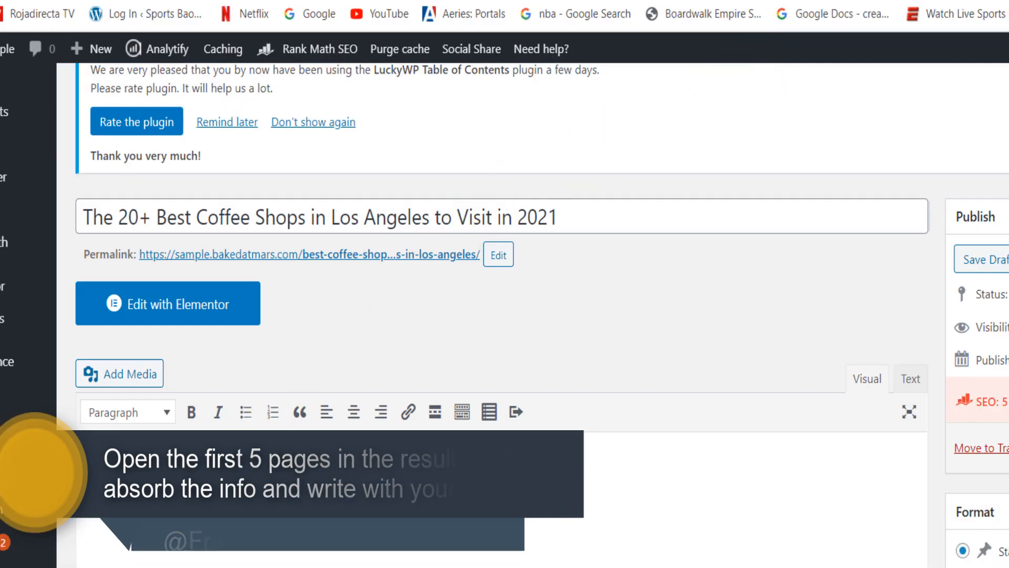
# - Write the post's opening "Let's talk about the best coffee shops in Los Angeles in 2021!" and reword its start to "Are you looking for"
pyautogui.write("Let's talk about the best coffee shops in Lo")
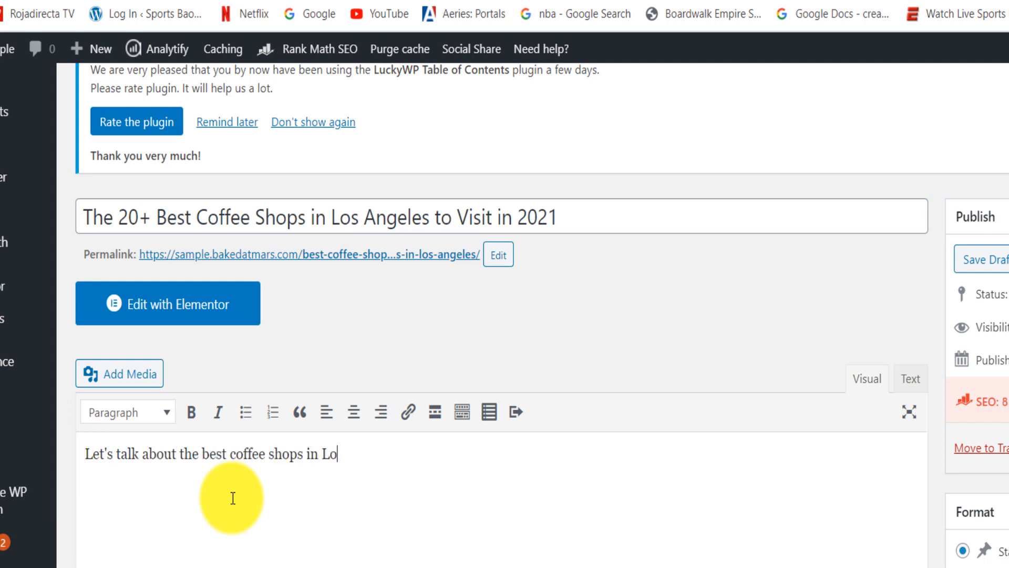
pyautogui.write('s Angeles in 2021!')
pyautogui.moveTo(178, 453); pyautogui.dragTo(7, 428)
pyautogui.write('Are you looking for')
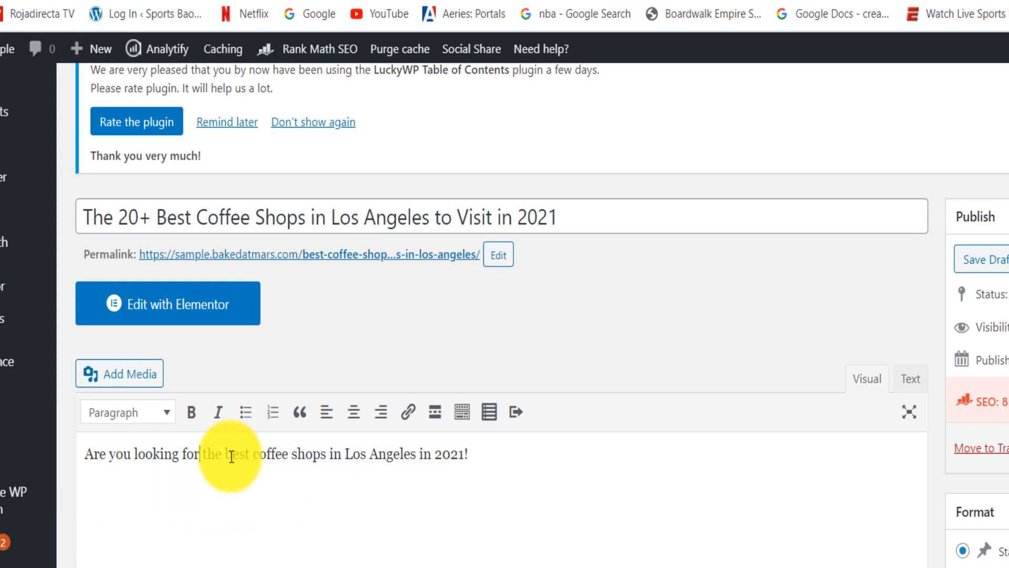
# - Turn the post's opening sentence into a question and follow it with "You've come to the right place!"
pyautogui.click(471, 454)
pyautogui.press('BackSpace')
pyautogui.write("? You've come to right place")
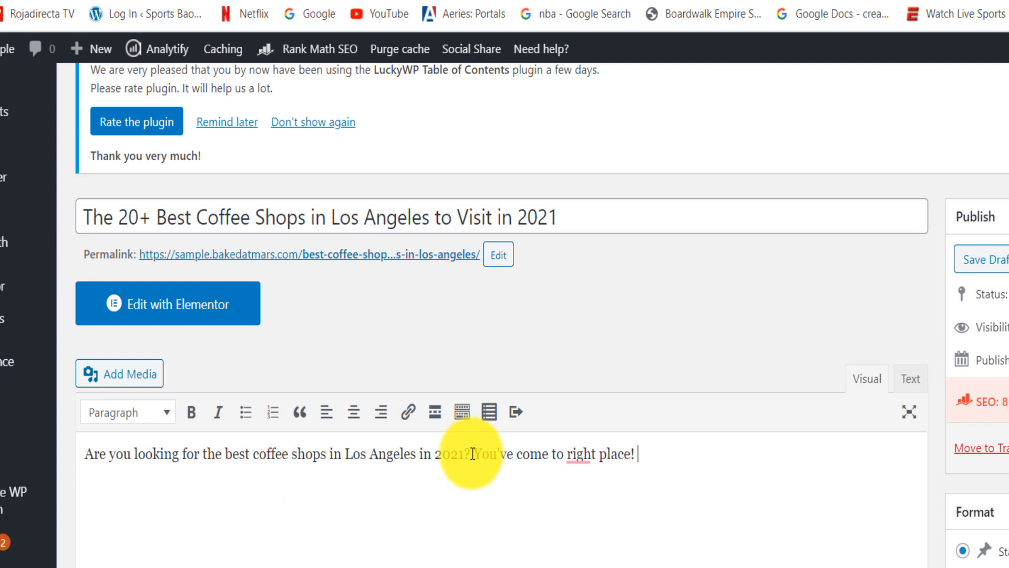
pyautogui.click(566, 453)
pyautogui.write('the')
pyautogui.scroll(-5, 499, 316)
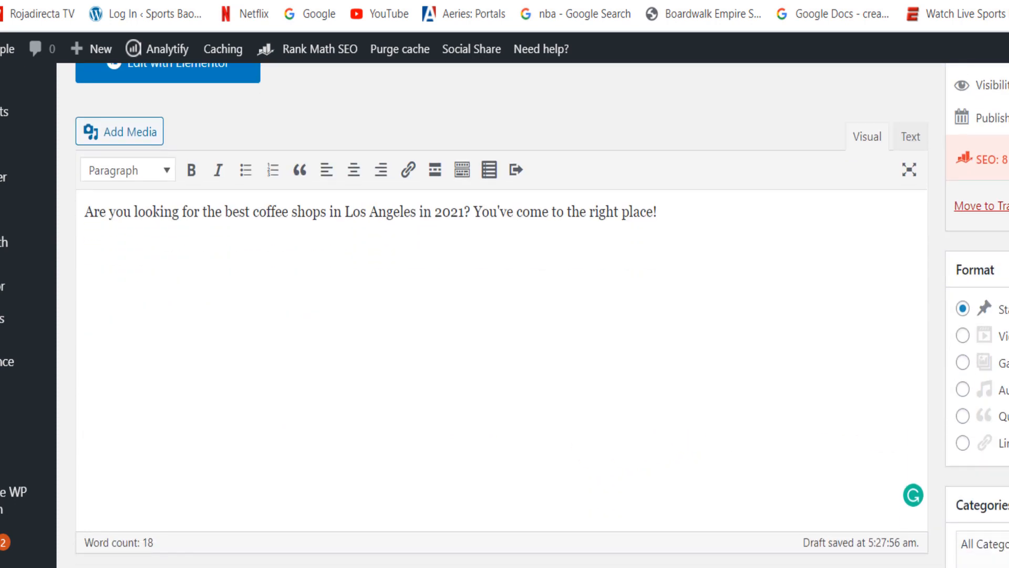
pyautogui.press('BackSpace')
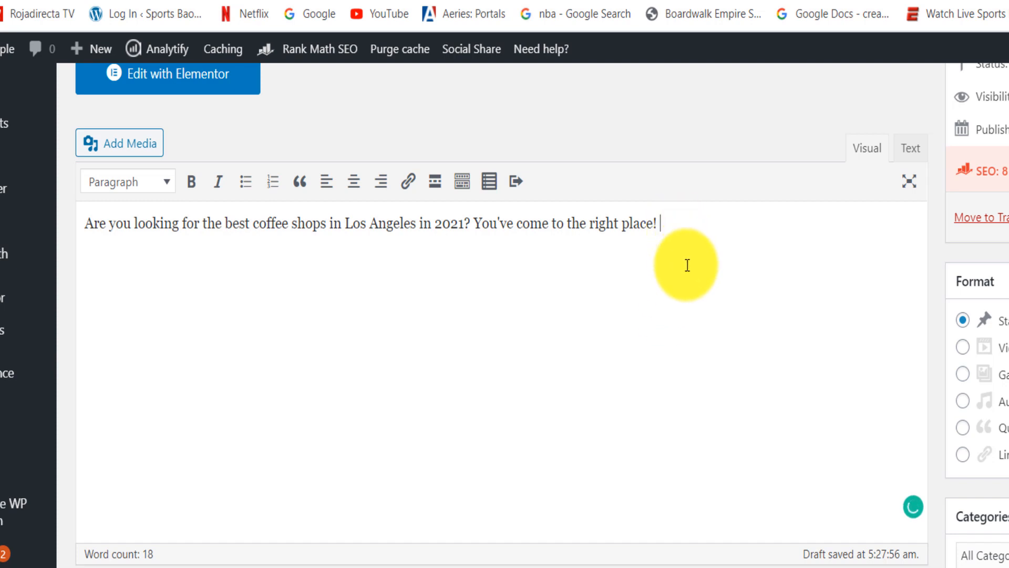
# - Copy the full post title and paste it as a new line below the opening paragraph
pyautogui.press('Return')
pyautogui.press('Return')
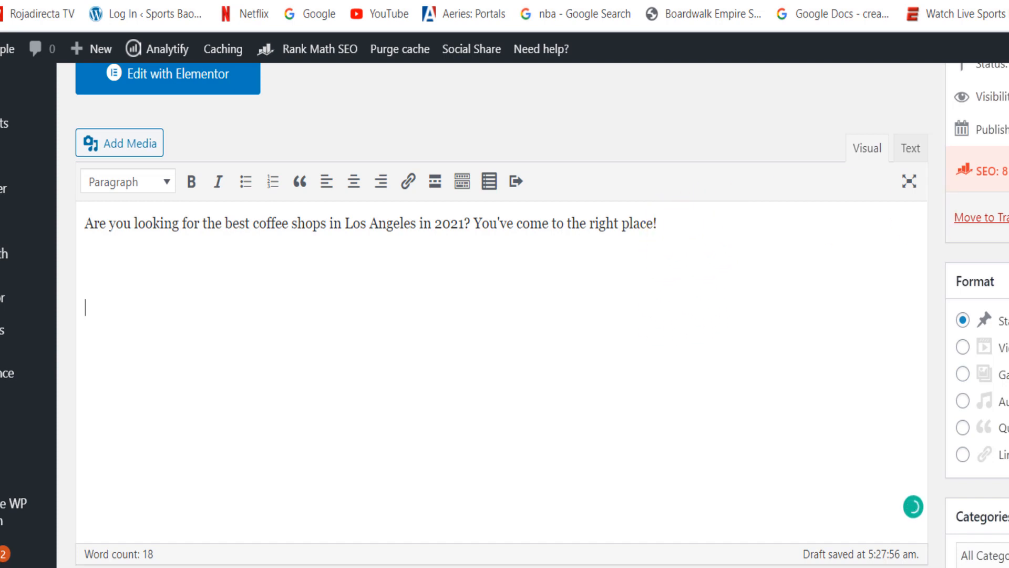
pyautogui.scroll(1, 714, 220)
pyautogui.scroll(3, 504, 315)
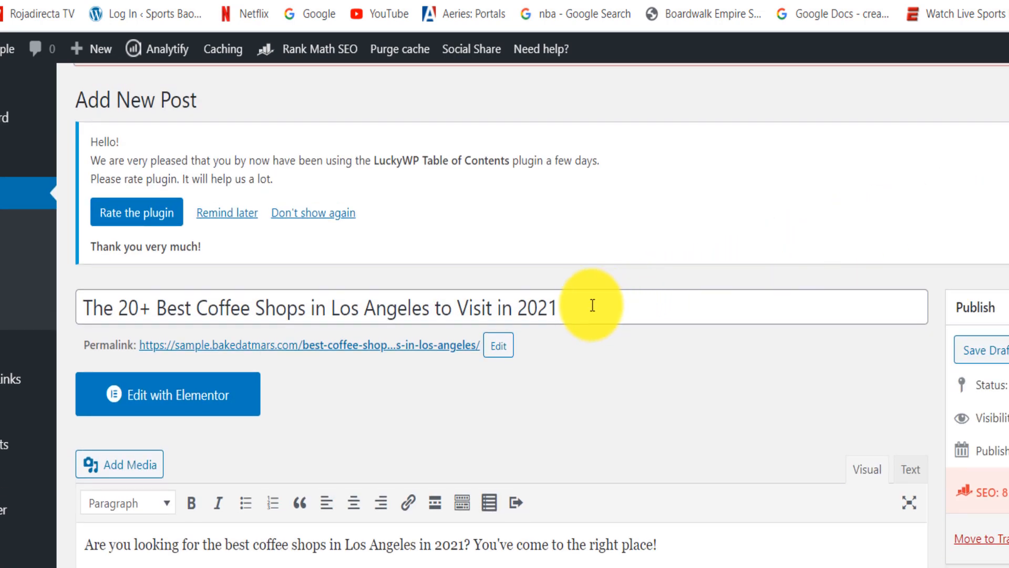
pyautogui.moveTo(592, 304); pyautogui.dragTo(67, 300)
pyautogui.hotkey('ctrl', 'c')
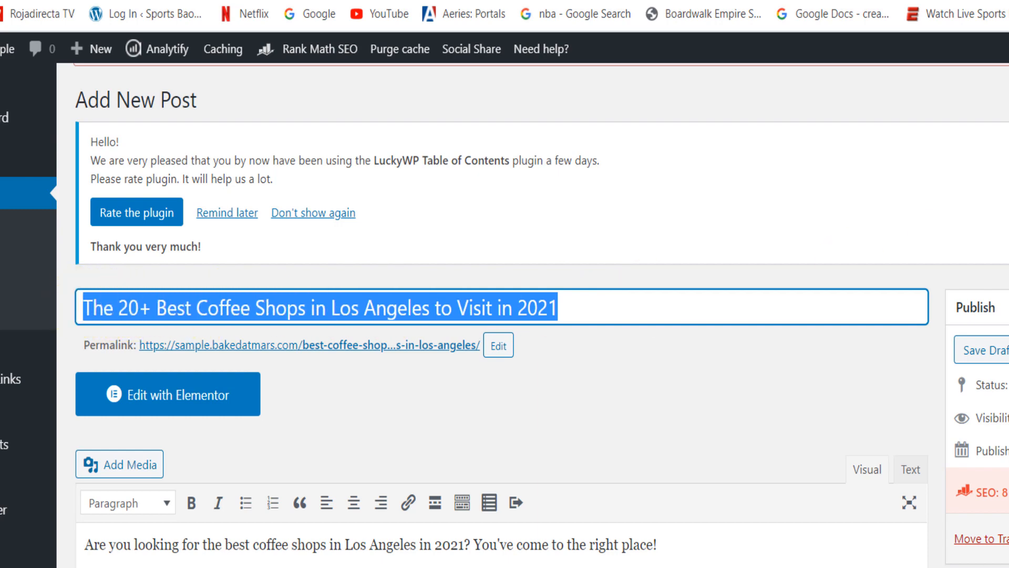
pyautogui.scroll(-3, 504, 316)
pyautogui.scroll(-1, 135, 288)
pyautogui.click(137, 368)
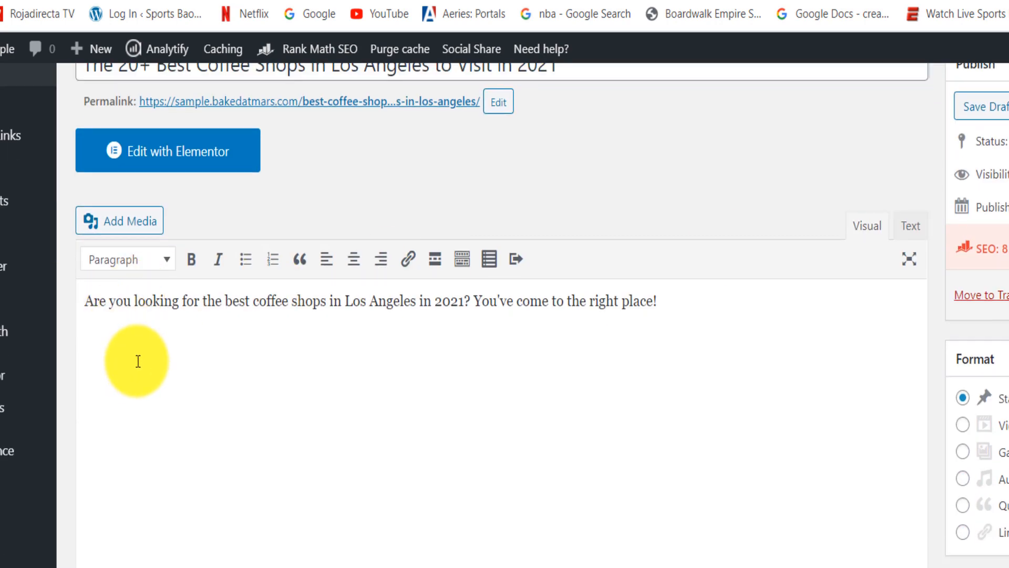
pyautogui.hotkey('ctrl', 'v')
# - Format the pasted title line in the post body as Heading 1
pyautogui.moveTo(371, 385); pyautogui.dragTo(139, 385)
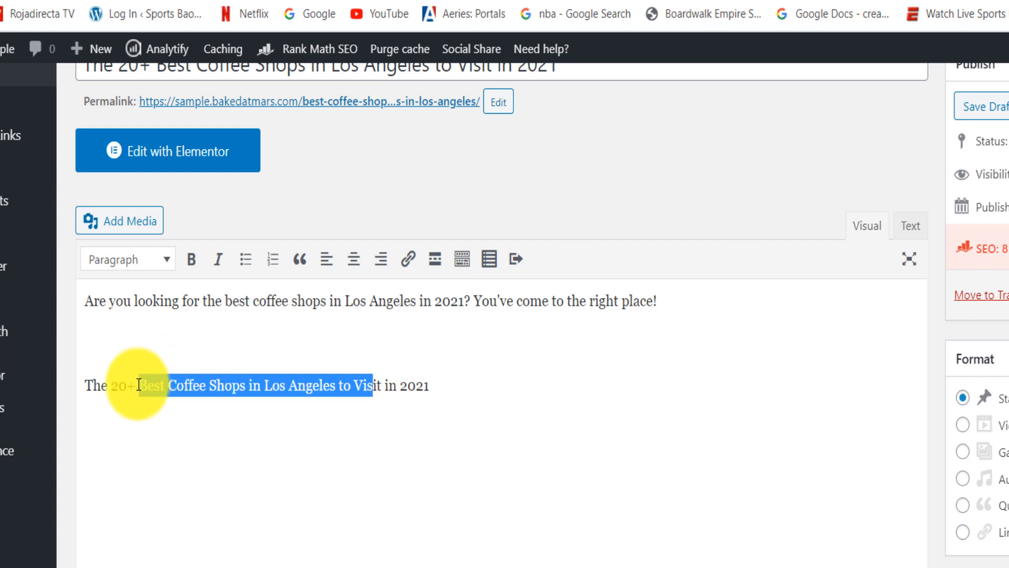
pyautogui.scroll(10, 139, 320)
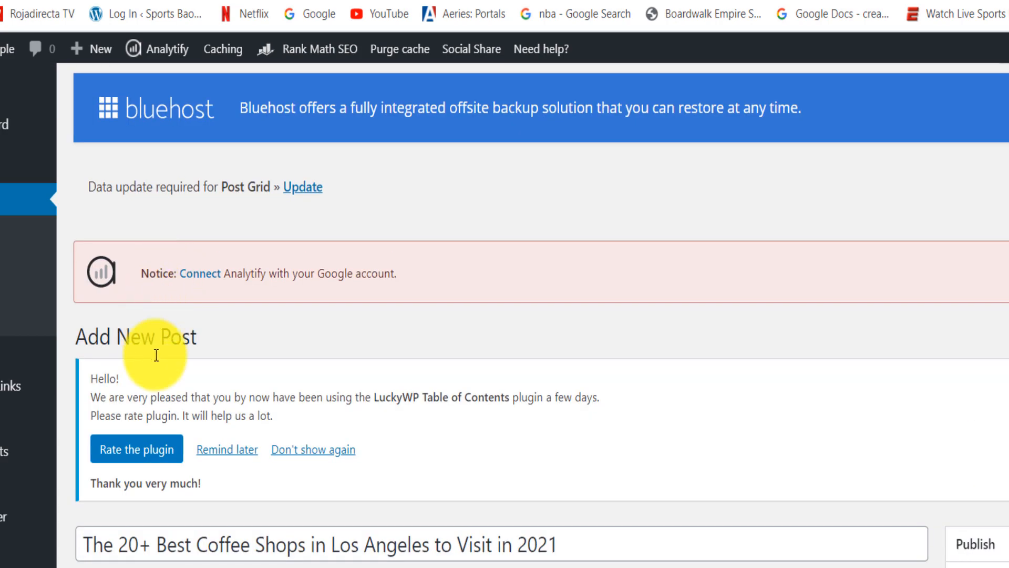
pyautogui.scroll(-8, 505, 316)
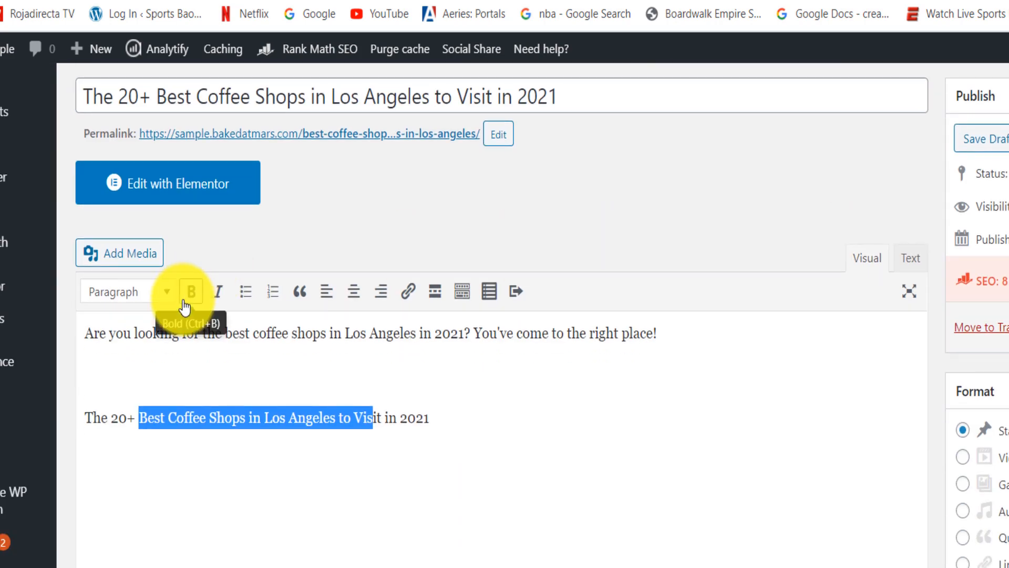
pyautogui.click(142, 292)
pyautogui.click(149, 385)
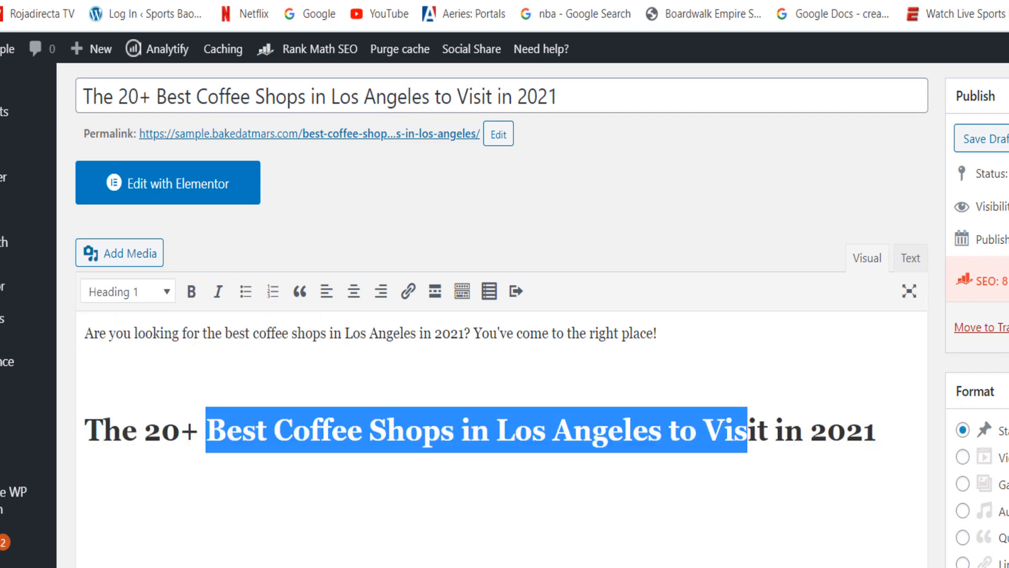
pyautogui.scroll(-3, 368, 341)
pyautogui.click(505, 328)
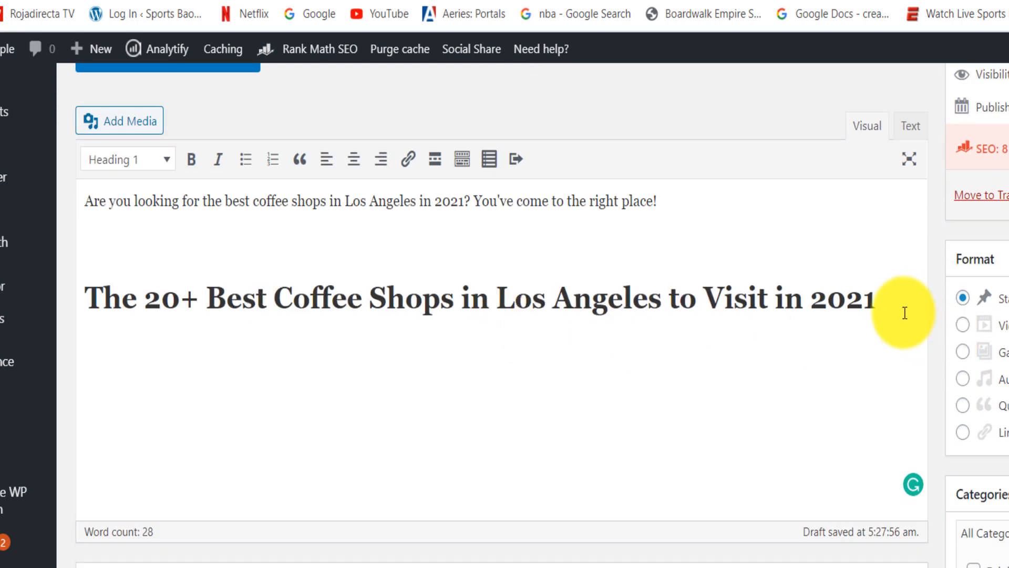
# - Insert a table of contents with its default settings beneath the Heading 1 line
pyautogui.press('Return')
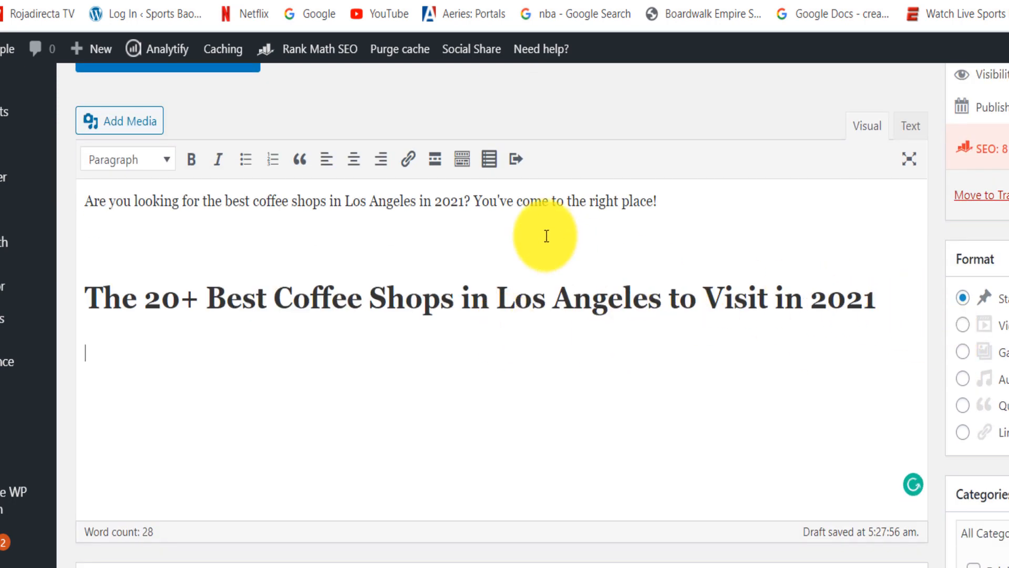
pyautogui.click(489, 159)
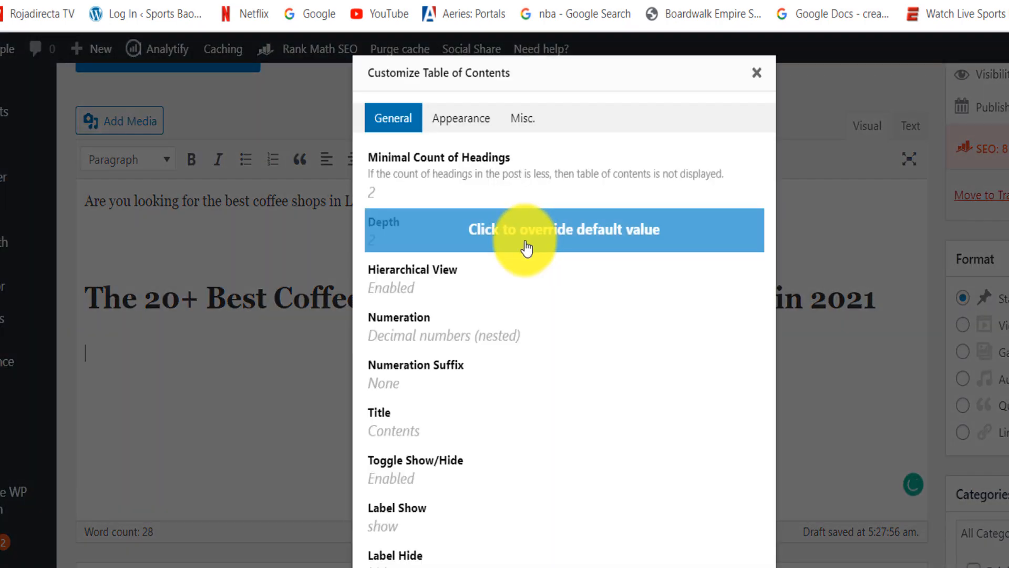
pyautogui.scroll(-2, 726, 320)
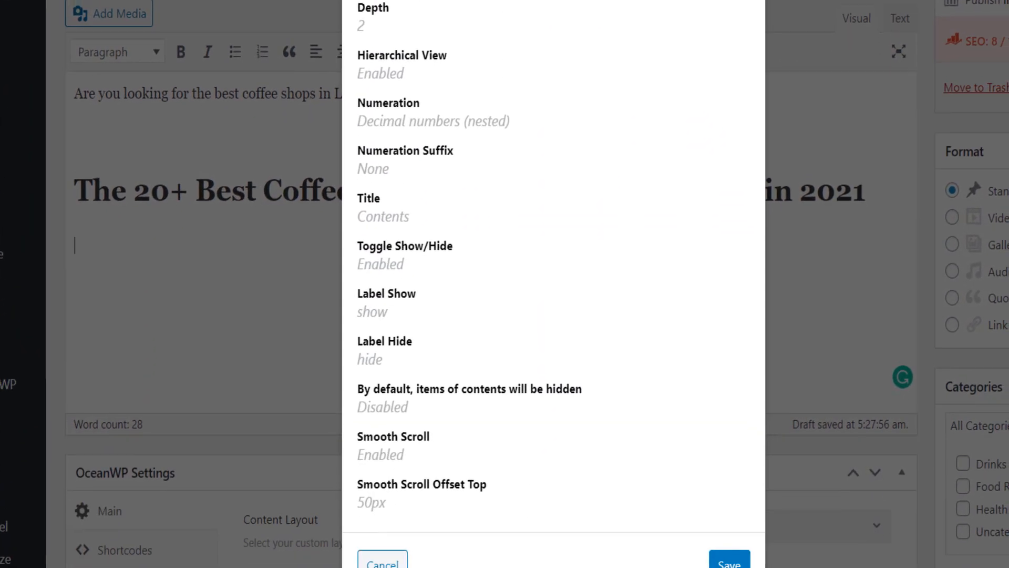
pyautogui.click(730, 548)
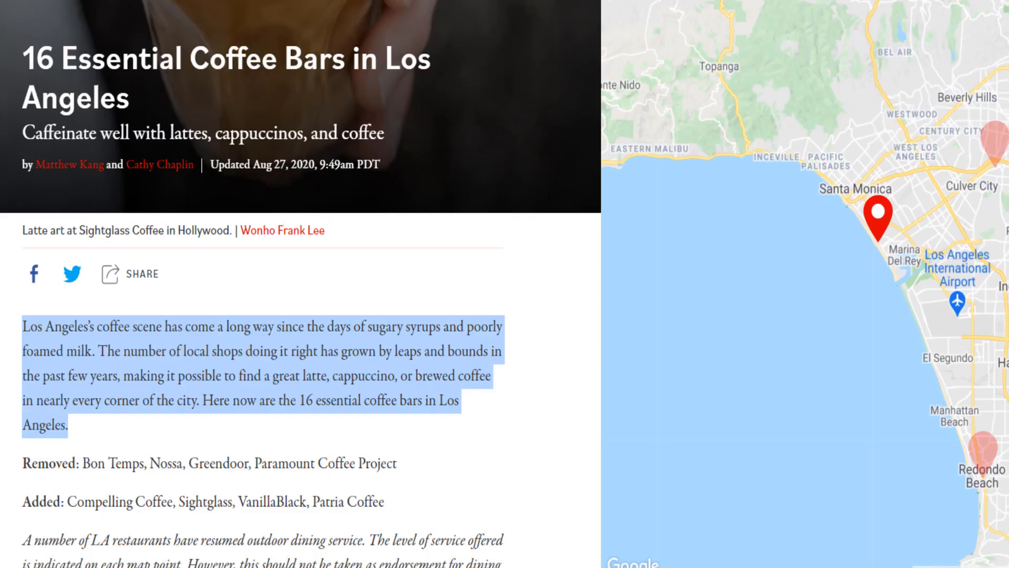
# - Examine how the Eater article structures its numbered coffee shop entries, with names, addresses, descriptions and embedded Instagram posts
pyautogui.scroll(-9, 301, 284)
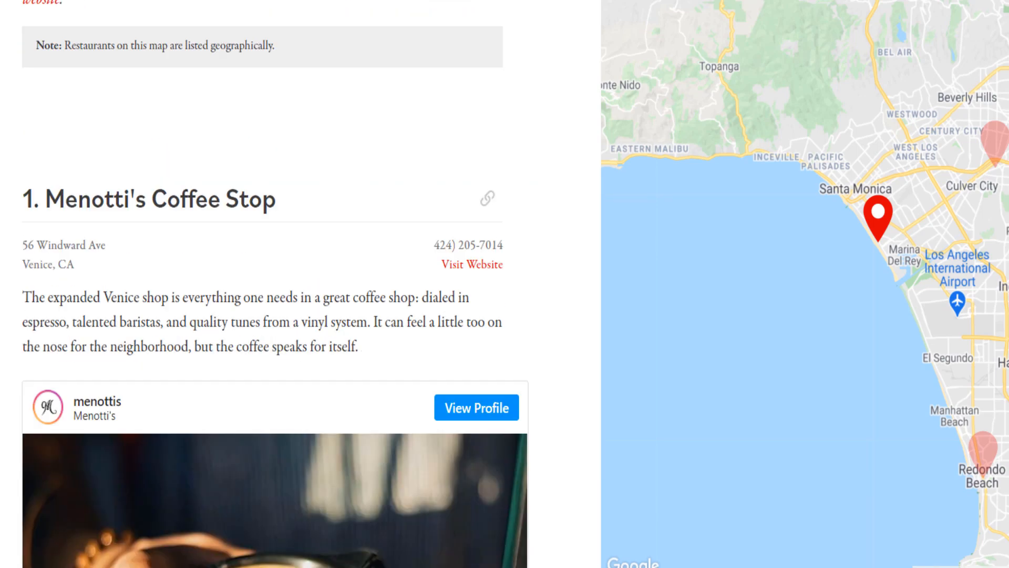
pyautogui.scroll(5, 301, 283)
pyautogui.scroll(2, 276, 284)
pyautogui.scroll(-8, 275, 284)
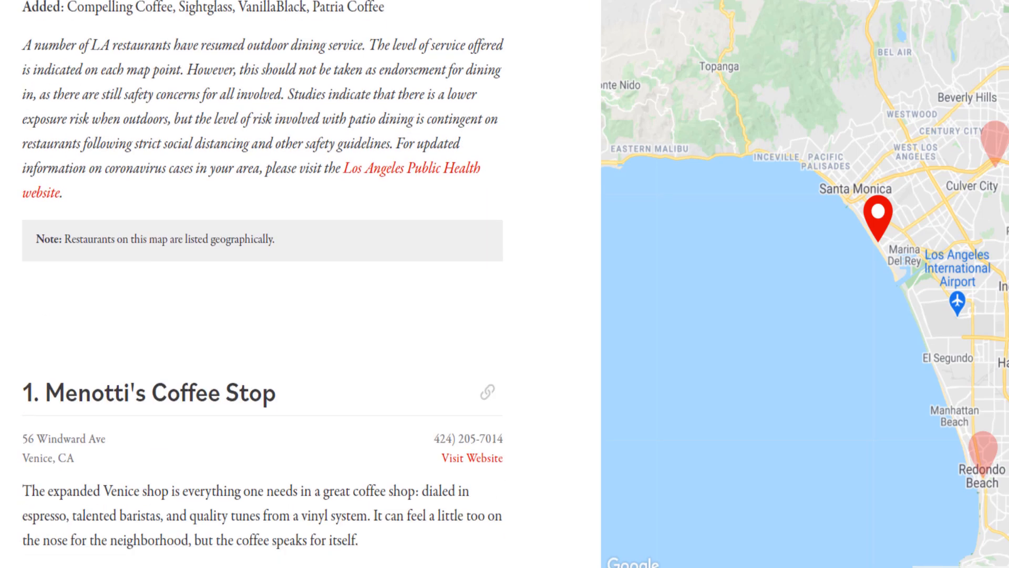
pyautogui.moveTo(18, 198); pyautogui.dragTo(294, 192)
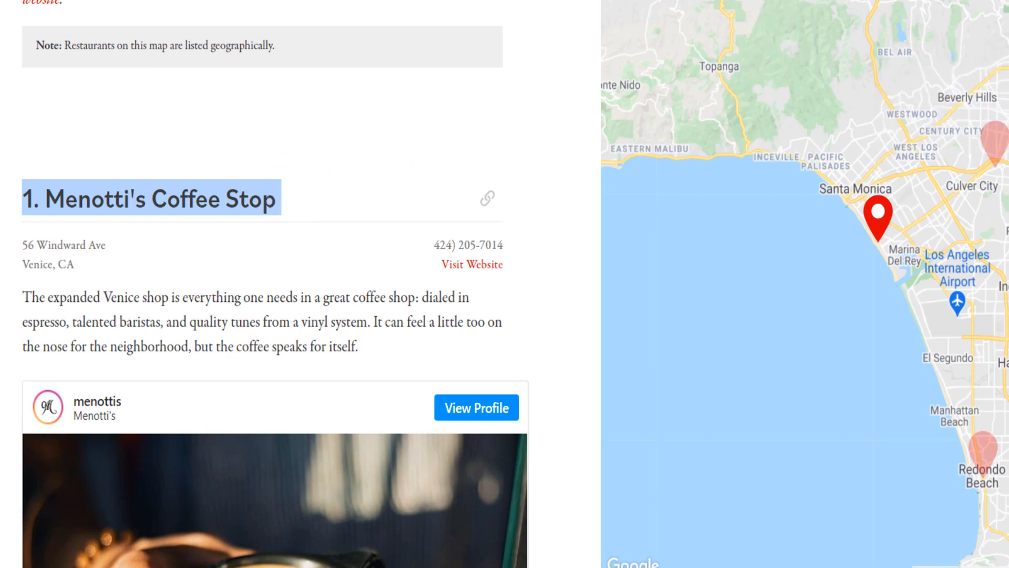
pyautogui.scroll(-1, 294, 192)
pyautogui.scroll(-15, 276, 284)
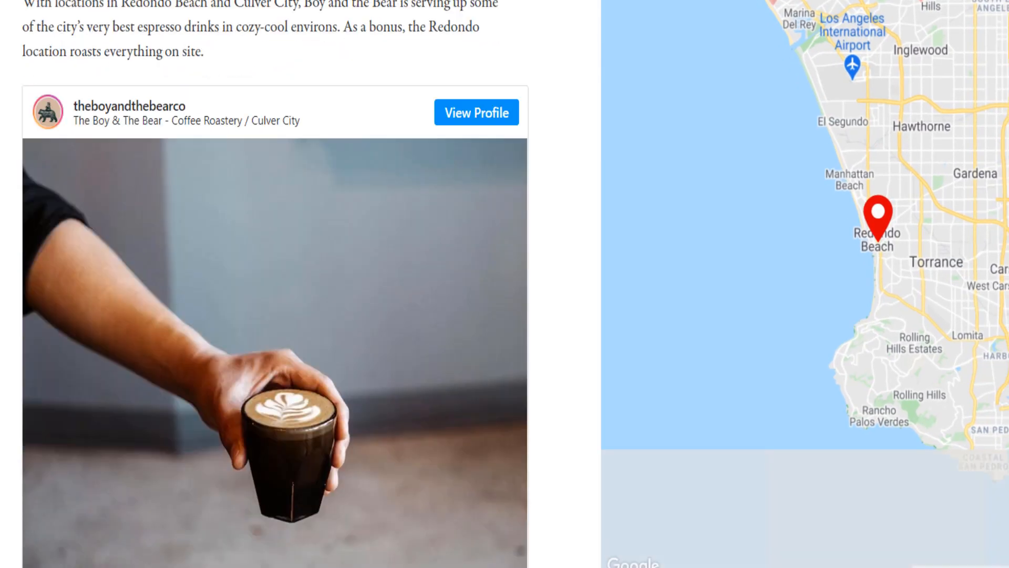
pyautogui.scroll(-4, 276, 284)
pyautogui.scroll(18, 276, 284)
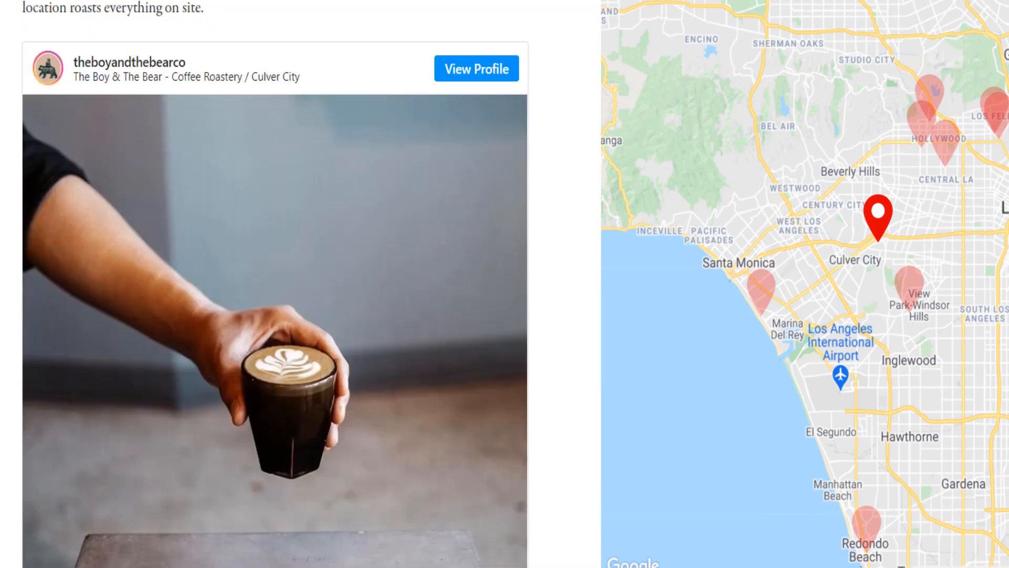
pyautogui.scroll(-20, 276, 284)
pyautogui.scroll(-20, 276, 283)
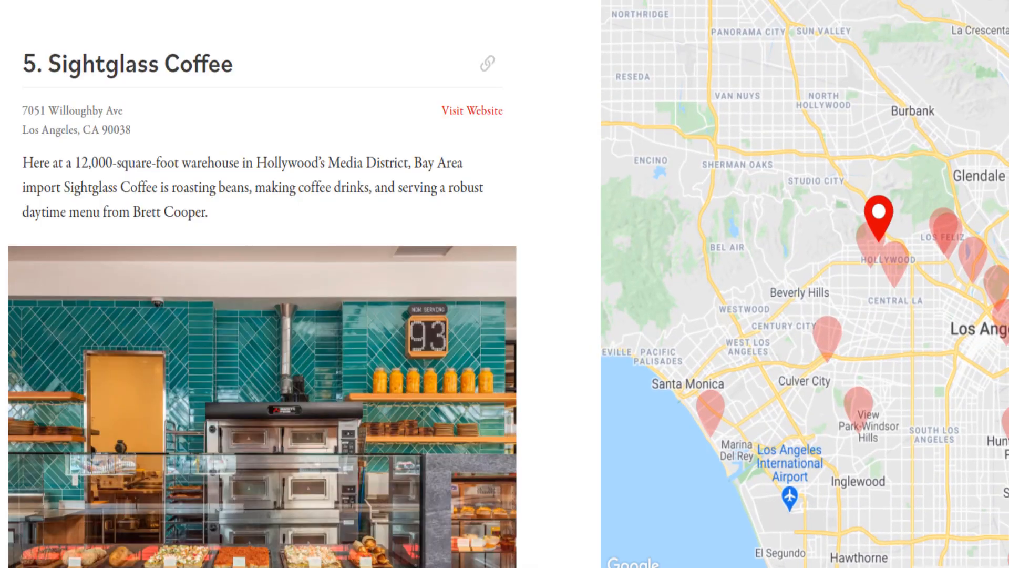
pyautogui.scroll(-20, 276, 284)
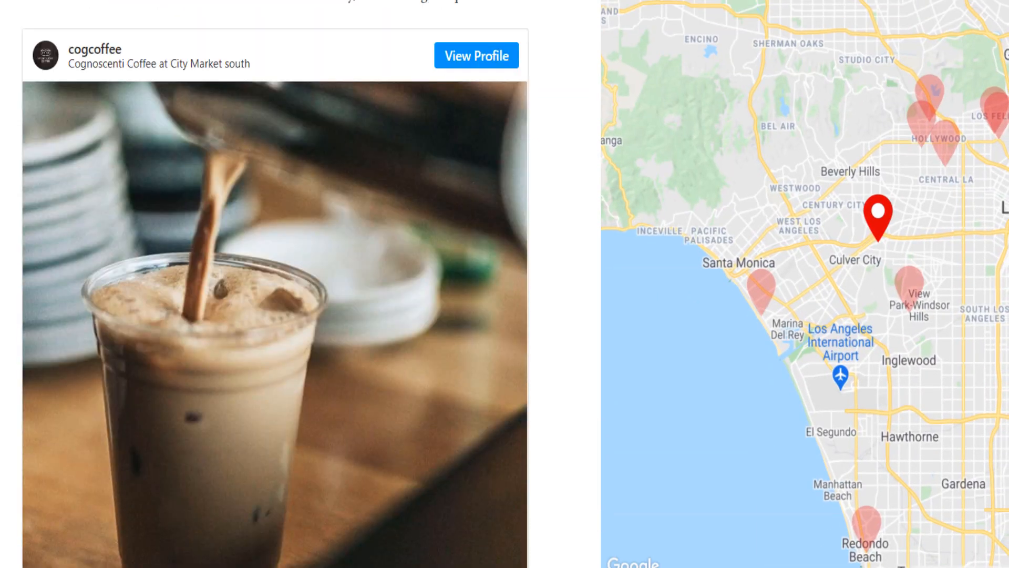
pyautogui.scroll(-2, 276, 284)
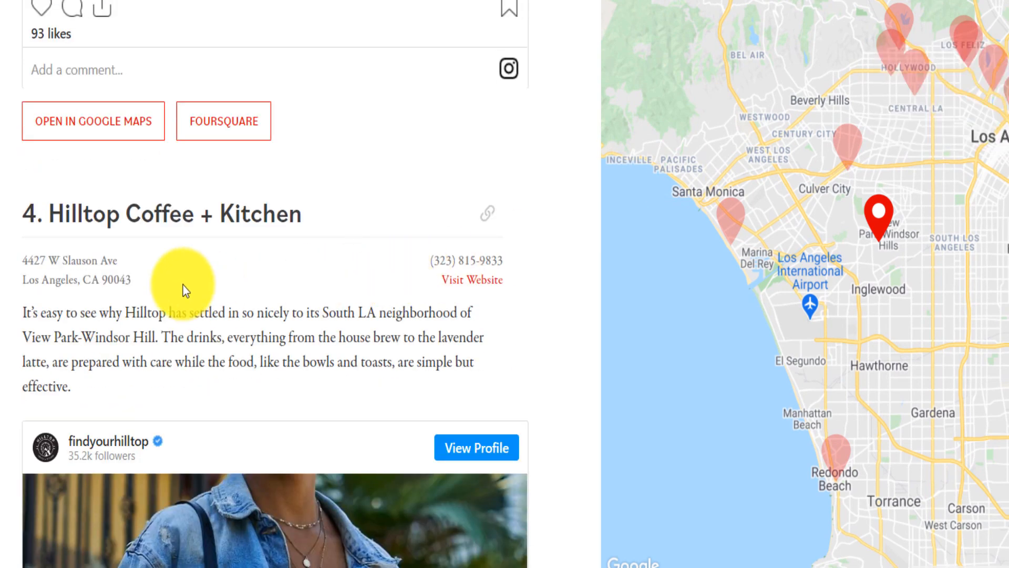
# - Copy "Hilltop Coffee + Kitchen" from the Eater article and add "1. Hilltop Coffee + Kitchen" as a Heading 2 below the post's table of contents
pyautogui.moveTo(49, 211); pyautogui.dragTo(325, 209)
pyautogui.hotkey('ctrl', 'c')
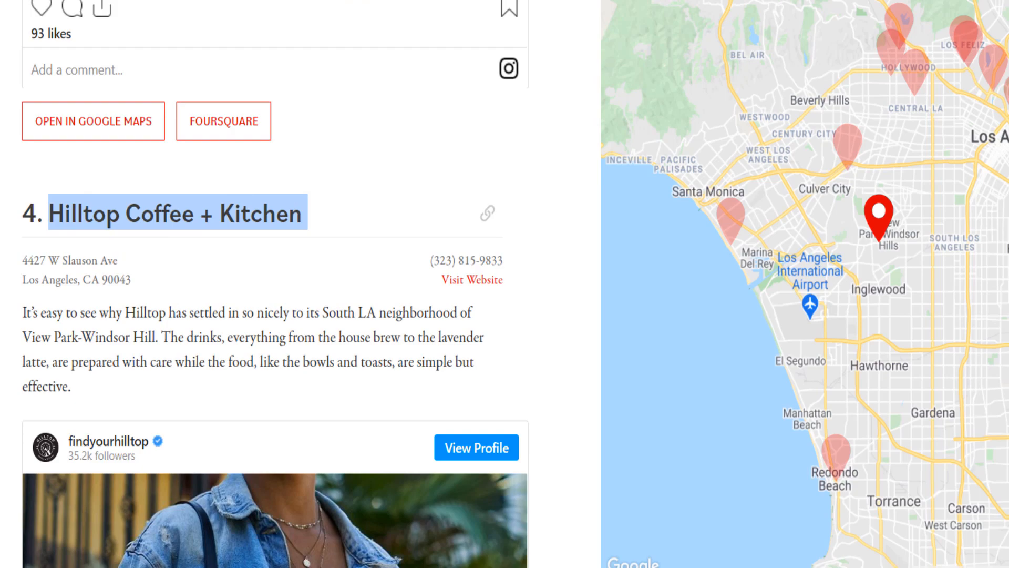
pyautogui.click(522, 1)
pyautogui.hotkey('ctrl', 'v')
pyautogui.moveTo(216, 282); pyautogui.dragTo(97, 283)
pyautogui.hotkey('alt', 'shift', '2')
pyautogui.click(435, 289)
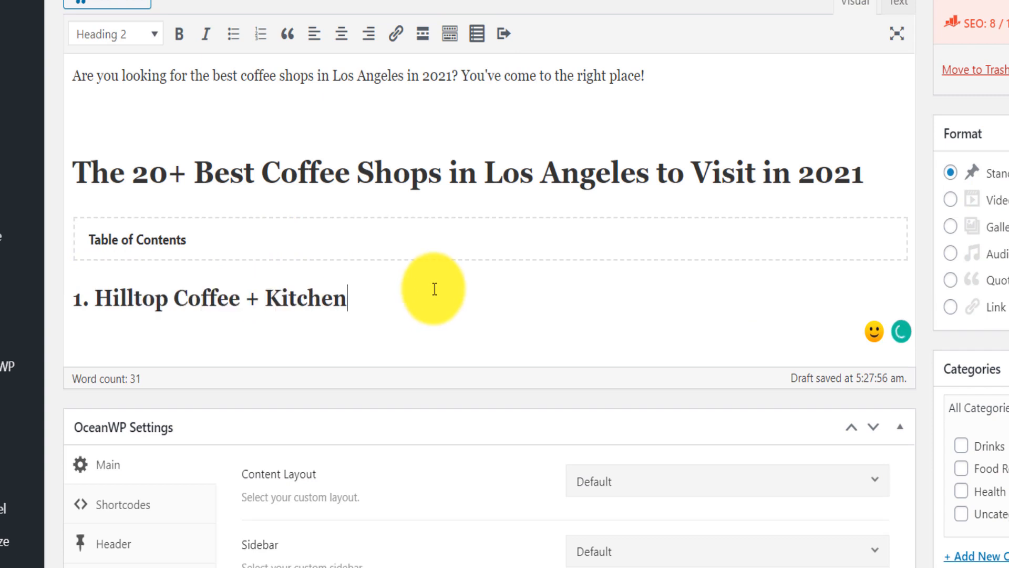
pyautogui.press('Return')
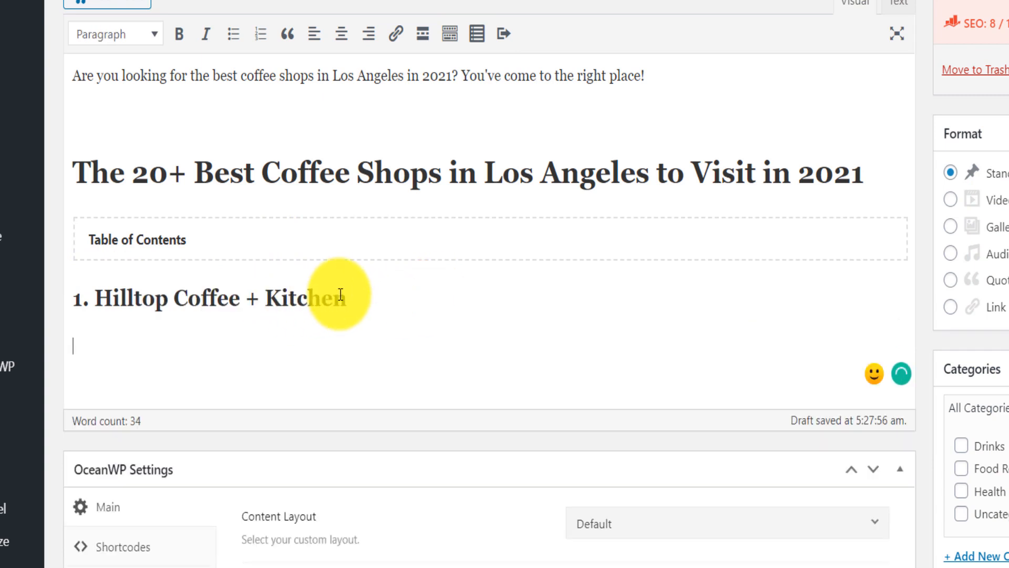
# - Copy the coffee shop's name from the heading and search Google in a new tab for "Hilltop Coffee + Kitchen la"
pyautogui.moveTo(340, 295); pyautogui.dragTo(518, 286)
pyautogui.hotkey('ctrl', 'c')
pyautogui.hotkey('ctrl', 't')
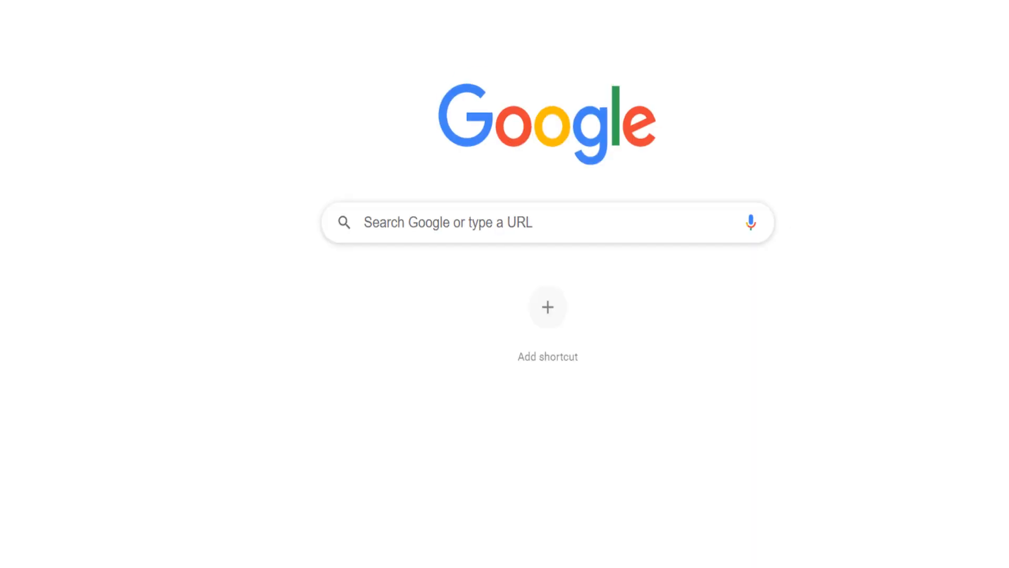
pyautogui.hotkey('ctrl', 'v')
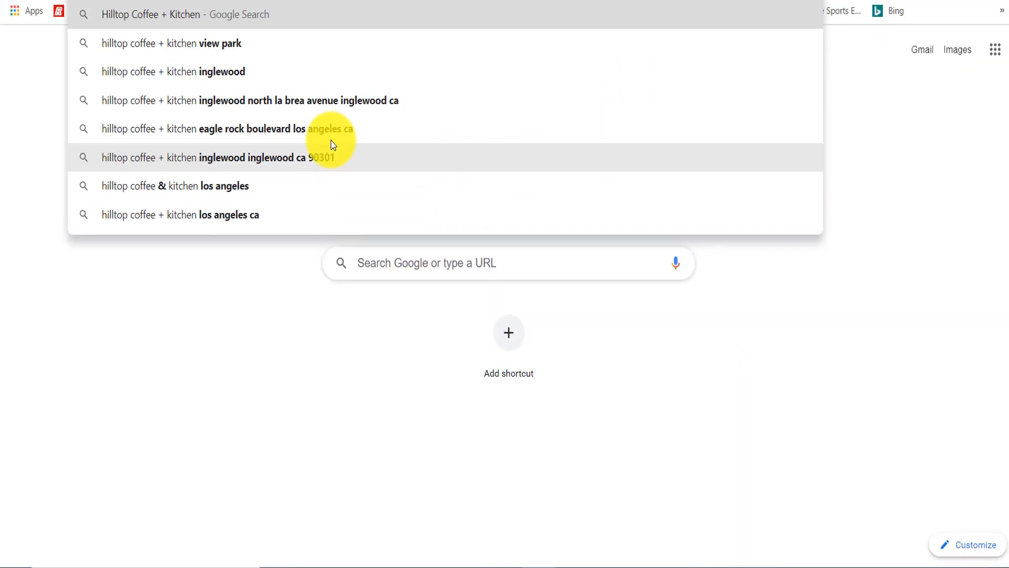
pyautogui.write('la')
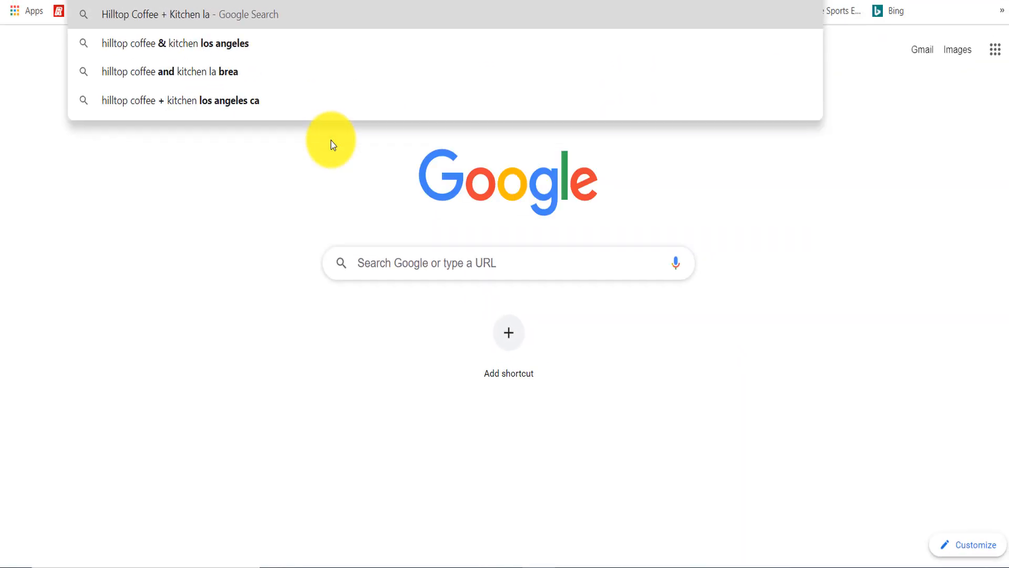
pyautogui.press('Return')
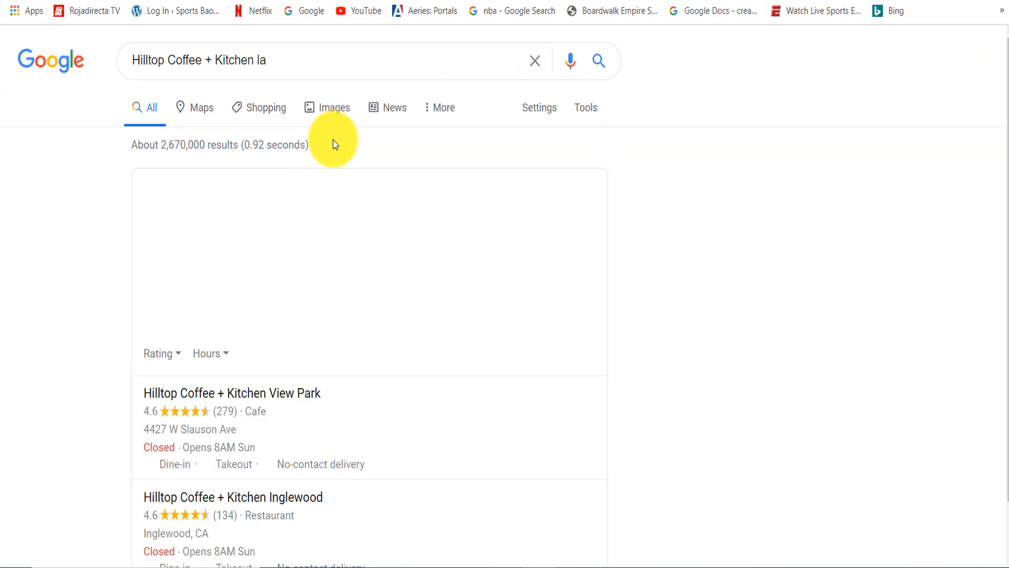
# - Open the findyourhilltop Instagram profile from the search results and open its New Year video post showing the shop from above
pyautogui.scroll(-9, 998, 198)
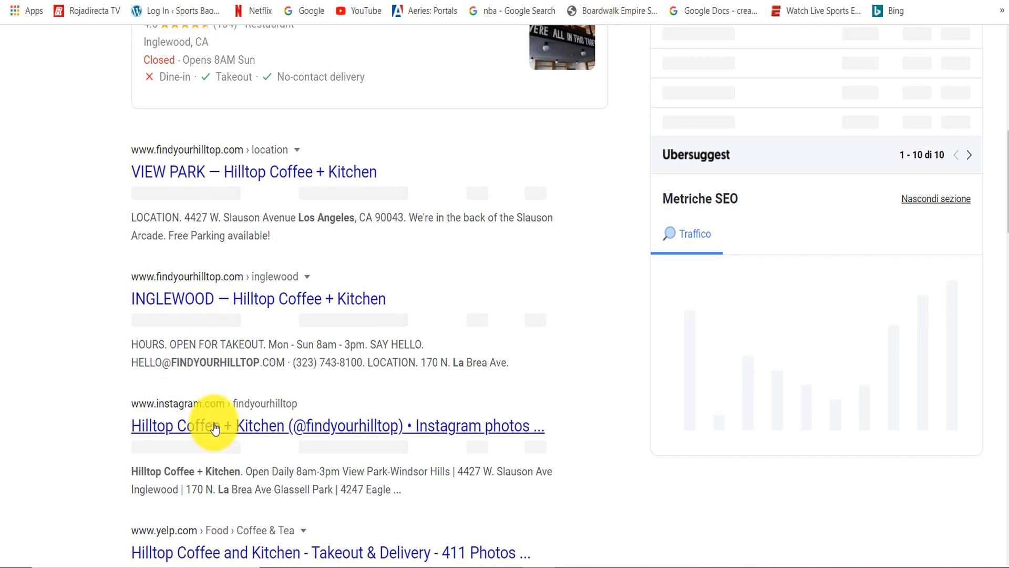
pyautogui.click(180, 427)
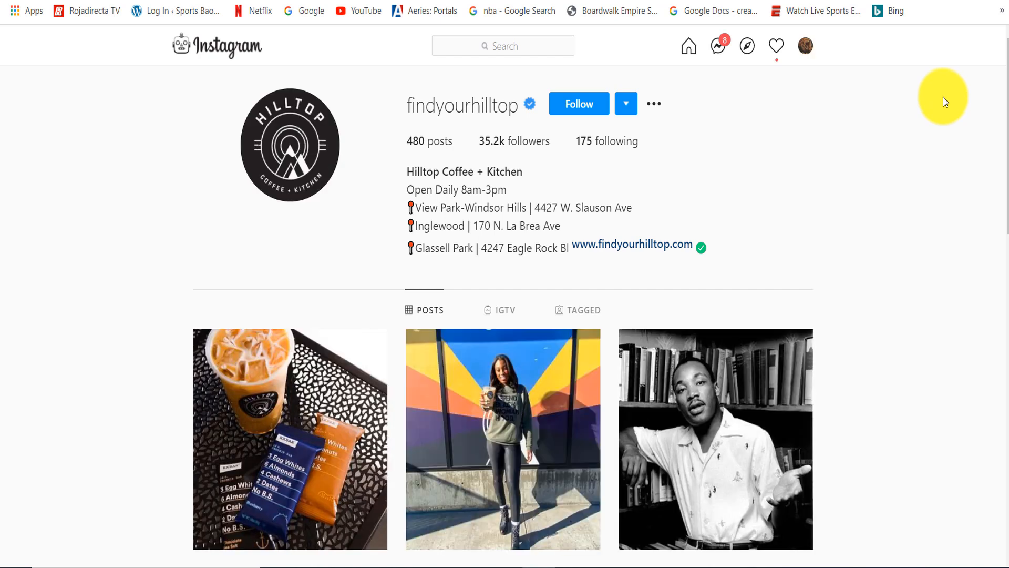
pyautogui.scroll(-10, 729, 342)
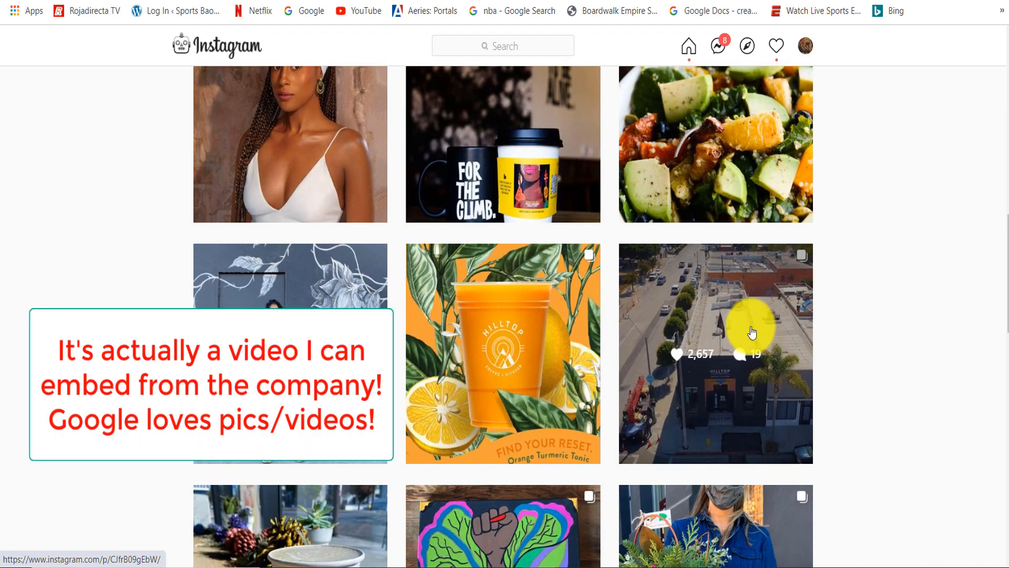
pyautogui.click(751, 332)
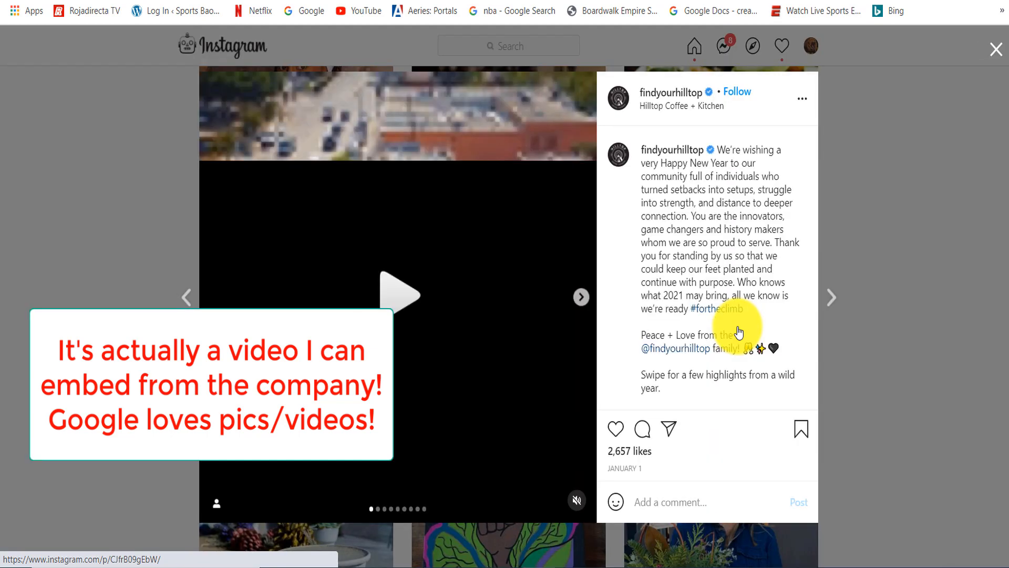
# - Copy the Instagram post's embed code with the caption excluded
pyautogui.click(809, 98)
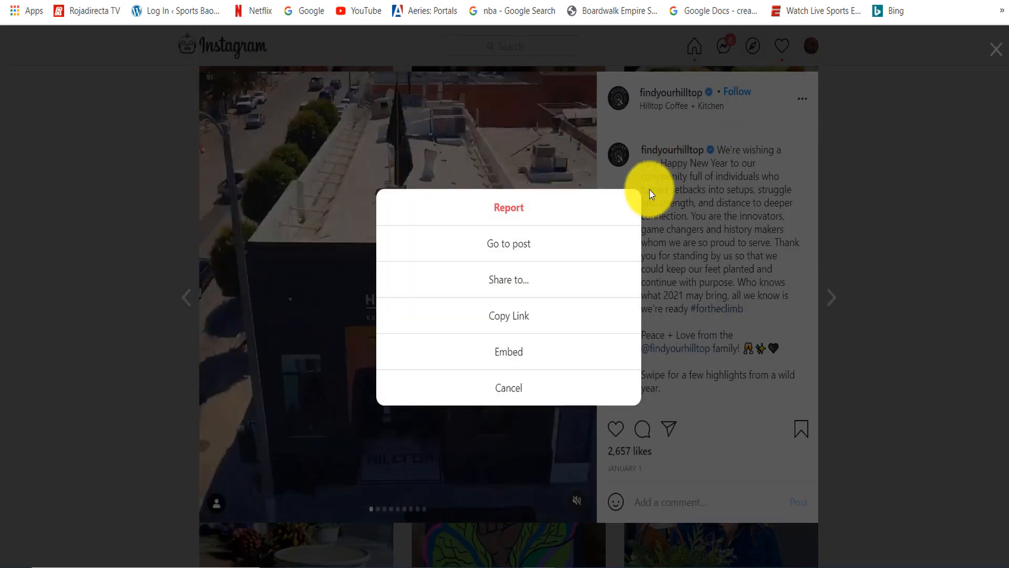
pyautogui.click(513, 353)
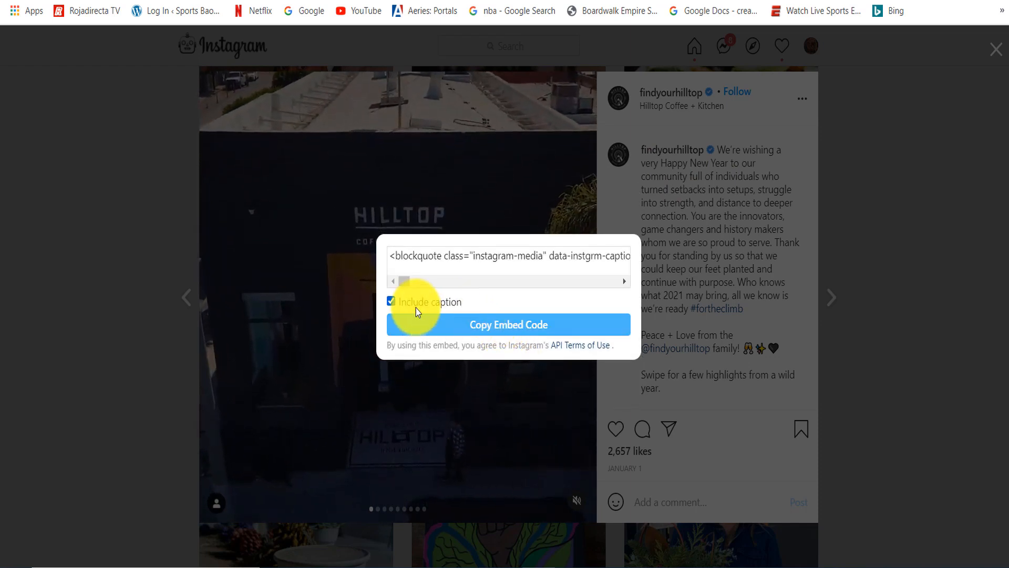
pyautogui.click(392, 301)
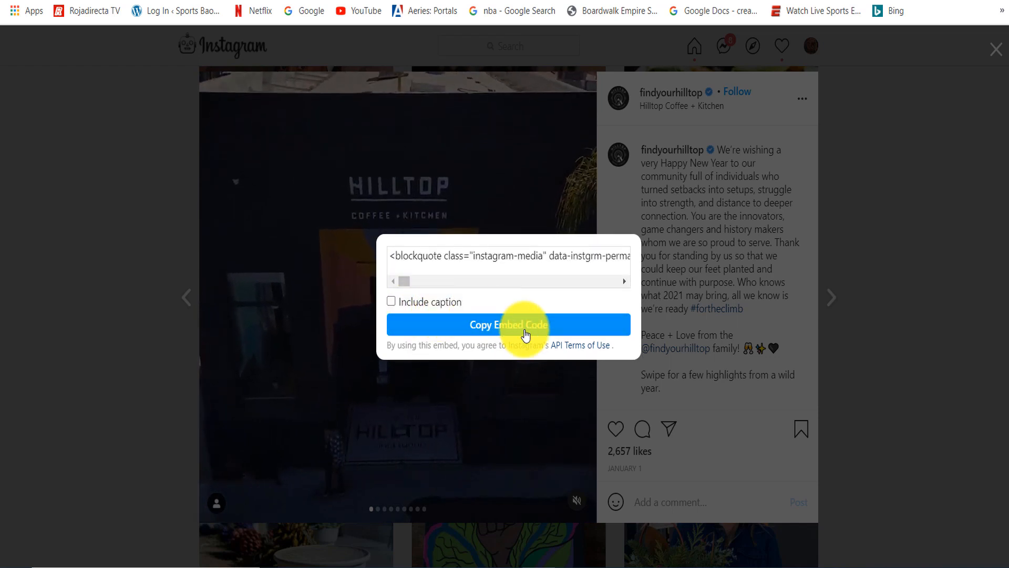
pyautogui.click(503, 326)
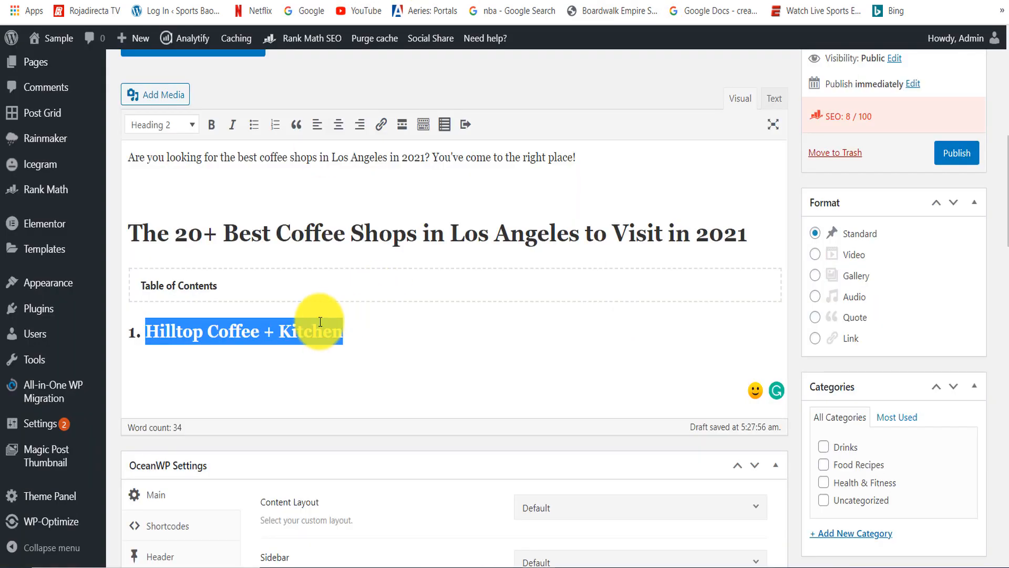
# - Embed the copied Instagram code in the post's HTML below the Hilltop Coffee + Kitchen heading and check it in the visual editor
pyautogui.click(337, 363)
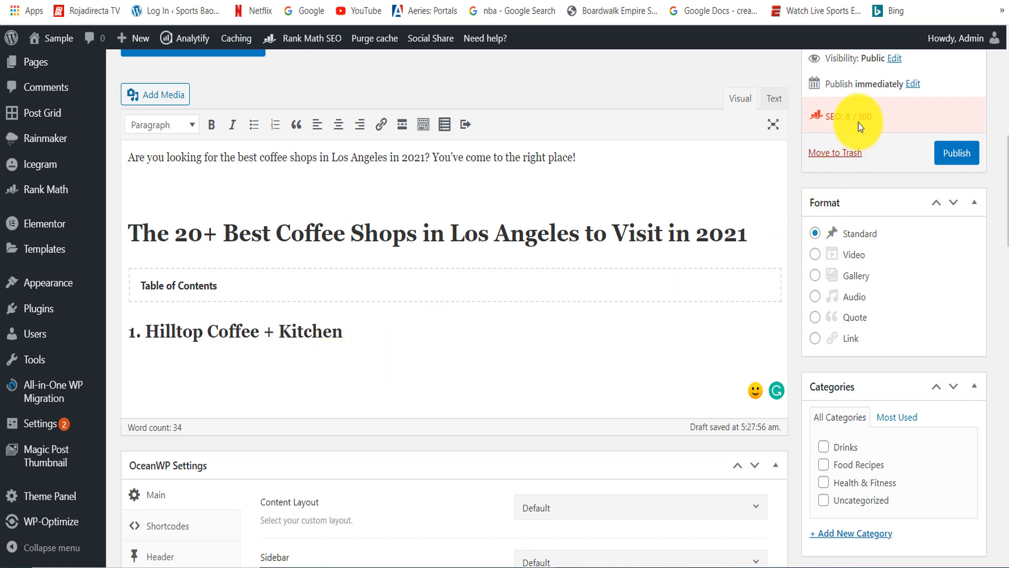
pyautogui.click(775, 99)
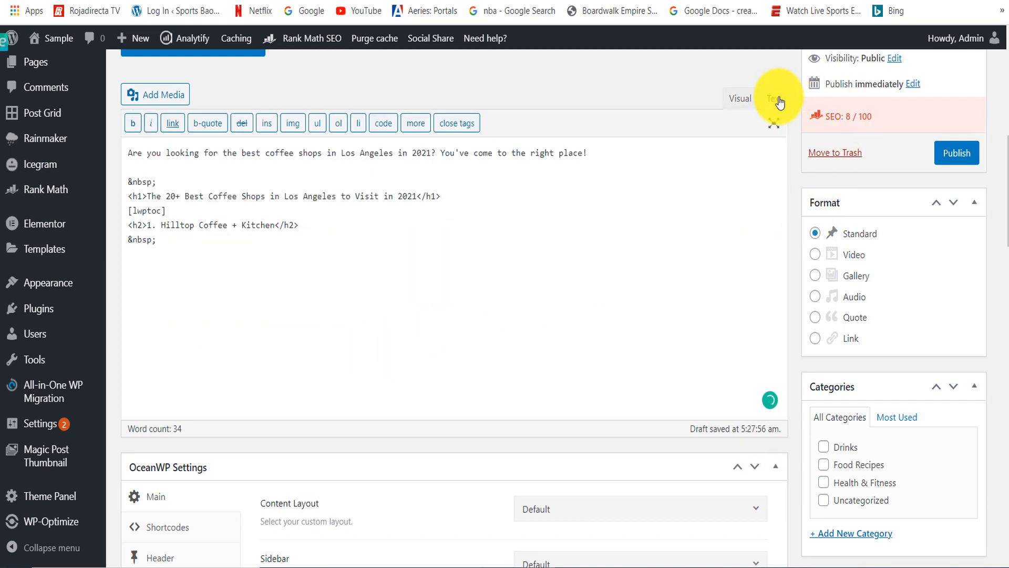
pyautogui.hotkey('ctrl', 'v')
pyautogui.click(745, 85)
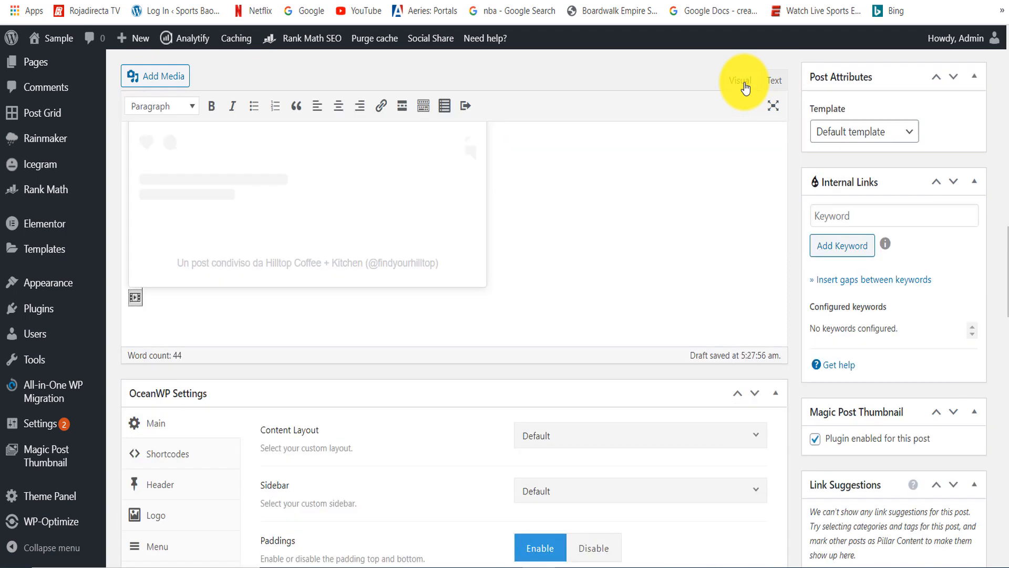
pyautogui.scroll(2, 1001, 237)
pyautogui.scroll(5, 1001, 238)
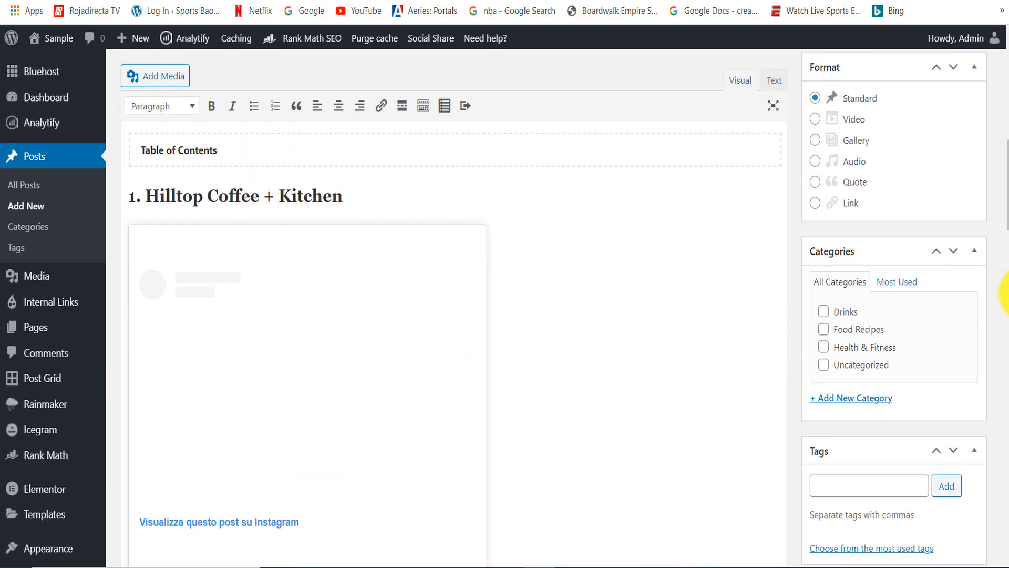
# - Add the placeholder text "dngcgmchmcvn" below the Instagram embed and reword the Heading 2 as "1. LA Coffee Shop #1: Hilltop Coffee + Kitchen"
pyautogui.scroll(-12, 1004, 211)
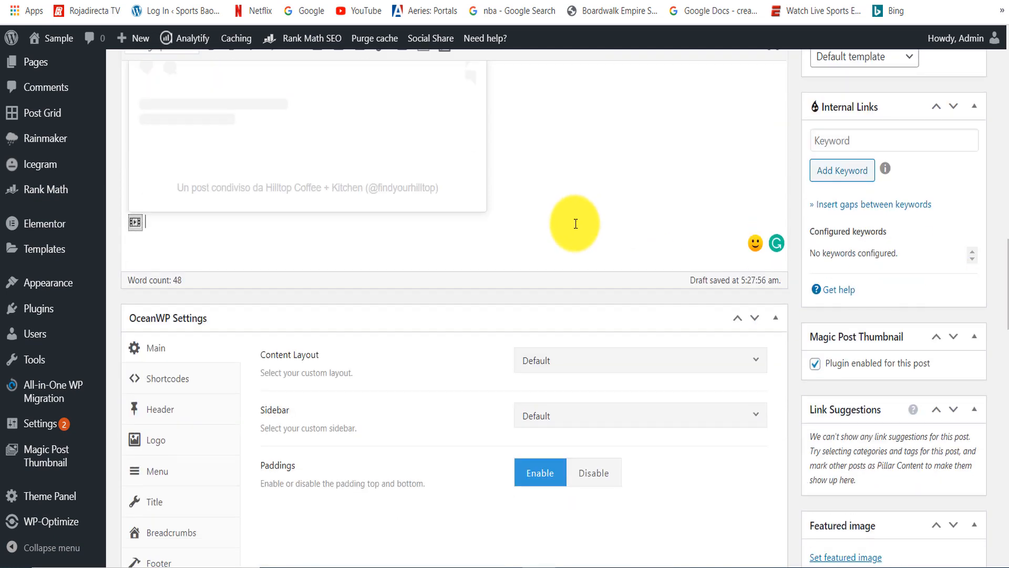
pyautogui.press('Return')
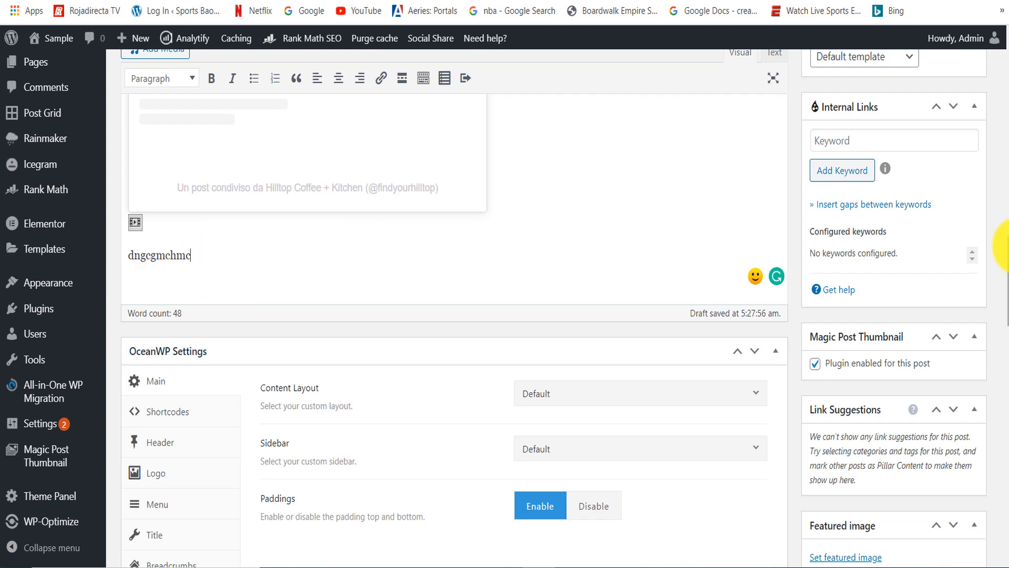
pyautogui.scroll(15, 1003, 247)
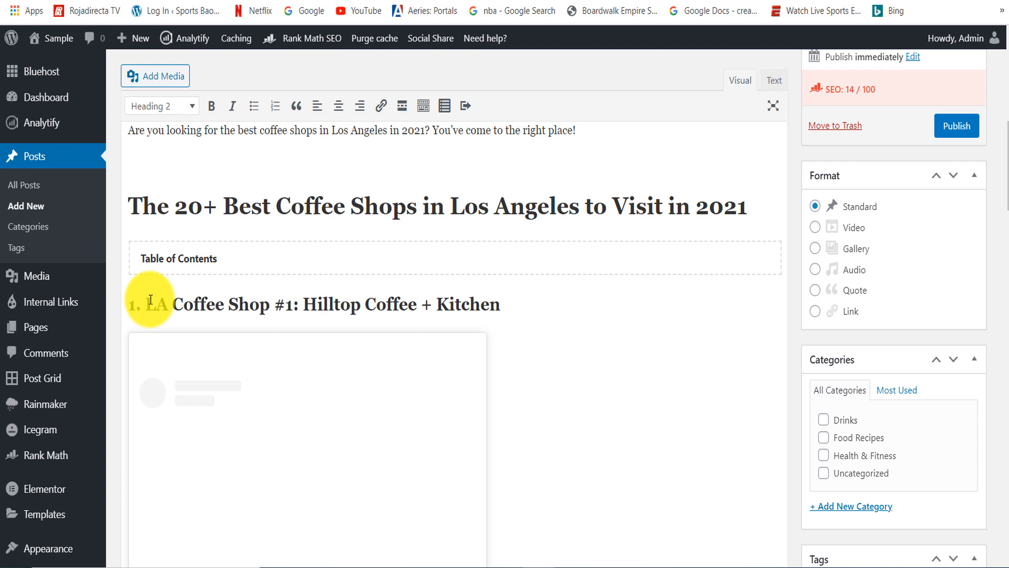
# - Examine where the Los Angeles and "best coffee shops" keywords appear in the headings, introduction and post title
pyautogui.moveTo(477, 206); pyautogui.dragTo(450, 206)
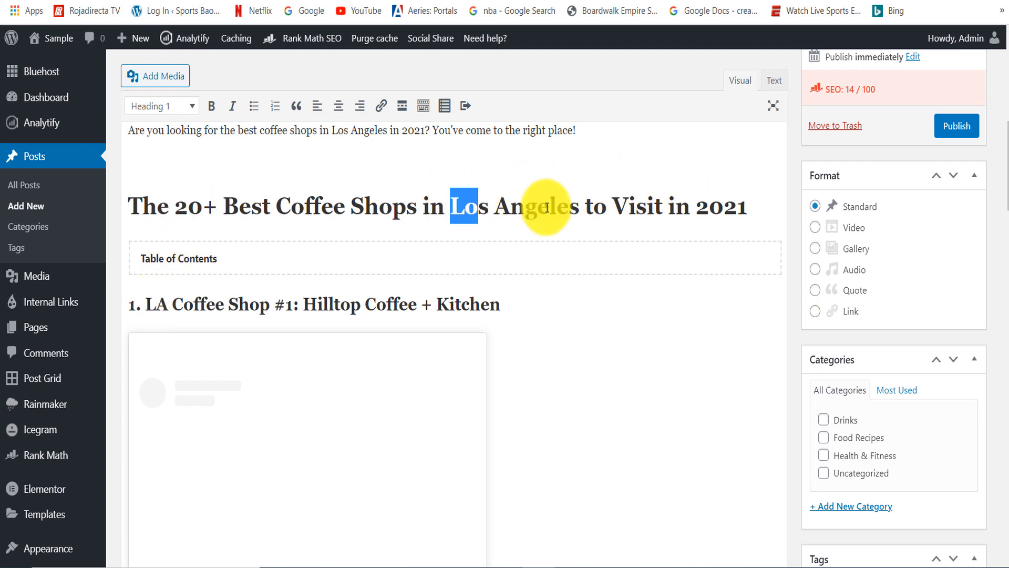
pyautogui.moveTo(547, 207); pyautogui.dragTo(607, 206)
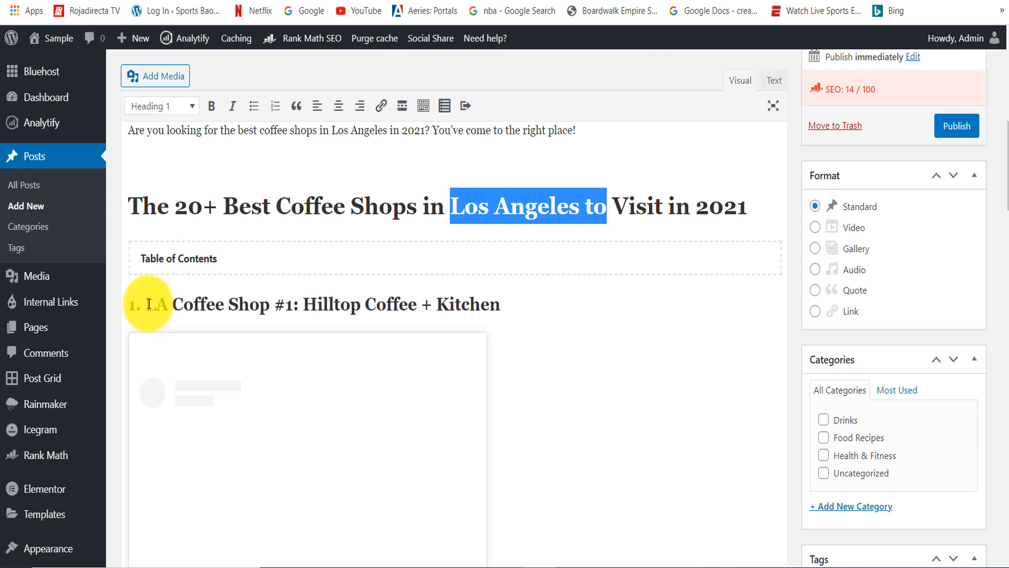
pyautogui.moveTo(149, 304); pyautogui.dragTo(317, 318)
pyautogui.scroll(4, 435, 325)
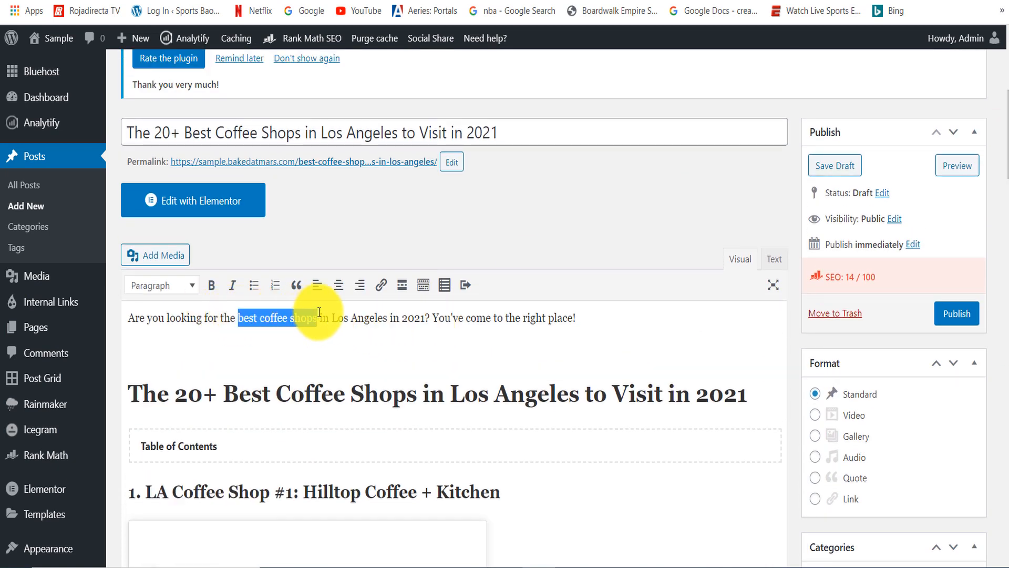
pyautogui.click(192, 127)
pyautogui.moveTo(191, 127); pyautogui.dragTo(301, 135)
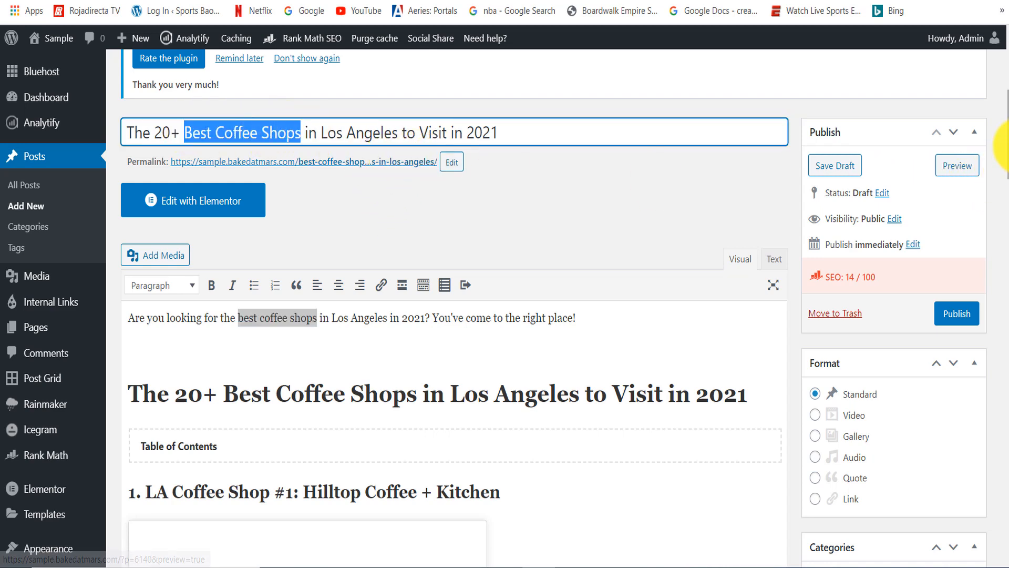
# - Compare the draft with the Eater article's Hilltop Coffee + Kitchen entry and check the year in the post title
pyautogui.moveTo(1005, 121); pyautogui.dragTo(1004, 253)
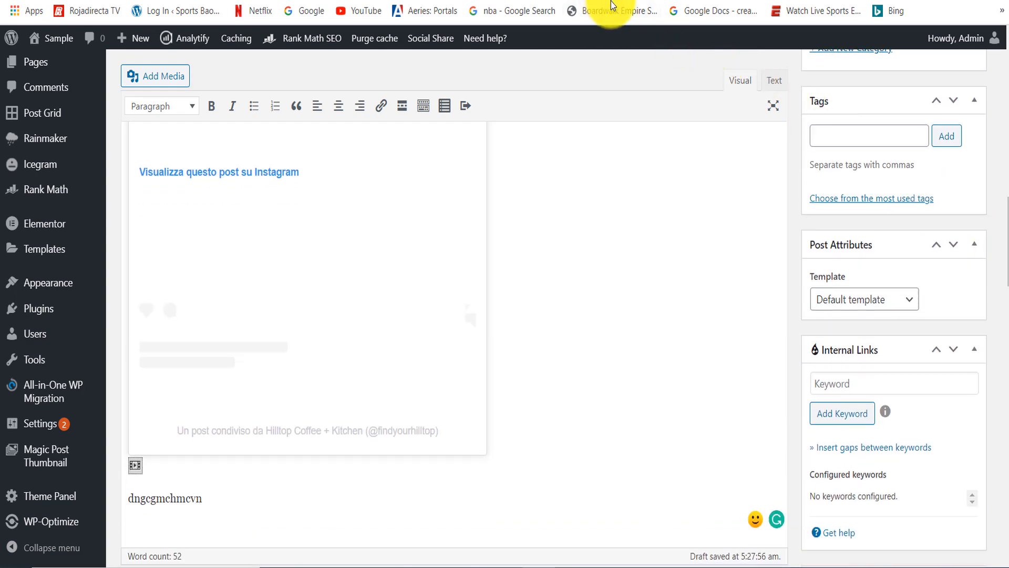
pyautogui.hotkey('alt', 'Tab')
pyautogui.click(288, 197)
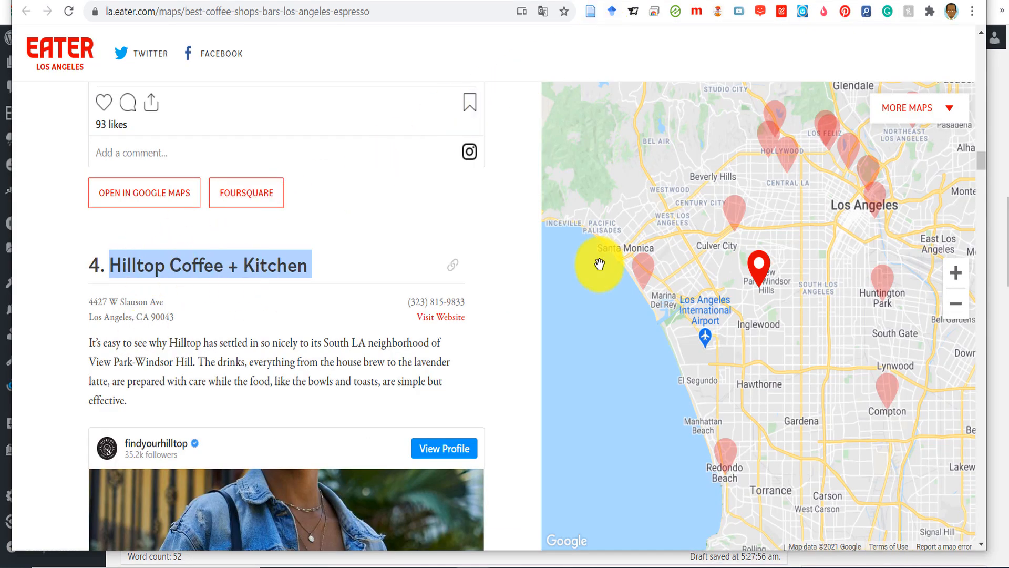
pyautogui.hotkey('alt', 'Tab')
pyautogui.moveTo(1003, 263); pyautogui.dragTo(1002, 113)
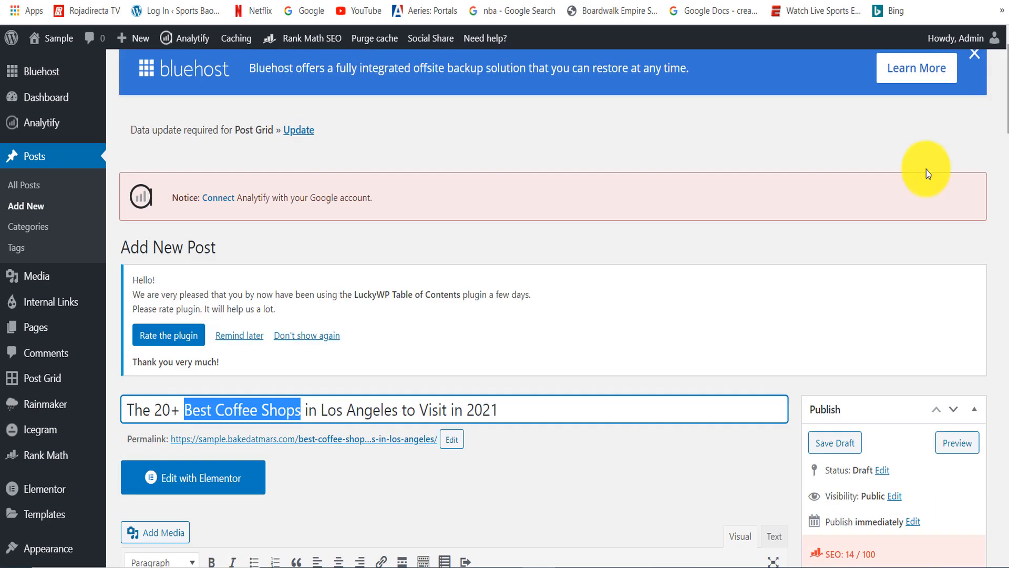
pyautogui.moveTo(522, 413); pyautogui.dragTo(448, 410)
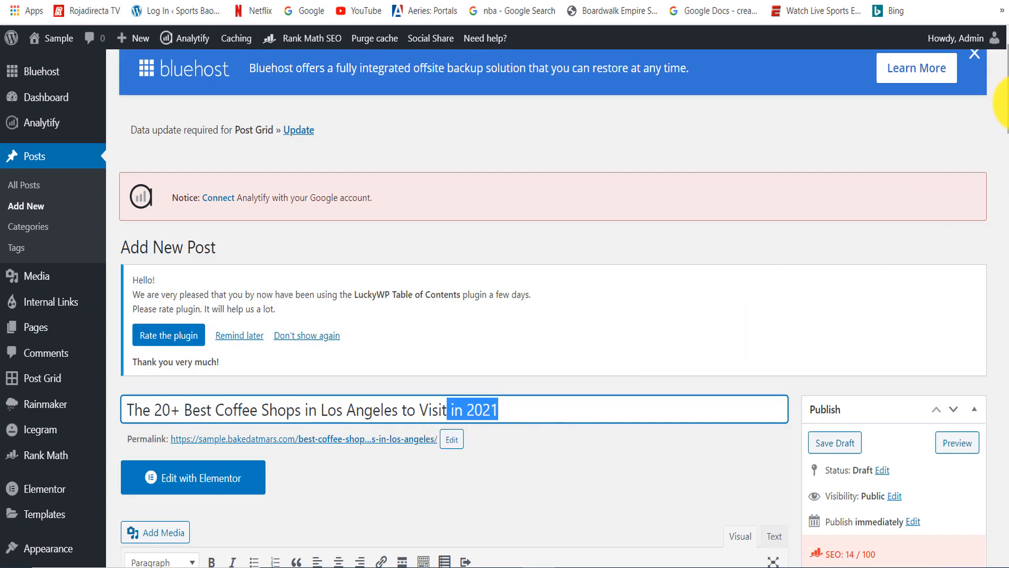
pyautogui.moveTo(1005, 103); pyautogui.dragTo(992, 300)
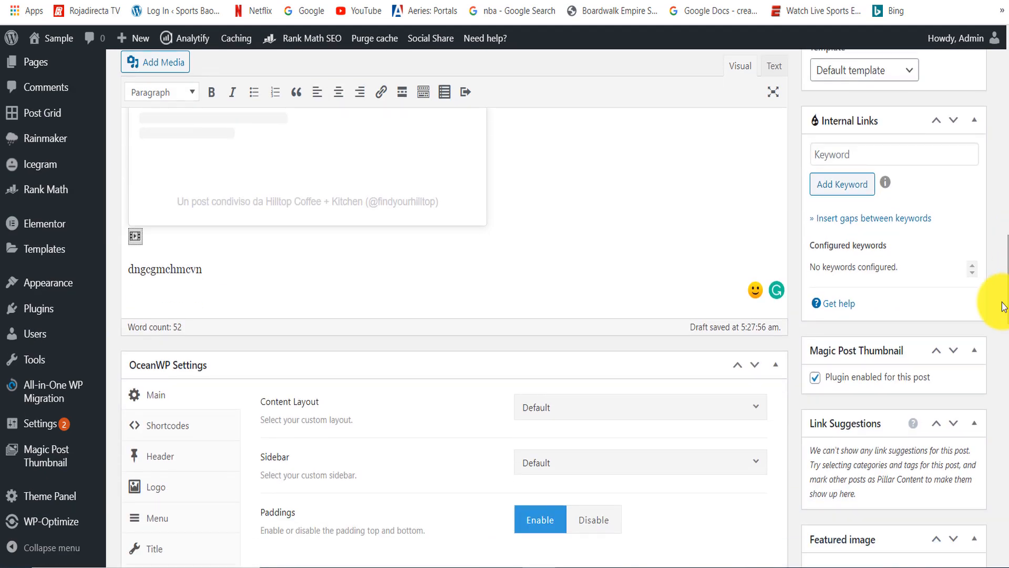
# - Add a new line below the placeholder text and preview the post
pyautogui.click(512, 267)
pyautogui.press('Return')
pyautogui.moveTo(1004, 271); pyautogui.dragTo(1005, 180)
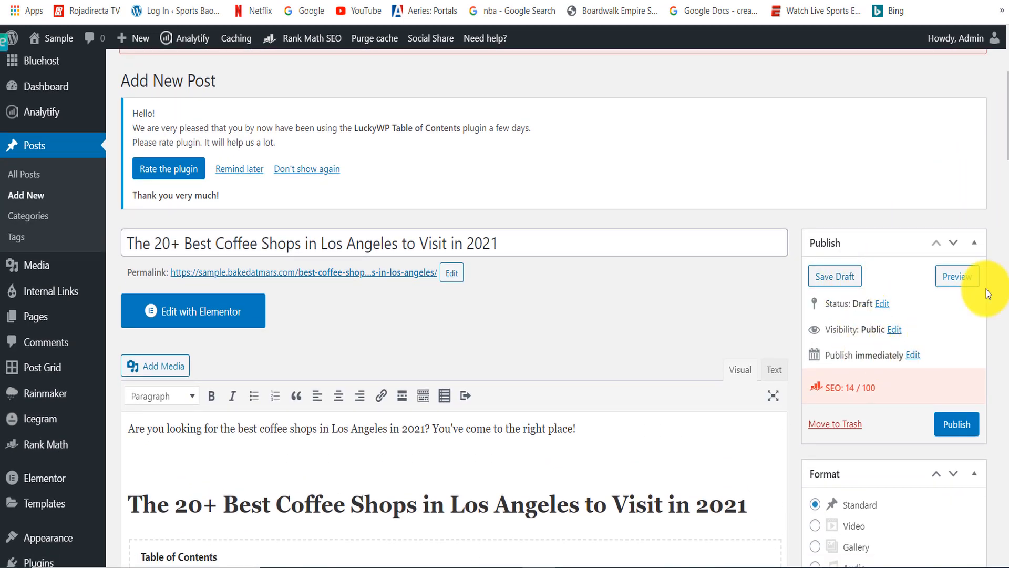
pyautogui.click(969, 281)
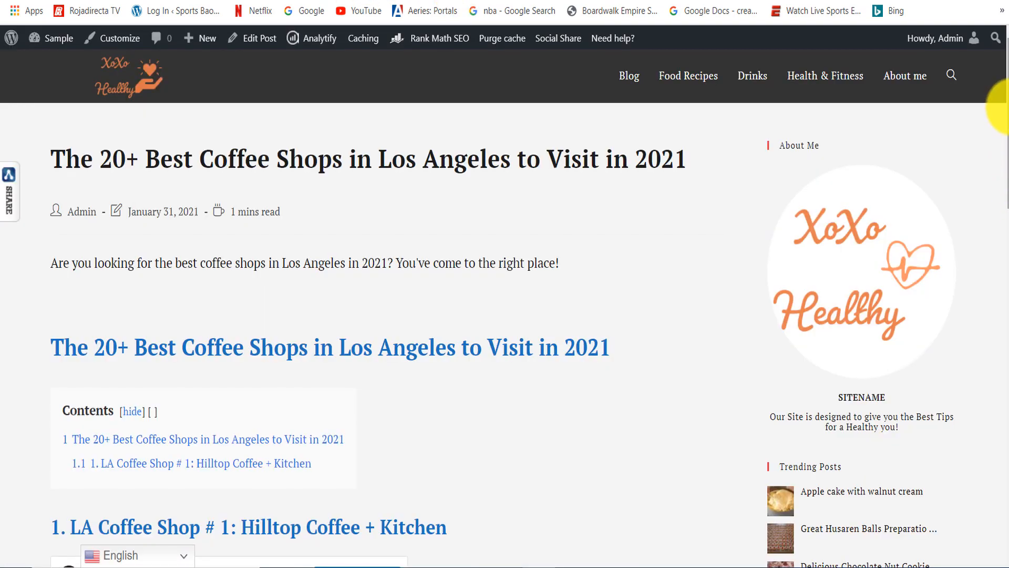
# - Examine the previewed post's title, reading time, main heading and table of contents
pyautogui.scroll(-2, 1005, 107)
pyautogui.scroll(1, 1006, 113)
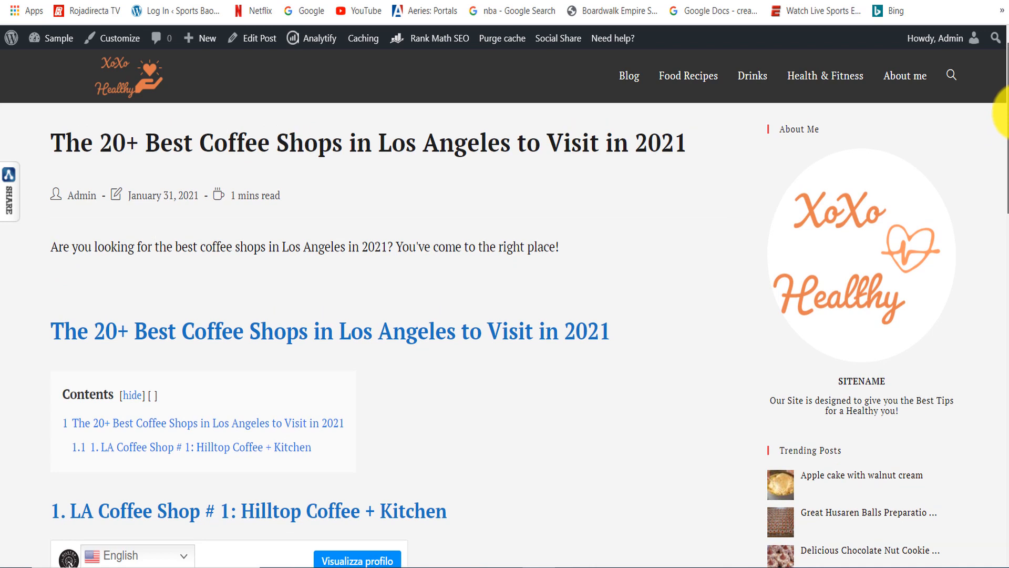
pyautogui.moveTo(379, 140); pyautogui.dragTo(511, 143)
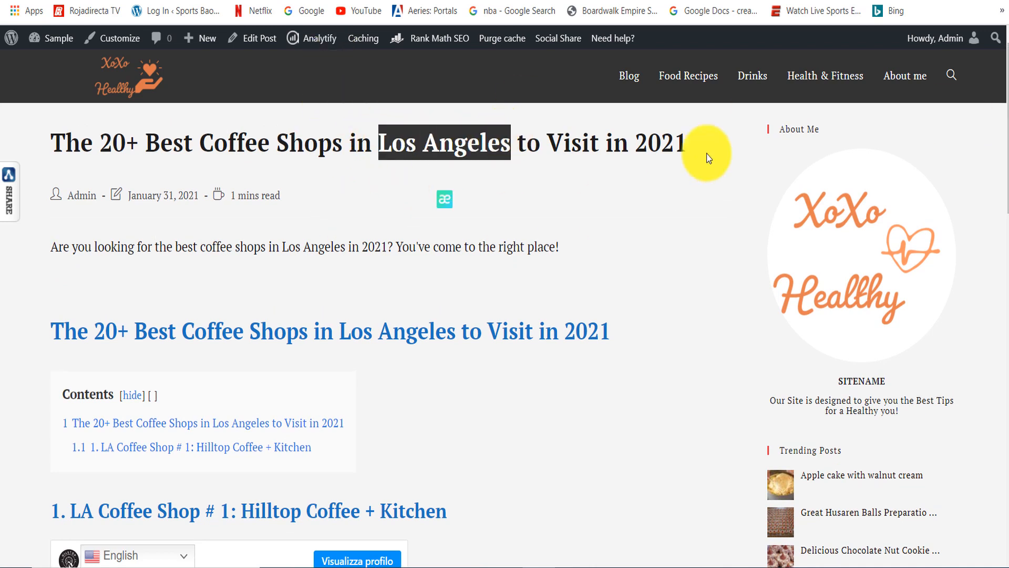
pyautogui.moveTo(301, 200); pyautogui.dragTo(226, 199)
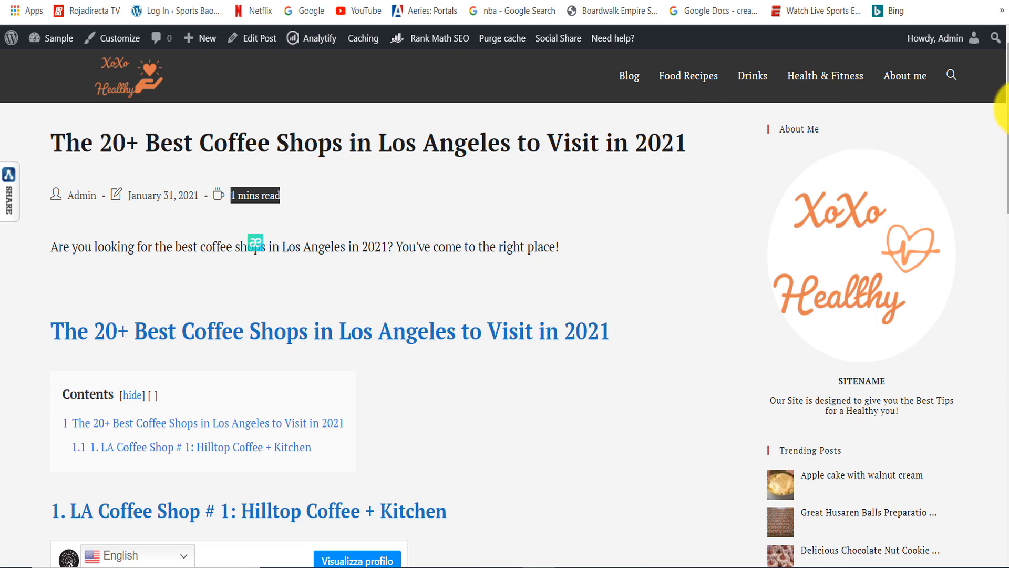
pyautogui.scroll(-4, 991, 126)
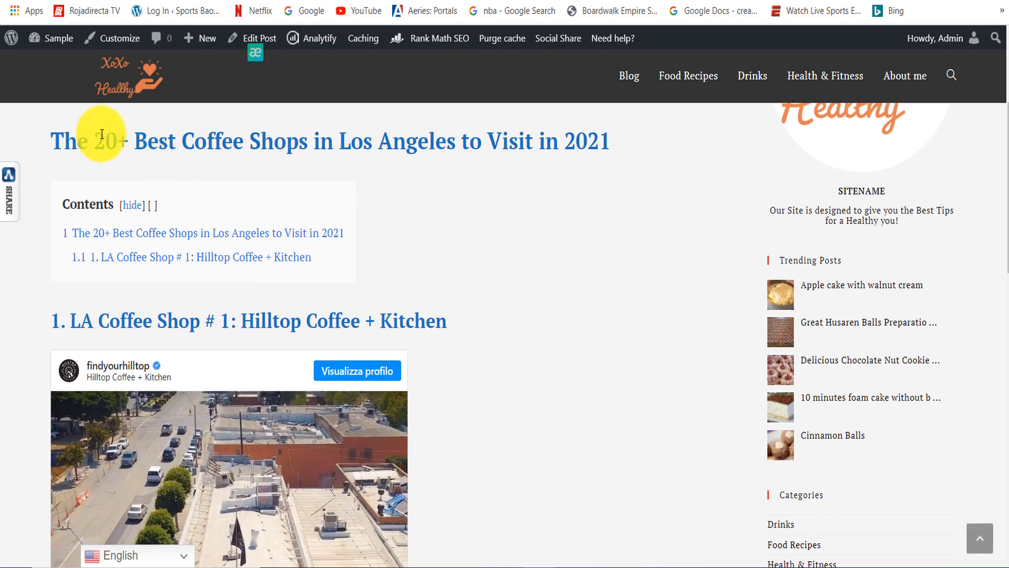
pyautogui.moveTo(105, 138); pyautogui.dragTo(486, 141)
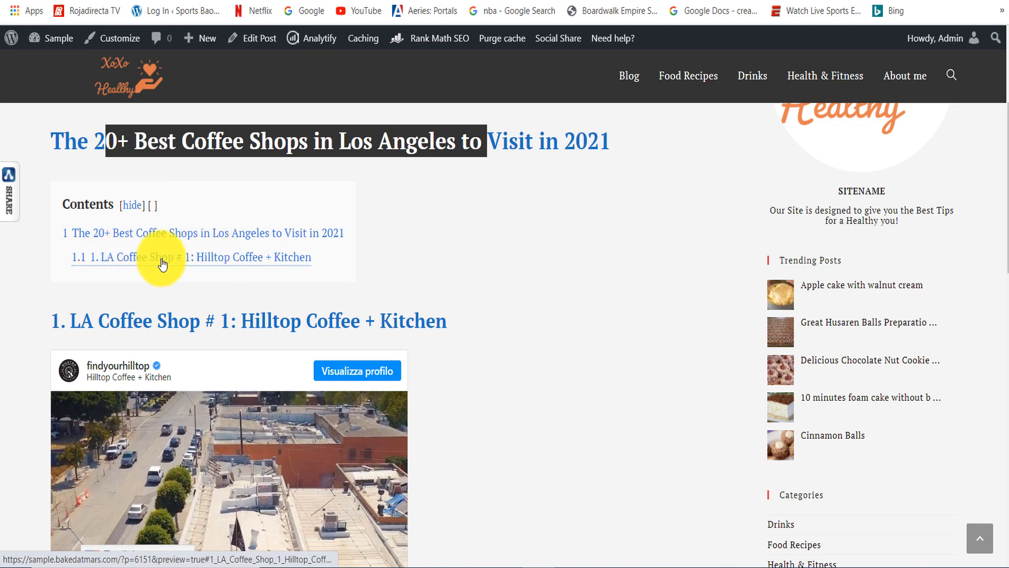
# - Check the coffee shop heading in the preview and play the embedded Instagram video
pyautogui.scroll(-2, 780, 249)
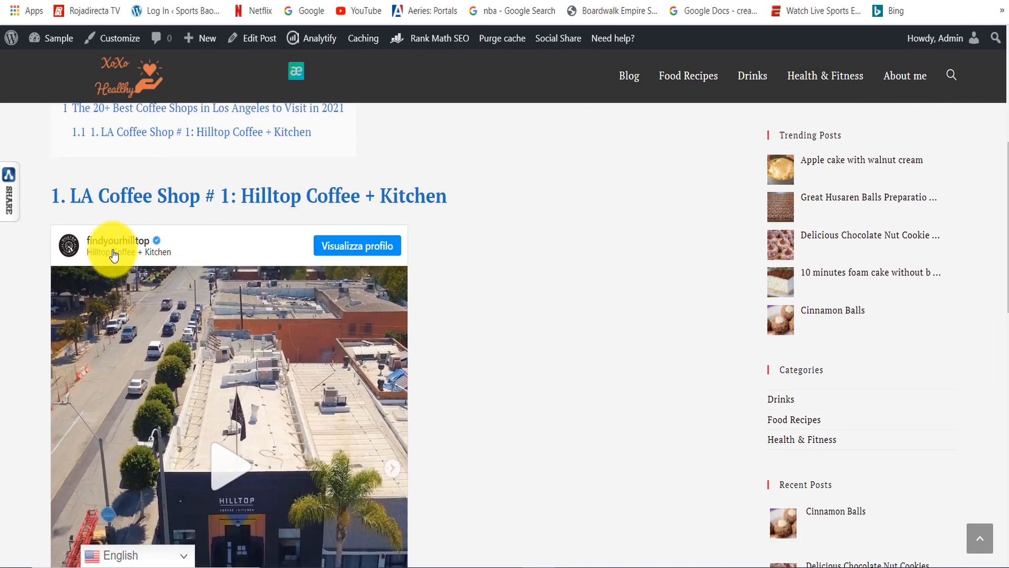
pyautogui.moveTo(77, 198); pyautogui.dragTo(473, 189)
pyautogui.moveTo(1004, 180); pyautogui.dragTo(1005, 244)
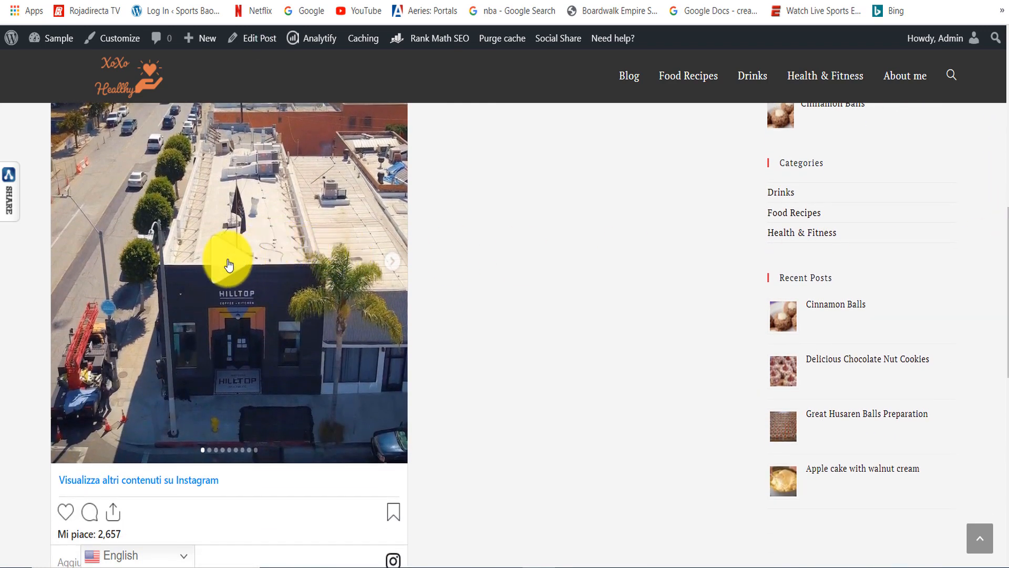
pyautogui.click(228, 264)
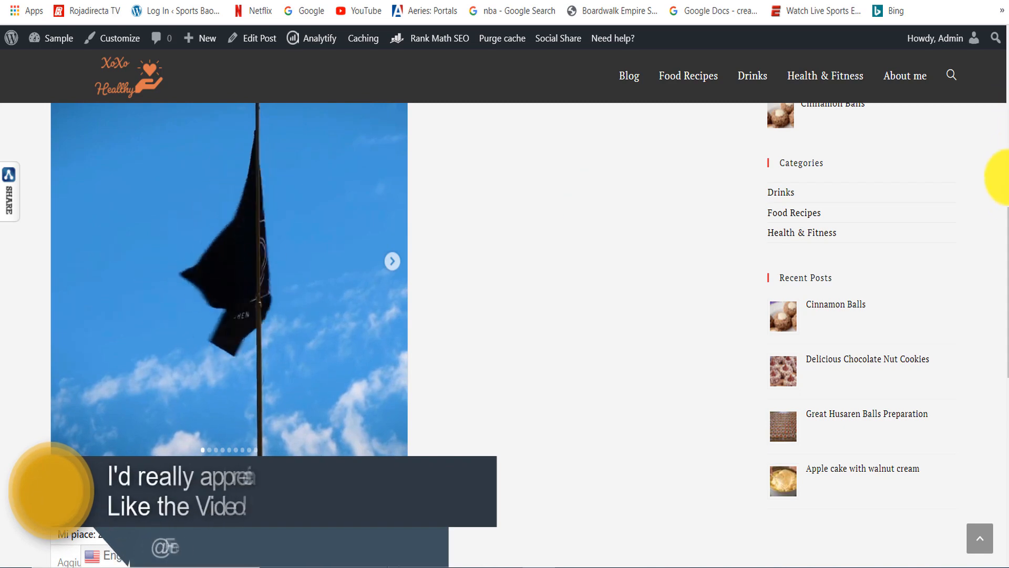
pyautogui.moveTo(1003, 240); pyautogui.dragTo(969, 128)
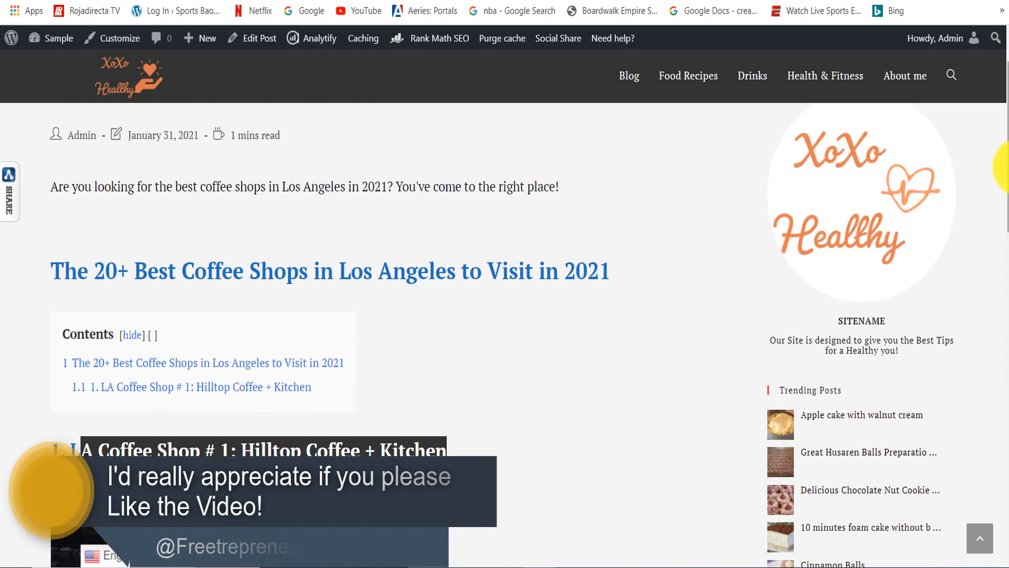
# - Review the embedded Instagram video in the preview and return to the post title in the draft editor
pyautogui.moveTo(1000, 169); pyautogui.dragTo(991, 289)
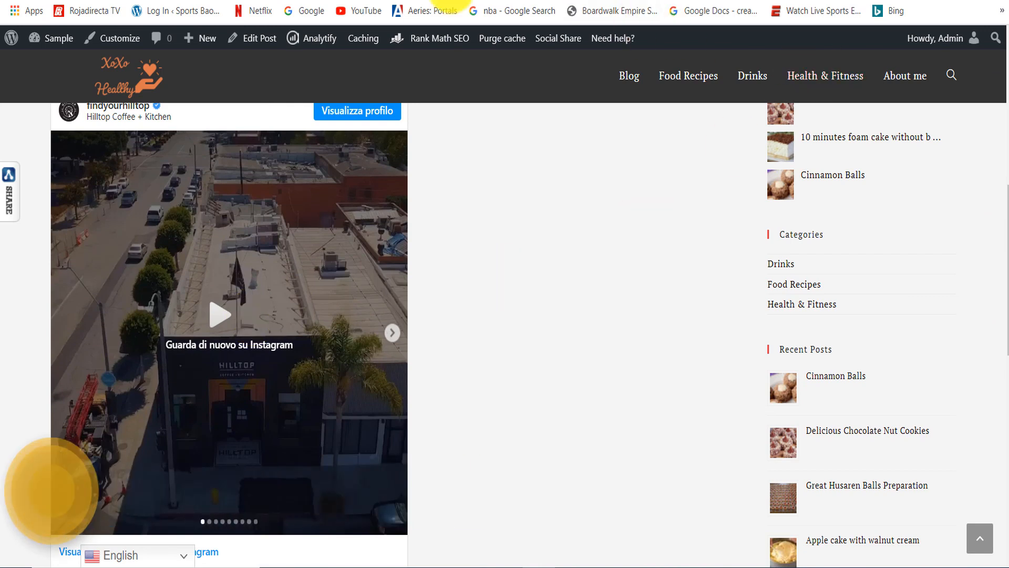
pyautogui.click(364, 1)
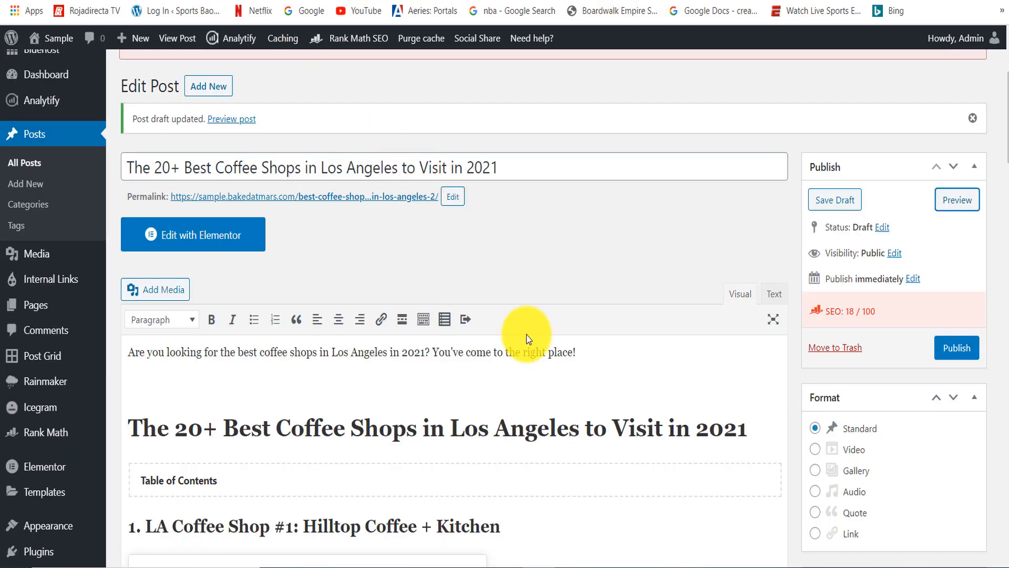
pyautogui.moveTo(1001, 150); pyautogui.dragTo(1004, 84)
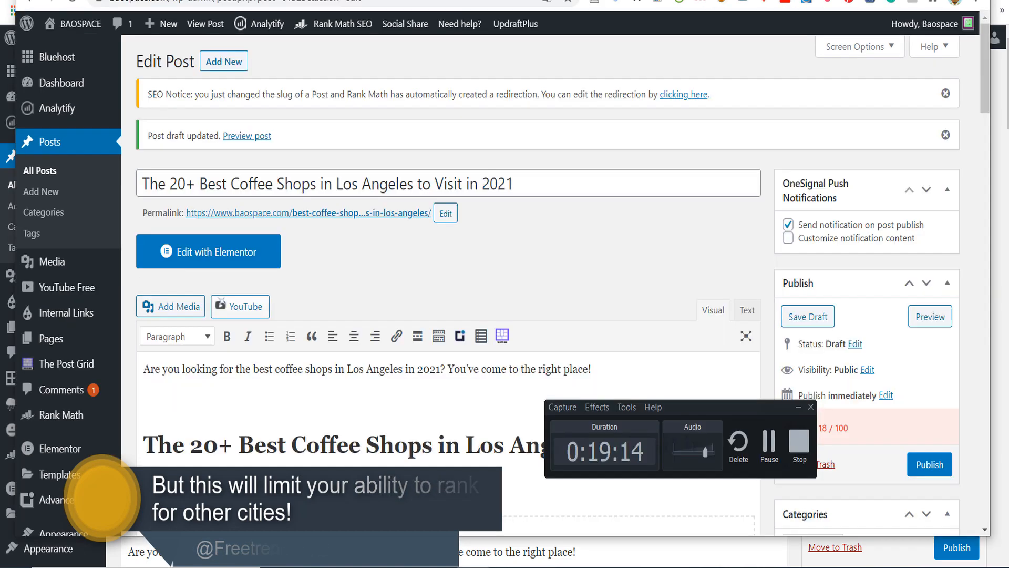
# - Examine the "la" subdomain and the "los-angeles" keywords in the Eater article's web address
pyautogui.hotkey('alt', 'Tab')
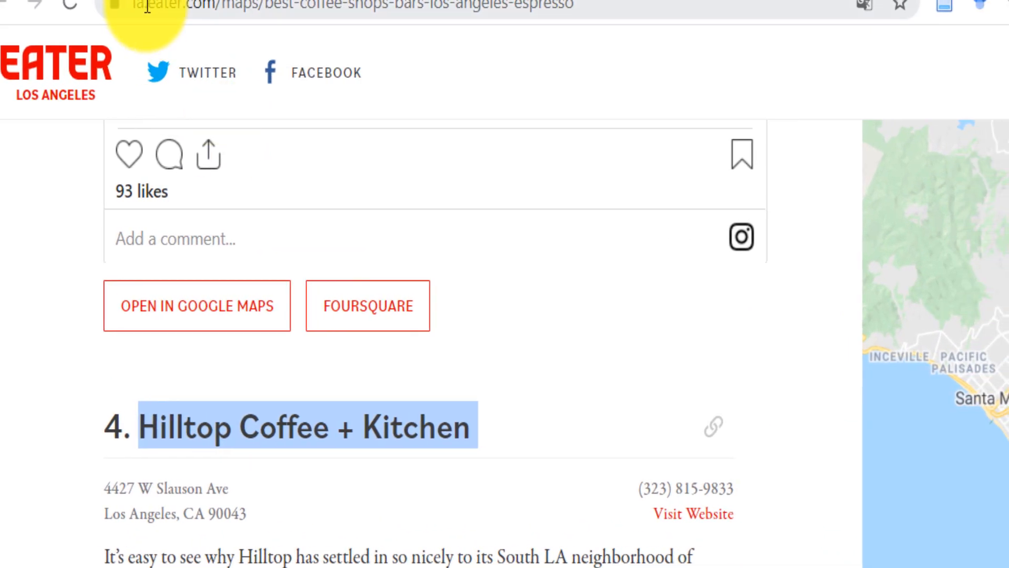
pyautogui.click(128, 7)
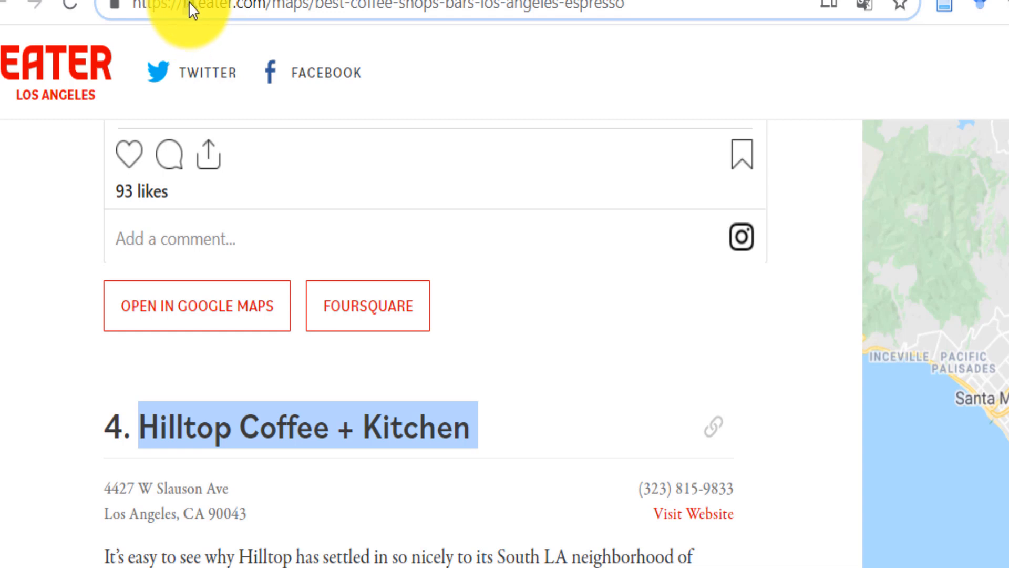
pyautogui.doubleClick(188, 3)
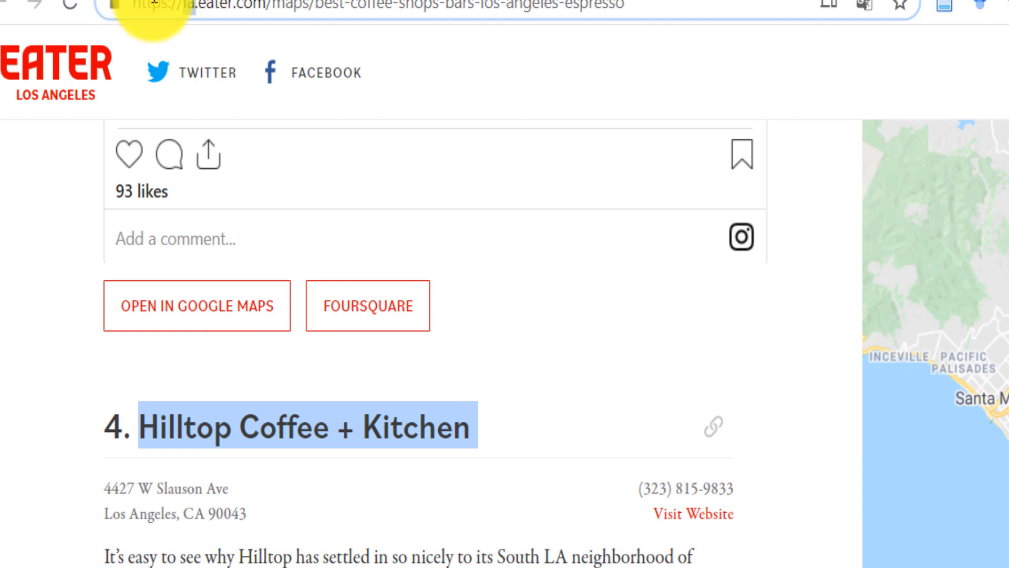
pyautogui.click(190, 5)
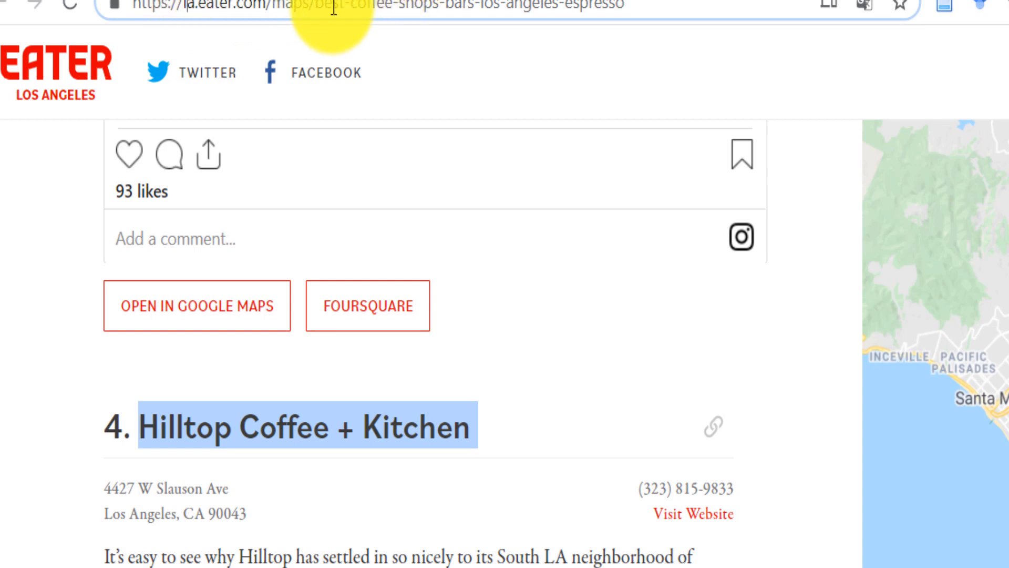
pyautogui.moveTo(316, 3); pyautogui.dragTo(534, 3)
pyautogui.click(464, 4)
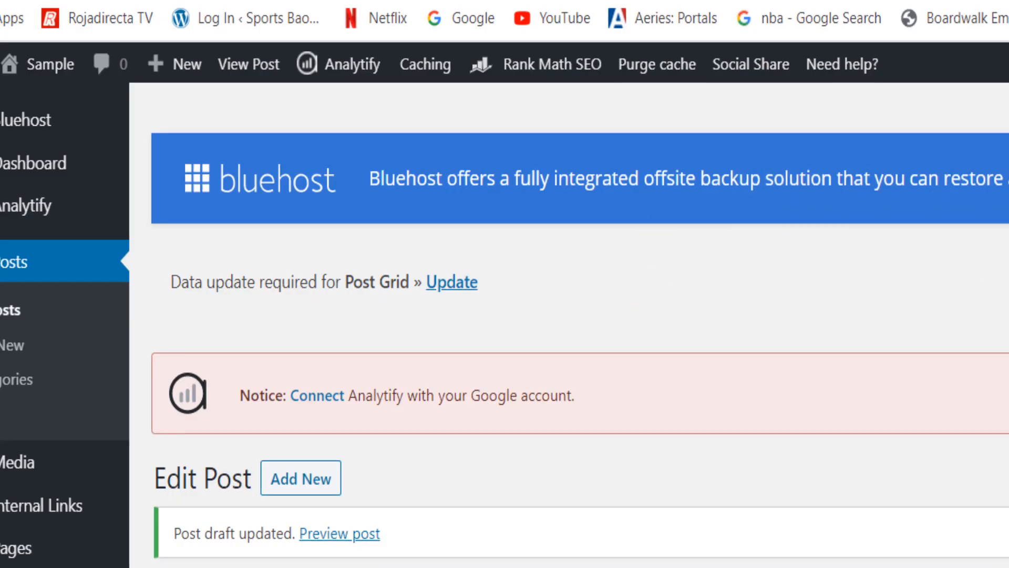
# - Review the draft's Los Angeles title, introduction, main heading, Hilltop heading and embedded post for local keywords
pyautogui.scroll(-5, 635, 326)
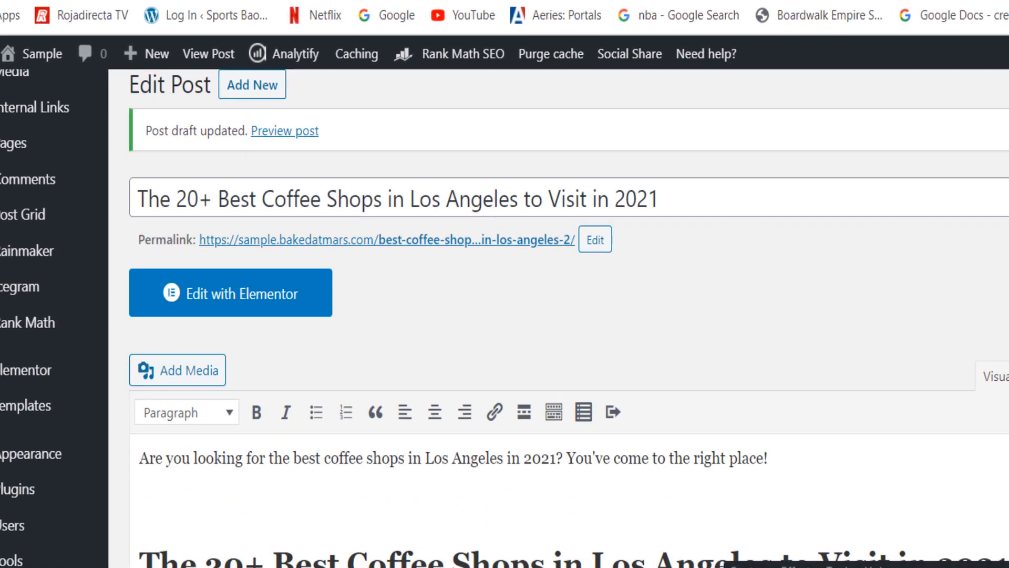
pyautogui.scroll(1, 601, 199)
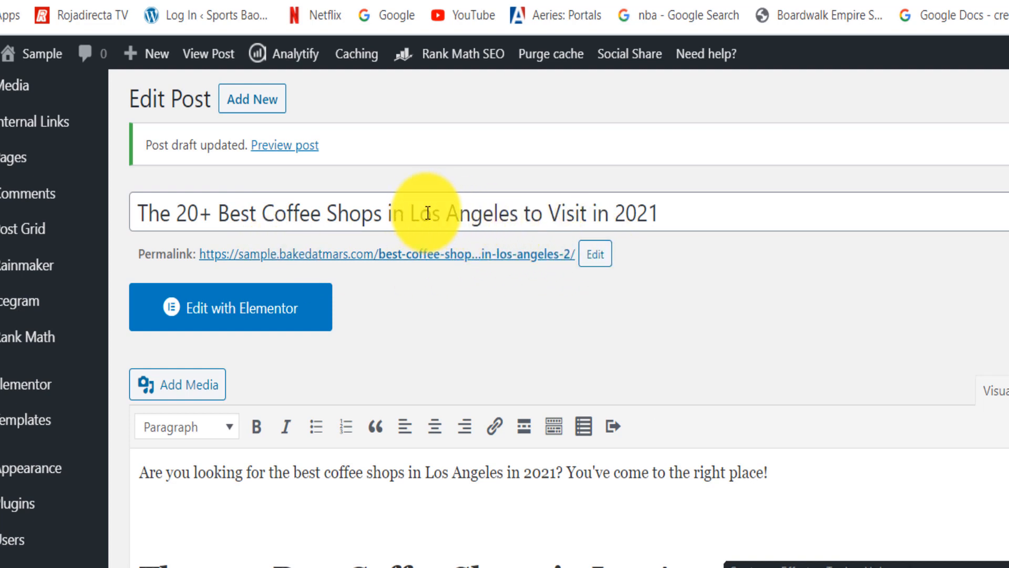
pyautogui.click(410, 213)
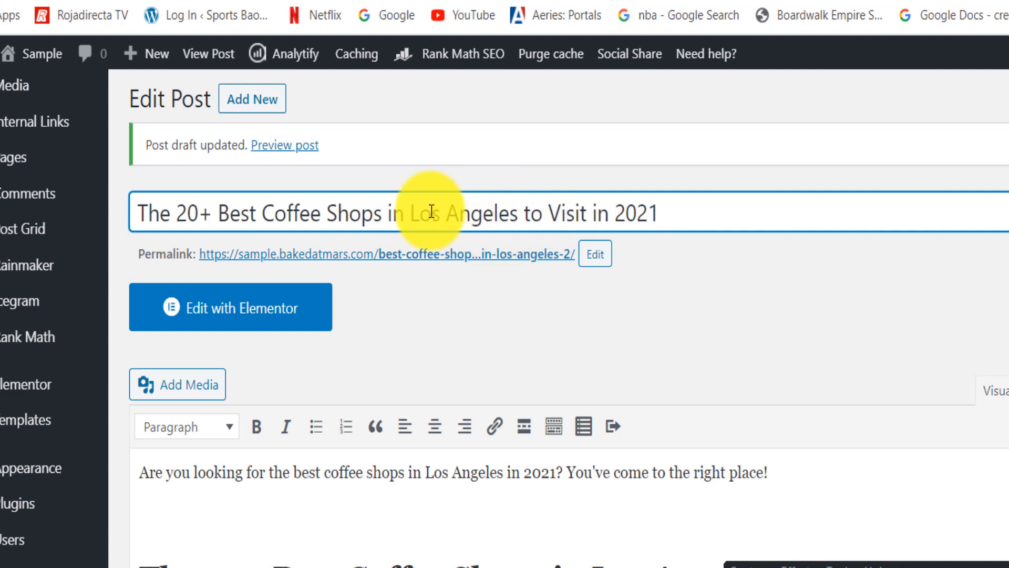
pyautogui.scroll(-2, 568, 315)
pyautogui.scroll(-3, 567, 315)
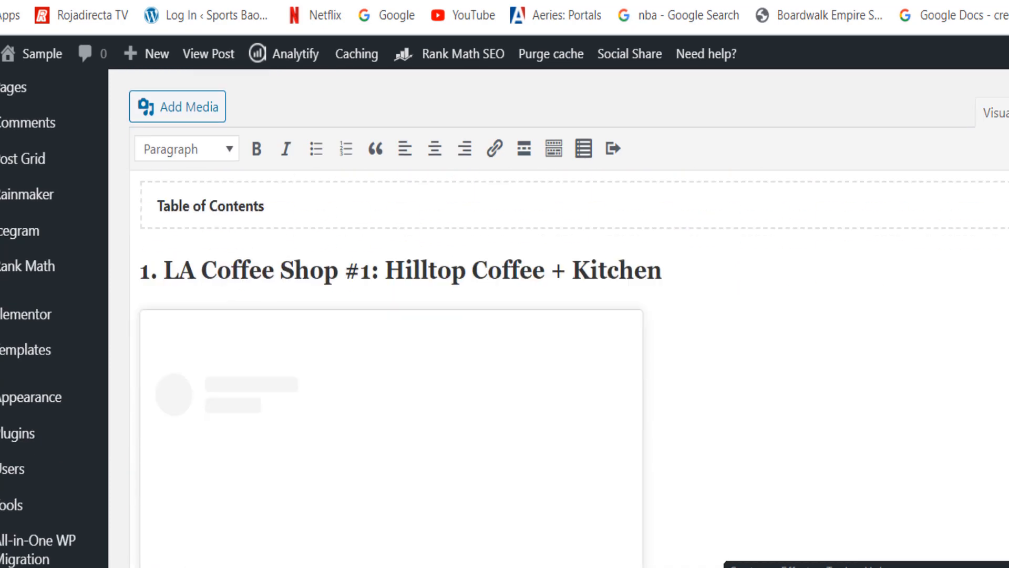
pyautogui.scroll(5, 568, 315)
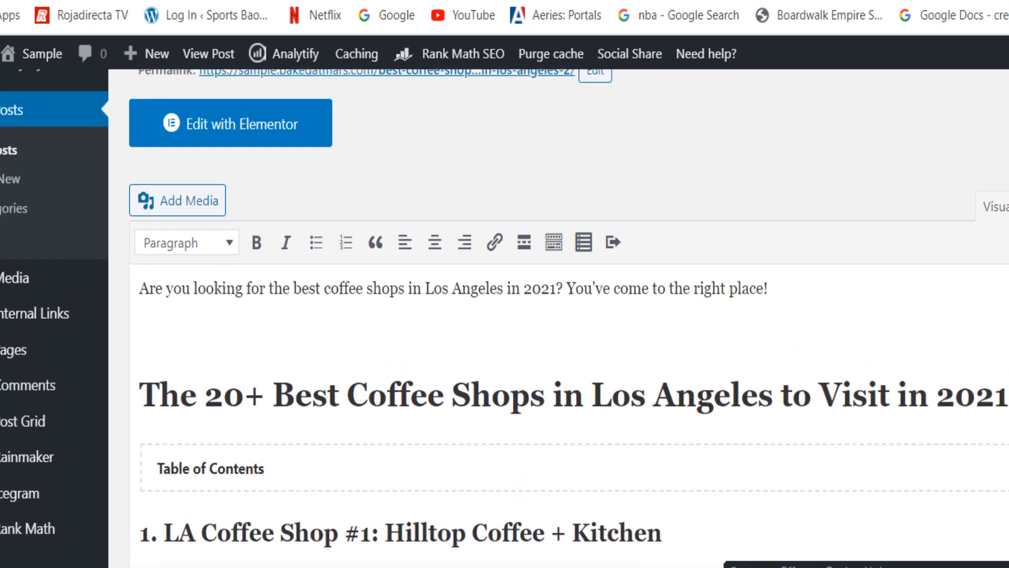
pyautogui.scroll(-10, 568, 315)
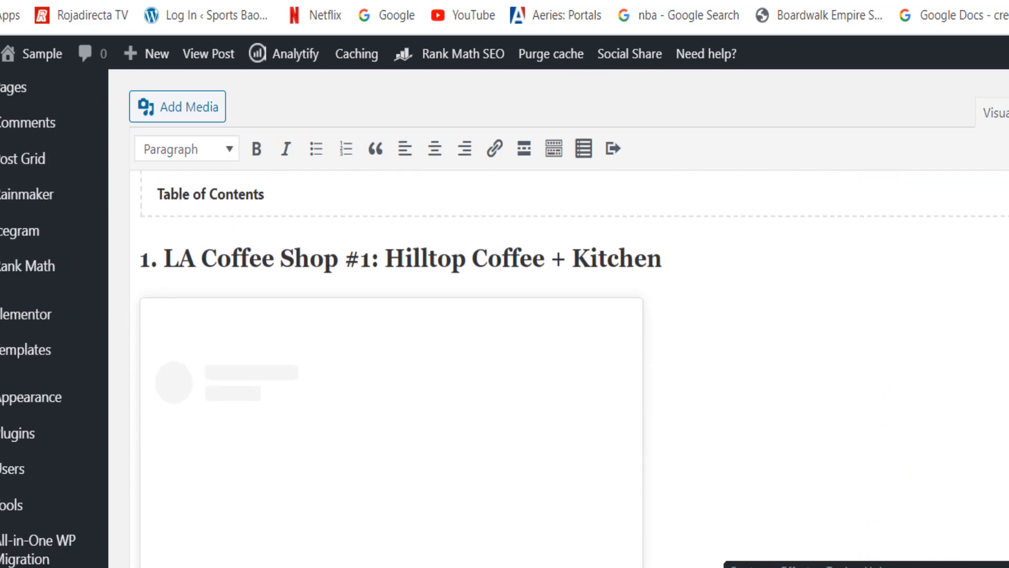
pyautogui.scroll(-6, 568, 315)
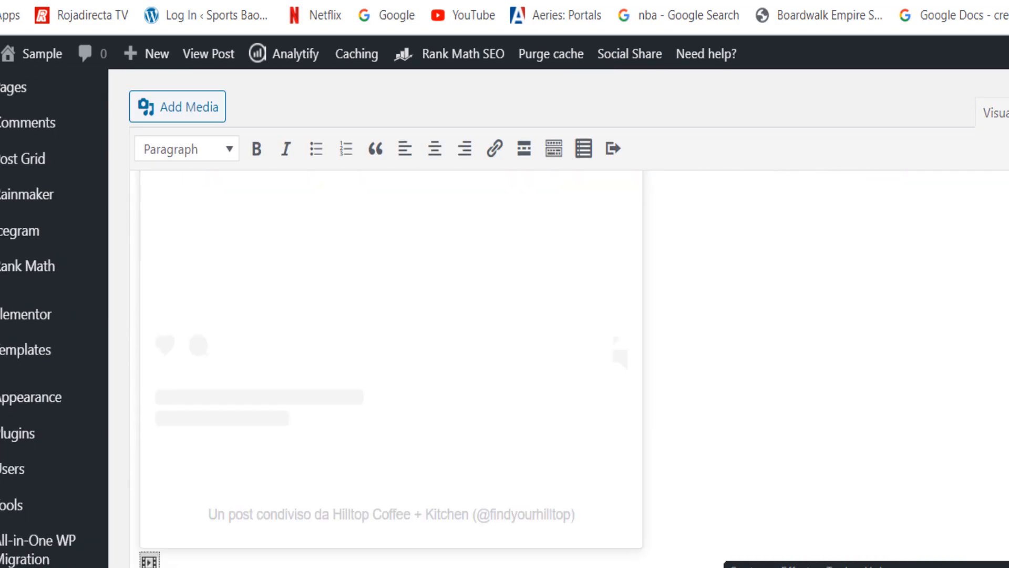
pyautogui.scroll(9, 567, 316)
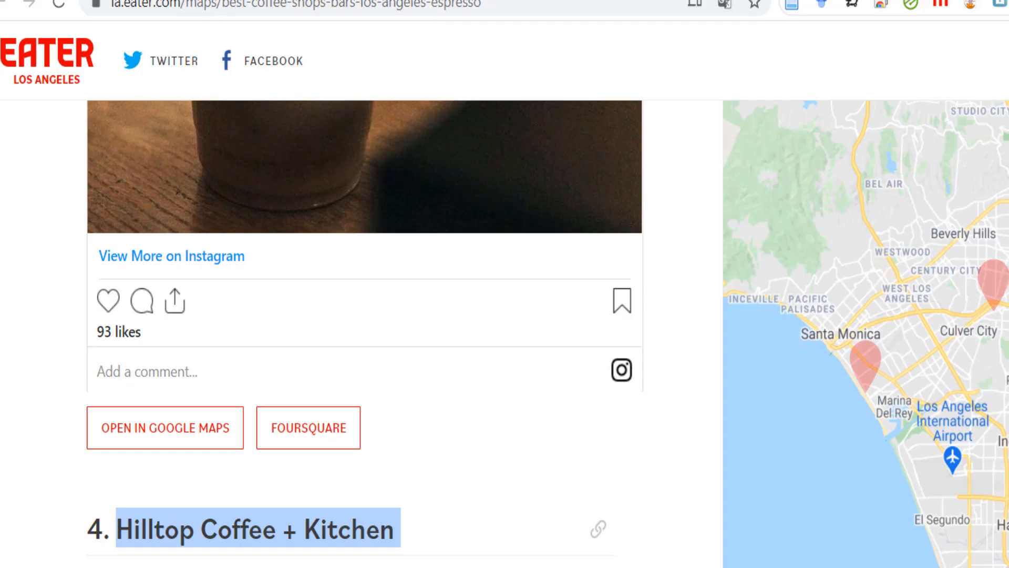
pyautogui.scroll(6, 347, 315)
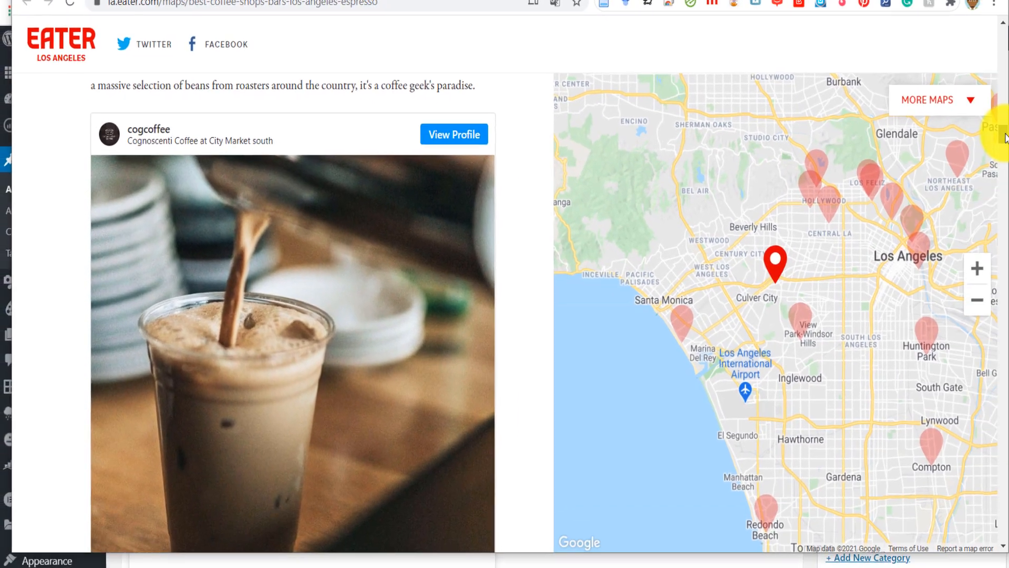
# - Examine the Eater article's Hilltop Coffee + Kitchen entry for references to its Los Angeles location
pyautogui.moveTo(985, 132); pyautogui.dragTo(982, 159)
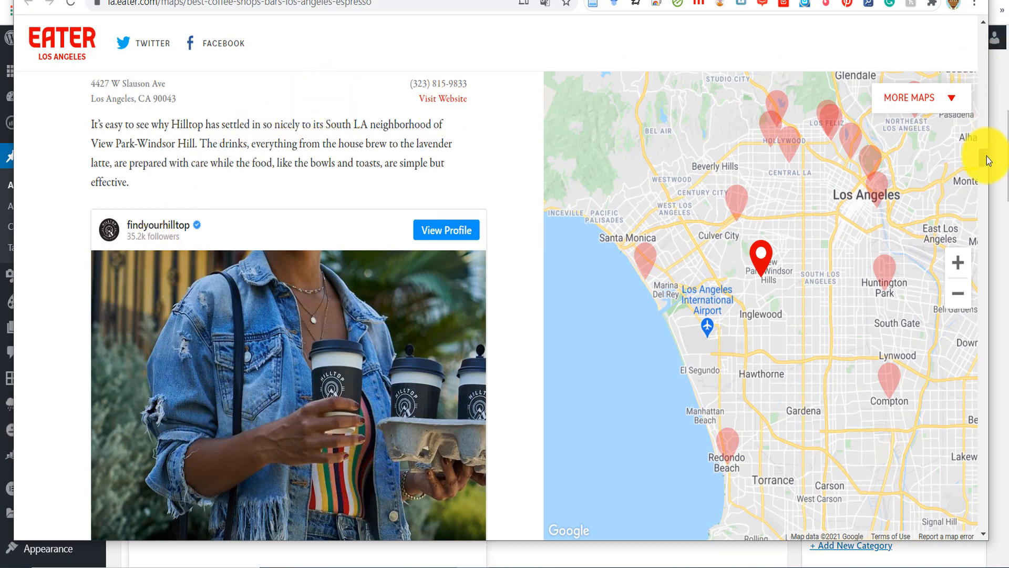
pyautogui.moveTo(986, 157)
pyautogui.mouseDown()
pyautogui.moveTo(983, 172)
pyautogui.moveTo(986, 147)
pyautogui.mouseUp()
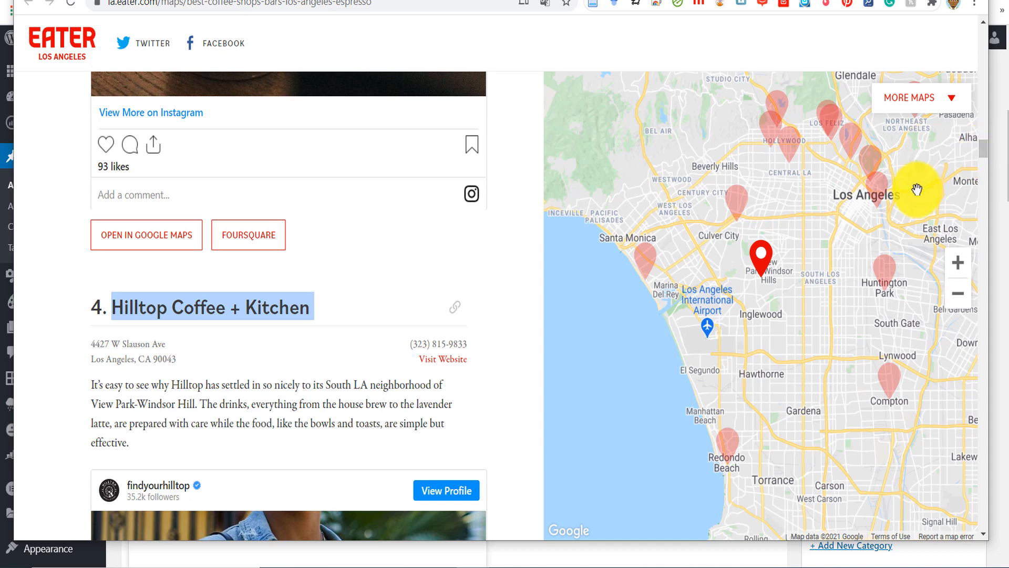
pyautogui.click(377, 381)
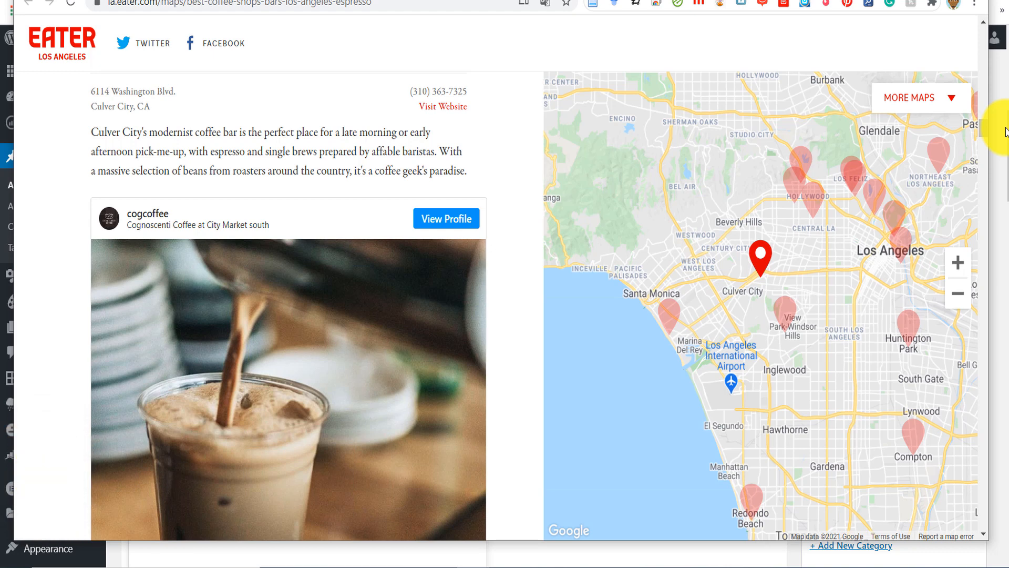
pyautogui.moveTo(983, 128); pyautogui.dragTo(988, 150)
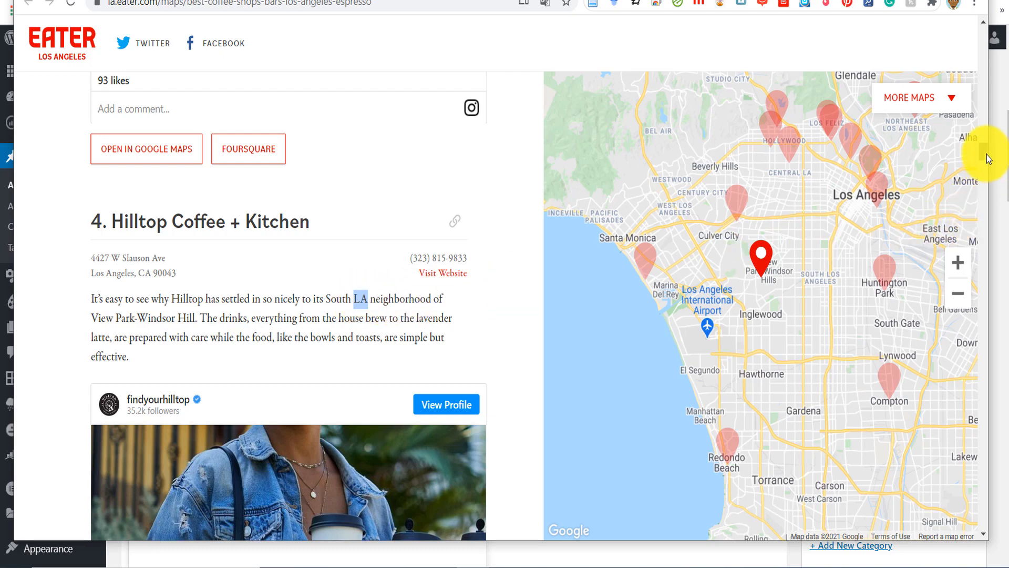
# - Look through the article's following coffee shop entries for local place names, such as Hollywood's Media District in the Sightglass Coffee description
pyautogui.moveTo(986, 155); pyautogui.dragTo(976, 199)
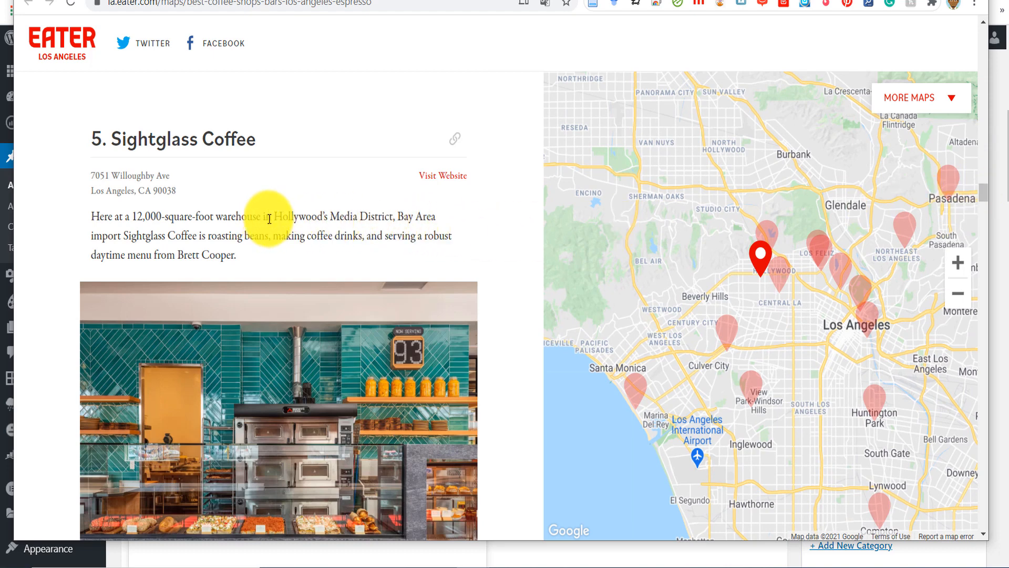
pyautogui.moveTo(275, 215); pyautogui.dragTo(445, 224)
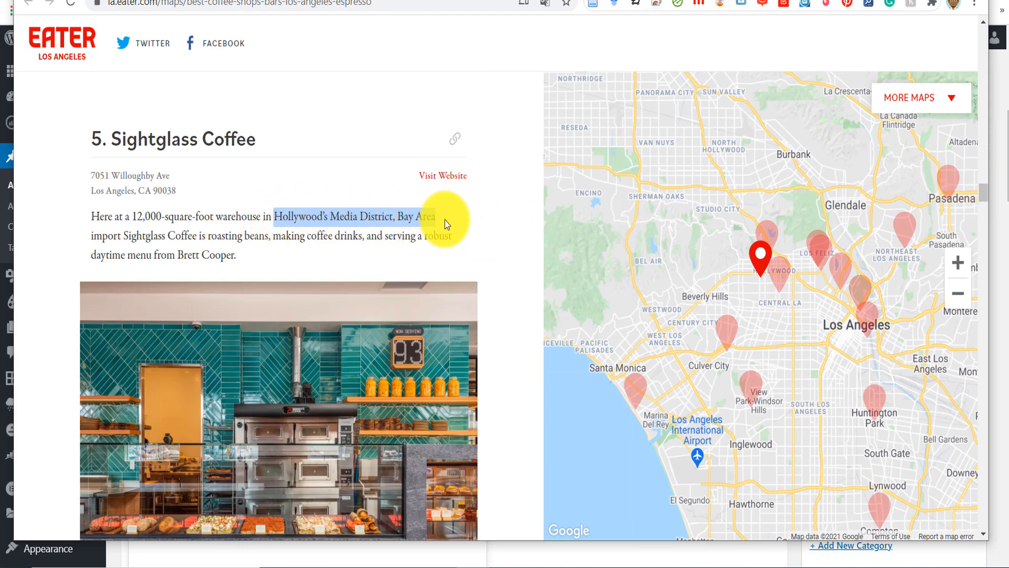
pyautogui.moveTo(982, 191); pyautogui.dragTo(977, 253)
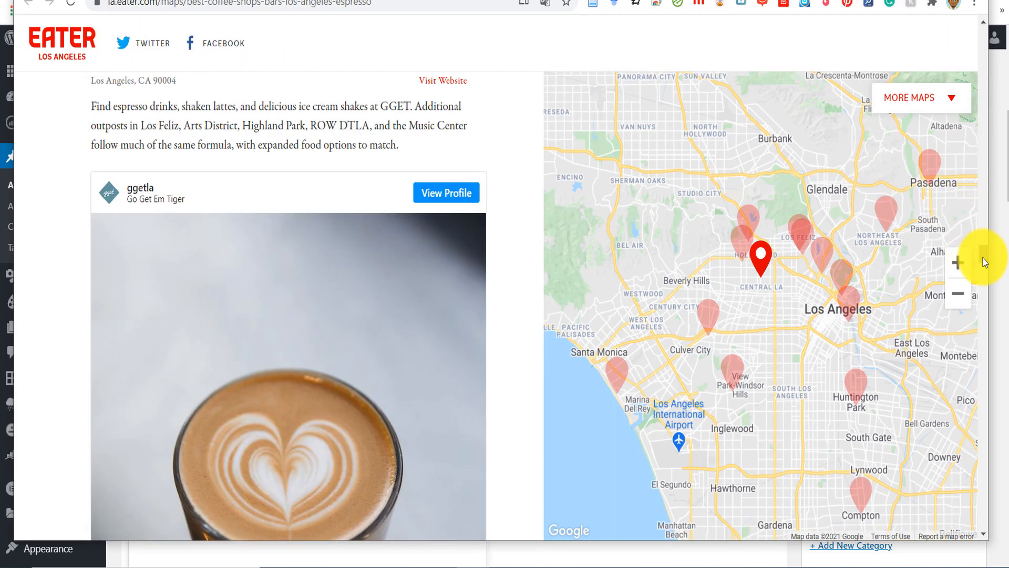
pyautogui.moveTo(983, 258); pyautogui.dragTo(991, 292)
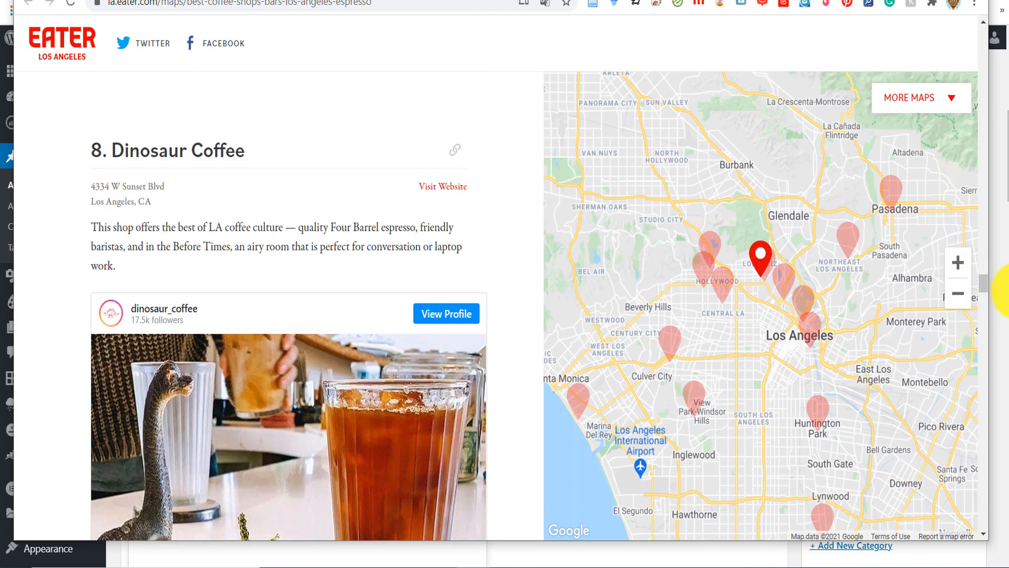
# - Copy the name Dinosaur Coffee from the Eater article and extend the draft's placeholder text with "bzsfbzsfb"
pyautogui.moveTo(248, 153); pyautogui.dragTo(107, 151)
pyautogui.hotkey('ctrl', 'c')
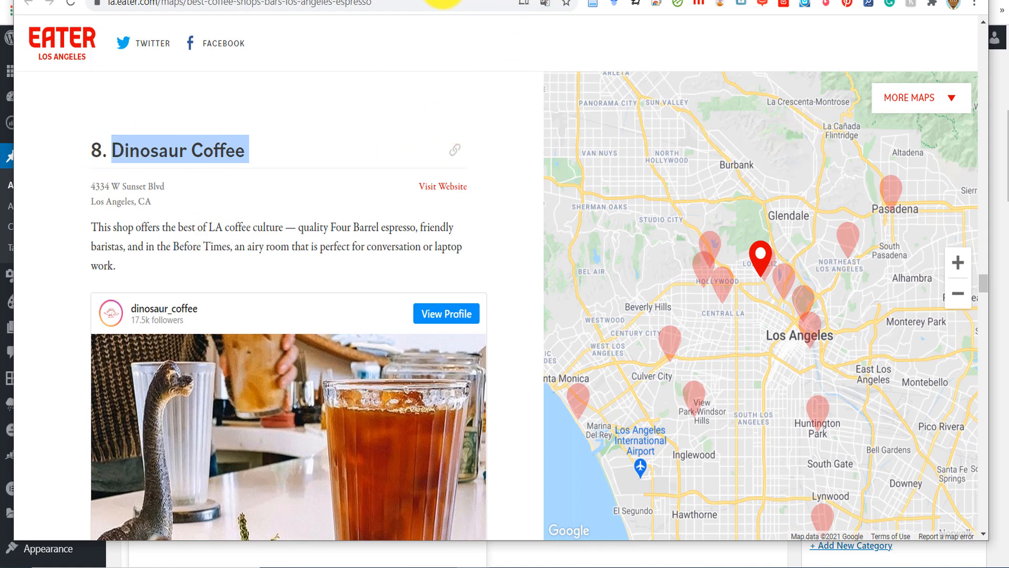
pyautogui.moveTo(1007, 153); pyautogui.dragTo(1007, 130)
pyautogui.write('bzsfbzsfb')
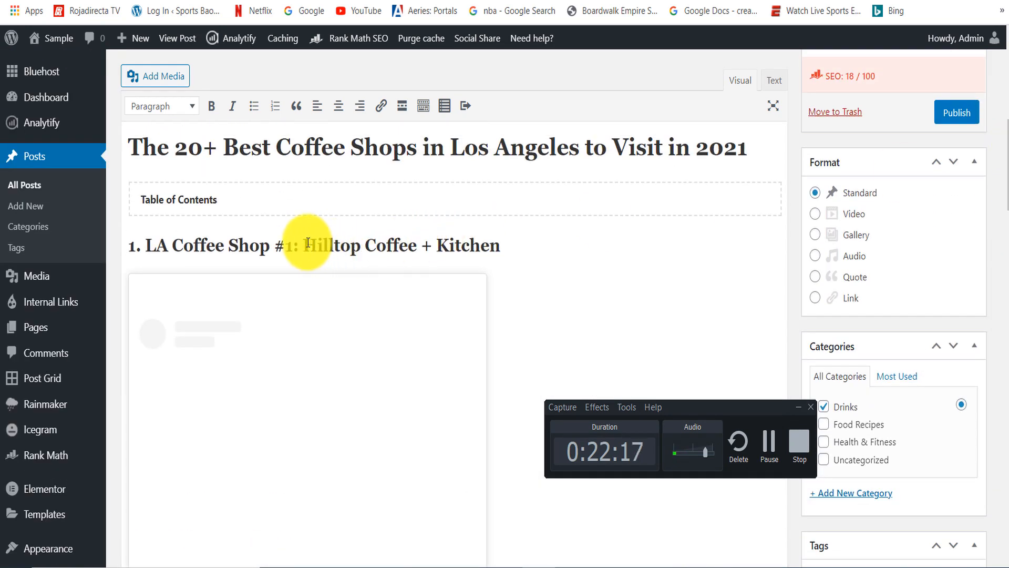
pyautogui.moveTo(308, 242); pyautogui.dragTo(527, 237)
pyautogui.moveTo(1007, 131); pyautogui.dragTo(1002, 224)
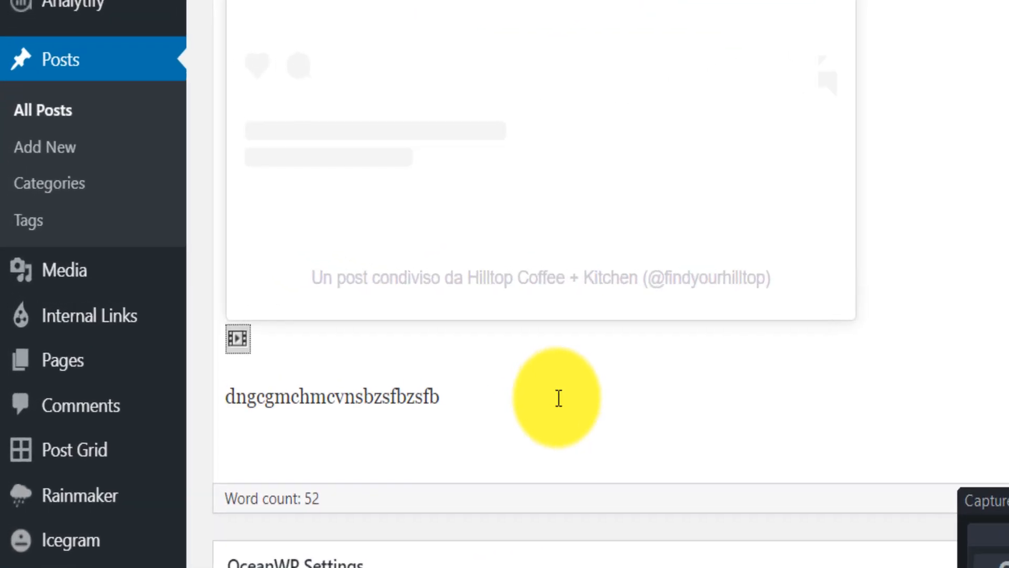
# - Add "2. Dinosaur Coffee" below the placeholder text and give it the same heading style as the Hilltop entry
pyautogui.press('Return')
pyautogui.write('2.')
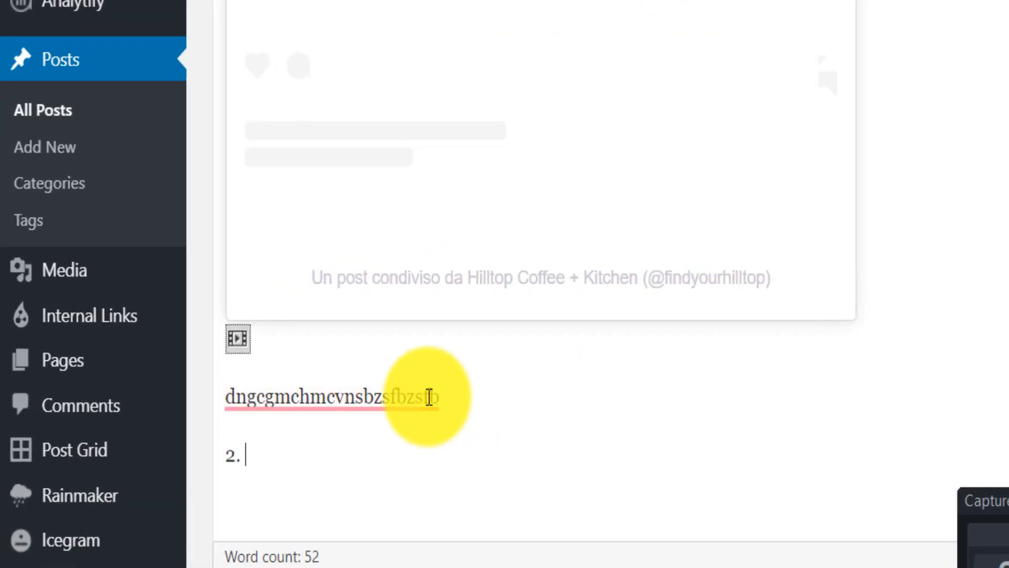
pyautogui.hotkey('ctrl', 'v')
pyautogui.moveTo(379, 455); pyautogui.dragTo(236, 459)
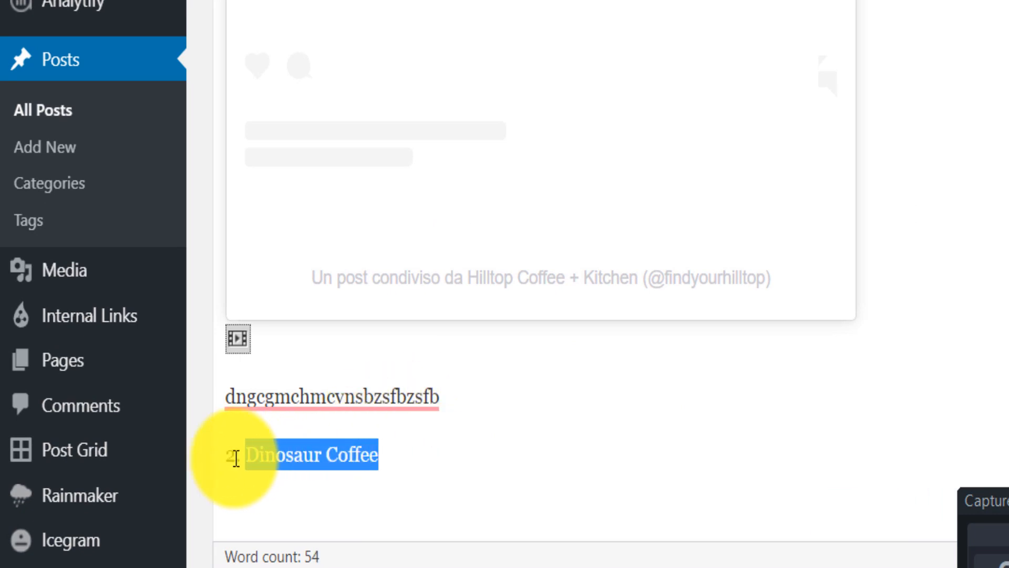
pyautogui.hotkey('alt', 'shift', '2')
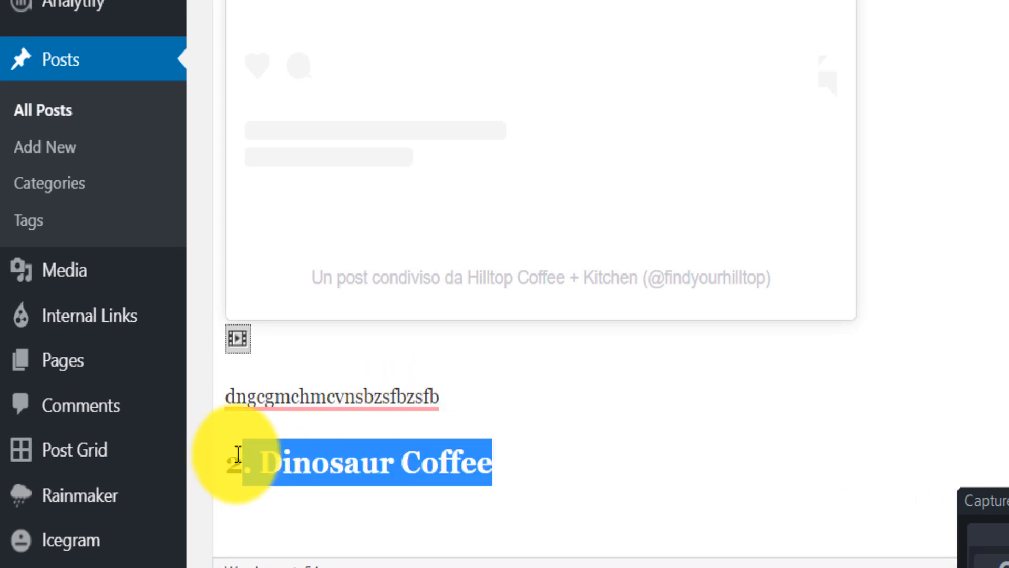
pyautogui.click(316, 462)
pyautogui.press('Return')
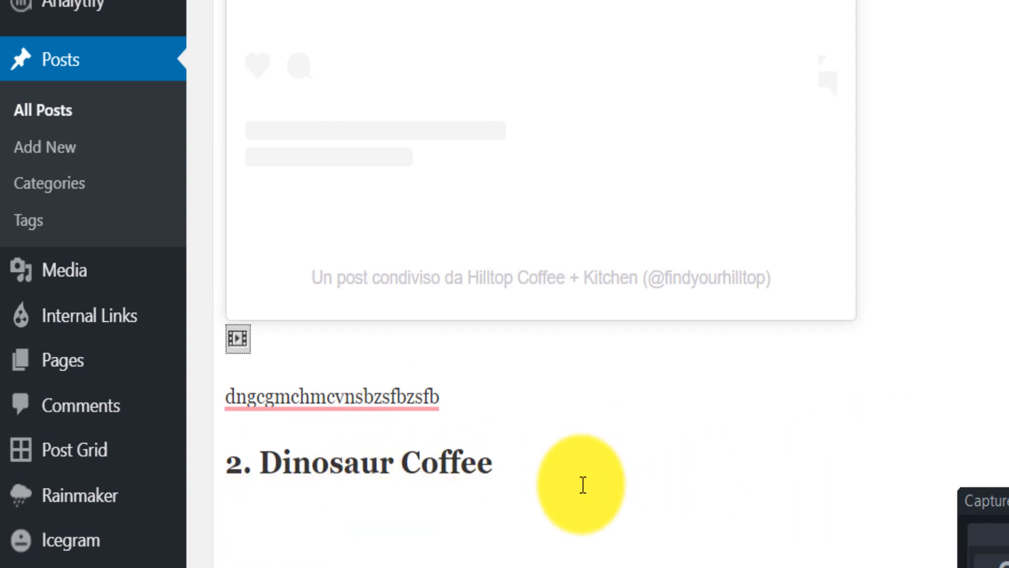
# - Copy the Dinosaur Coffee name from the draft heading, search Google for "Dinosaur Coffee la coffee instagram" and open the dinosaur_coffee profile
pyautogui.moveTo(581, 484); pyautogui.dragTo(265, 451)
pyautogui.hotkey('ctrl', 'c')
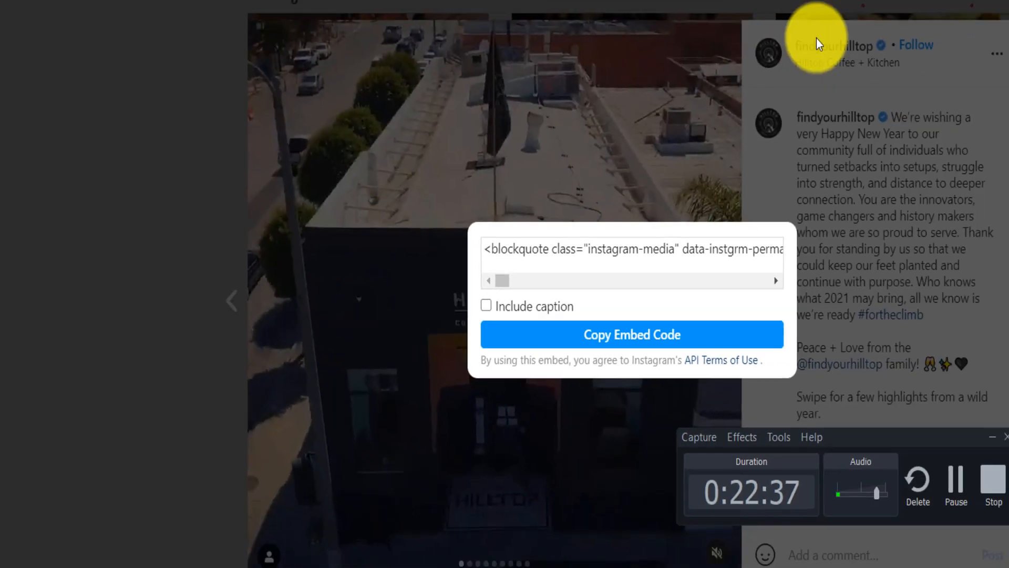
pyautogui.click(901, 86)
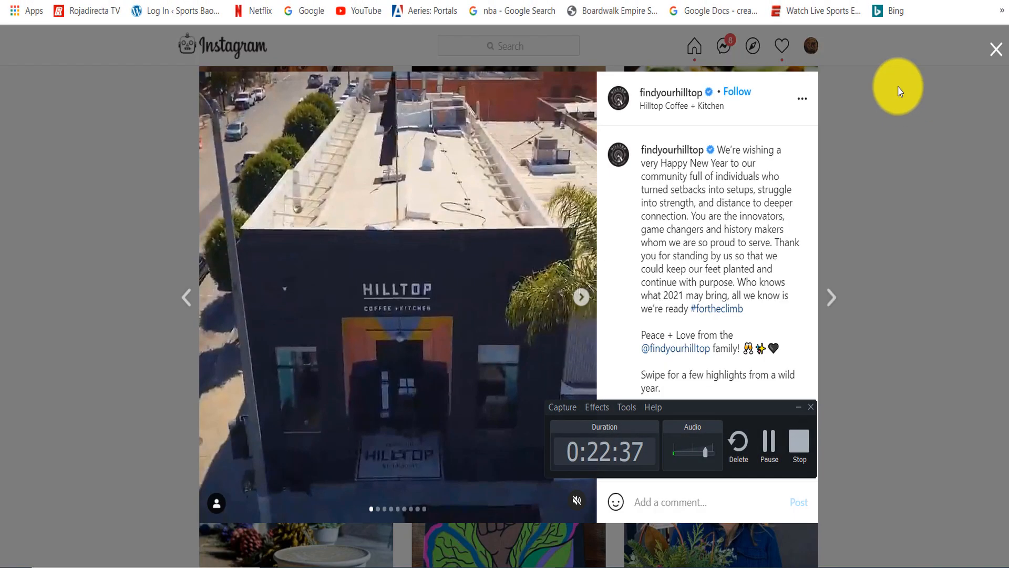
pyautogui.hotkey('ctrl', 't')
pyautogui.hotkey('ctrl', 'v')
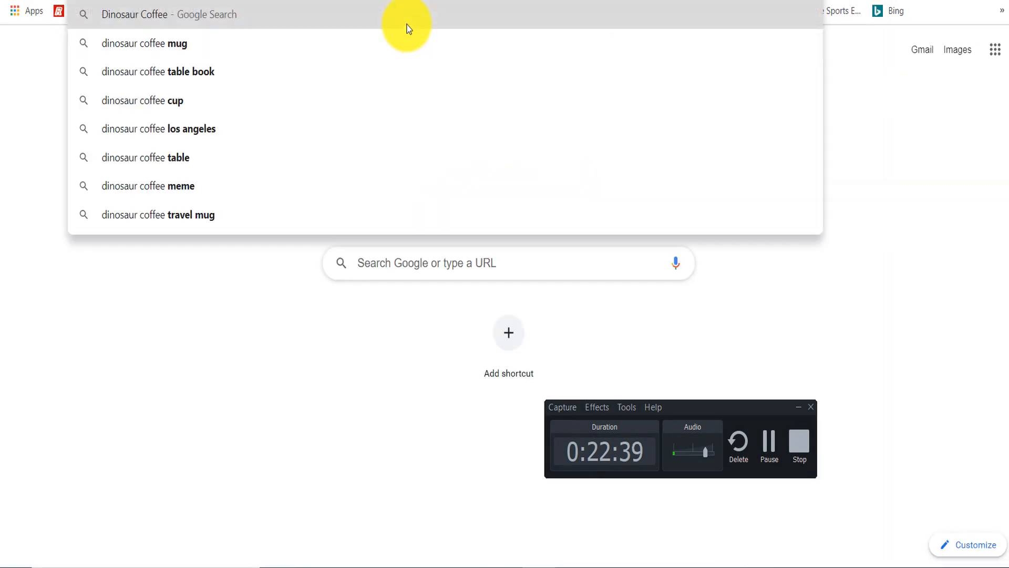
pyautogui.write('la')
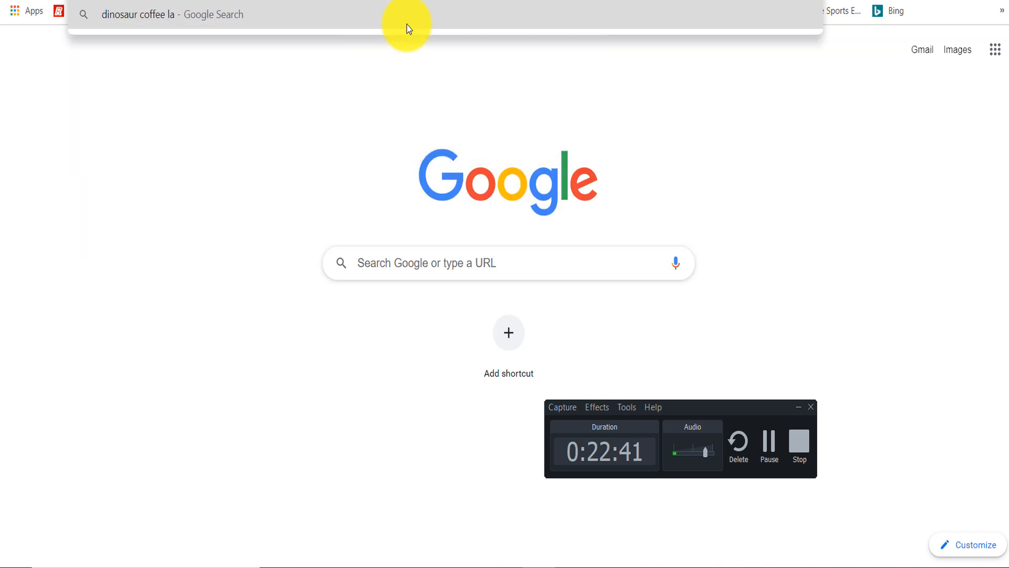
pyautogui.write(' coffee instagram')
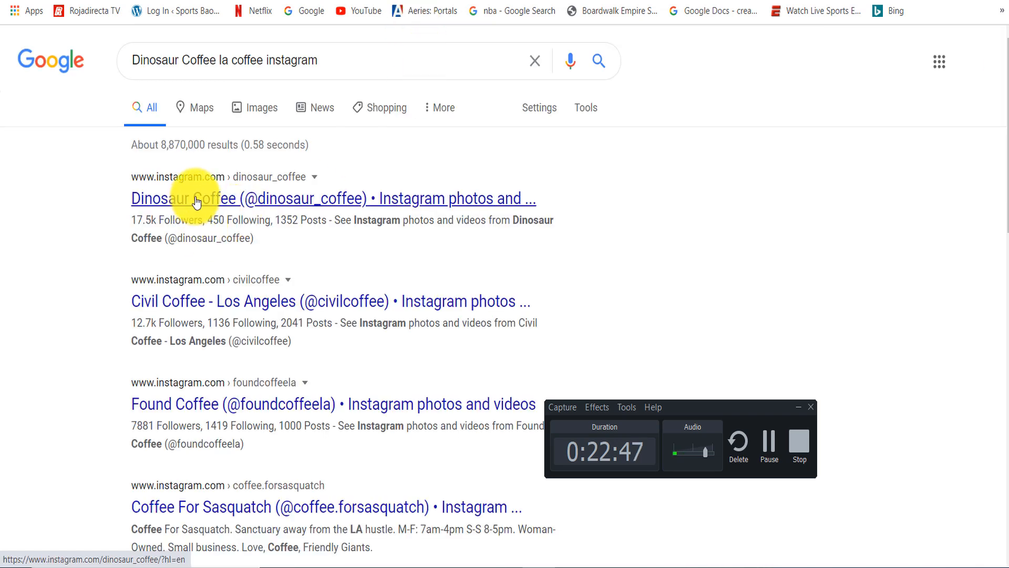
pyautogui.click(196, 202)
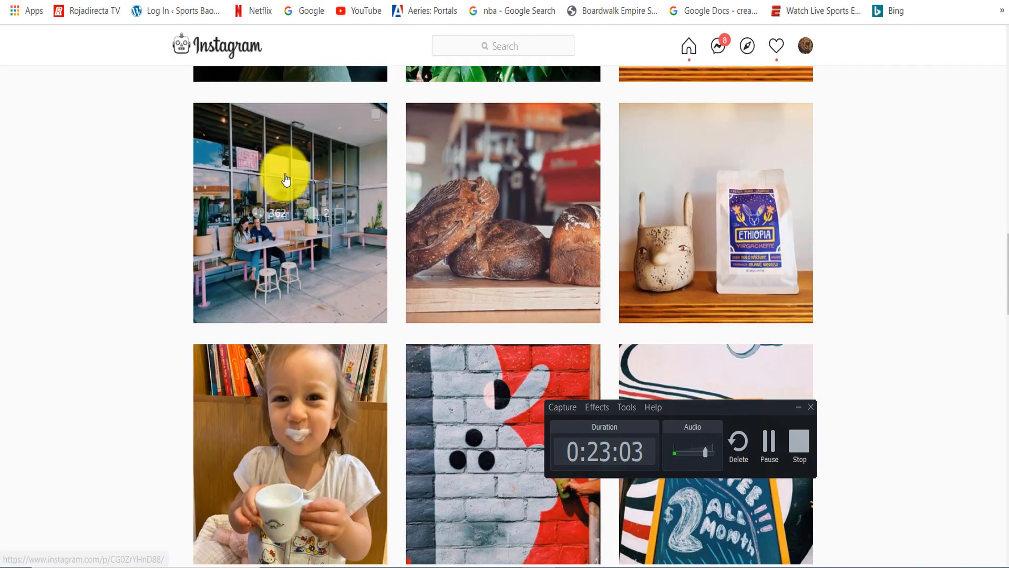
# - Open the dinosaur_coffee storefront post showing two people at a patio table and copy its embed code without the caption
pyautogui.click(283, 176)
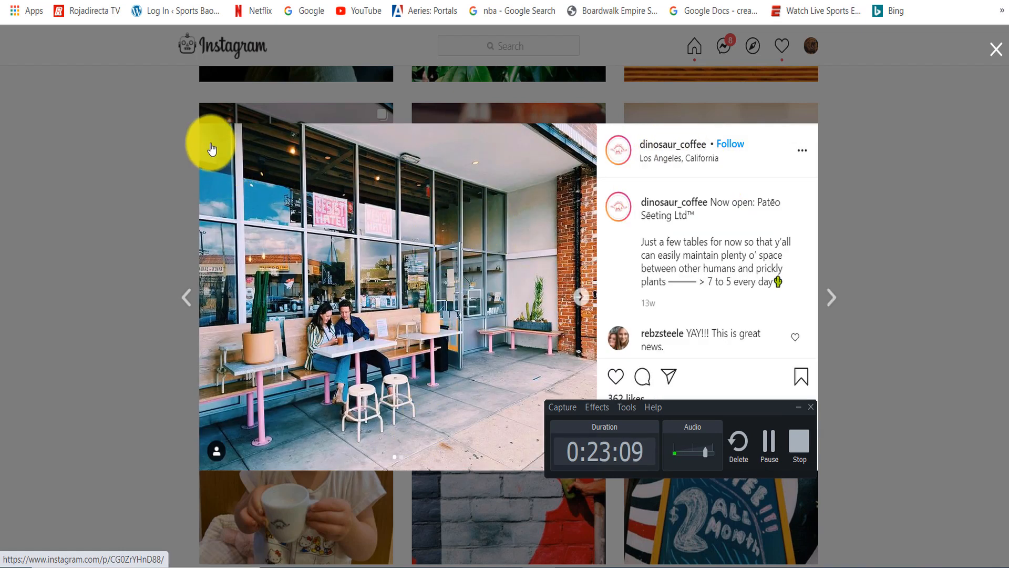
pyautogui.rightClick(417, 188)
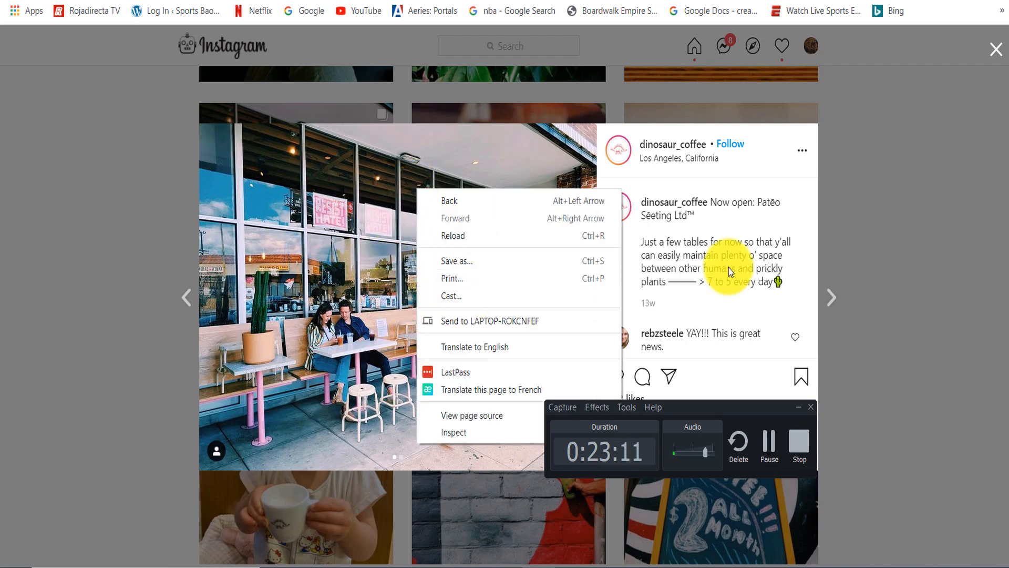
pyautogui.click(962, 197)
pyautogui.click(349, 169)
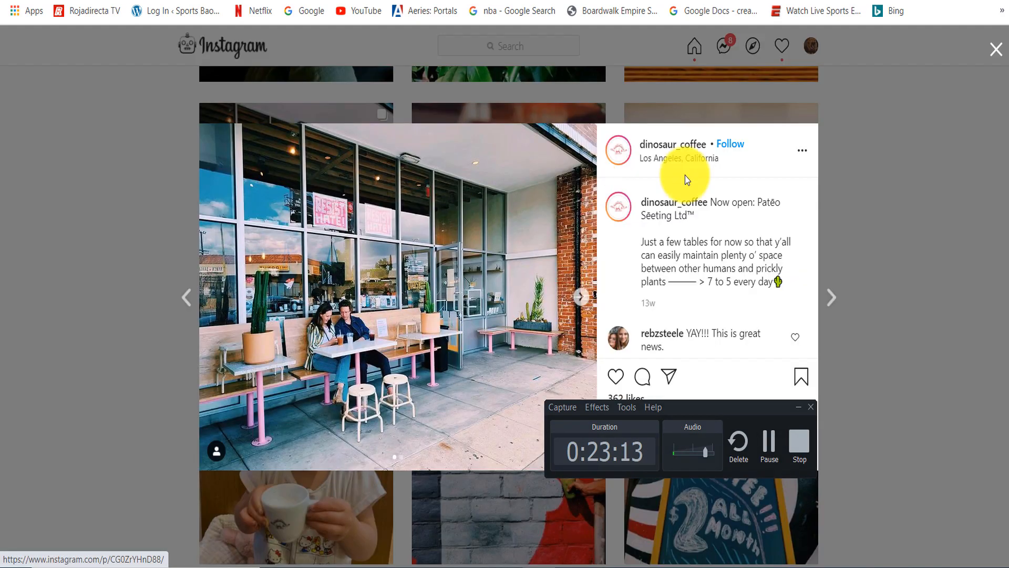
pyautogui.click(804, 153)
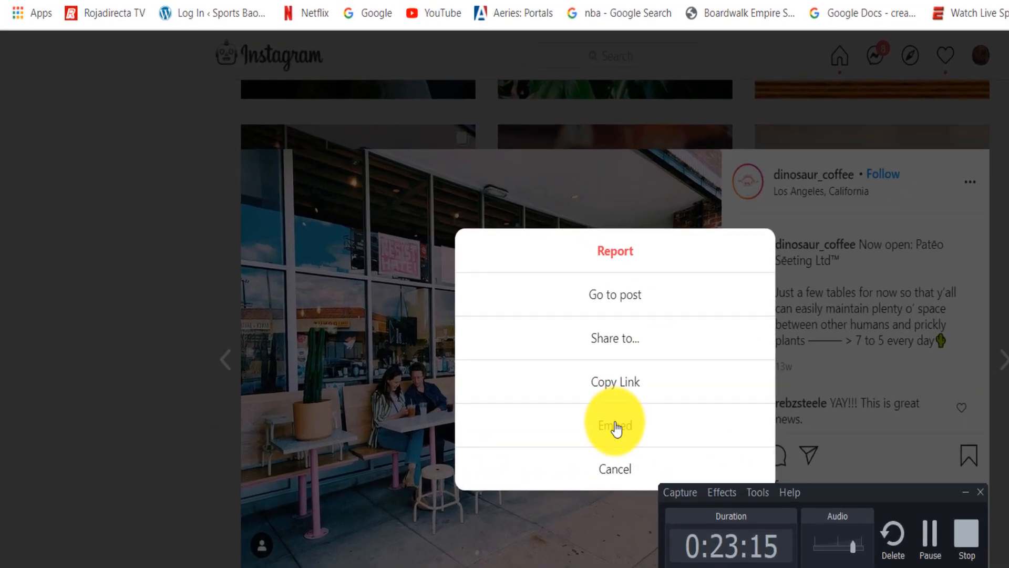
pyautogui.click(506, 349)
pyautogui.click(555, 427)
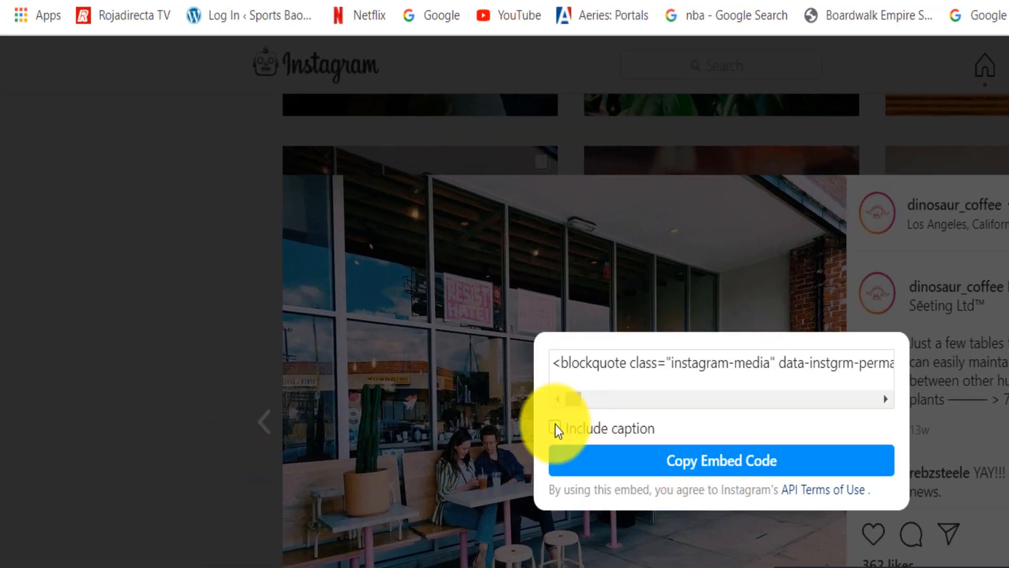
pyautogui.click(728, 476)
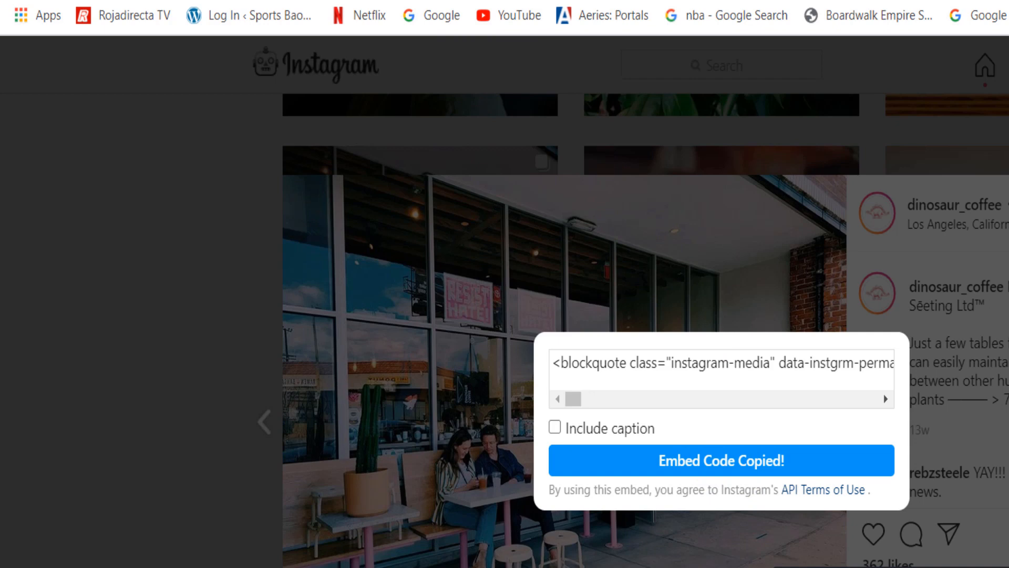
# - Insert the copied Instagram embed code below the "2. Dinosaur Coffee" heading in the WordPress post's HTML and check the embed on the live page
pyautogui.click(347, 1)
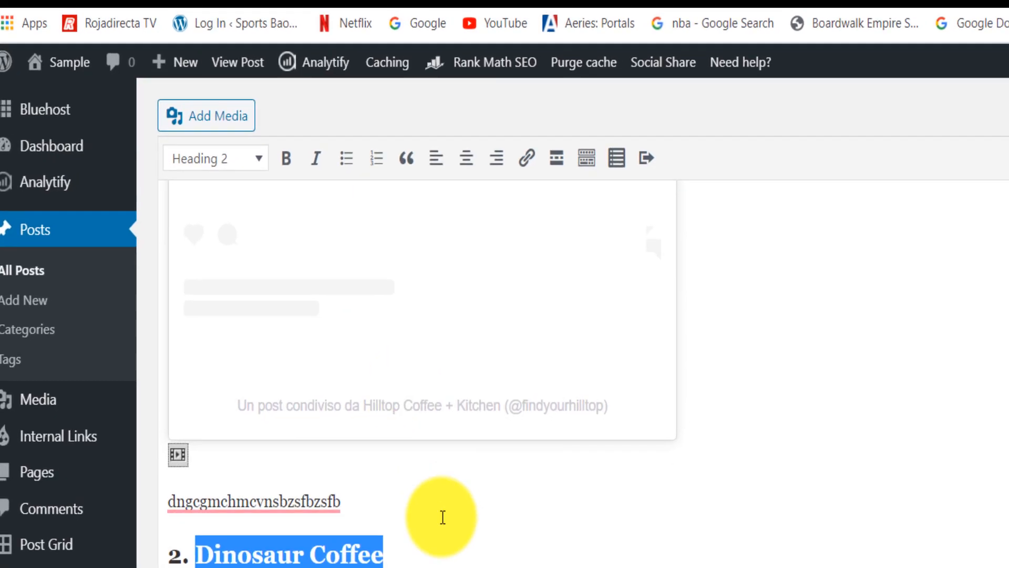
pyautogui.click(452, 565)
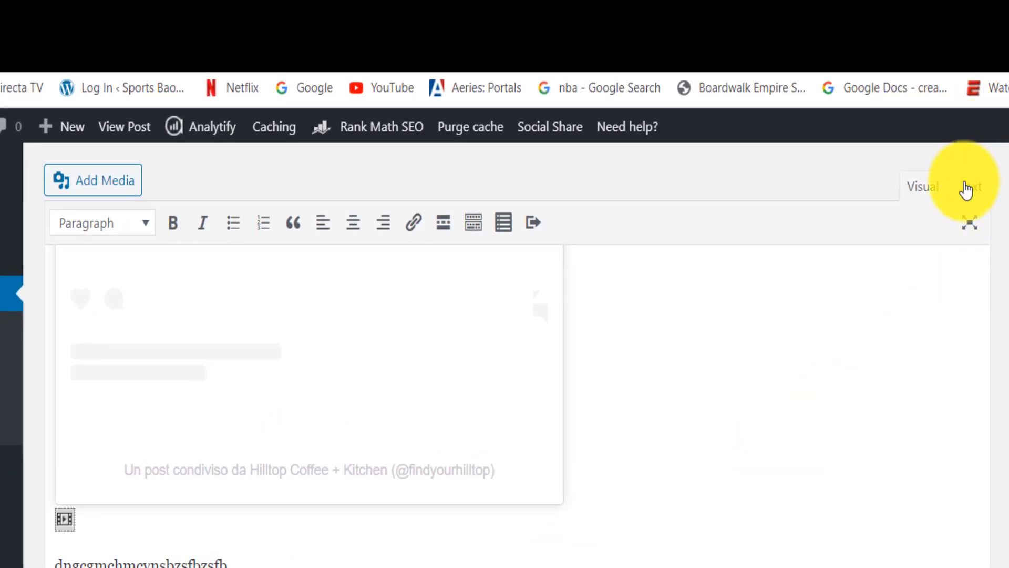
pyautogui.click(967, 185)
pyautogui.scroll(5, 731, 371)
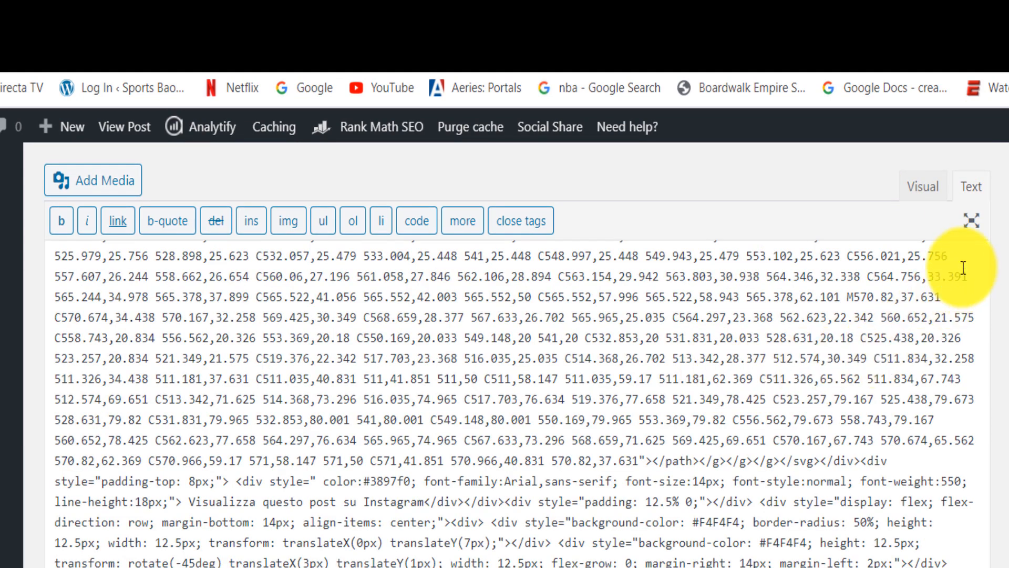
pyautogui.click(916, 188)
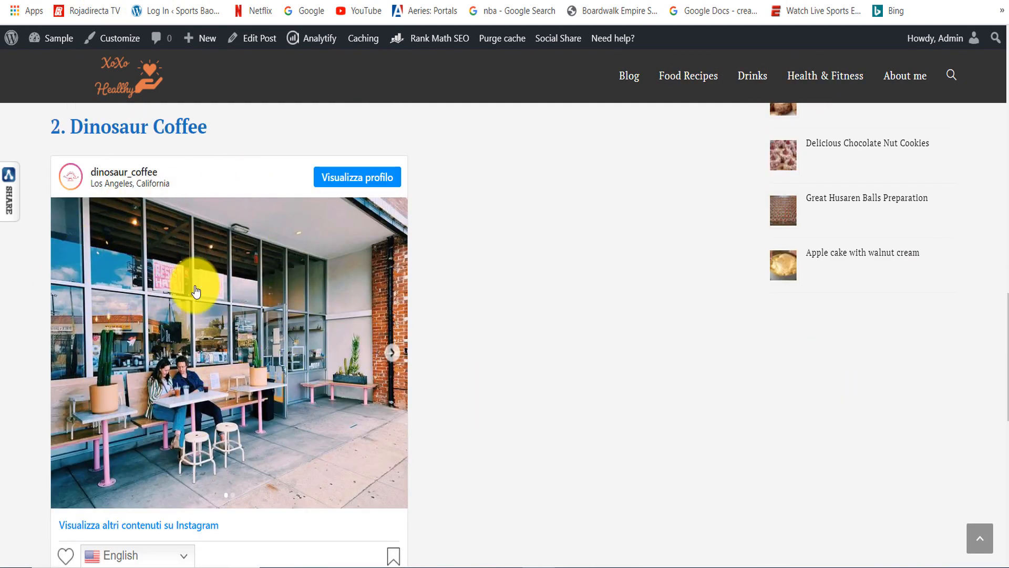
pyautogui.moveTo(1005, 323); pyautogui.dragTo(1004, 334)
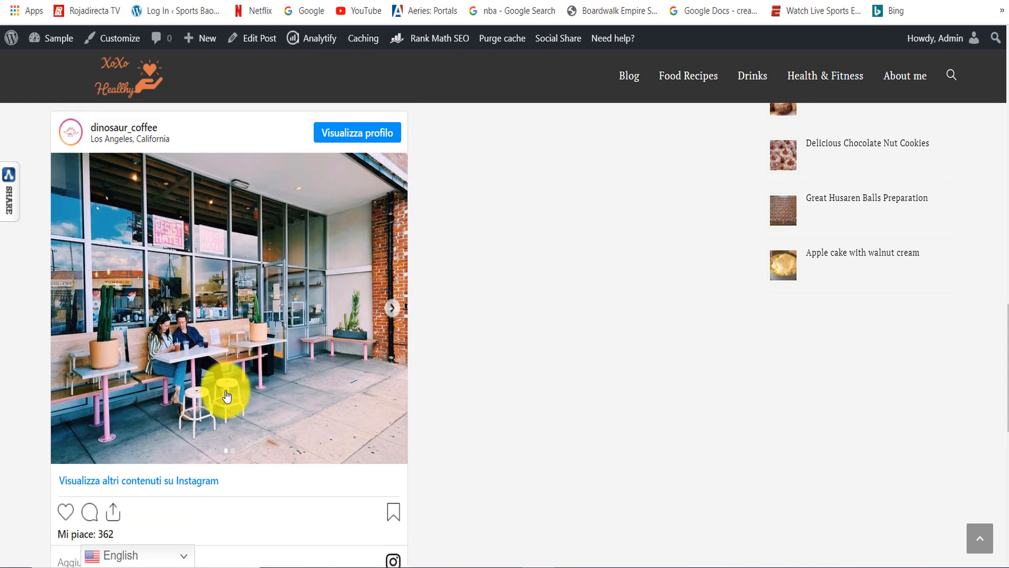
# - Close the Instagram embed dialog, search Google for "download instagram photos" and open Ingramer's Instagram Photo Downloader
pyautogui.click(604, 1)
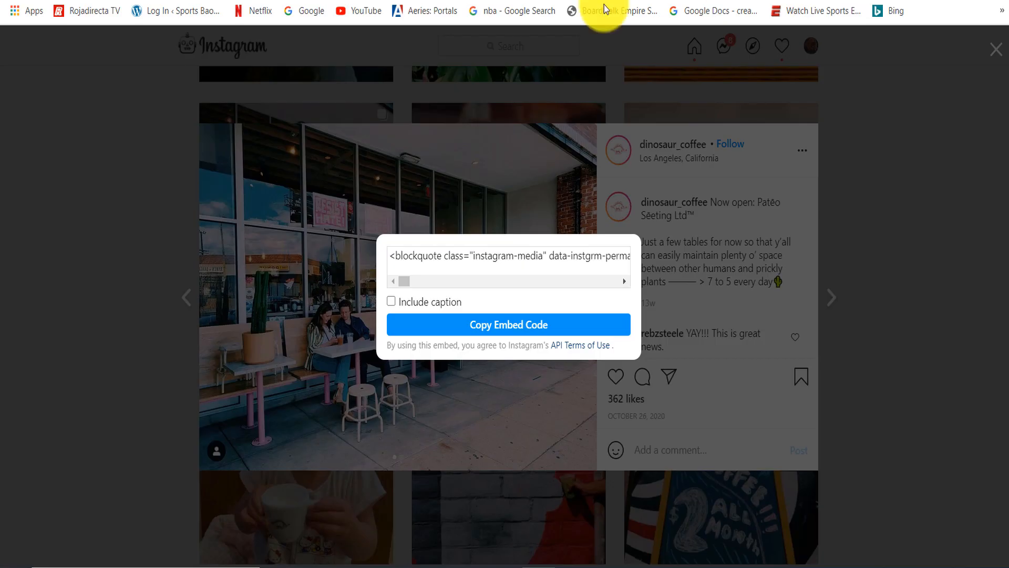
pyautogui.click(939, 144)
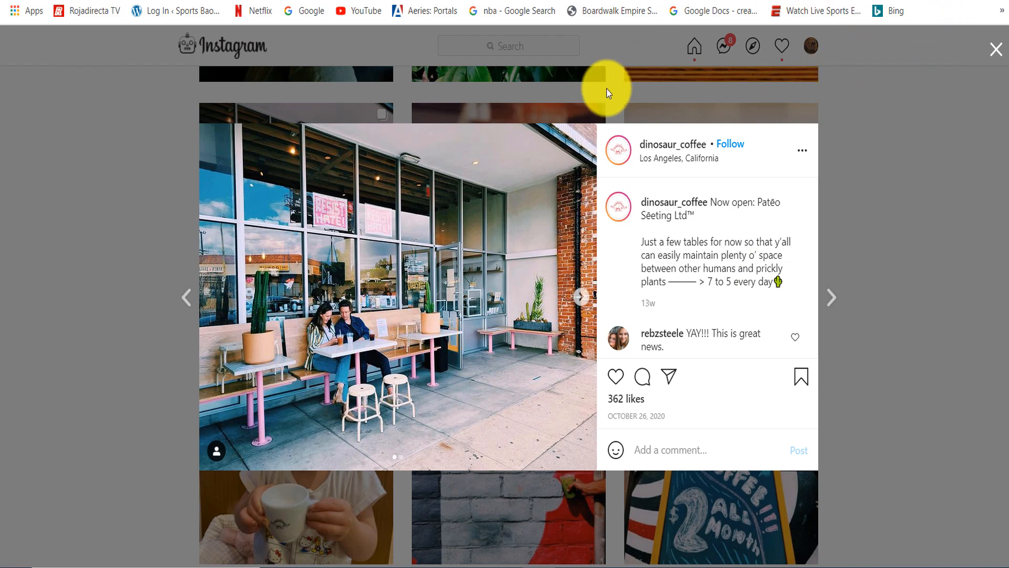
pyautogui.hotkey('ctrl', 't')
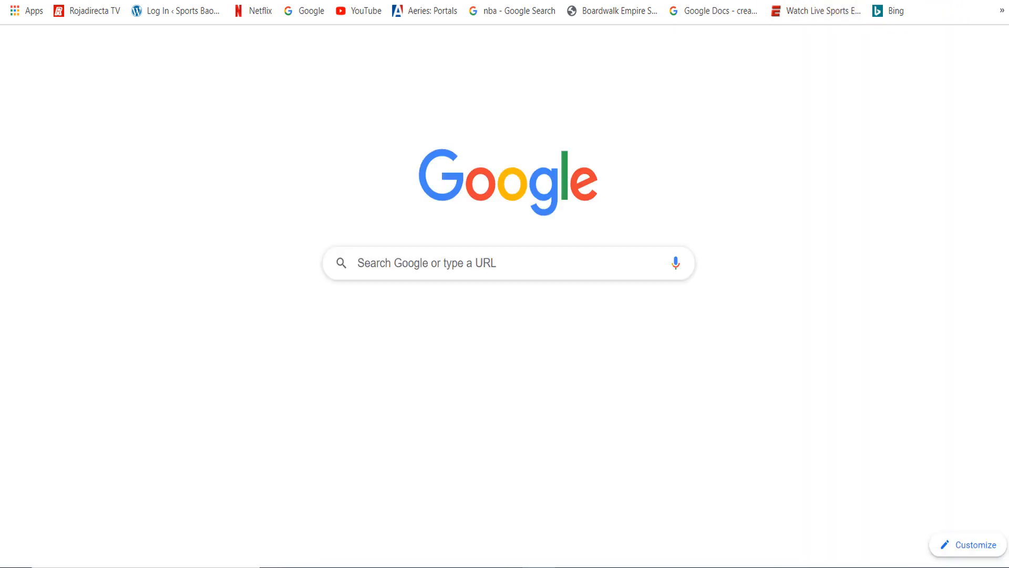
pyautogui.write('download')
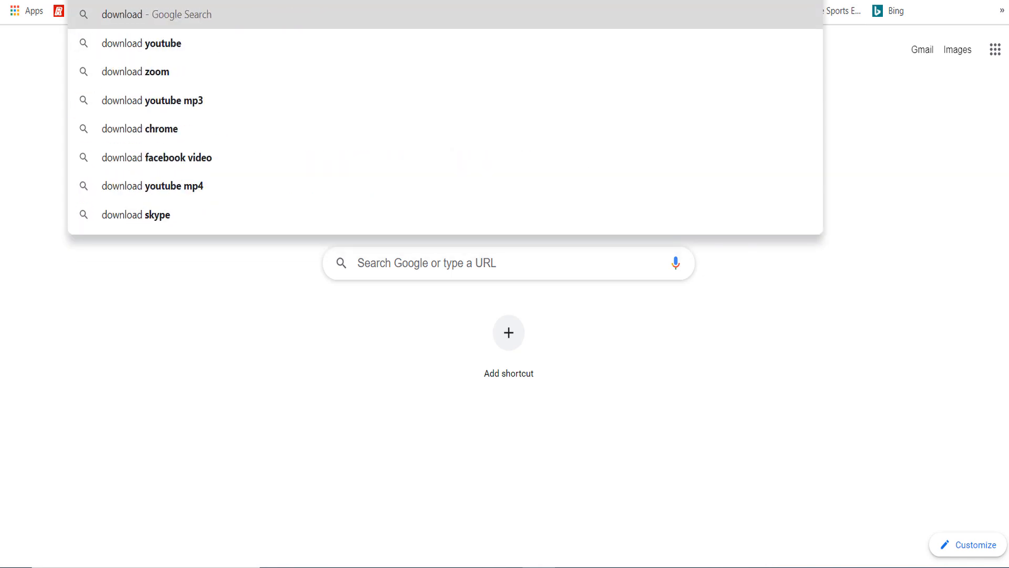
pyautogui.write(' insta')
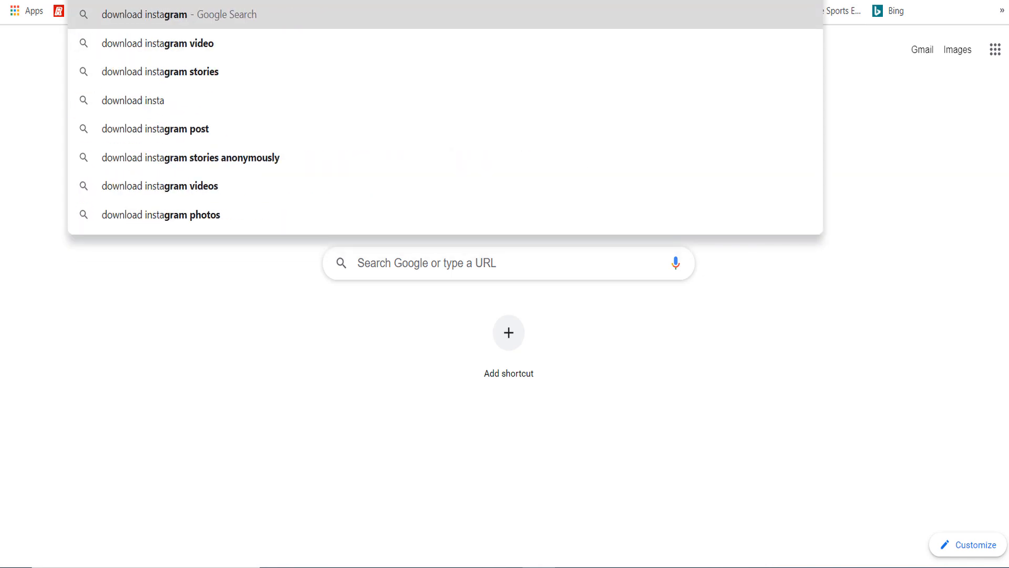
pyautogui.click(191, 210)
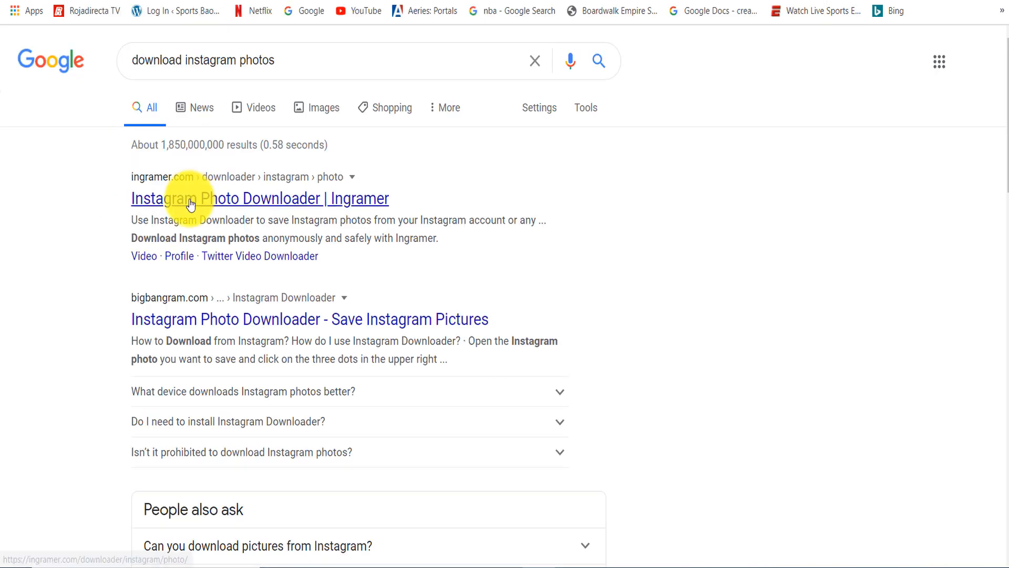
pyautogui.click(190, 200)
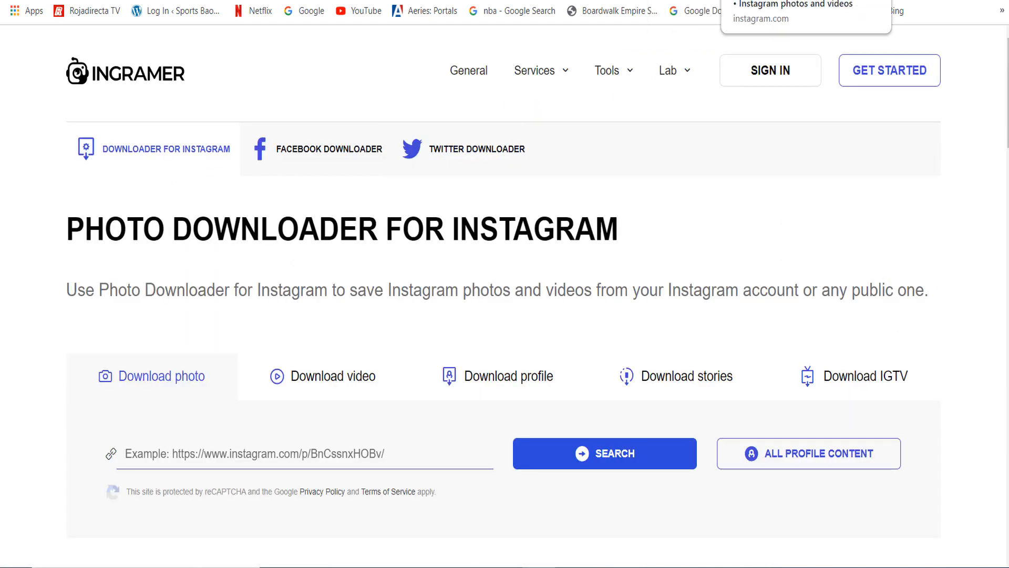
# - Look up the dinosaur_coffee post by its link in Ingramer, download the storefront photo and show the file in its folder
pyautogui.click(772, 1)
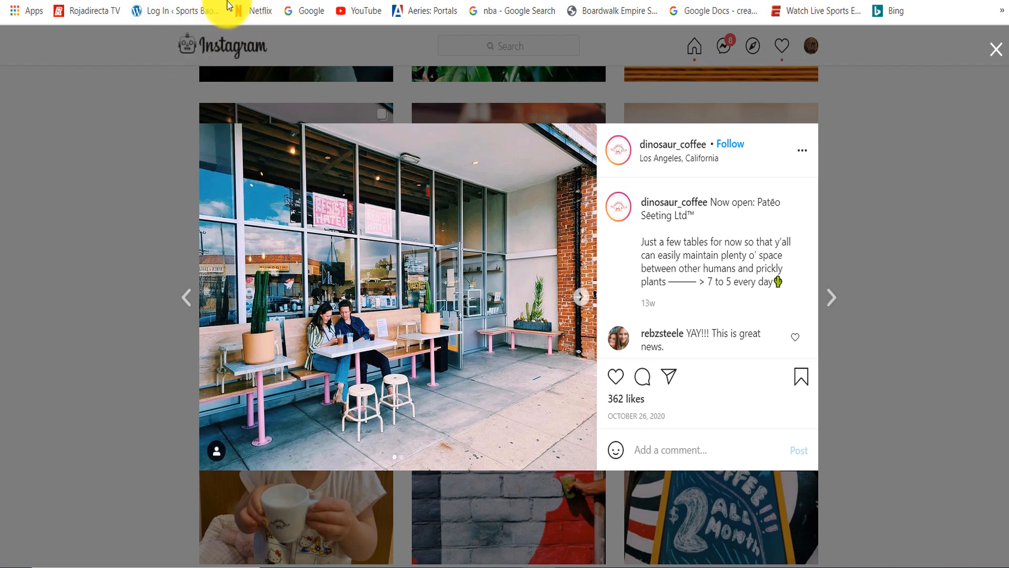
pyautogui.click(776, 1)
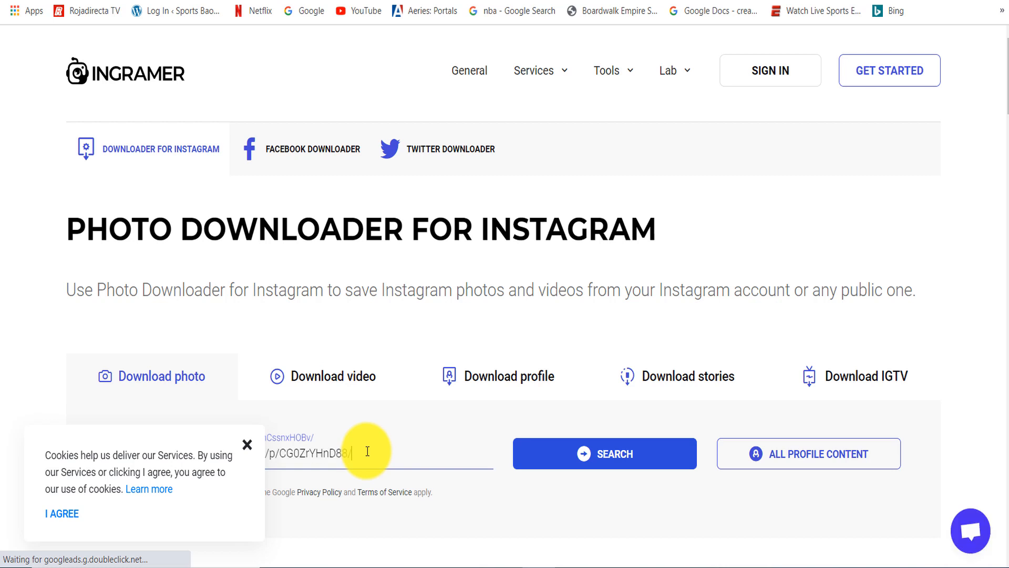
pyautogui.click(249, 446)
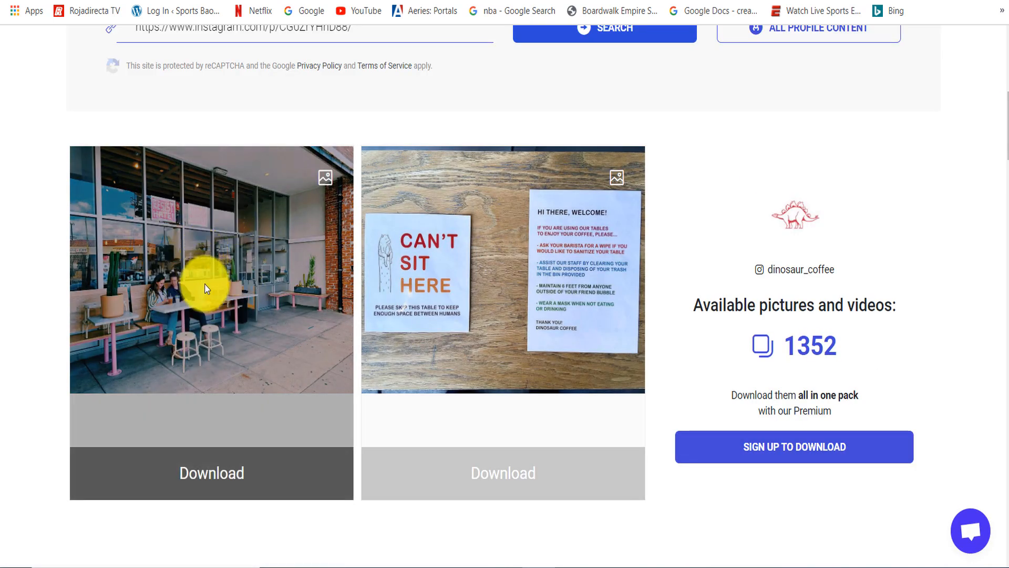
pyautogui.click(115, 477)
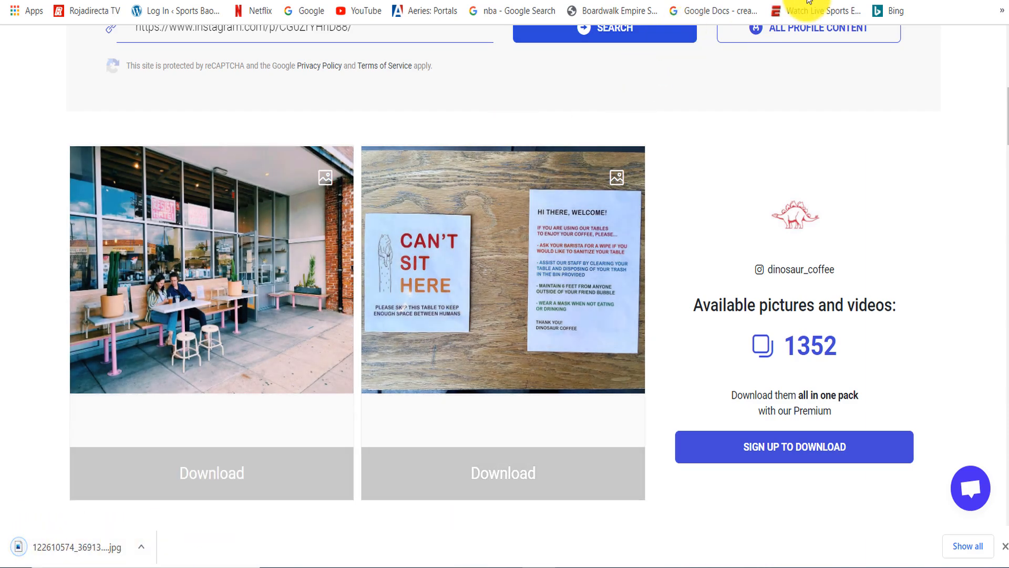
pyautogui.click(140, 548)
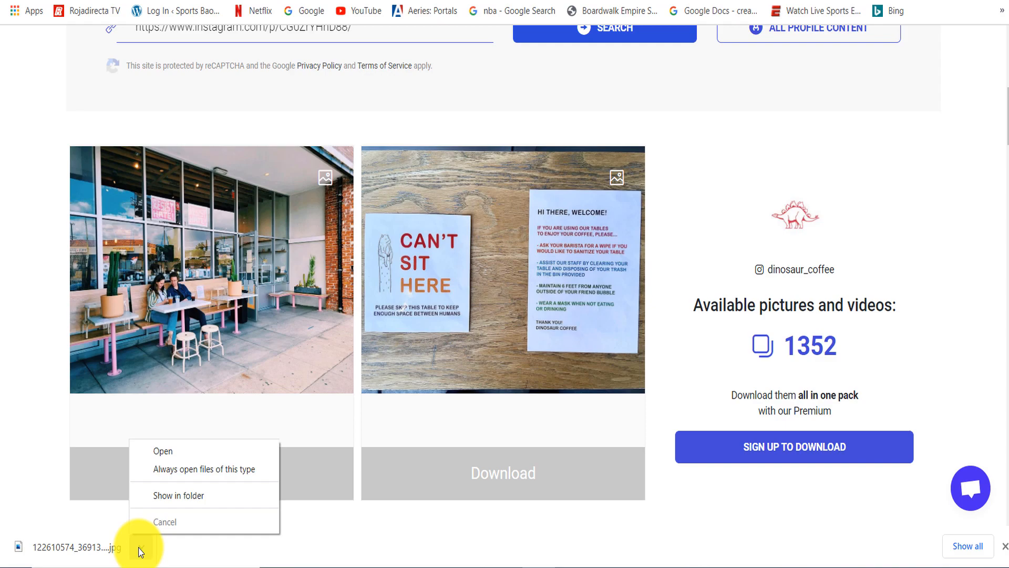
pyautogui.click(181, 498)
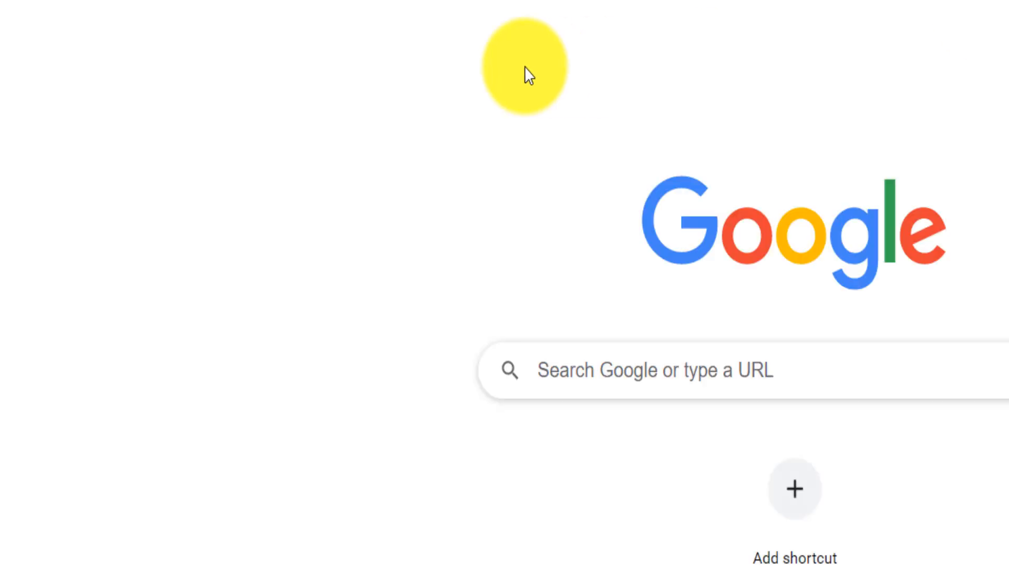
# - Search Google for "compress images" and open the Compress JPEG site
pyautogui.write('pre')
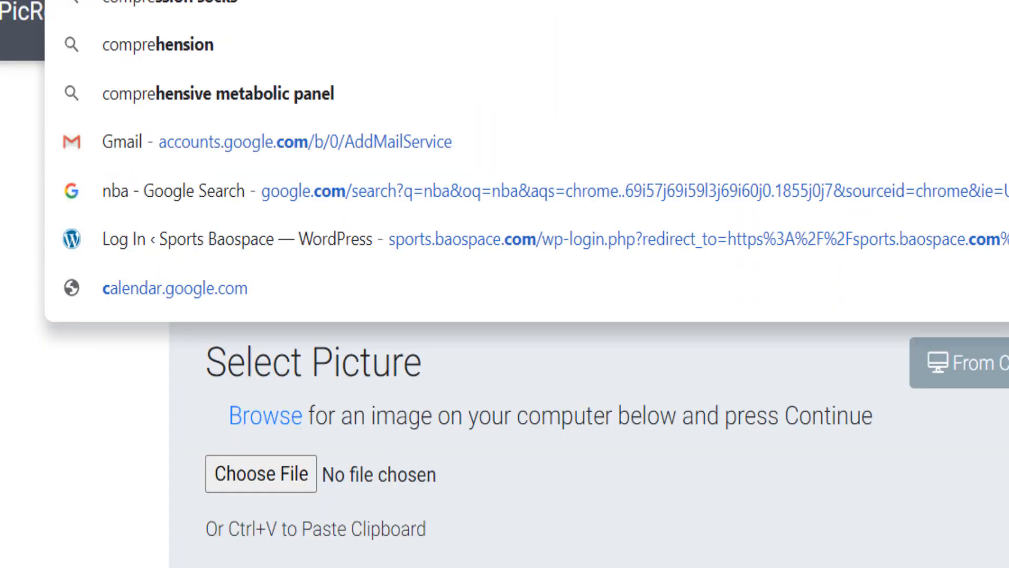
pyautogui.write('ss images')
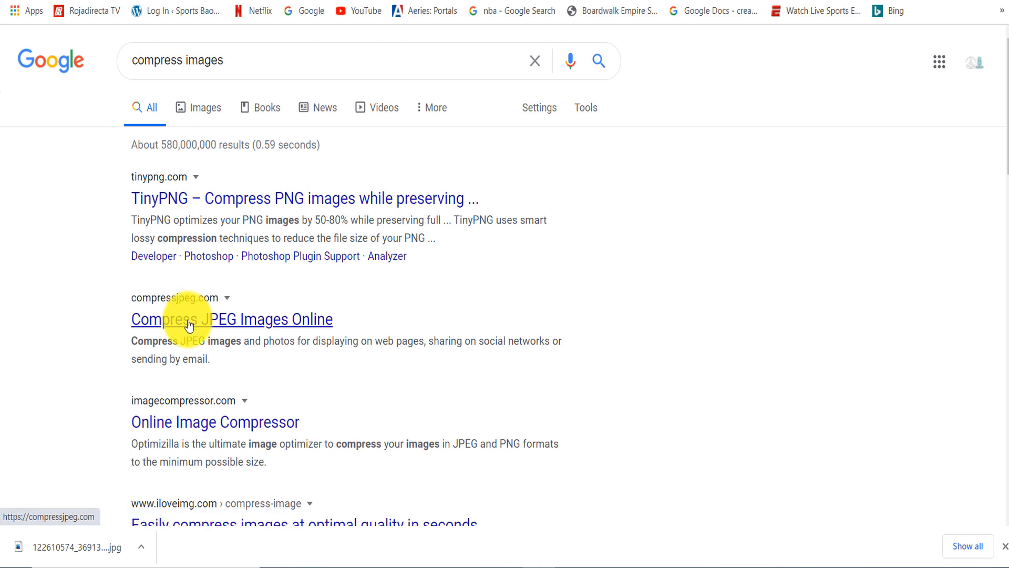
pyautogui.click(214, 315)
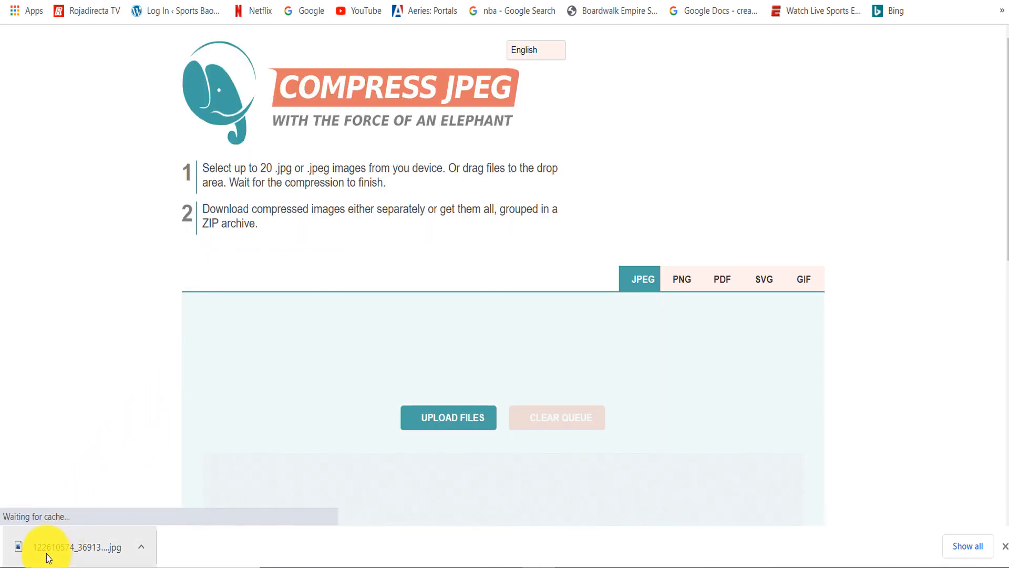
# - Upload the downloaded dinosaur_coffee storefront photo to the Compress JPEG queue and open its compression settings
pyautogui.moveTo(45, 552); pyautogui.dragTo(496, 500)
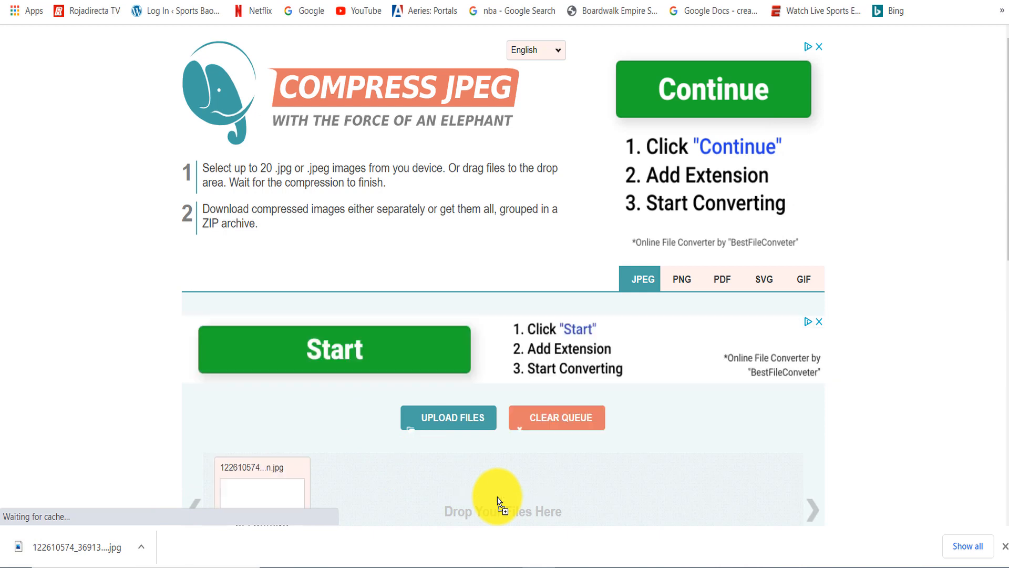
pyautogui.scroll(-6, 1002, 121)
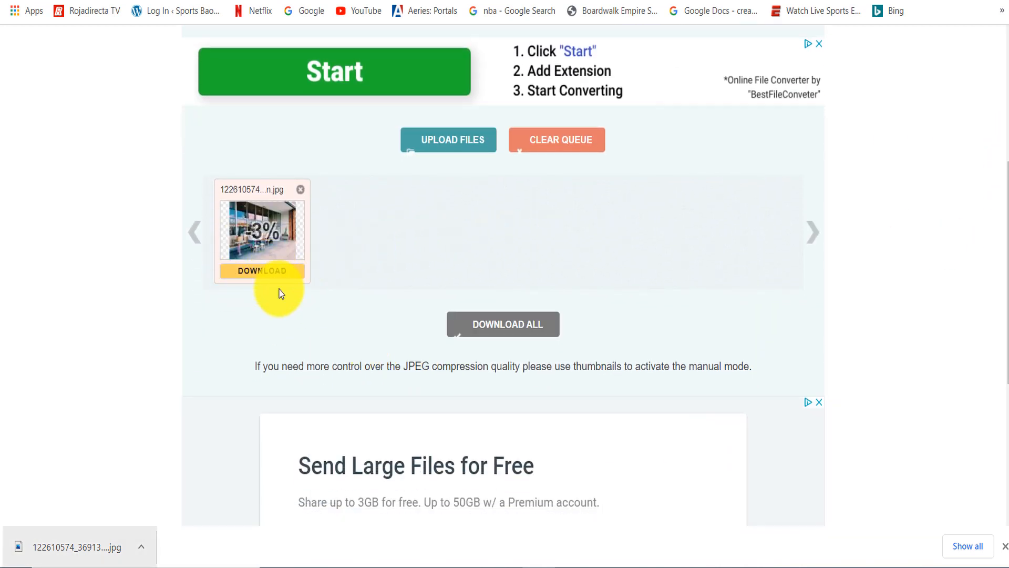
pyautogui.moveTo(256, 229)
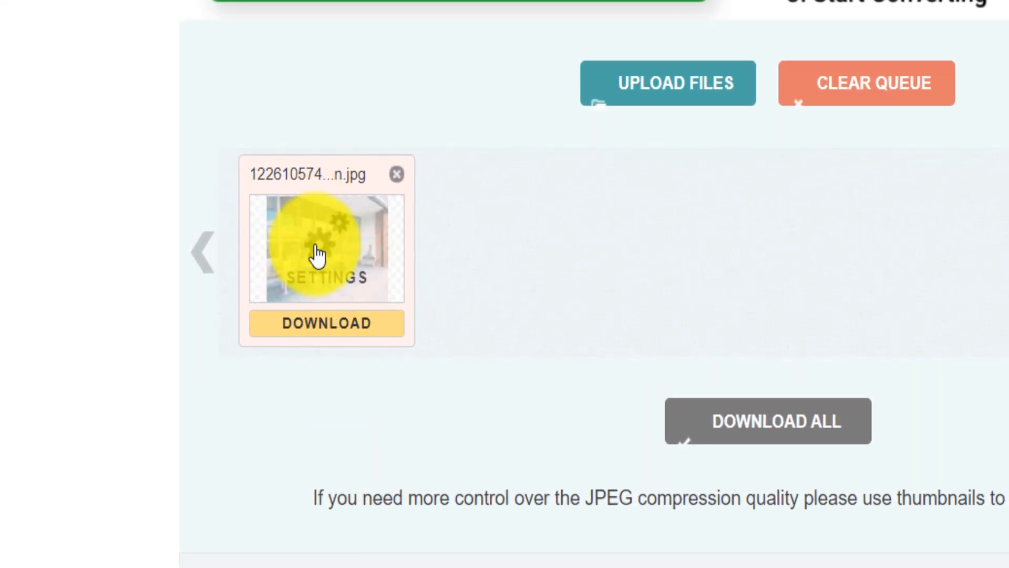
pyautogui.click(322, 244)
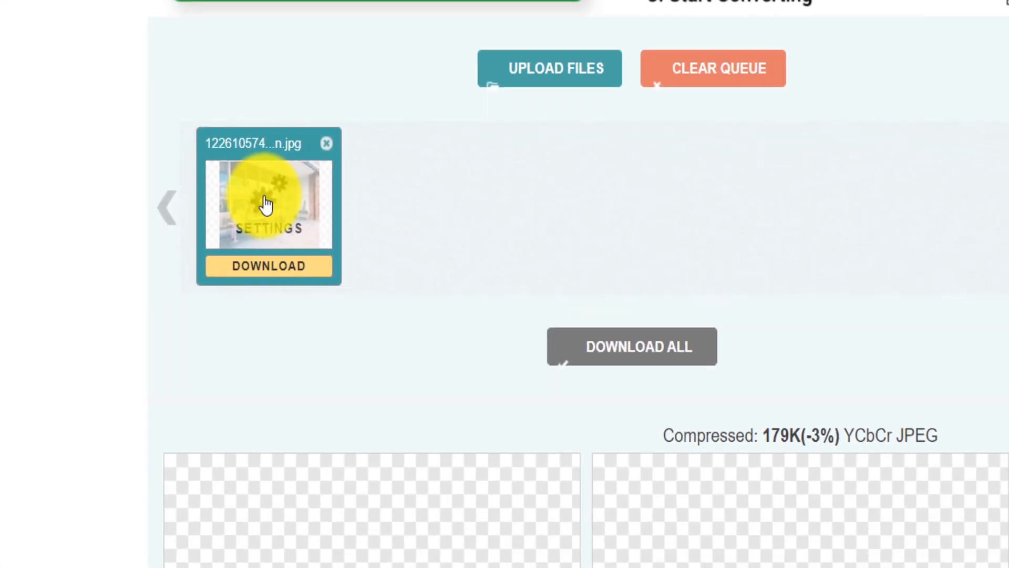
# - Lower the storefront photo's compression quality to 33 and apply it
pyautogui.scroll(-7, 505, 315)
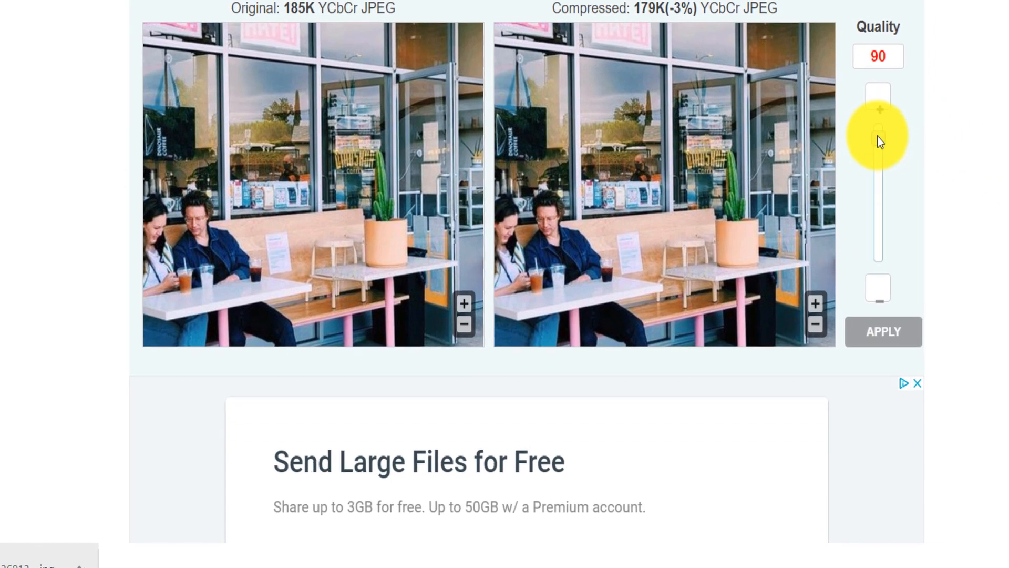
pyautogui.moveTo(884, 132); pyautogui.dragTo(884, 166)
pyautogui.moveTo(858, 216); pyautogui.dragTo(858, 230)
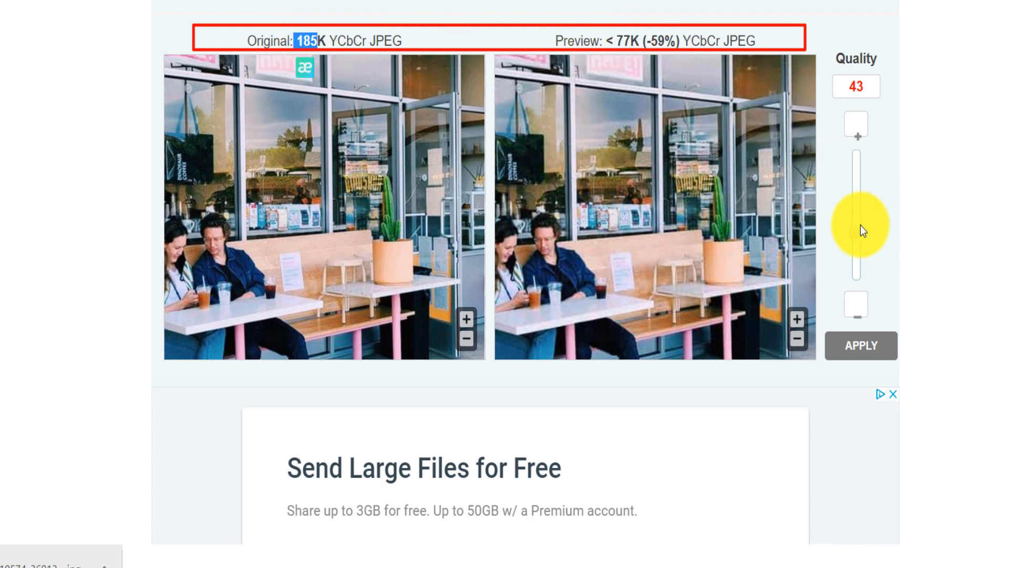
pyautogui.moveTo(854, 230); pyautogui.dragTo(859, 244)
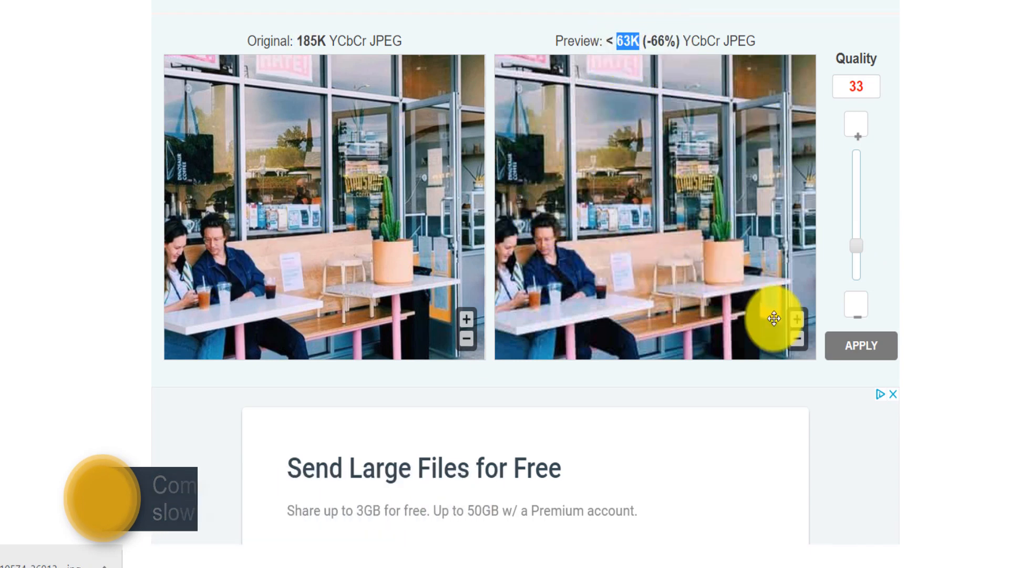
# - Download the compressed storefront photo, open it to check how it looks and close the viewer
pyautogui.scroll(7, 525, 283)
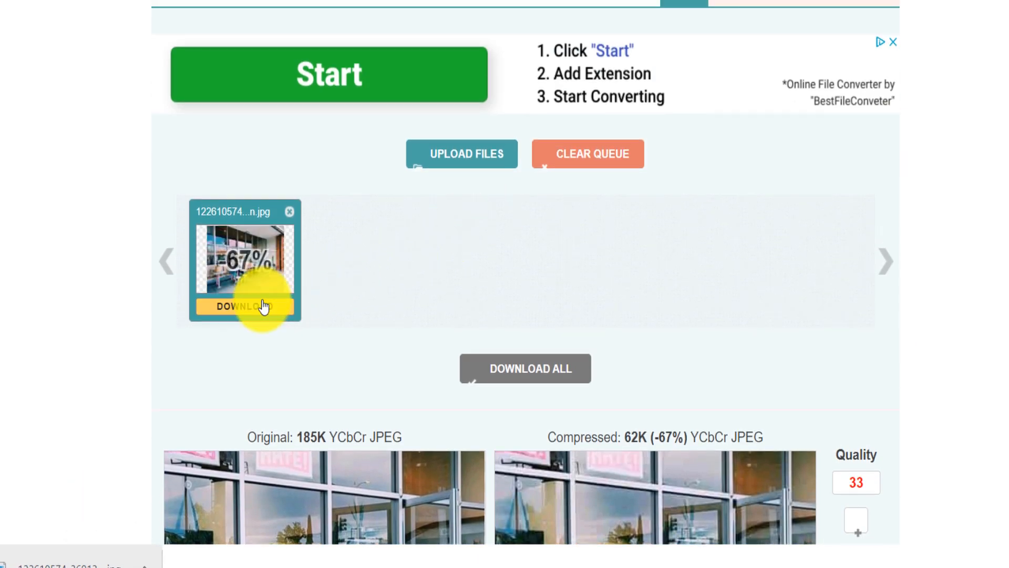
pyautogui.click(263, 306)
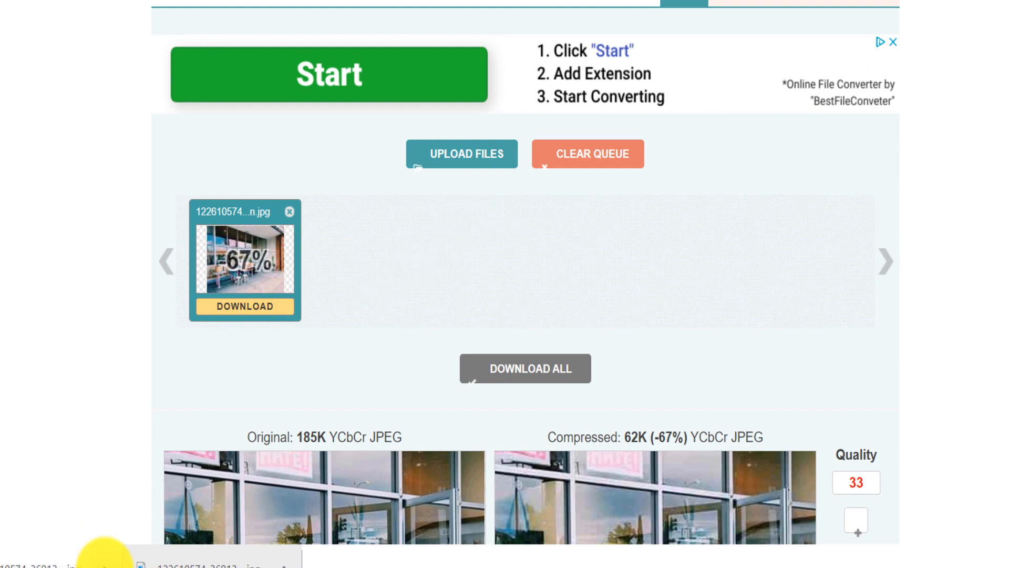
pyautogui.click(105, 567)
pyautogui.click(40, 560)
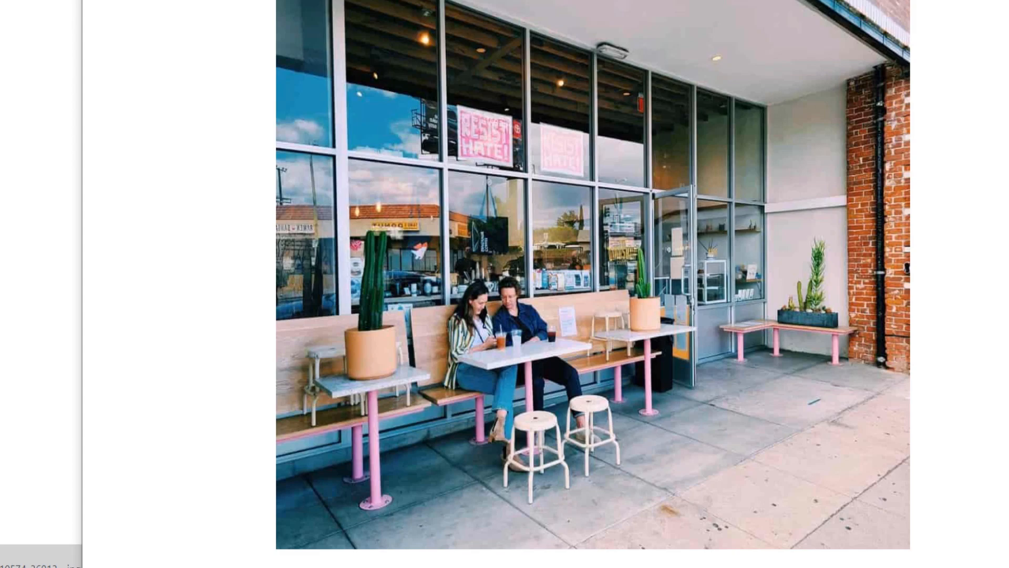
pyautogui.hotkey('alt', 'F4')
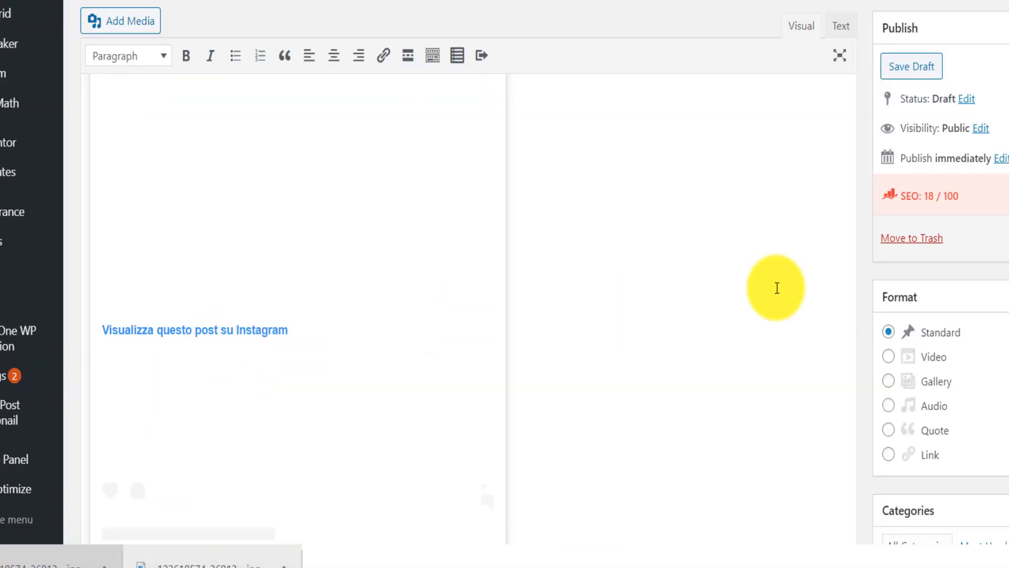
# - In the WordPress post, remove the Instagram embed below the "2. Dinosaur Coffee" heading and add an empty paragraph there
pyautogui.scroll(5, 468, 284)
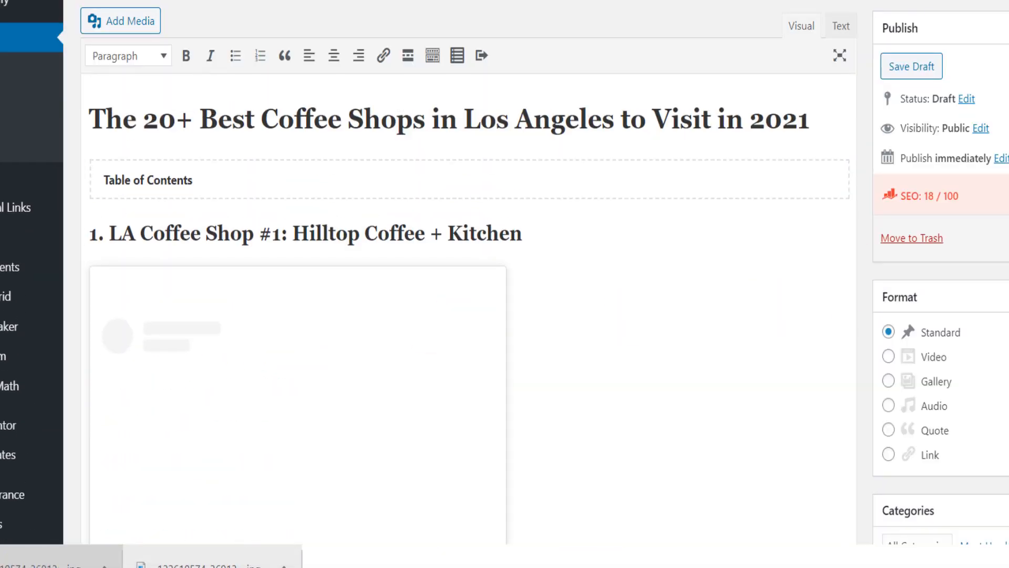
pyautogui.scroll(-18, 468, 284)
pyautogui.scroll(10, 468, 284)
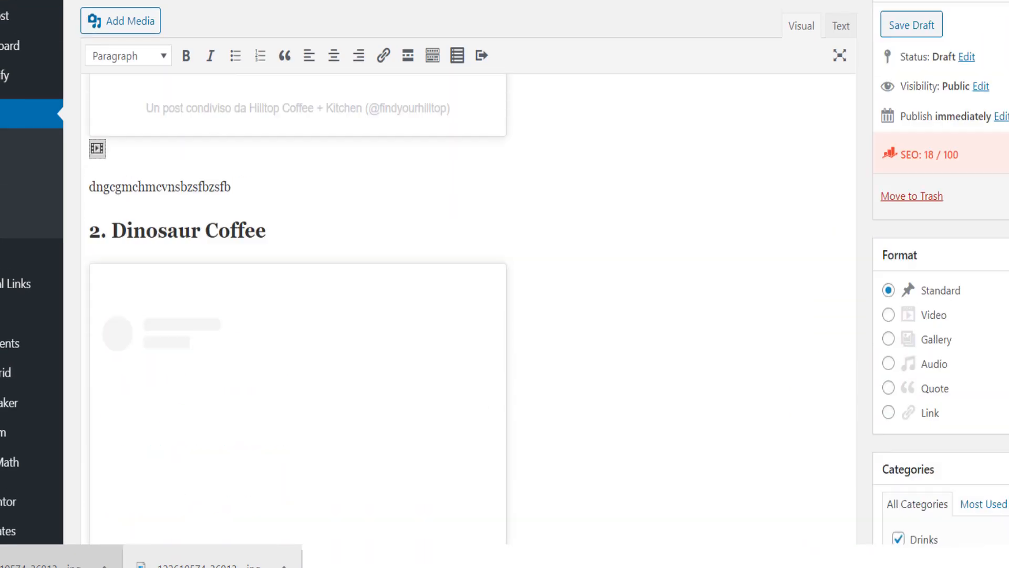
pyautogui.scroll(-4, 146, 288)
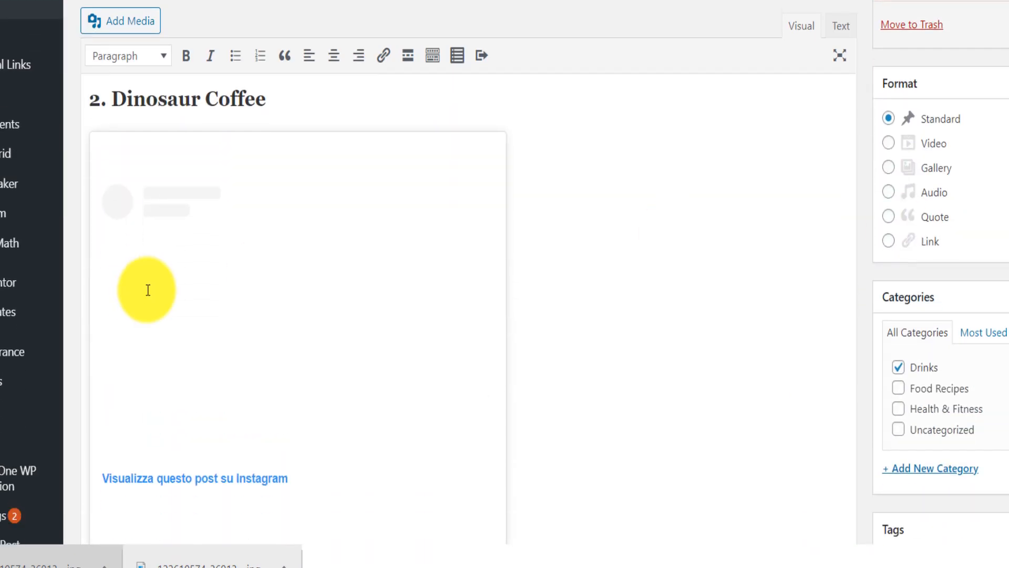
pyautogui.click(302, 101)
pyautogui.scroll(-15, 613, 399)
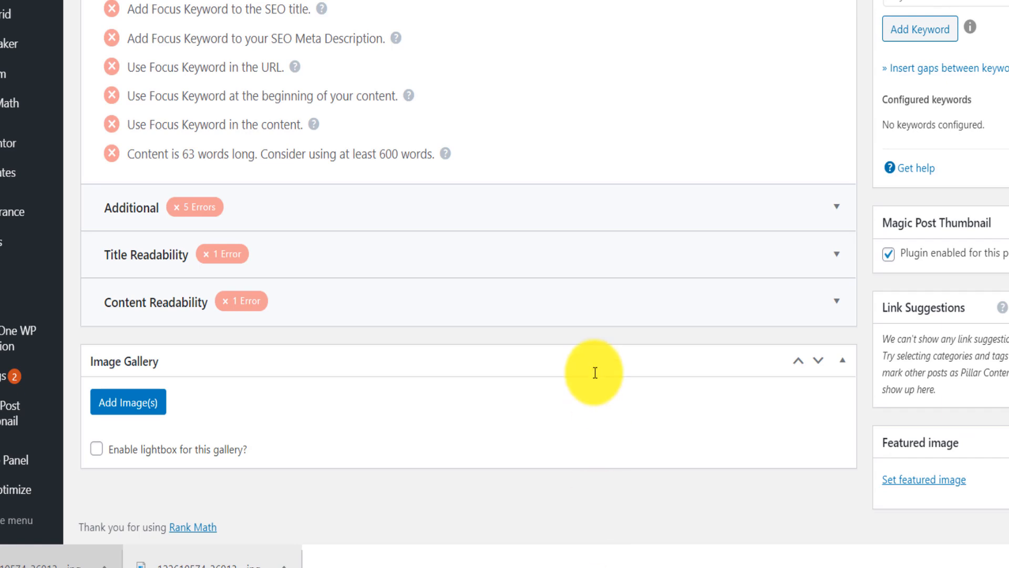
pyautogui.scroll(15, 579, 234)
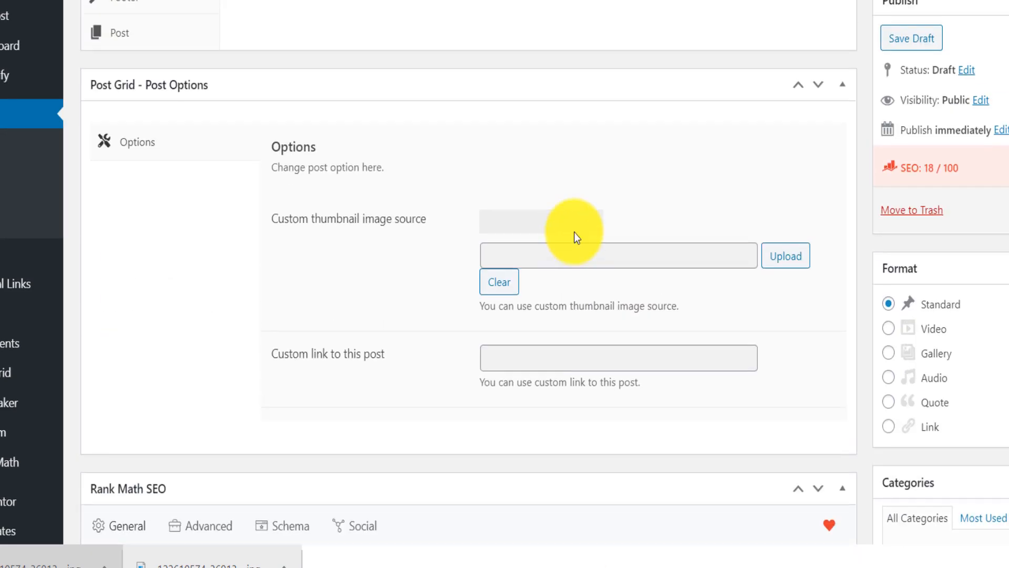
pyautogui.scroll(1, 579, 230)
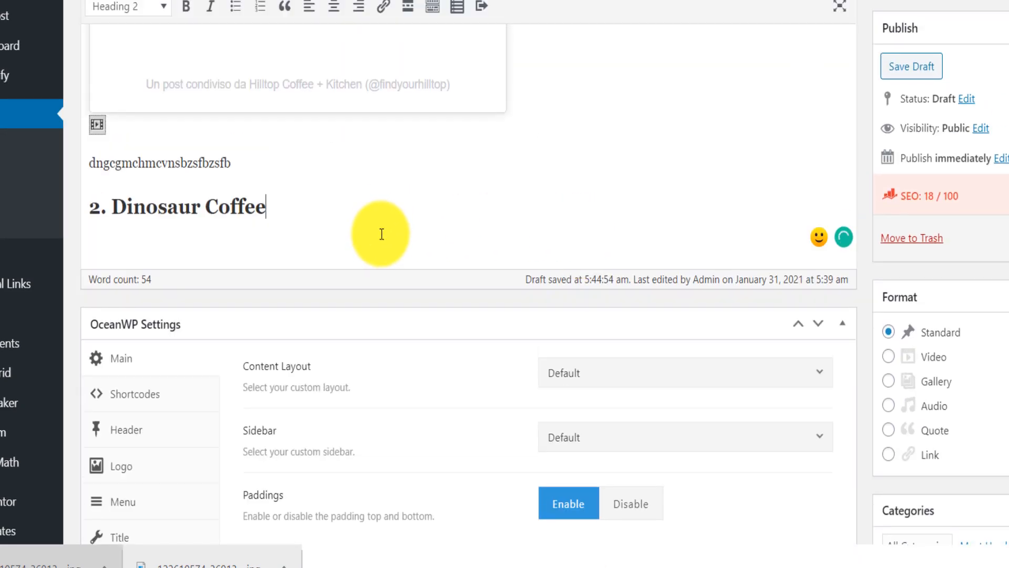
pyautogui.press('Return')
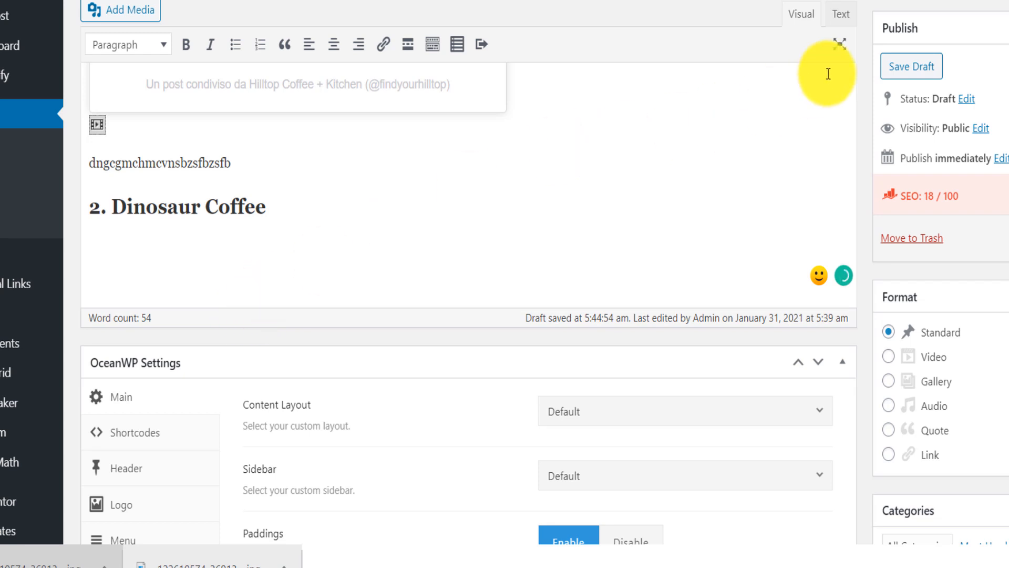
# - Upload the compressed storefront photo to the post's media library
pyautogui.click(108, 16)
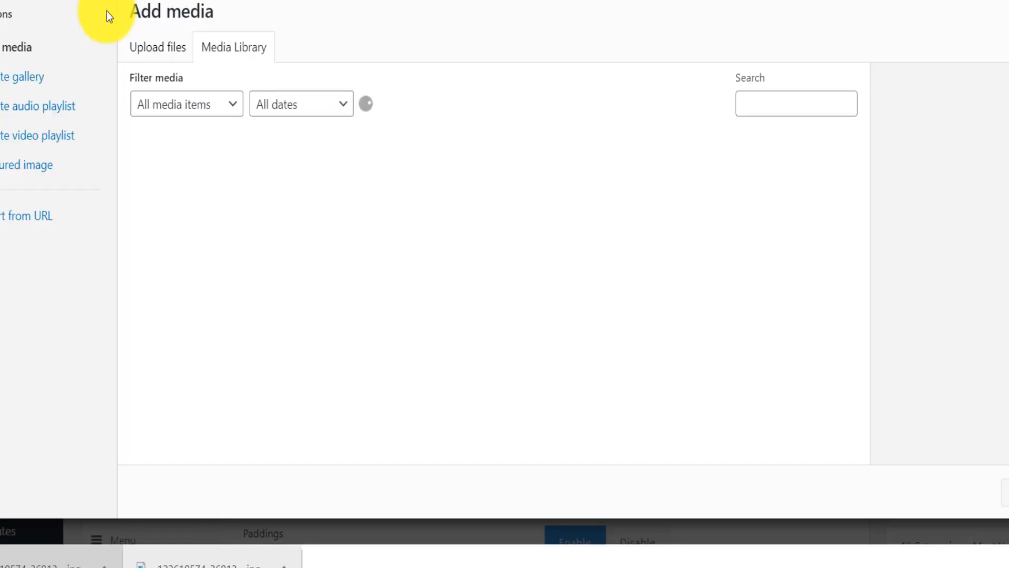
pyautogui.moveTo(10, 557); pyautogui.dragTo(192, 147)
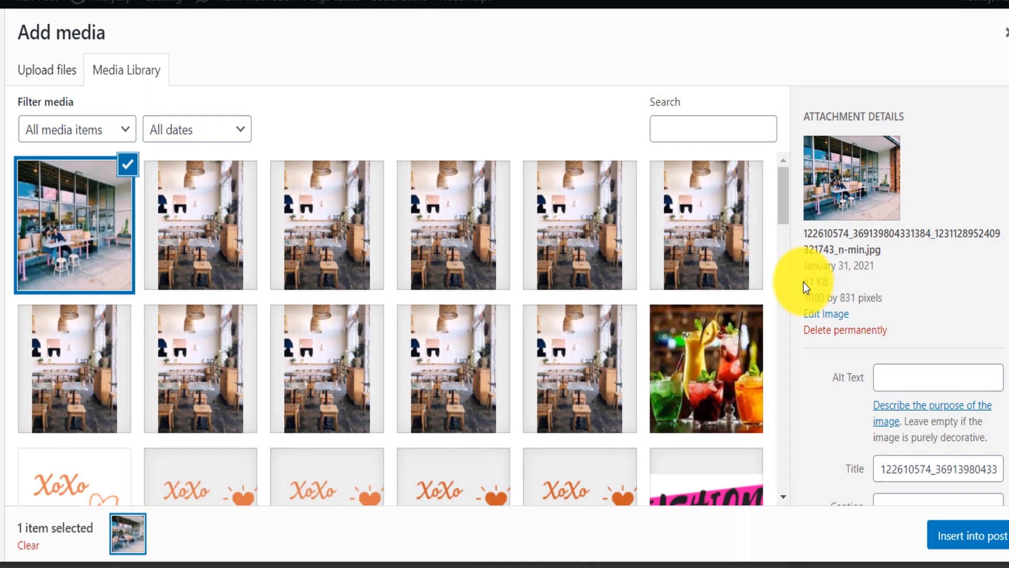
pyautogui.moveTo(834, 269); pyautogui.dragTo(854, 271)
# - Enter alt text starting with "best cof" for the uploaded storefront photo
pyautogui.click(884, 317)
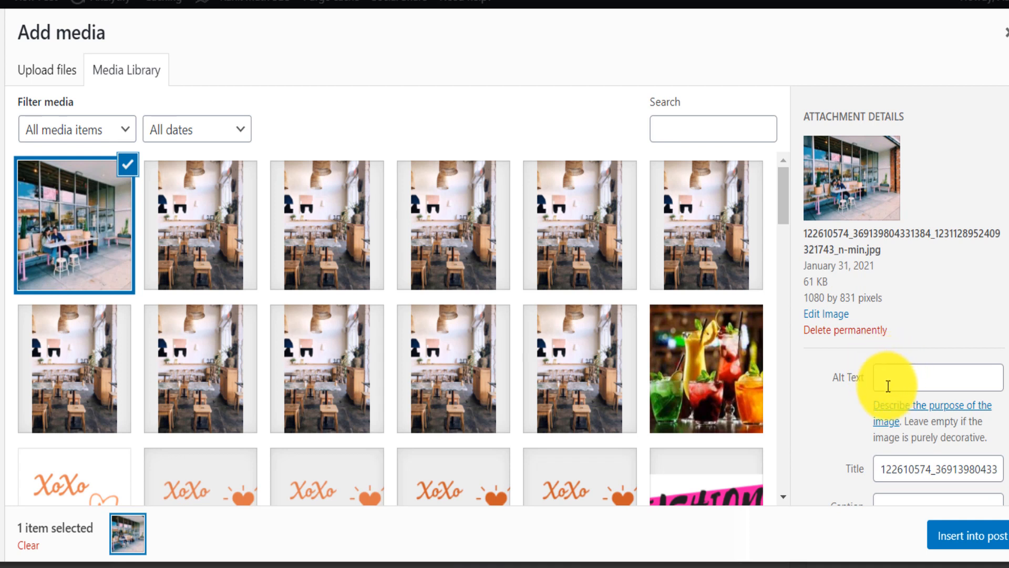
pyautogui.click(908, 385)
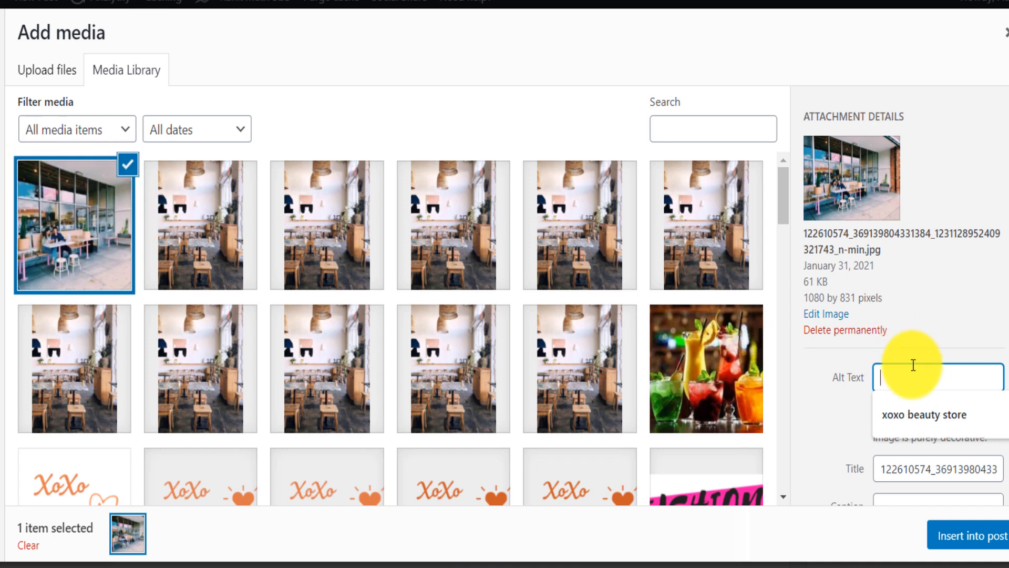
pyautogui.click(837, 383)
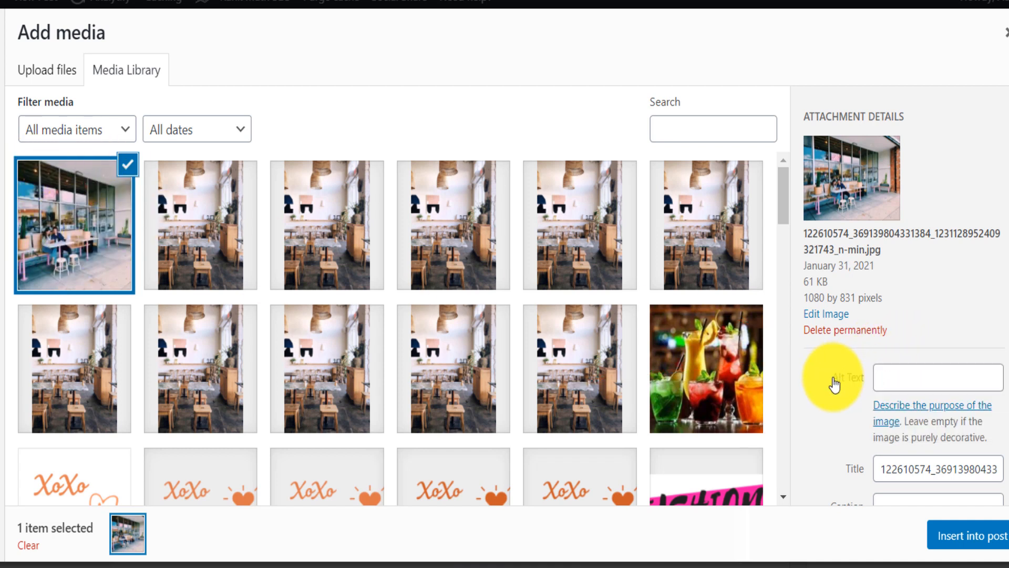
pyautogui.click(898, 379)
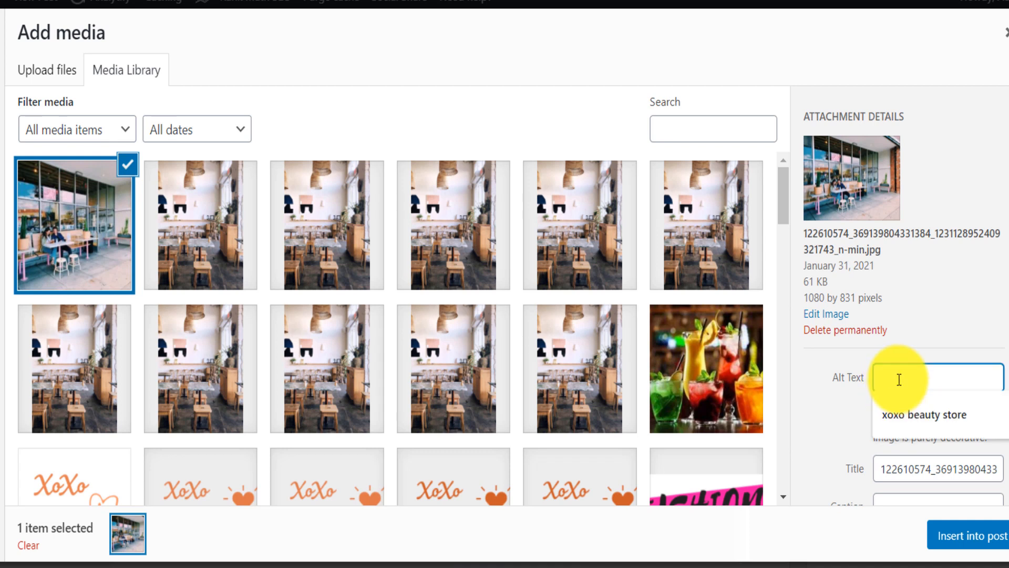
pyautogui.write('best cof')
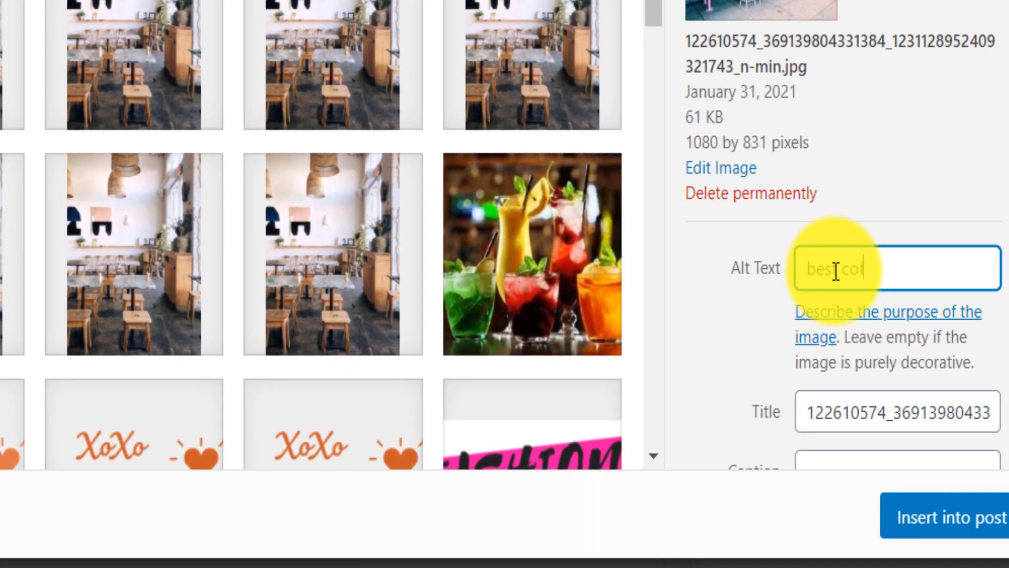
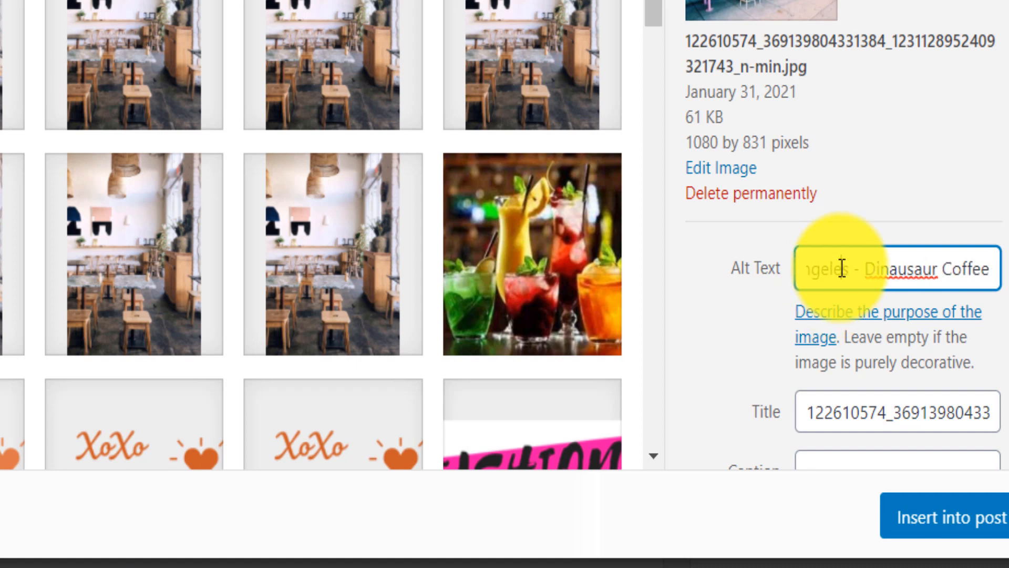
# - Copy the storefront photo's alt text into its title and insert the photo into the post
pyautogui.tripleClick(842, 268)
pyautogui.hotkey('ctrl', 'c')
pyautogui.click(861, 420)
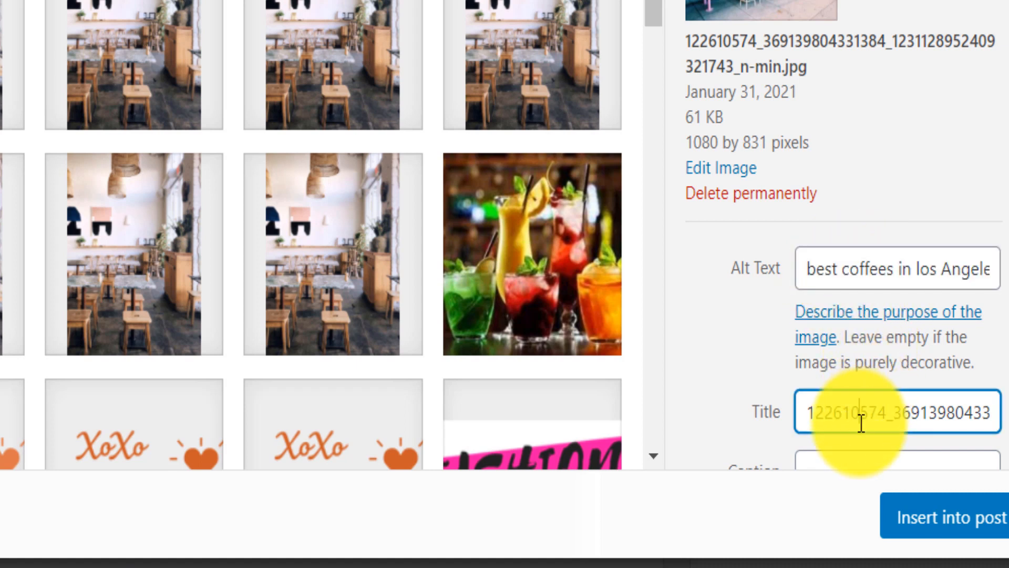
pyautogui.hotkey('ctrl', 'a')
pyautogui.hotkey('ctrl', 'v')
pyautogui.click(926, 521)
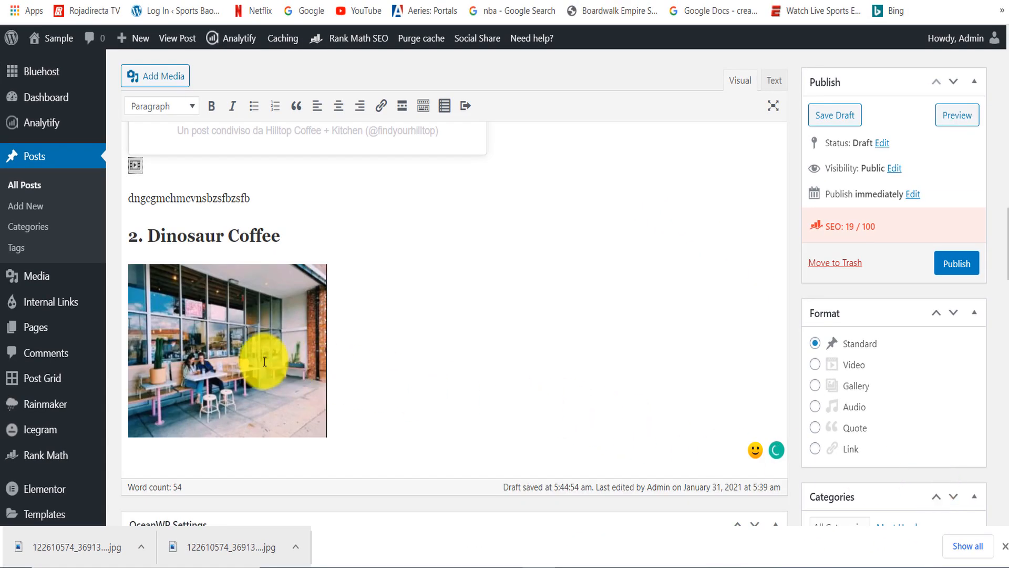
# - Set the storefront photo's display size to Full Size – 1080 × 831 and update it in the post
pyautogui.click(242, 339)
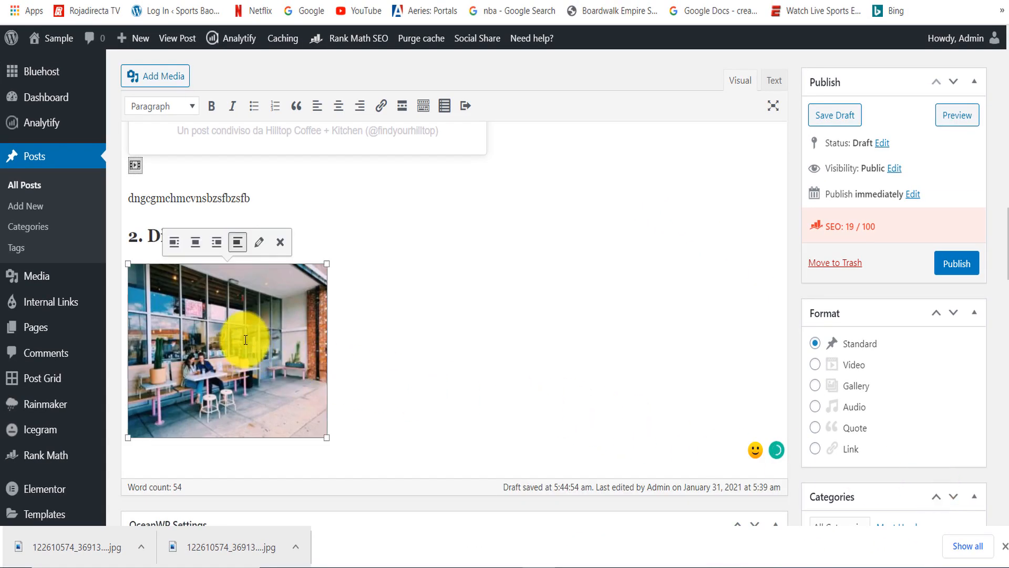
pyautogui.click(259, 243)
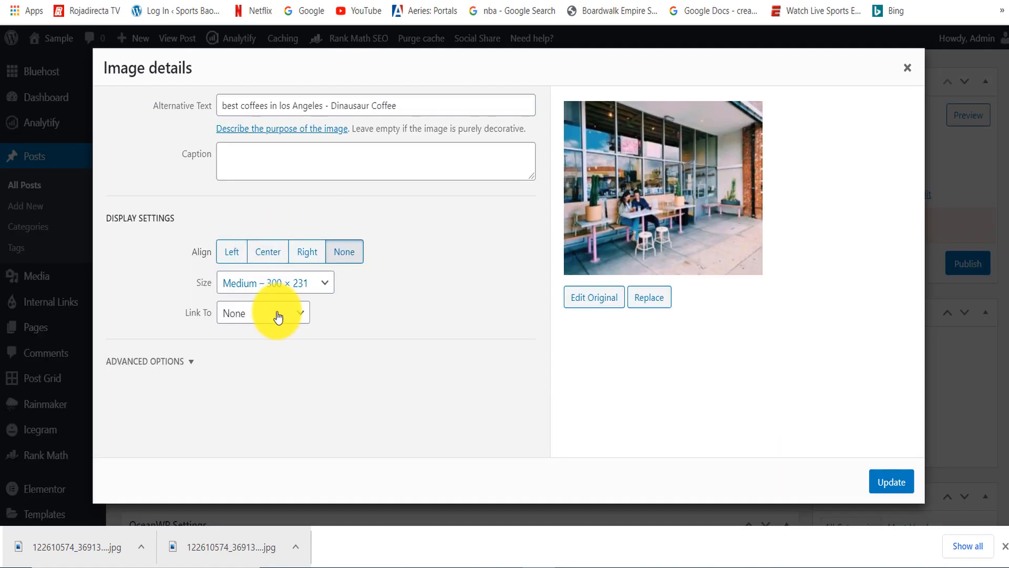
pyautogui.click(289, 284)
pyautogui.click(270, 346)
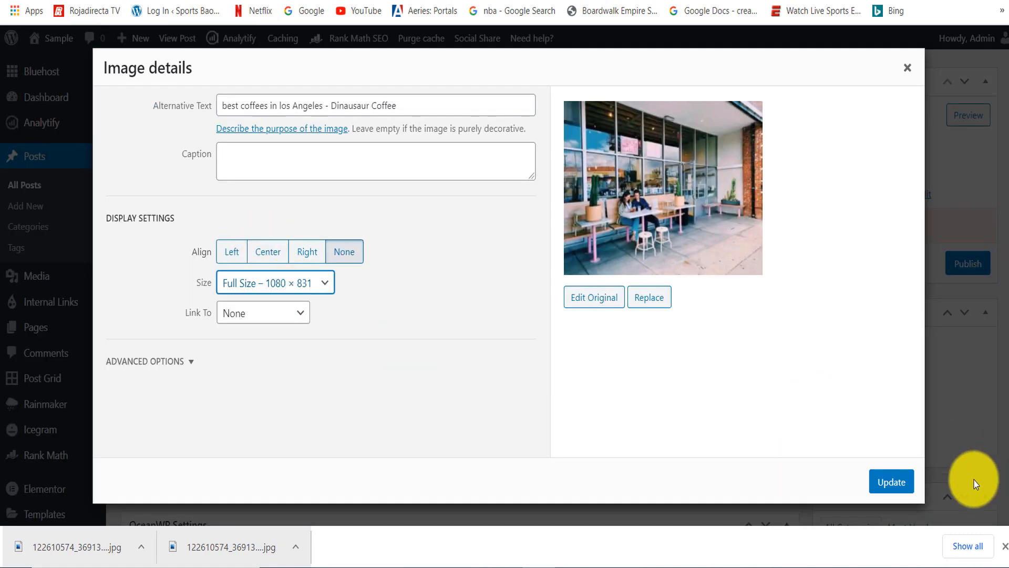
pyautogui.click(894, 489)
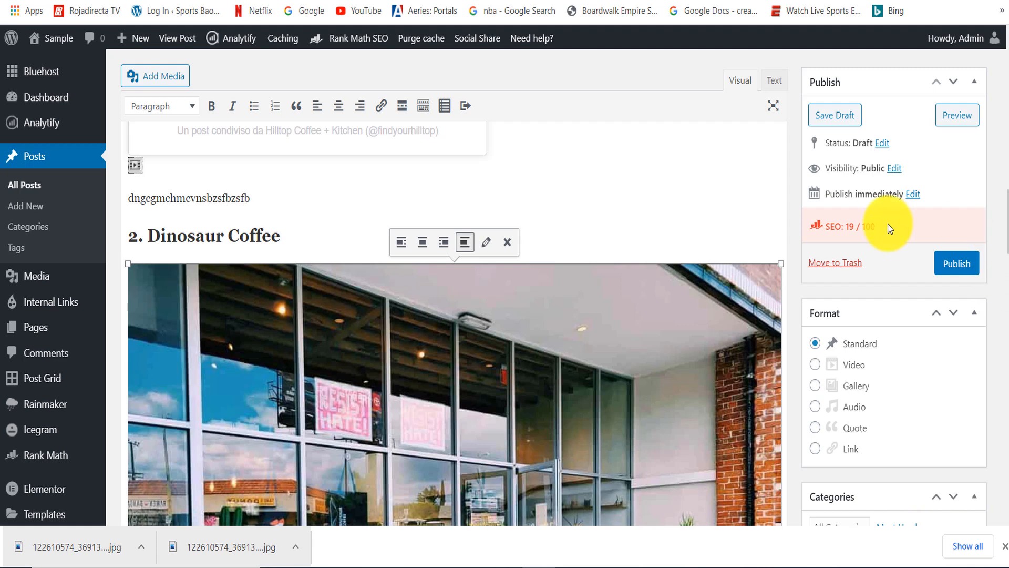
# - Change the storefront photo's display size to Large – 1024 × 788 and update it
pyautogui.click(489, 245)
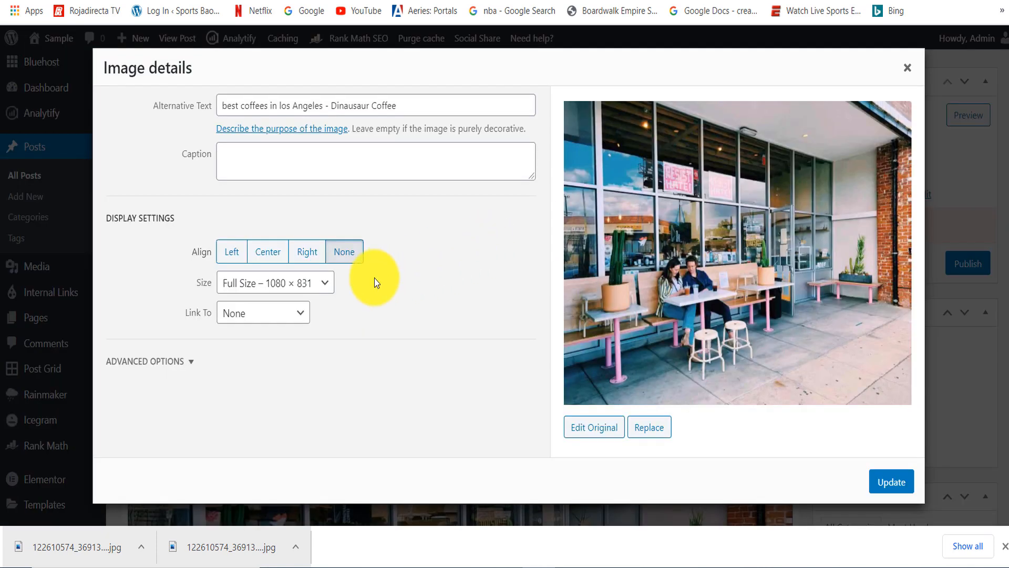
pyautogui.click(309, 284)
pyautogui.click(253, 329)
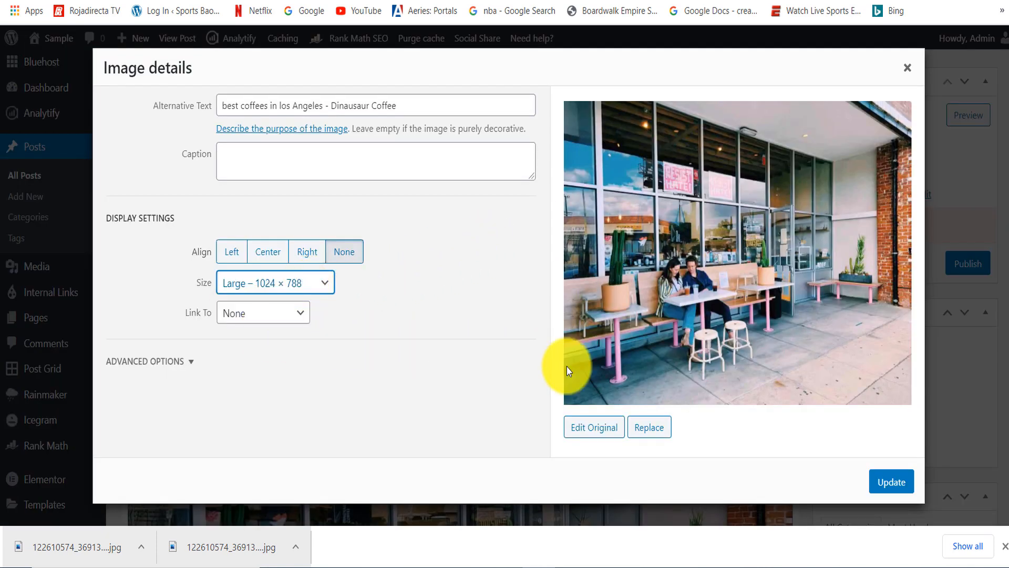
pyautogui.click(888, 481)
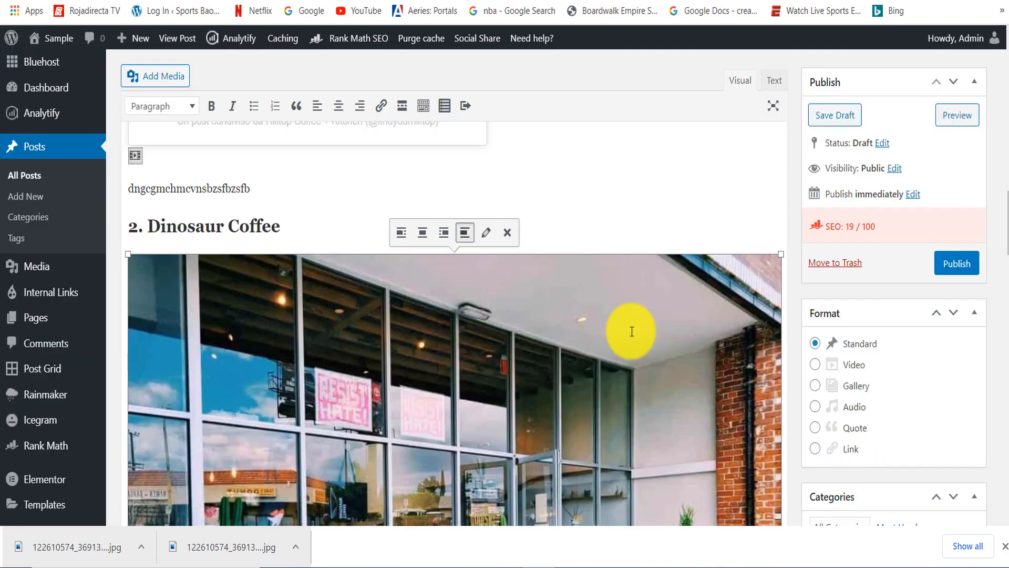
# - Give the storefront photo a custom size with a width of 800 pixels and update it
pyautogui.click(484, 243)
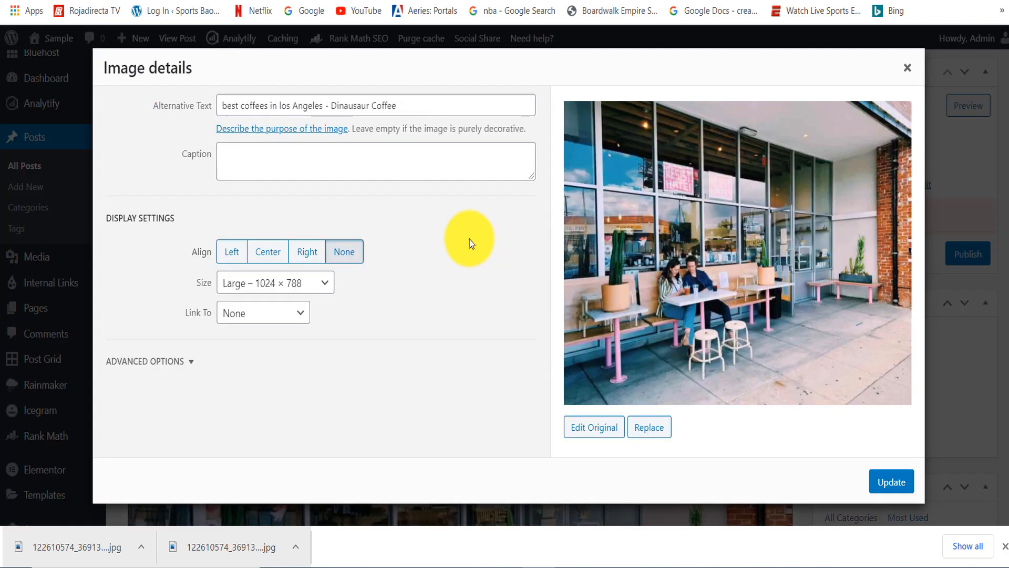
pyautogui.click(312, 288)
pyautogui.click(262, 360)
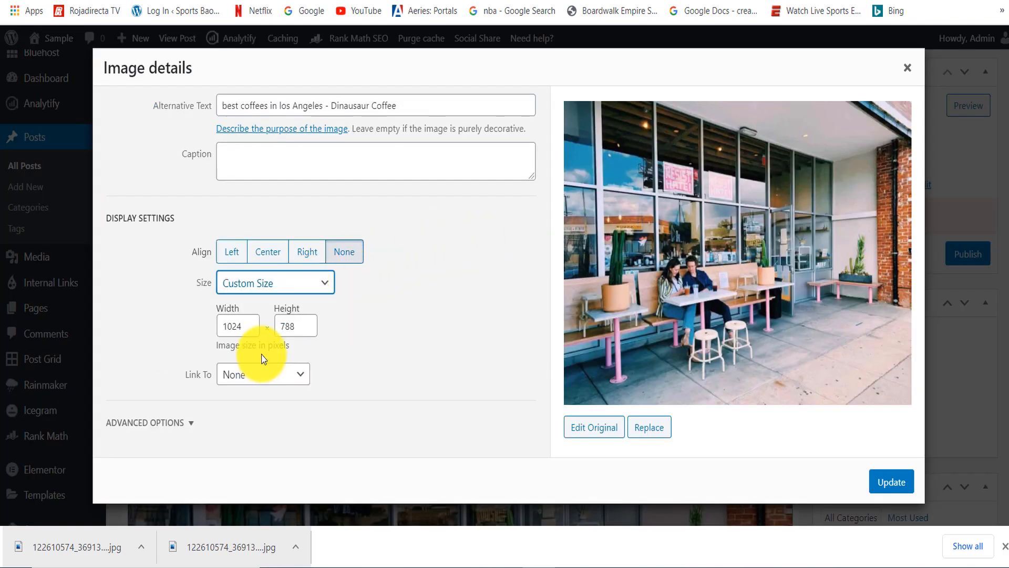
pyautogui.click(249, 330)
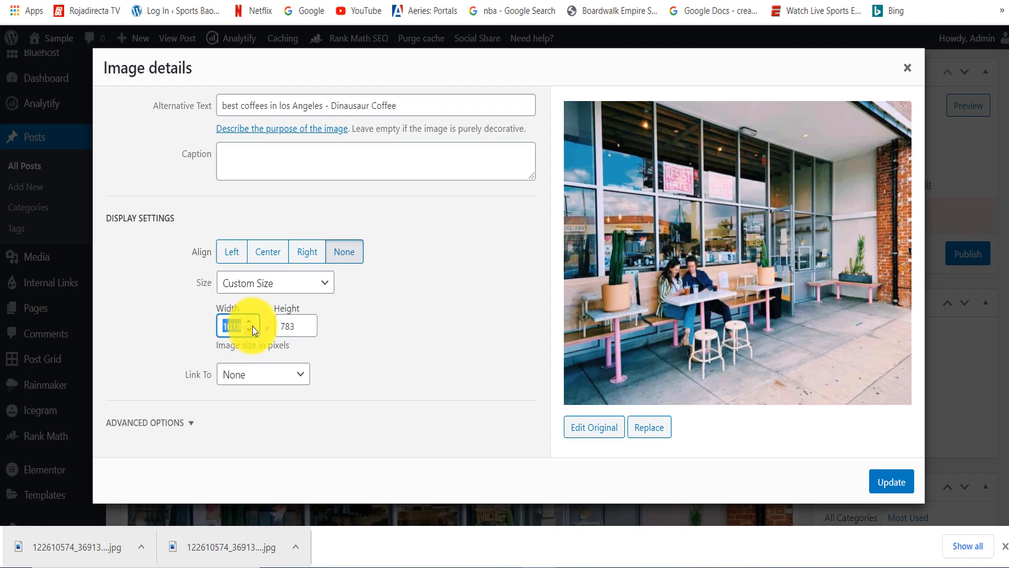
pyautogui.write('800')
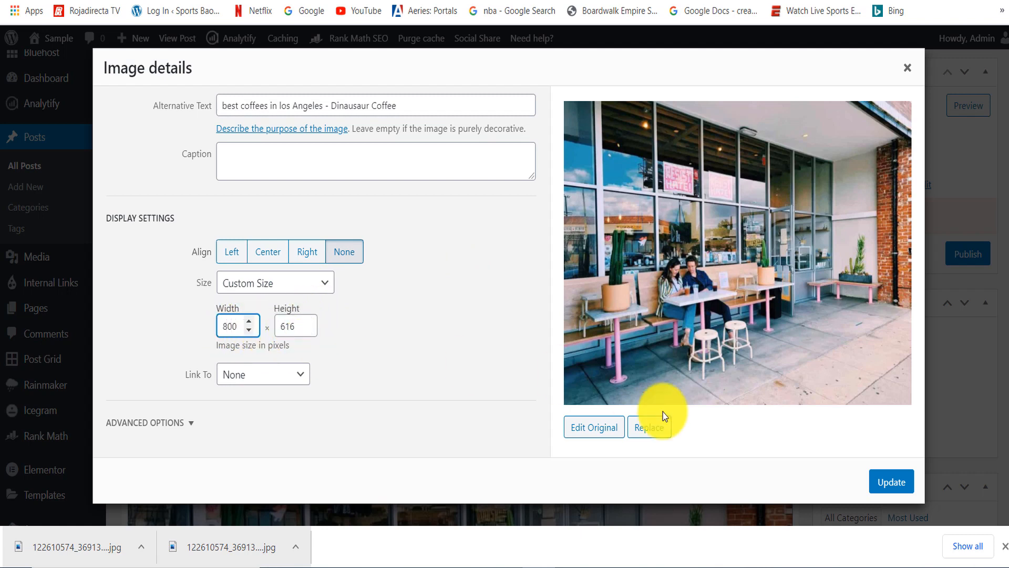
pyautogui.click(889, 486)
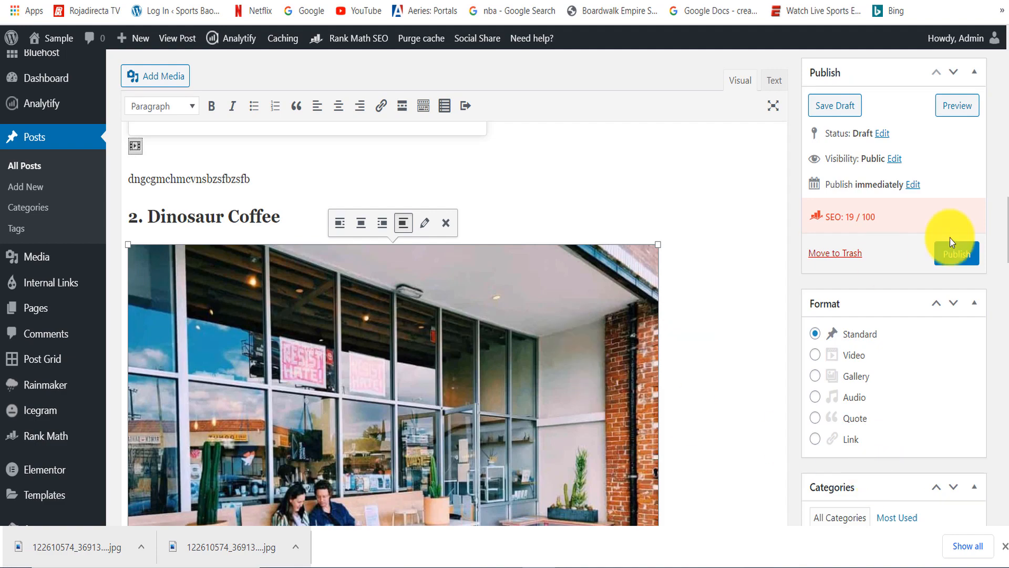
# - Shrink the storefront photo directly in the post to about 660 × 508 pixels
pyautogui.scroll(-3, 344, 175)
pyautogui.click(344, 175)
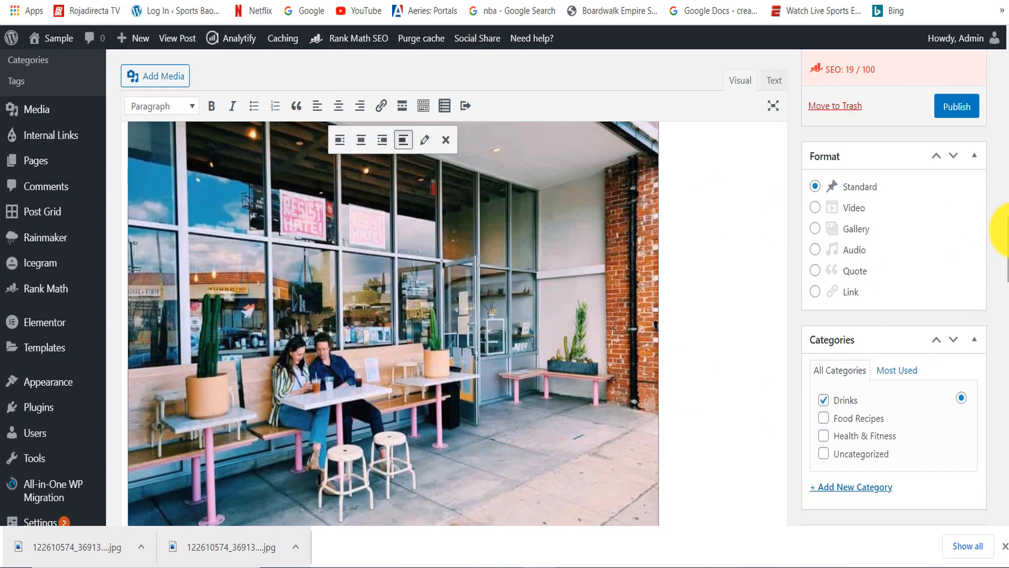
pyautogui.scroll(3, 717, 232)
pyautogui.moveTo(657, 222); pyautogui.dragTo(566, 237)
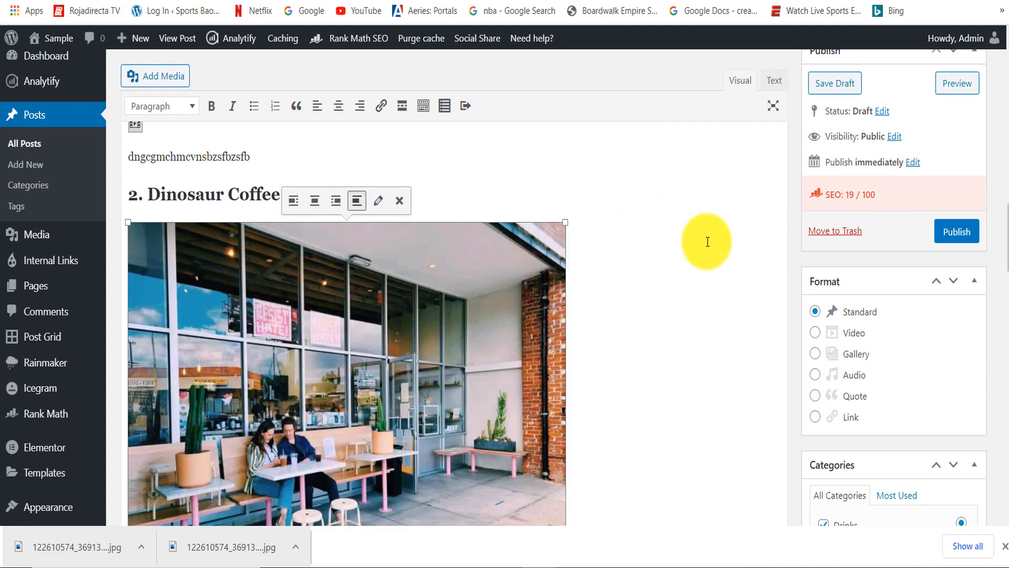
pyautogui.scroll(-2, 1005, 242)
pyautogui.scroll(1, 1005, 242)
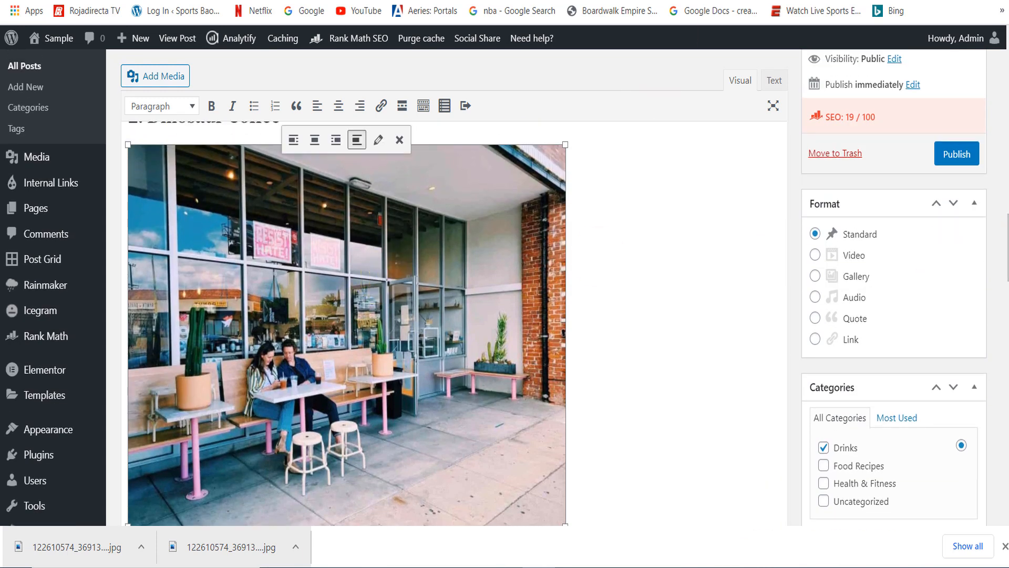
# - Search Google for "best coffee shops in los angeles" in a new browser tab and look through the image results
pyautogui.click(837, 0)
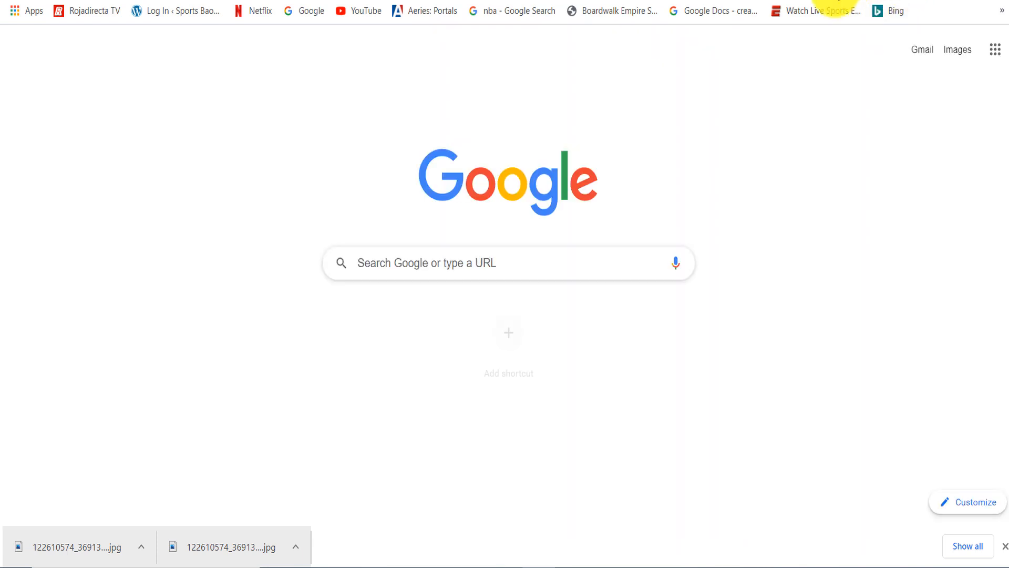
pyautogui.write('best c')
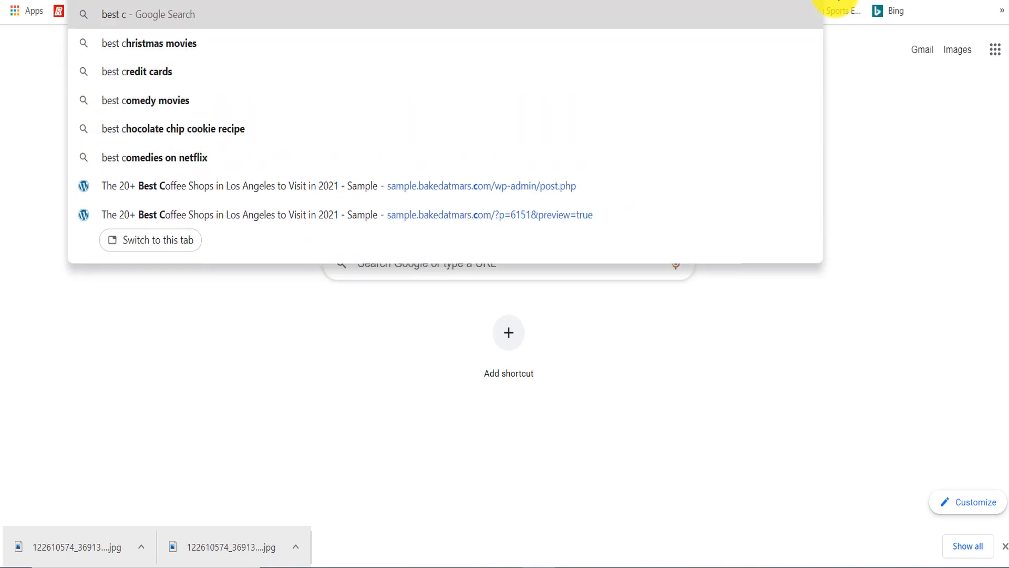
pyautogui.write('offee s')
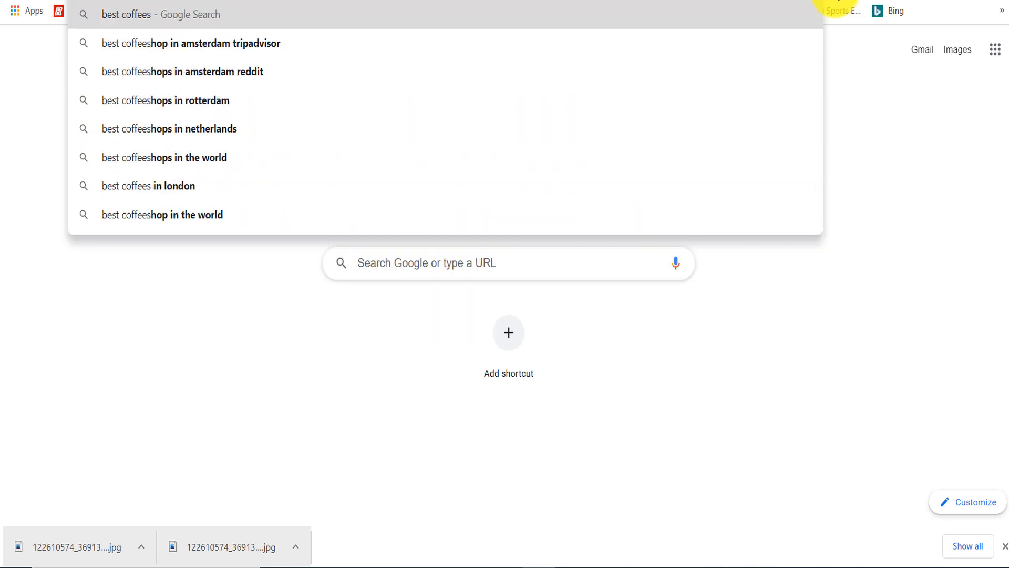
pyautogui.press('BackSpace')
pyautogui.write('shops in')
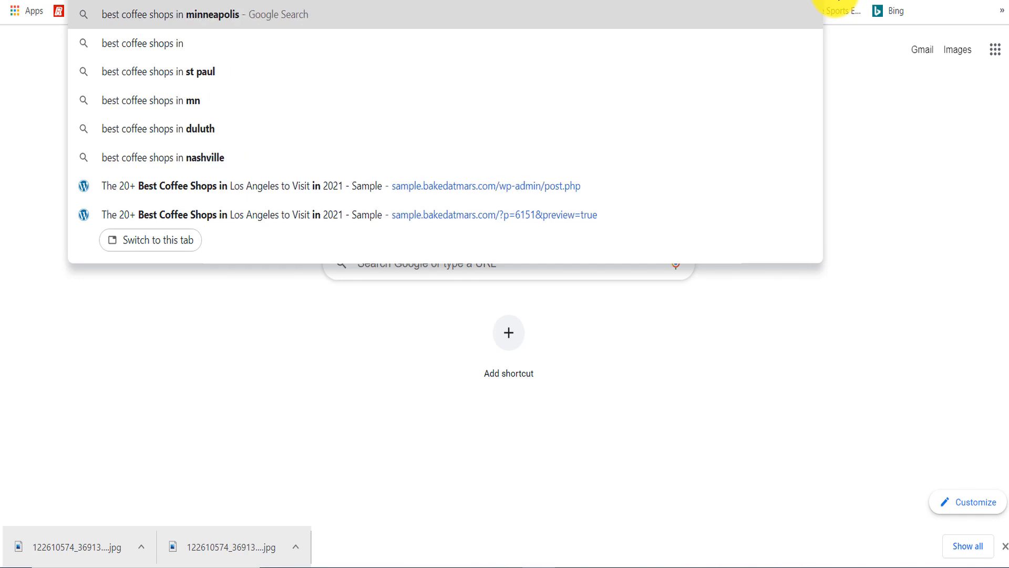
pyautogui.write(' los angeles')
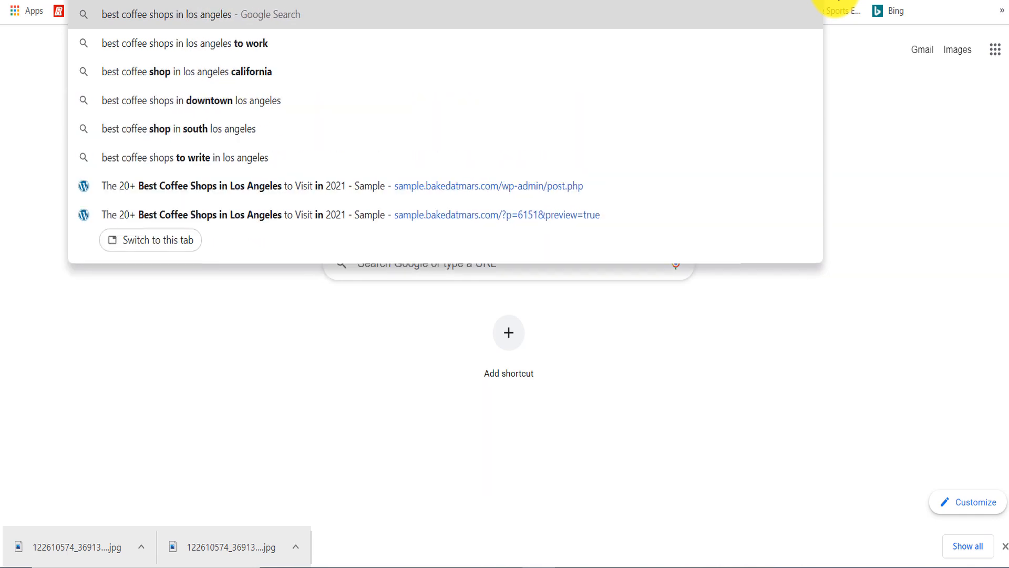
pyautogui.press('Return')
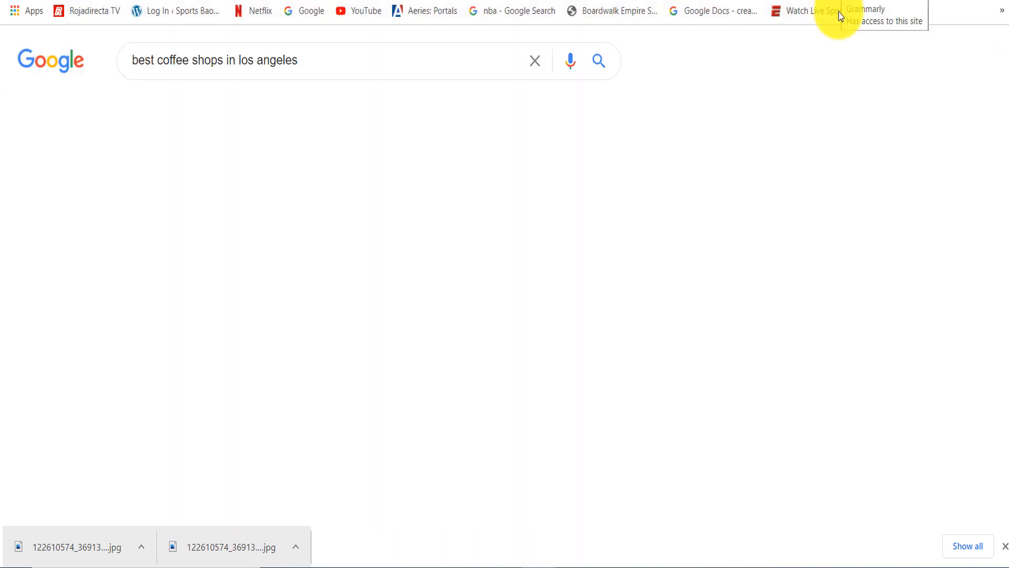
pyautogui.click(251, 109)
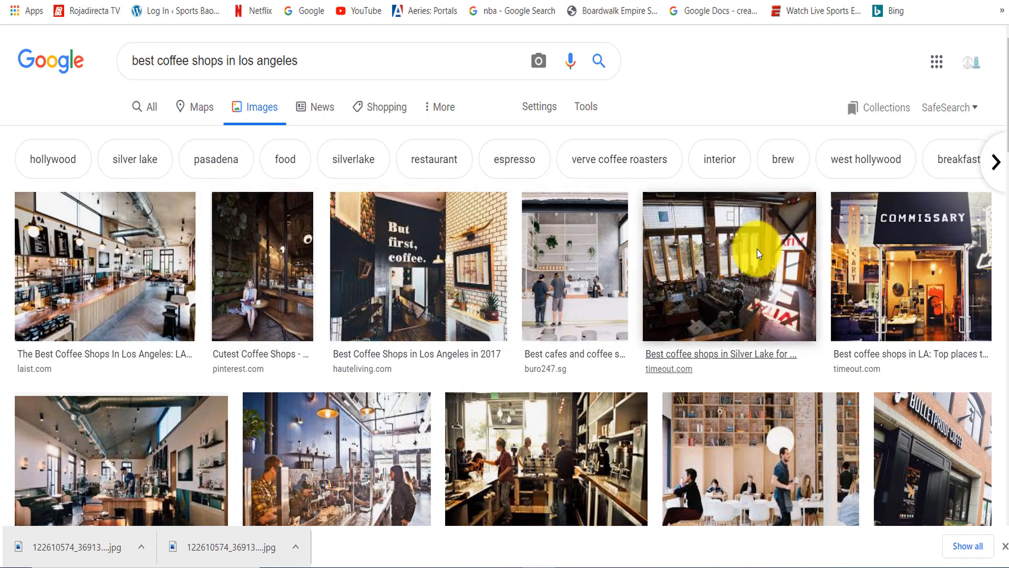
pyautogui.scroll(-3, 990, 141)
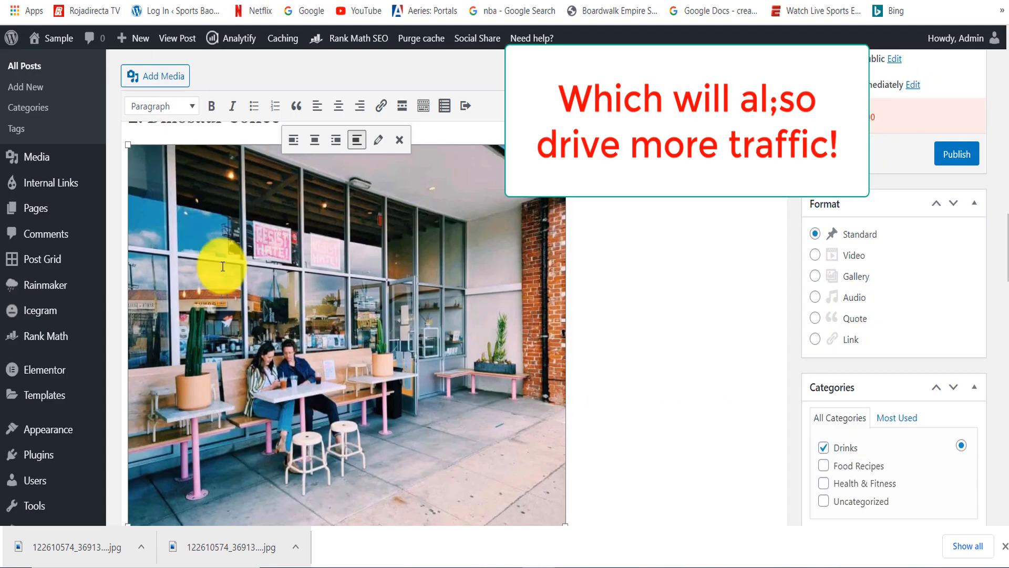
# - Back in the WordPress post, change the storefront photo's alternative text to "best coffees in los Angeles in 2021 - Dinausaur Coffee" and update it
pyautogui.click(388, 140)
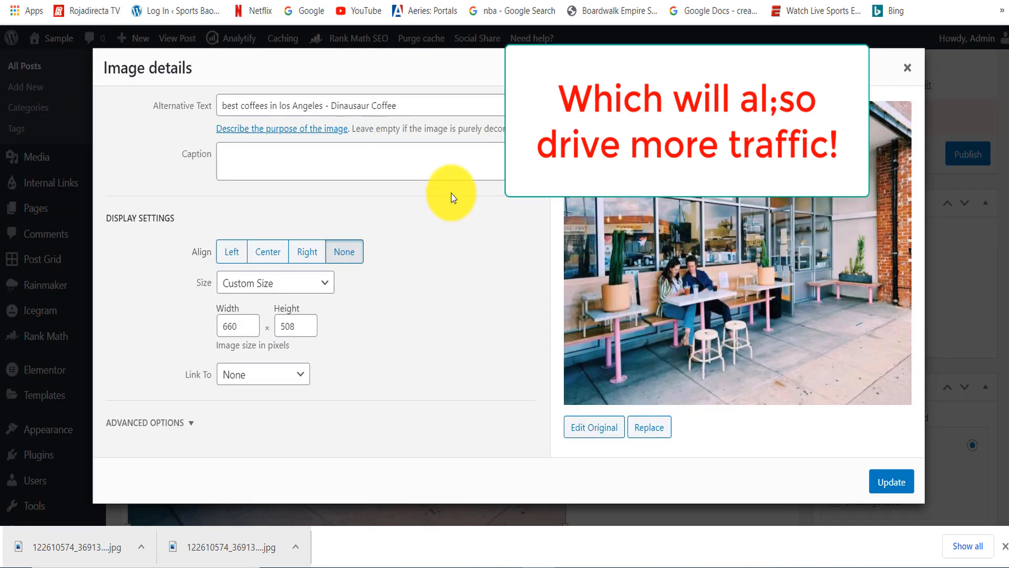
pyautogui.moveTo(222, 105); pyautogui.dragTo(432, 104)
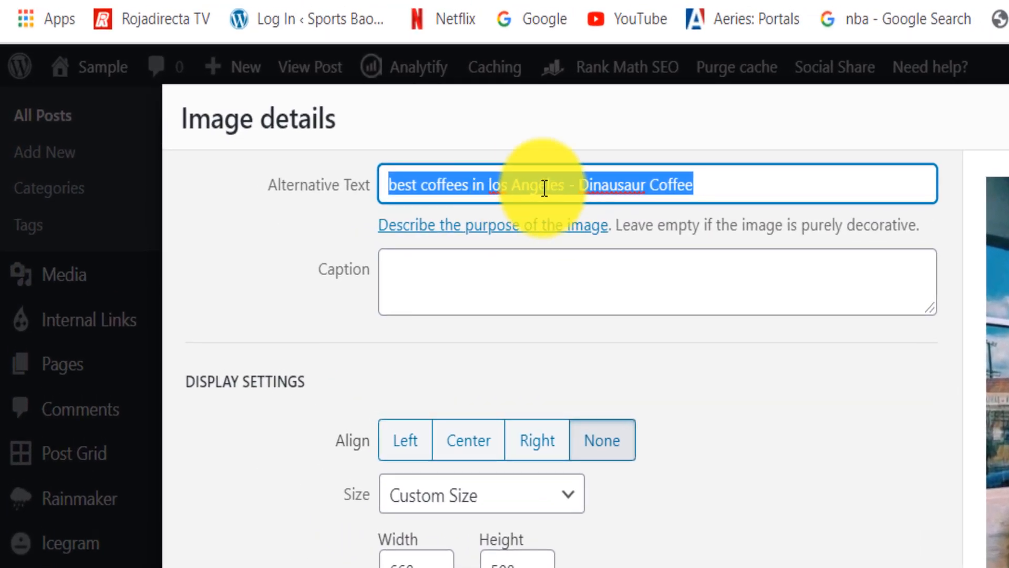
pyautogui.click(308, 104)
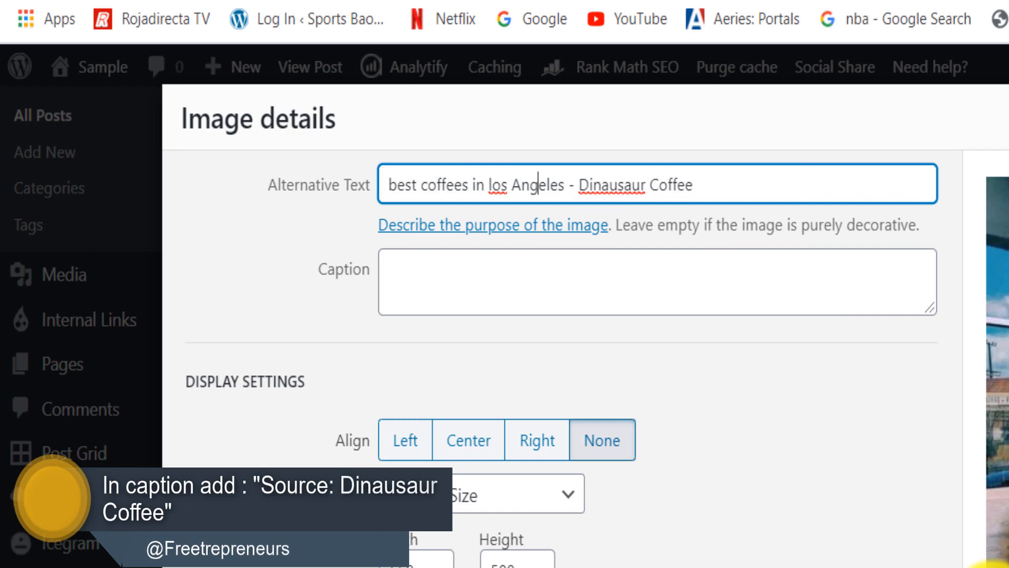
pyautogui.moveTo(386, 186); pyautogui.dragTo(562, 187)
pyautogui.click(562, 187)
pyautogui.write('in')
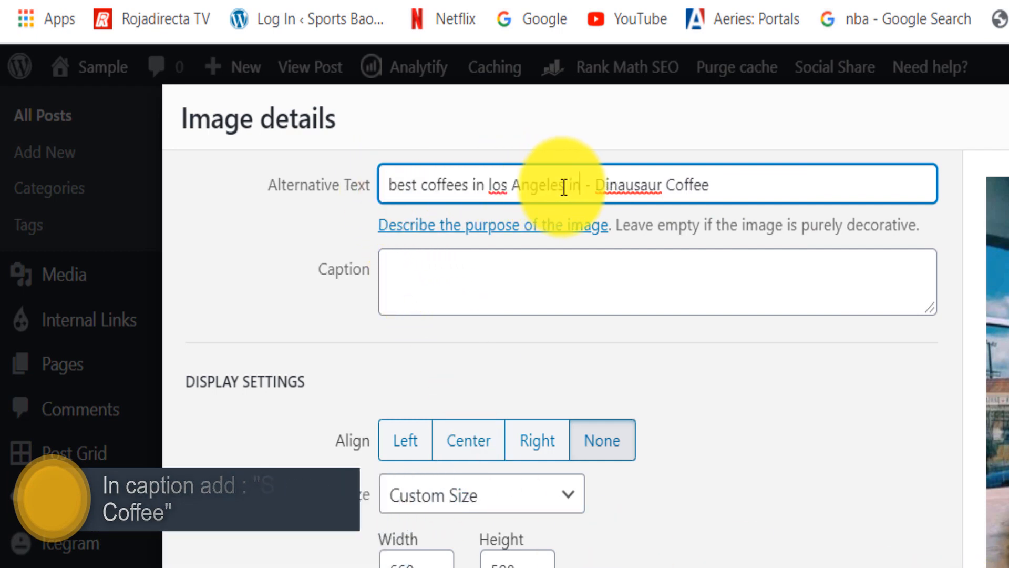
pyautogui.write(' 2021')
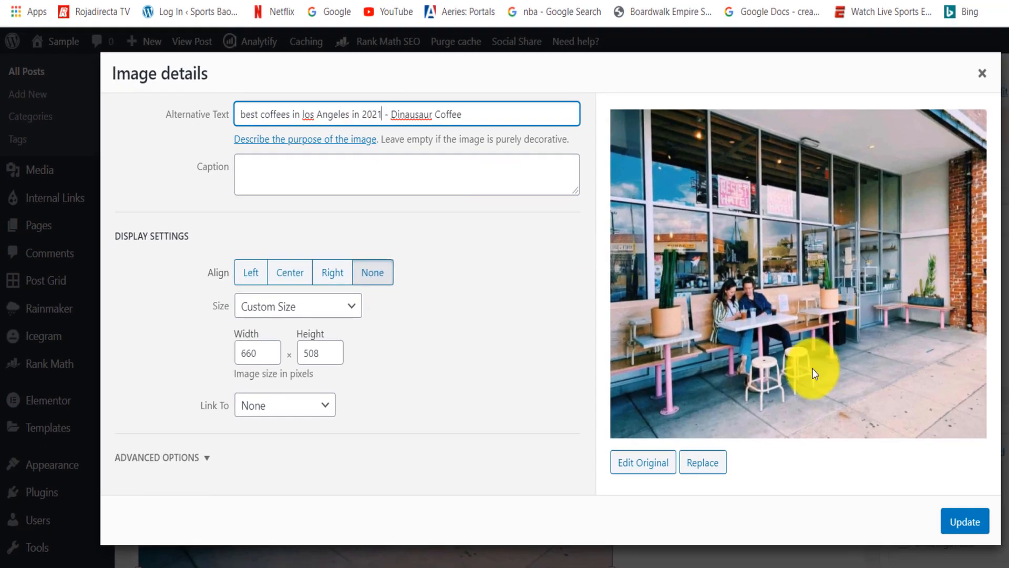
pyautogui.click(970, 531)
pyautogui.scroll(-8, 492, 342)
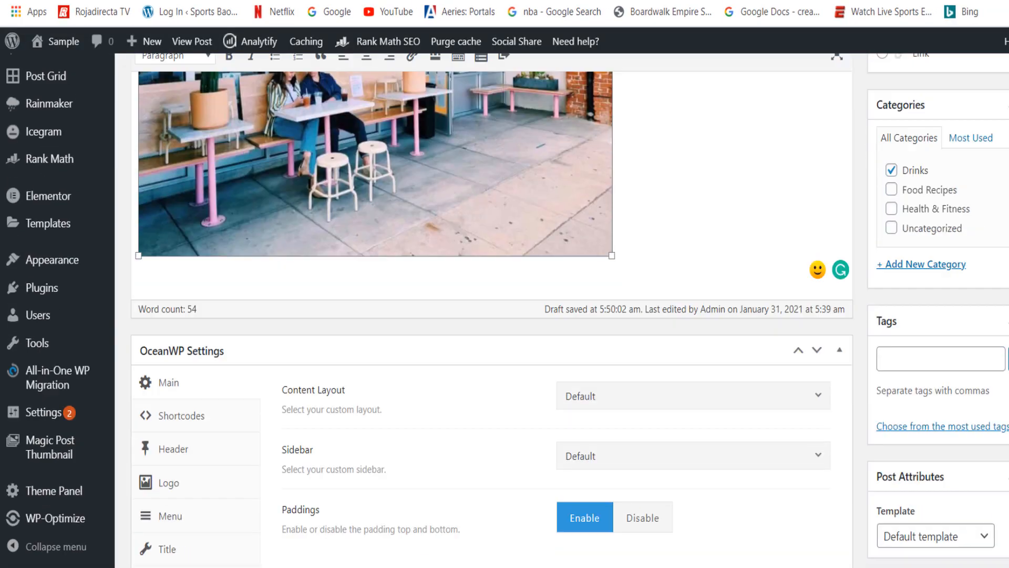
pyautogui.scroll(10, 491, 341)
pyautogui.scroll(-3, 492, 342)
pyautogui.scroll(5, 491, 342)
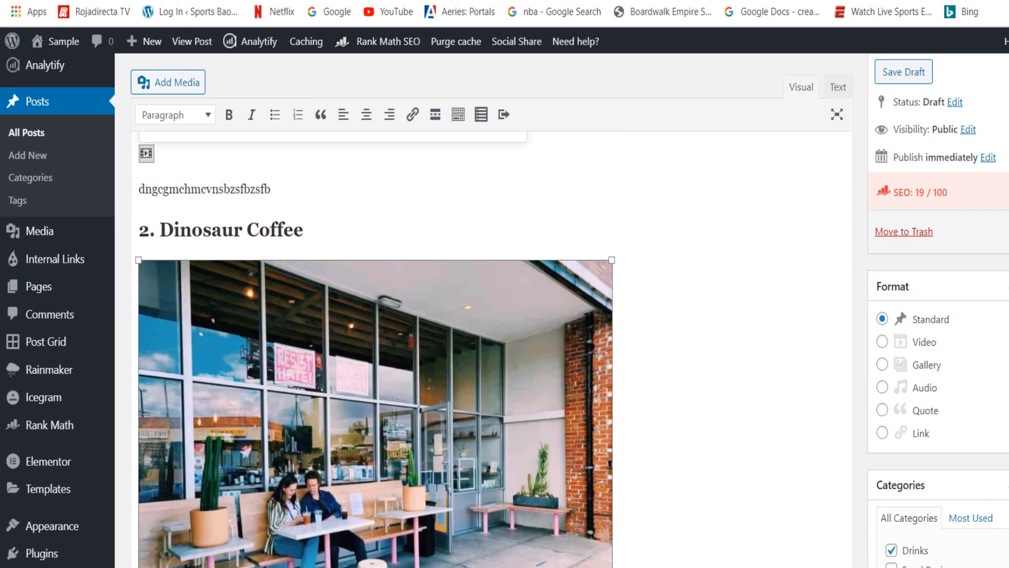
pyautogui.scroll(2, 492, 341)
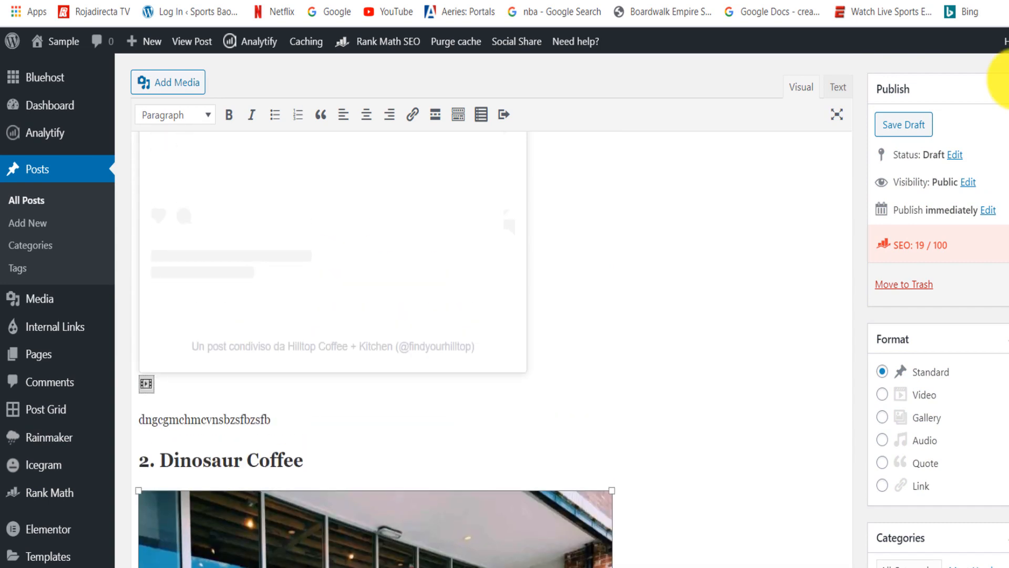
# - Return to the Google search for "best coffee shops in los angeles" and switch from the image results to all results
pyautogui.click(683, 1)
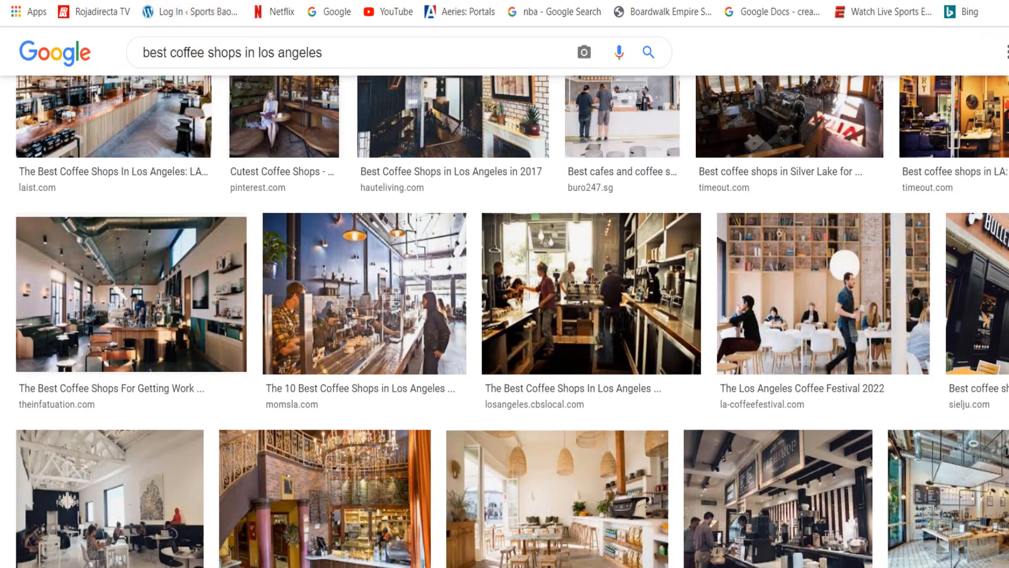
pyautogui.scroll(4, 224, 61)
pyautogui.click(166, 118)
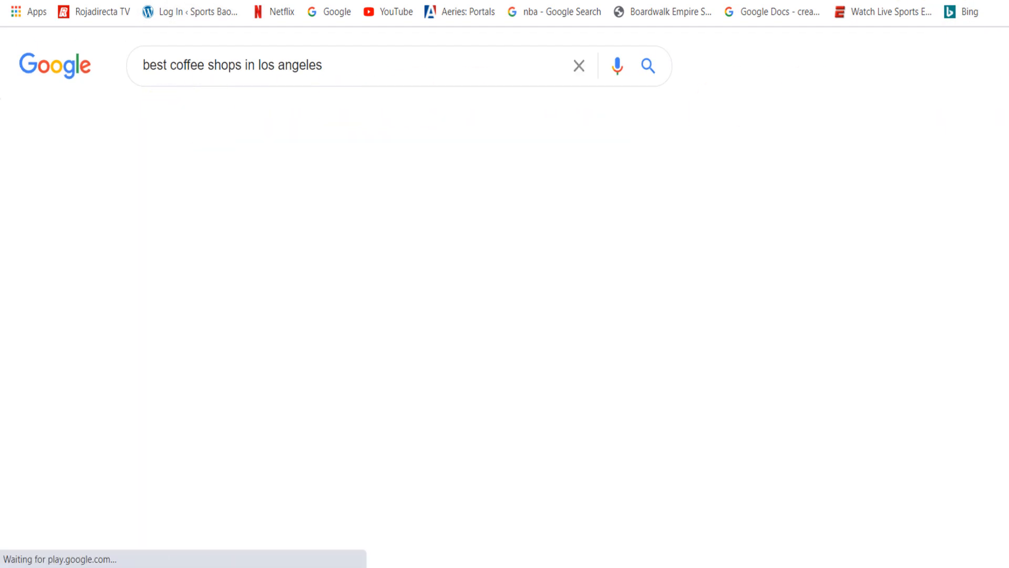
# - Look through the all-results page for "best coffee shops in los angeles", comparing the titles of the ranking articles
pyautogui.scroll(-3, 400, 263)
pyautogui.scroll(-10, 568, 232)
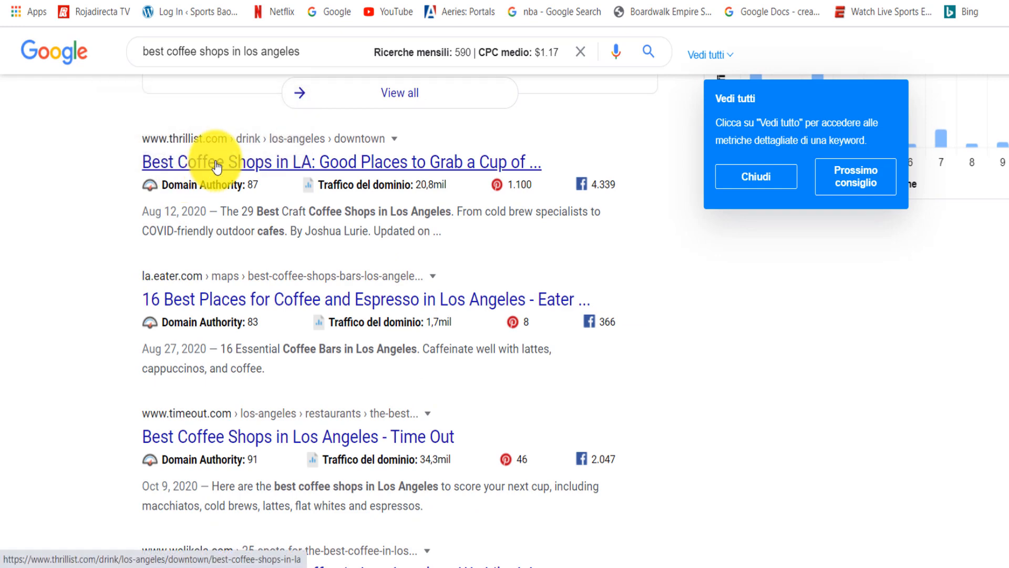
pyautogui.click(198, 162)
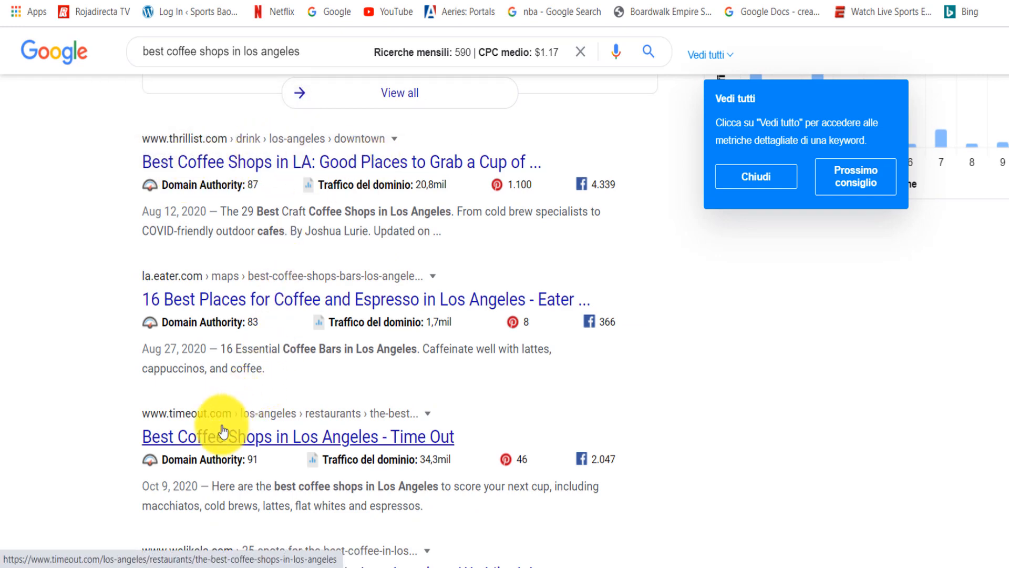
pyautogui.scroll(-5, 210, 274)
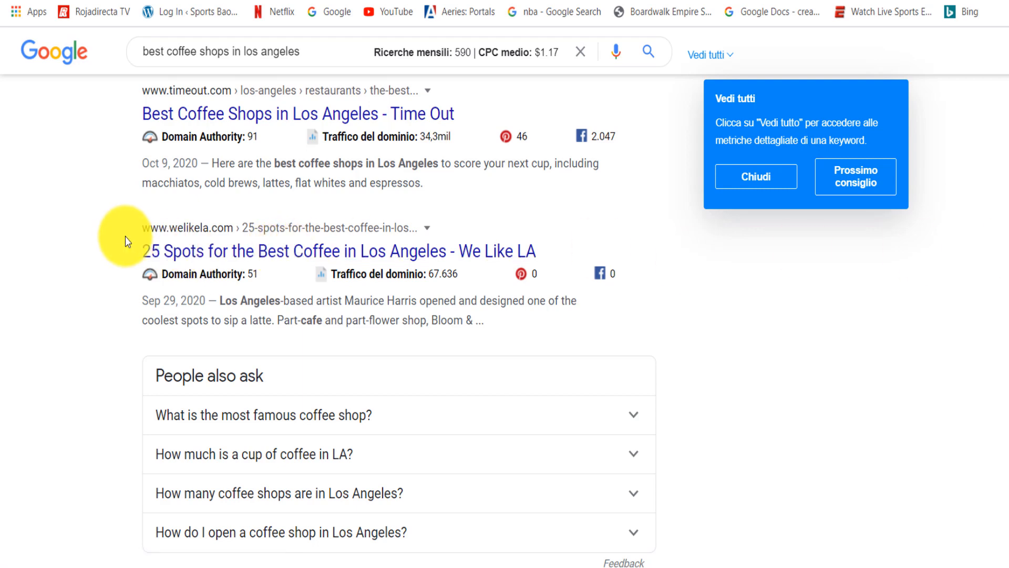
pyautogui.scroll(6, 241, 273)
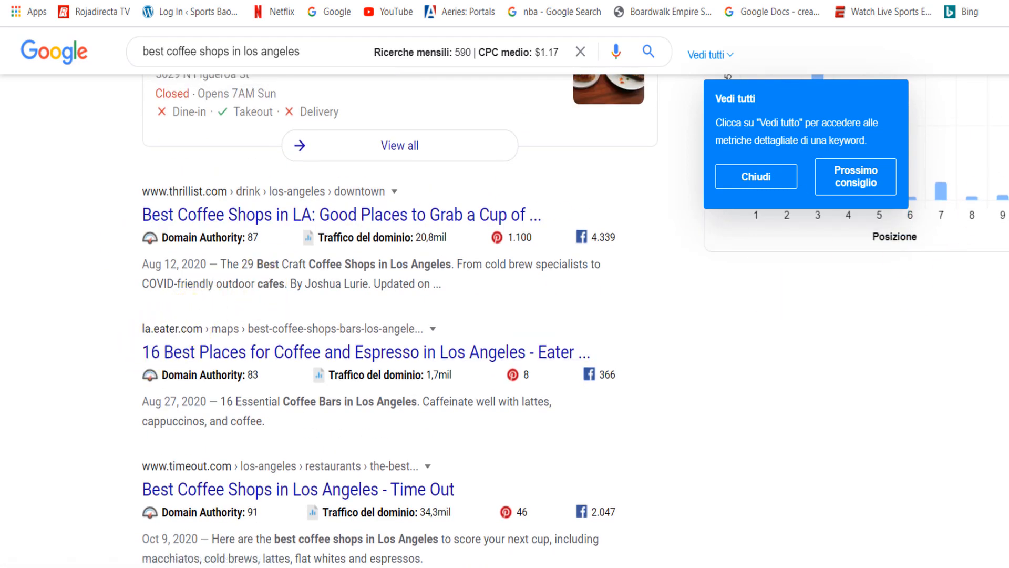
pyautogui.scroll(-3, 768, 286)
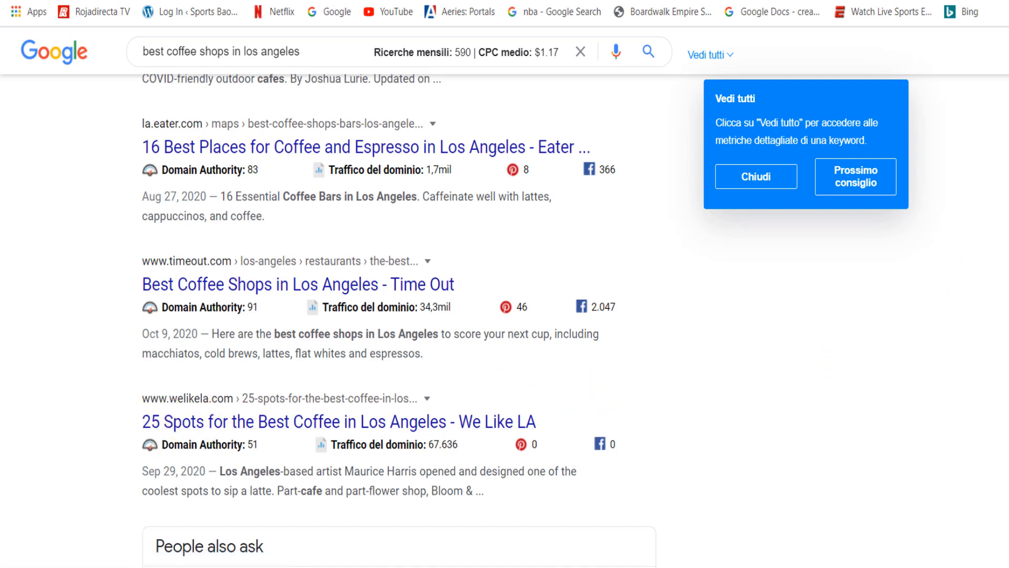
pyautogui.scroll(-2, 399, 316)
pyautogui.scroll(-5, 399, 316)
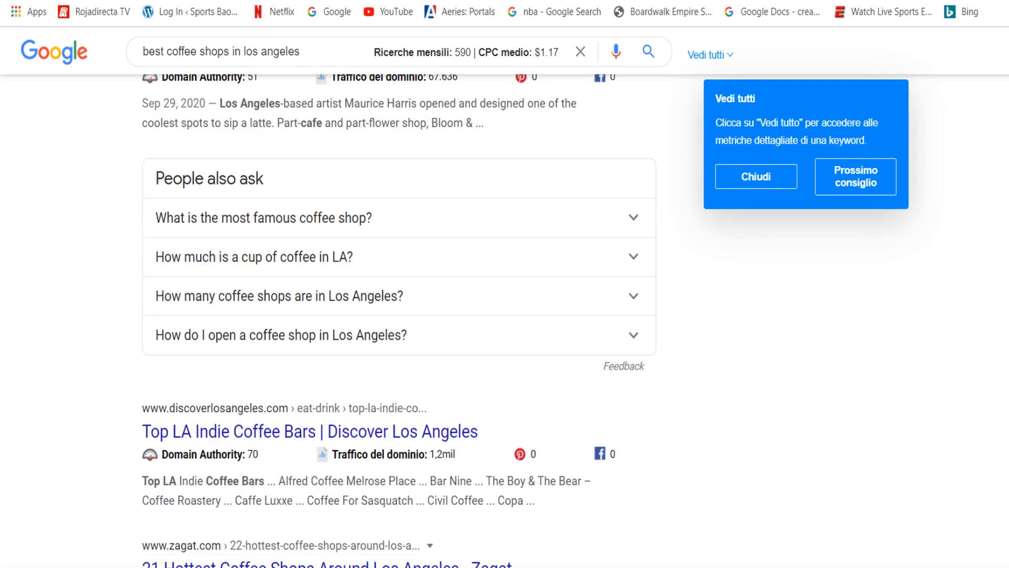
pyautogui.scroll(-3, 400, 315)
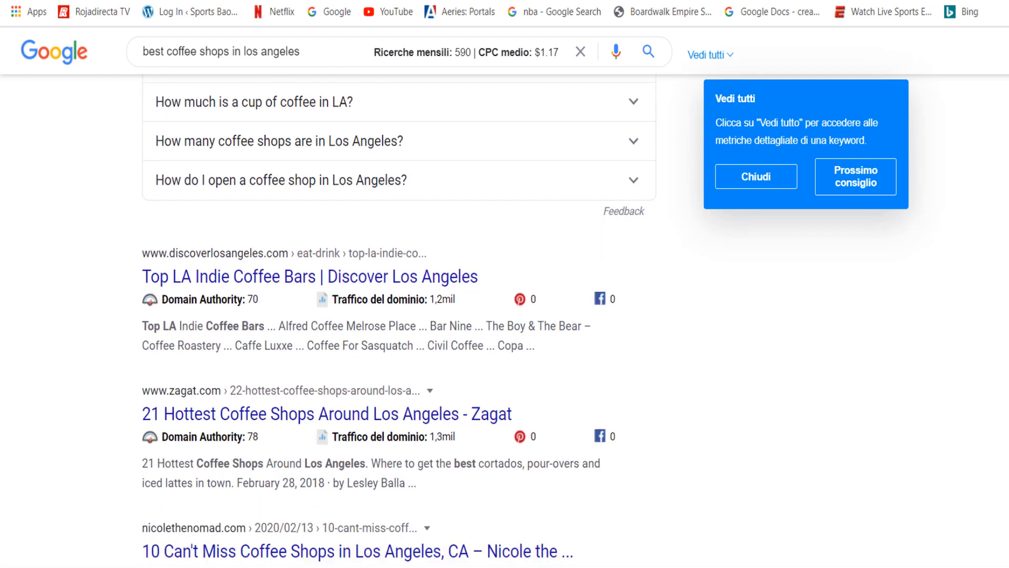
pyautogui.scroll(1, 400, 315)
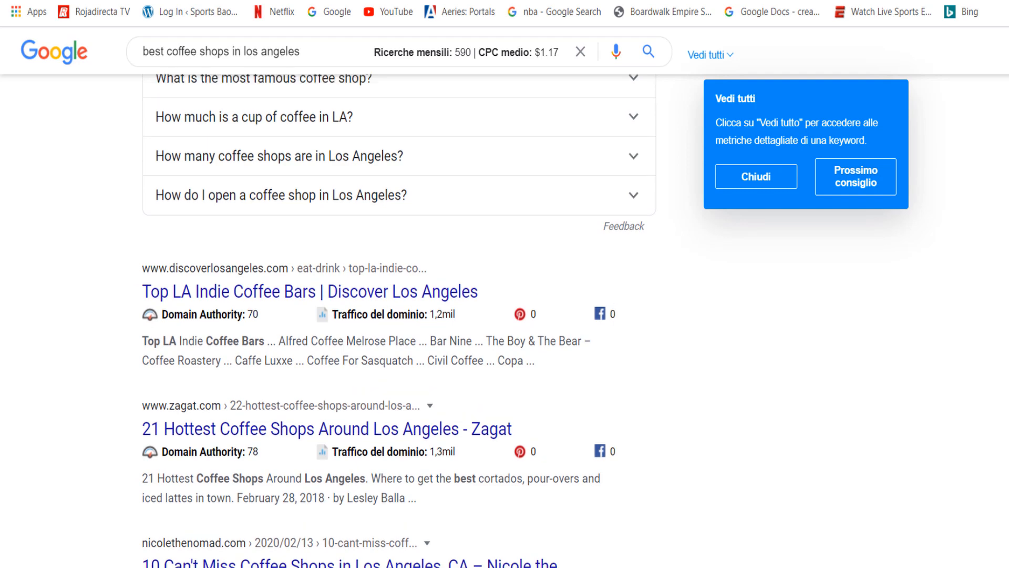
pyautogui.scroll(13, 787, 86)
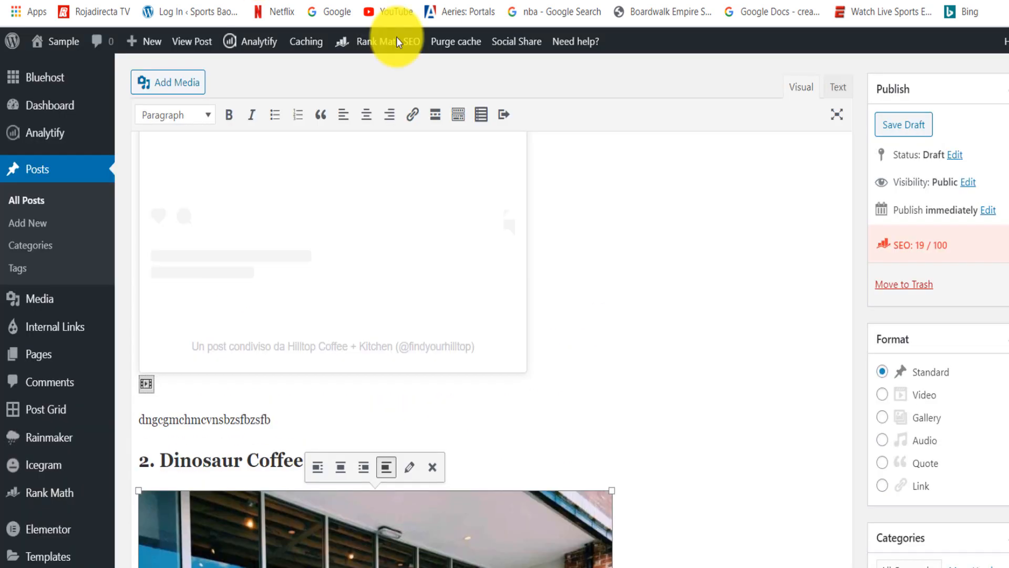
# - Open the Los Angeles coffee shop post's preview and review its table of contents, shop headings, Instagram embed and Dinosaur Coffee photo
pyautogui.scroll(13, 492, 341)
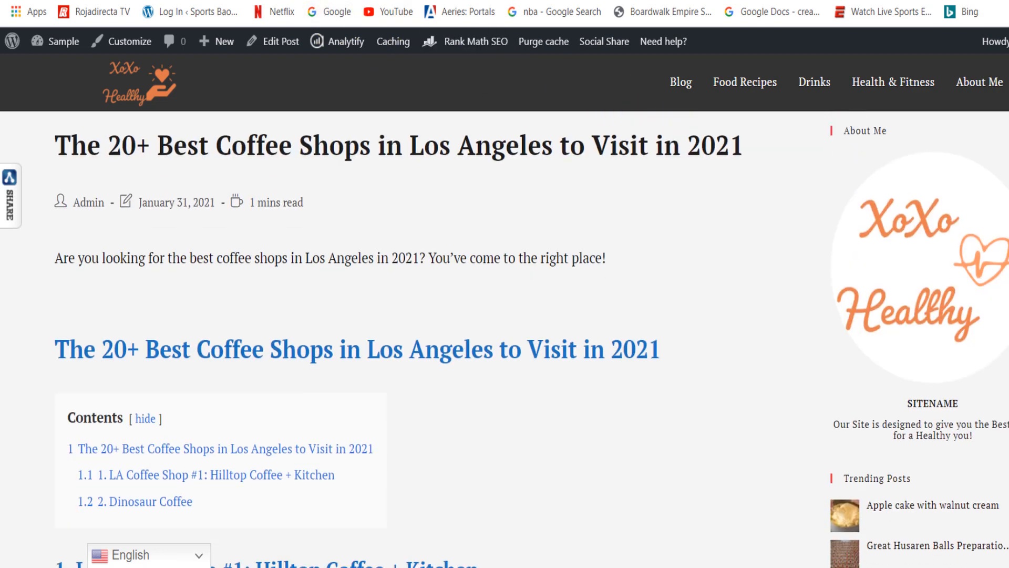
pyautogui.scroll(-2, 505, 336)
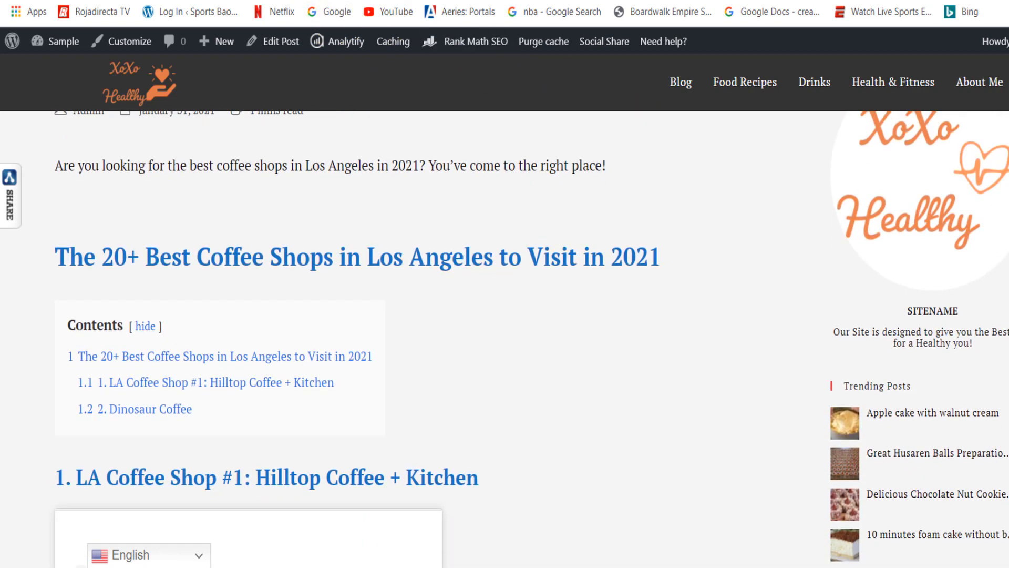
pyautogui.scroll(-9, 368, 264)
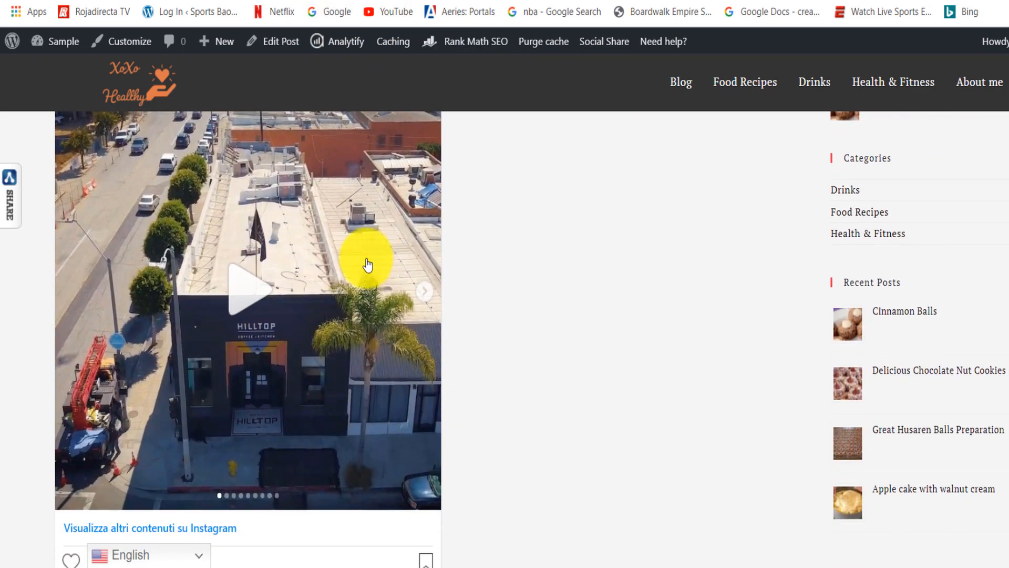
pyautogui.scroll(-10, 367, 264)
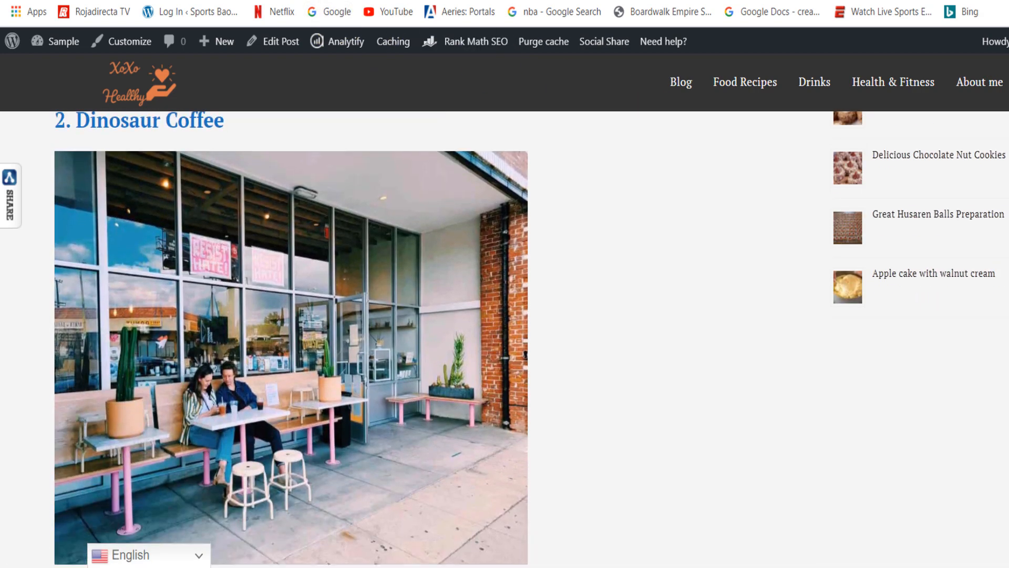
pyautogui.scroll(-3, 196, 389)
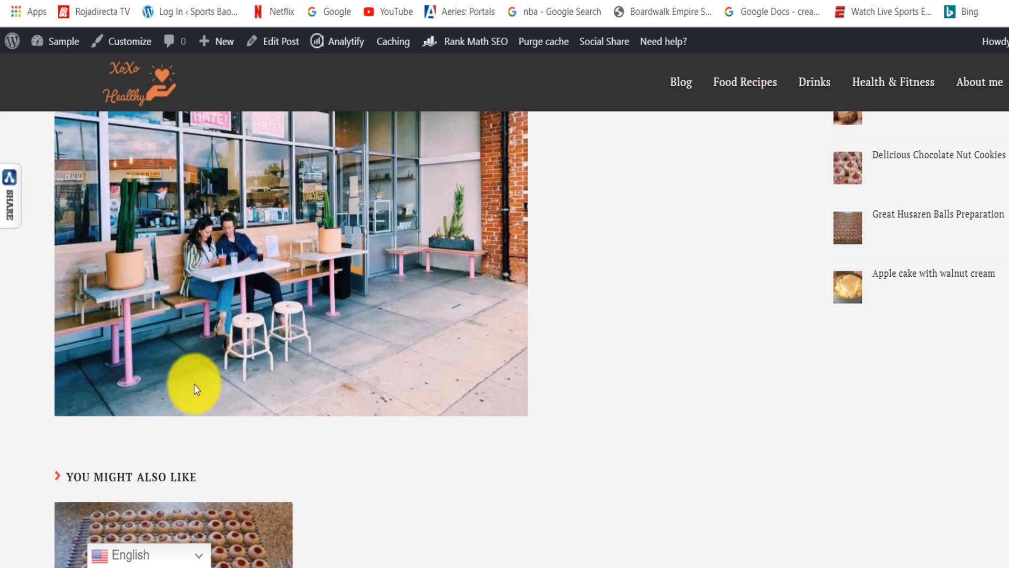
pyautogui.scroll(6, 338, 333)
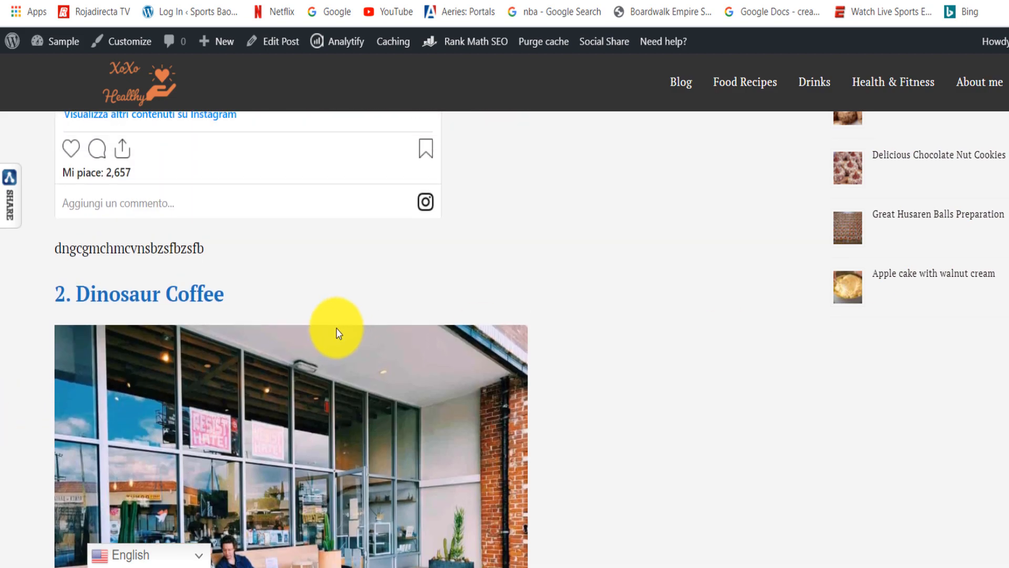
pyautogui.scroll(-8, 291, 339)
pyautogui.scroll(7, 290, 339)
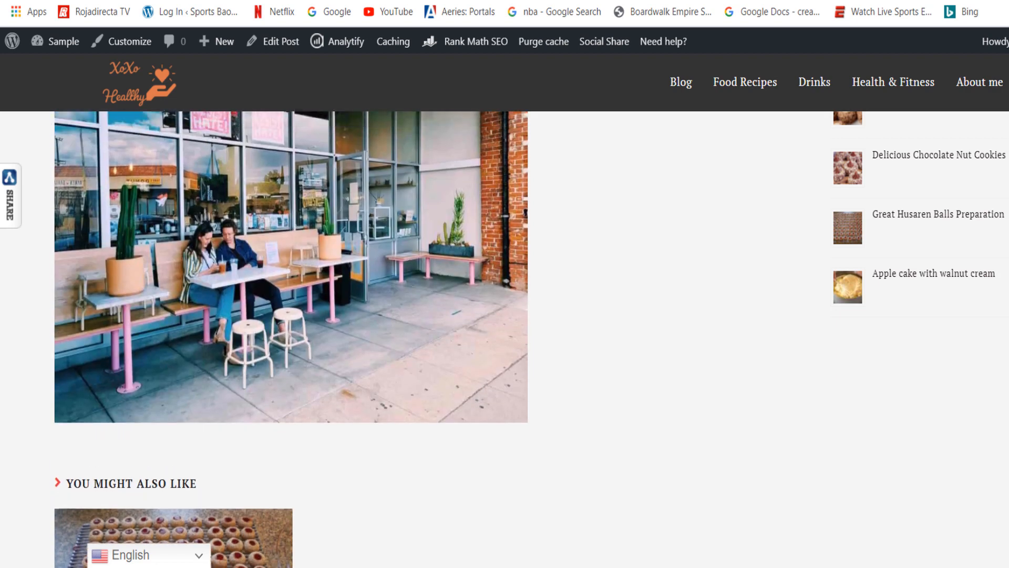
pyautogui.scroll(8, 290, 339)
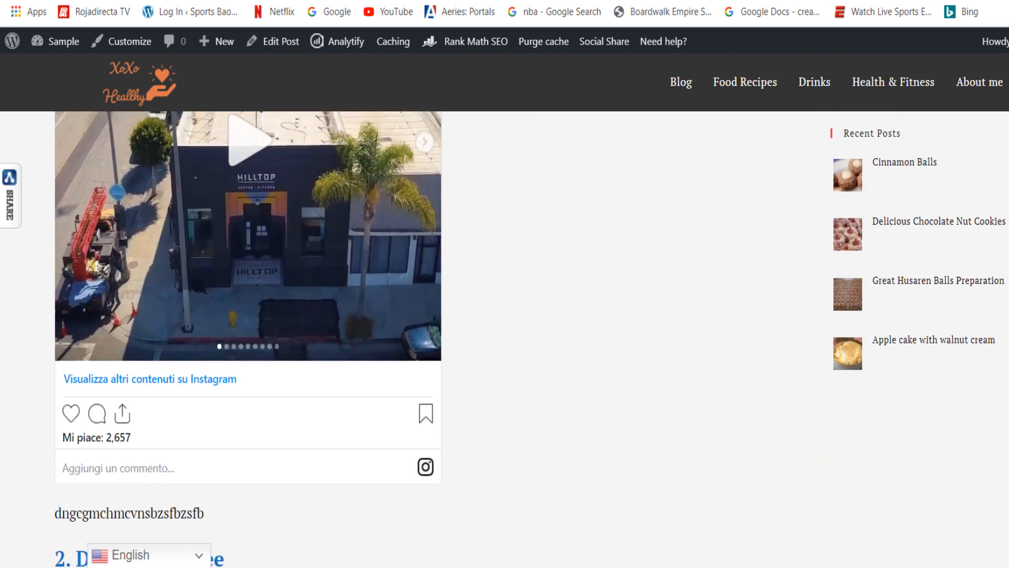
pyautogui.scroll(3, 531, 339)
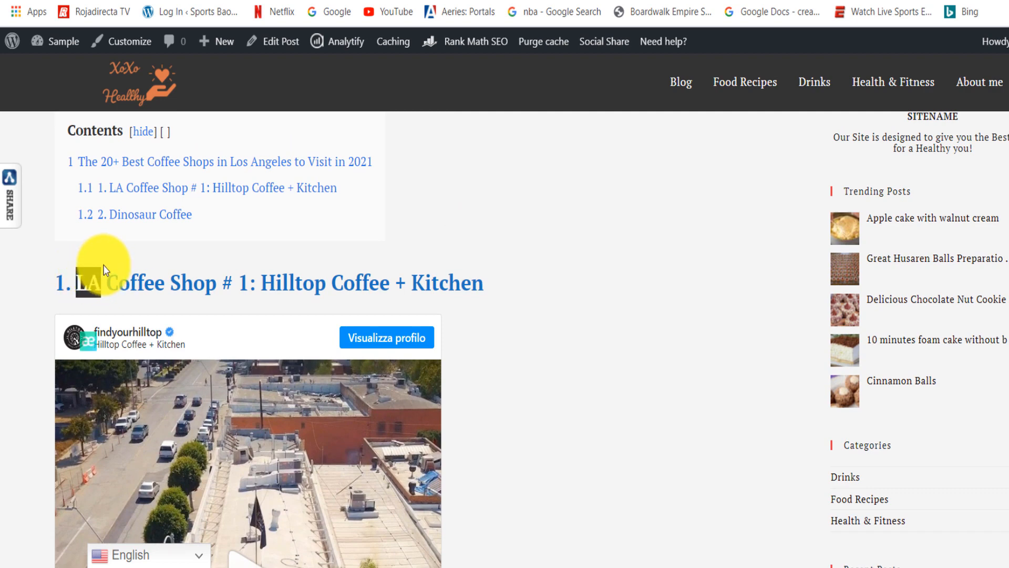
# - Back in the WordPress post editor, add the tag "best coffee shops in los angeles" to the post, copying its text for reuse
pyautogui.click(131, 1)
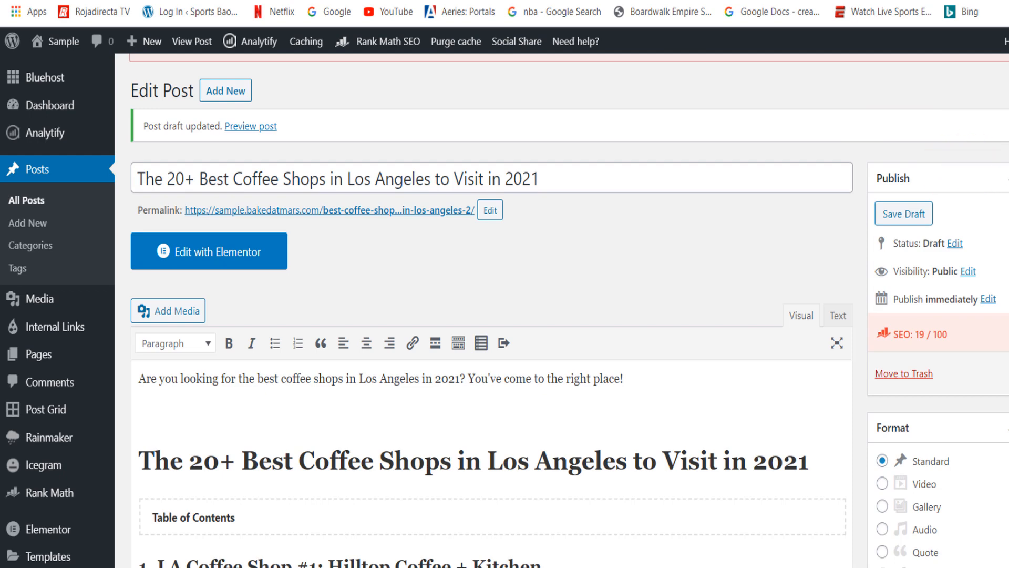
pyautogui.scroll(-3, 491, 310)
pyautogui.scroll(-4, 491, 310)
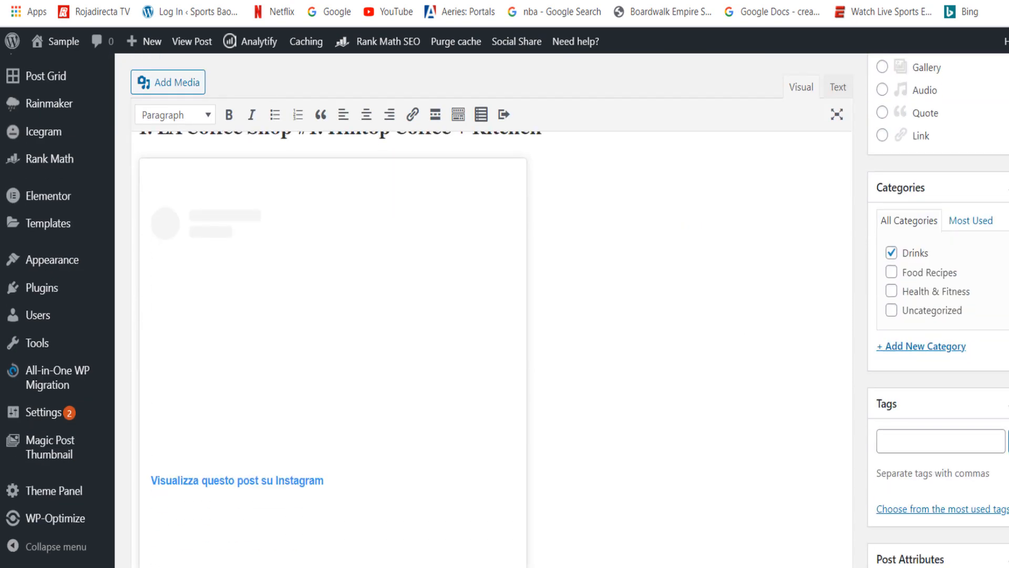
pyautogui.scroll(-5, 941, 316)
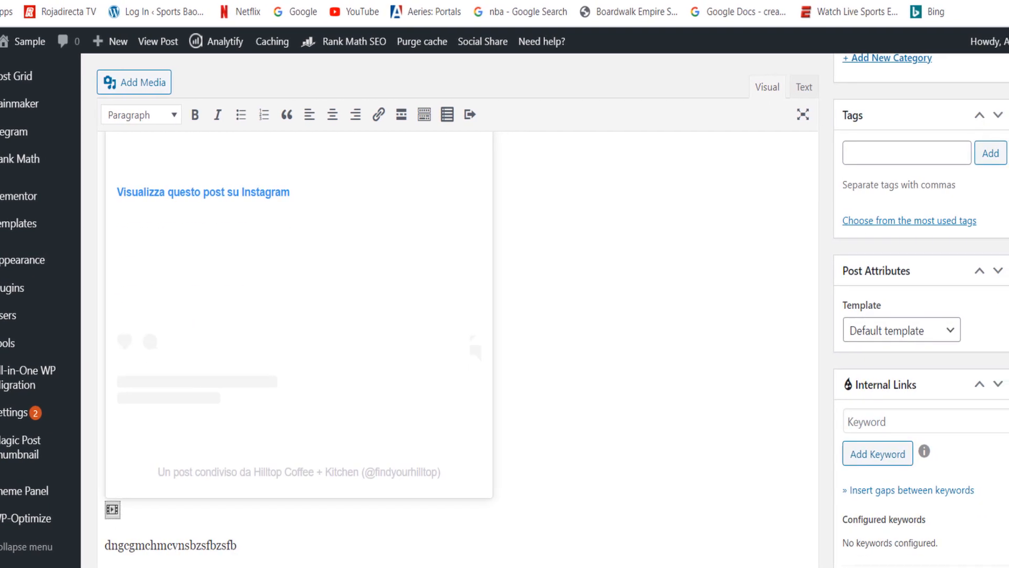
pyautogui.scroll(1, 971, 210)
pyautogui.click(972, 212)
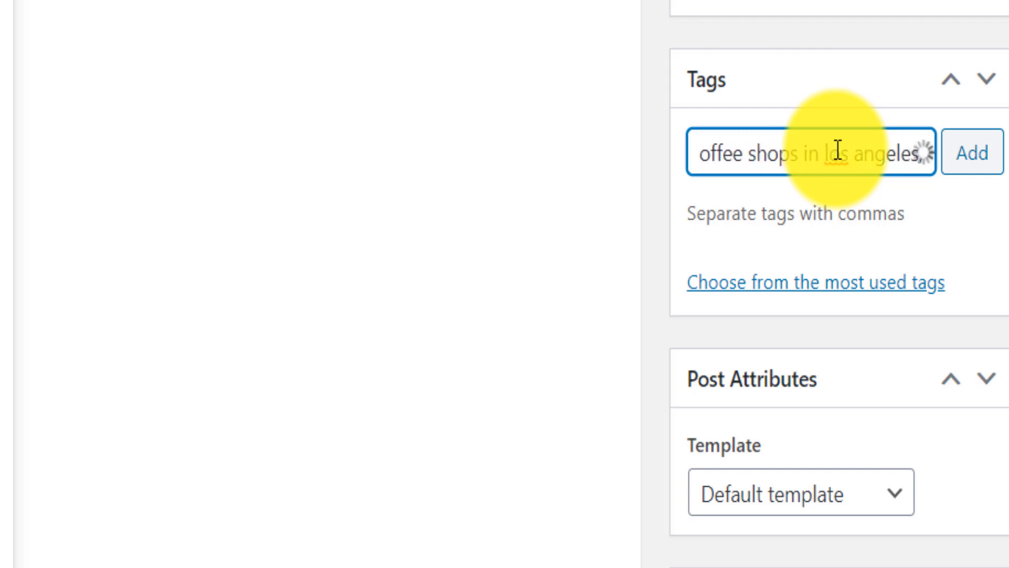
pyautogui.tripleClick(863, 149)
pyautogui.hotkey('ctrl', 'c')
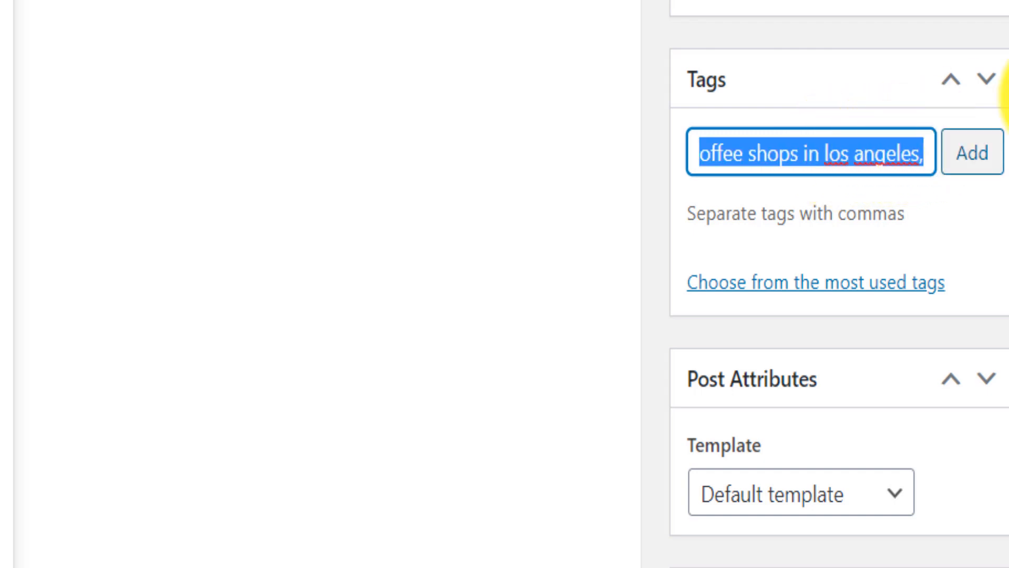
pyautogui.click(985, 152)
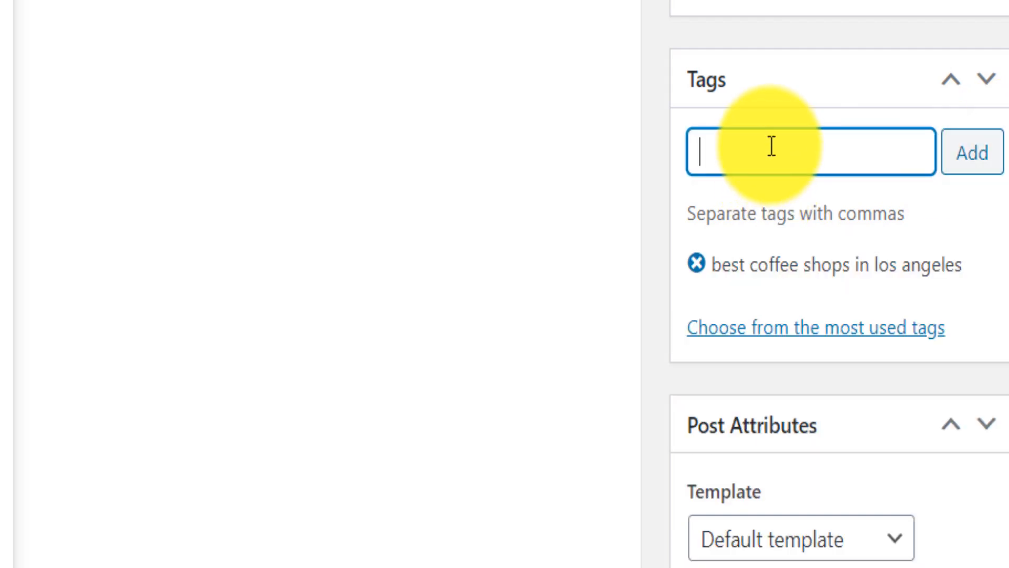
# - Add a second tag, "best coffee shops in los angeles 2021", reusing the copied phrase
pyautogui.hotkey('ctrl', 'v')
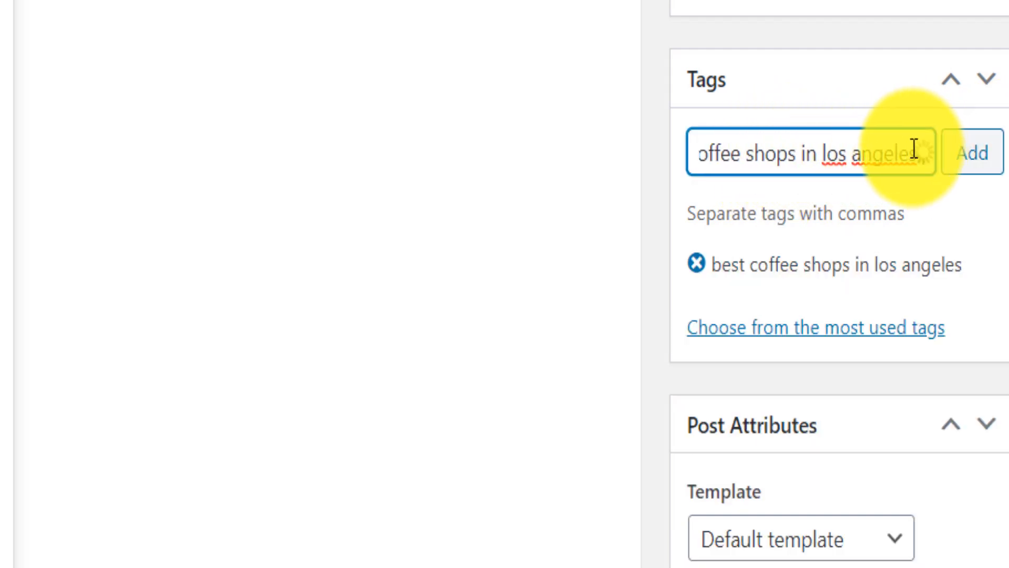
pyautogui.write('21')
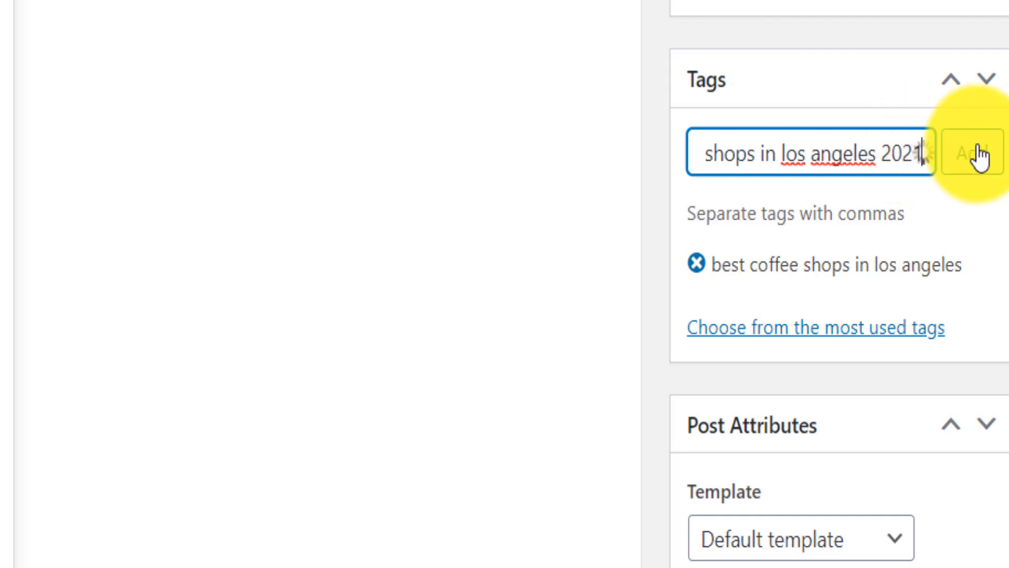
pyautogui.click(974, 153)
# - Add a third tag, "coffee shops in los angeles", by pasting the copied phrase and removing the word "best"
pyautogui.hotkey('ctrl', 'v')
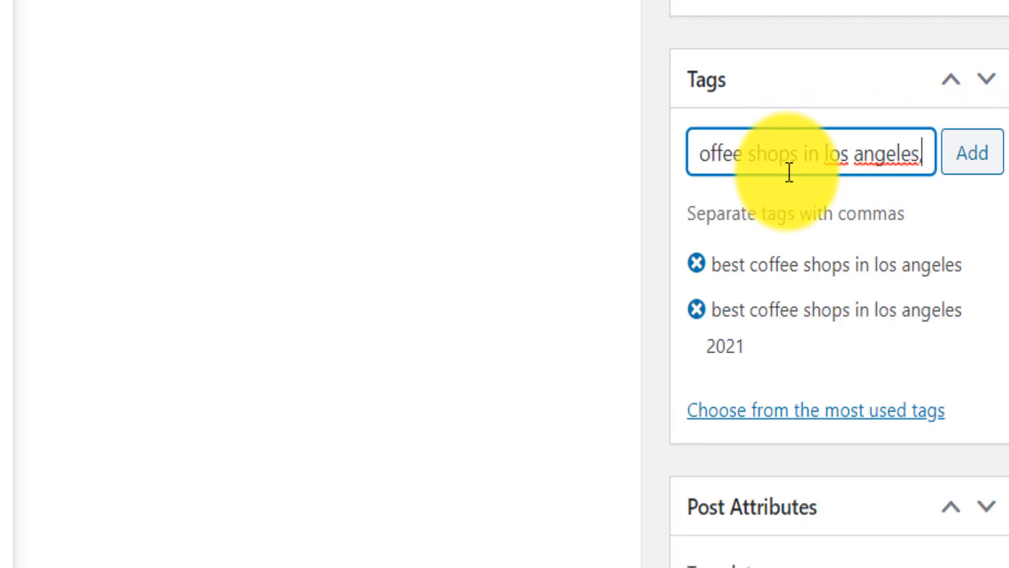
pyautogui.write(',')
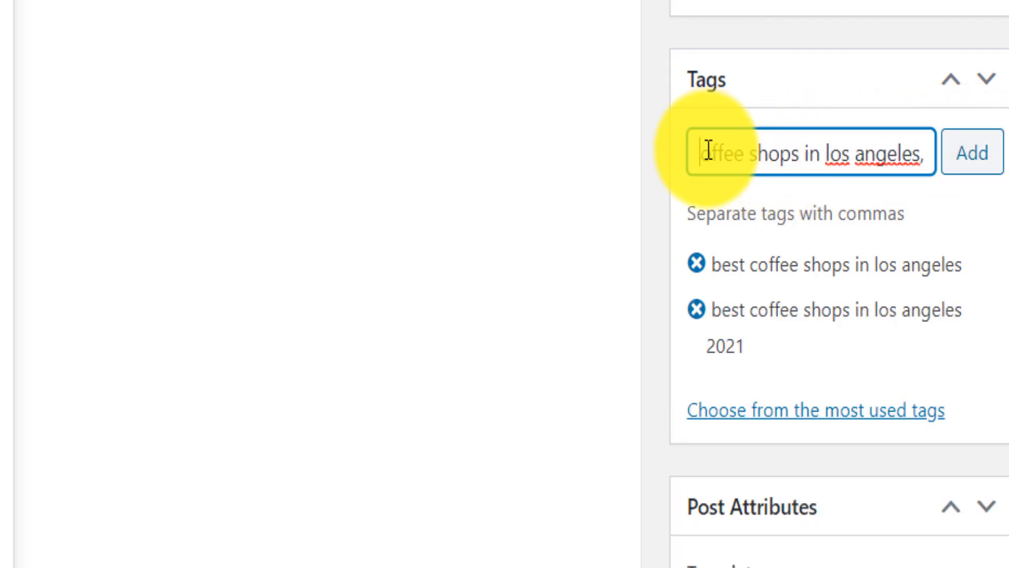
pyautogui.press('Home')
pyautogui.moveTo(749, 153); pyautogui.dragTo(673, 153)
pyautogui.press('BackSpace')
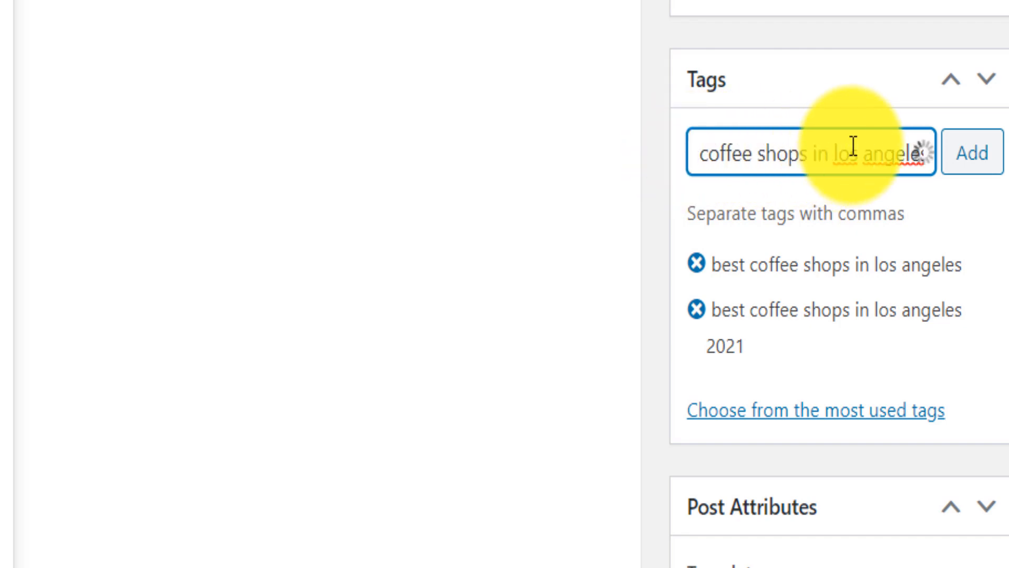
pyautogui.click(970, 153)
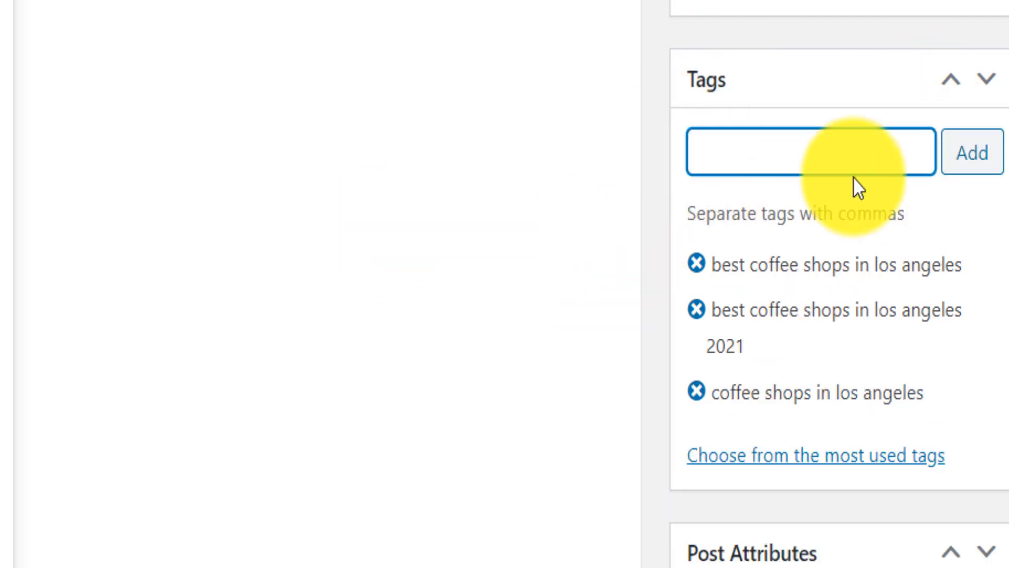
# - Switch to another Chrome window and search Google for "best coffees in los angeles"
pyautogui.scroll(7, 828, 4)
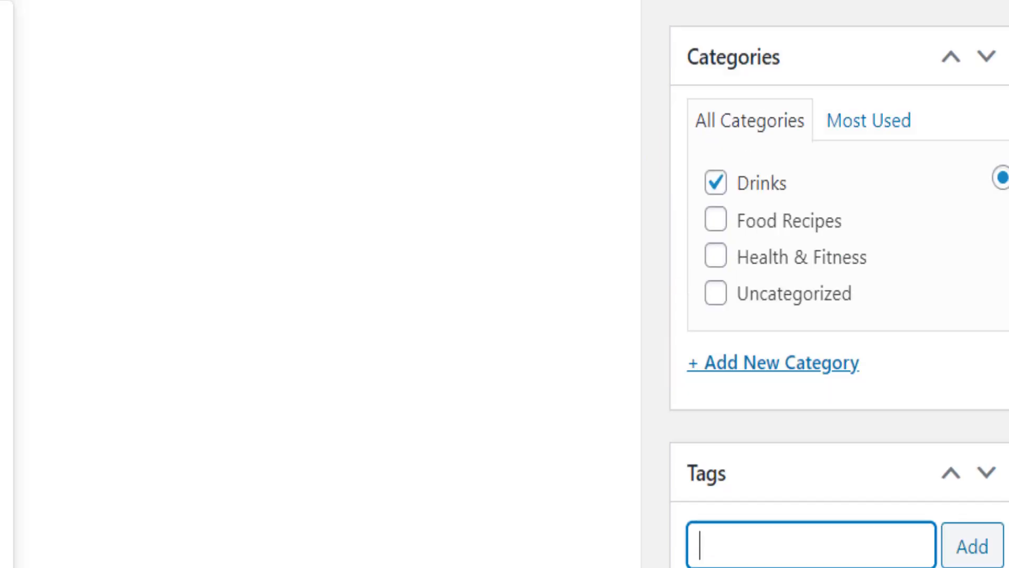
pyautogui.scroll(-4, 829, 5)
pyautogui.hotkey('alt', 'Tab')
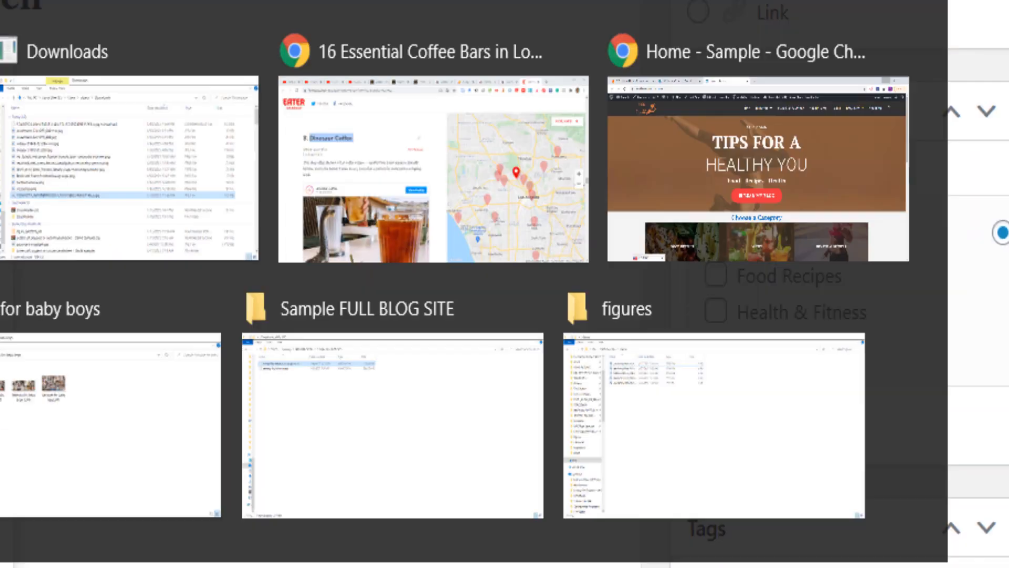
pyautogui.hotkey('alt', 'Tab')
pyautogui.hotkey('alt', 'Tab')
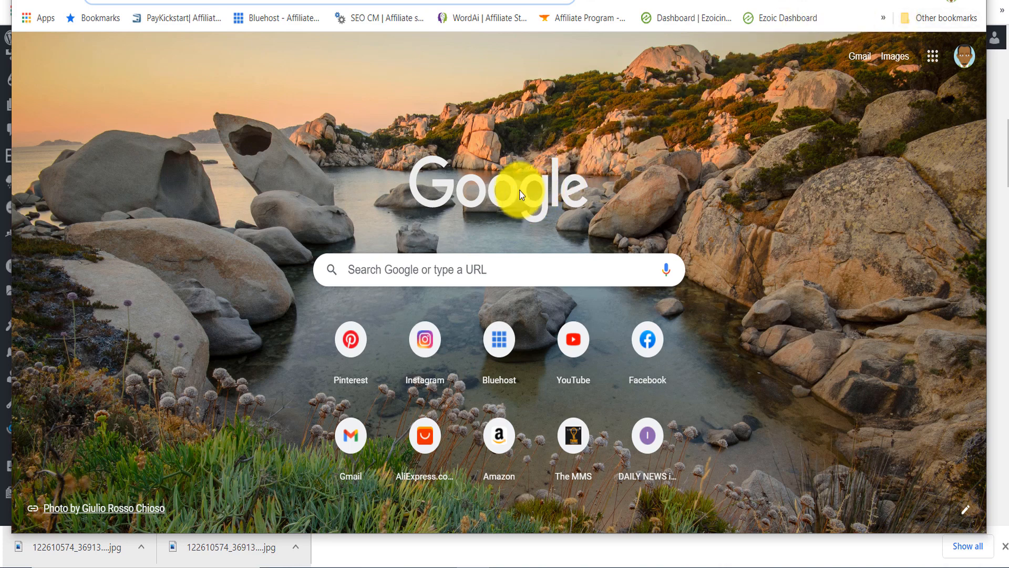
pyautogui.write('best')
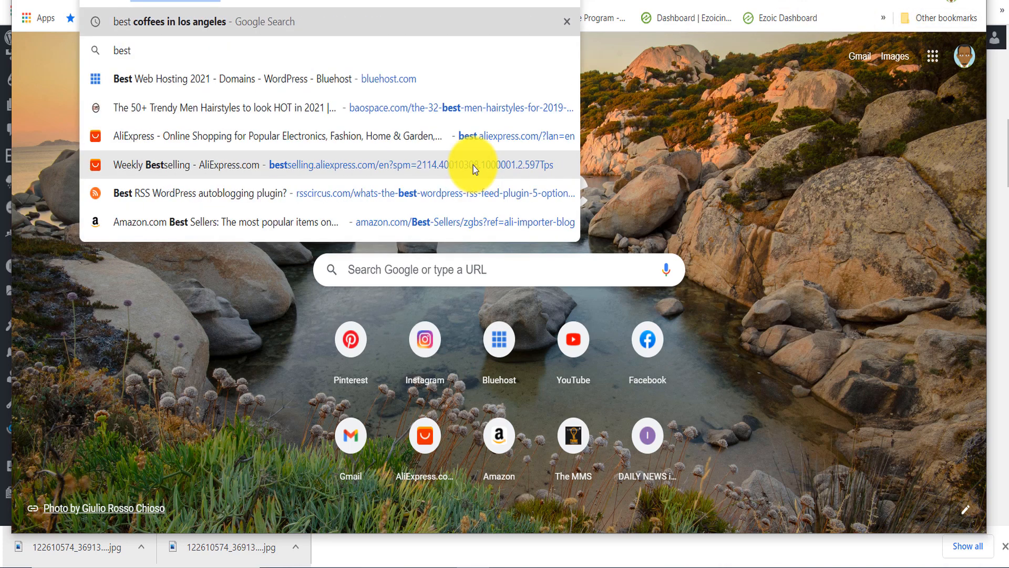
pyautogui.press('Return')
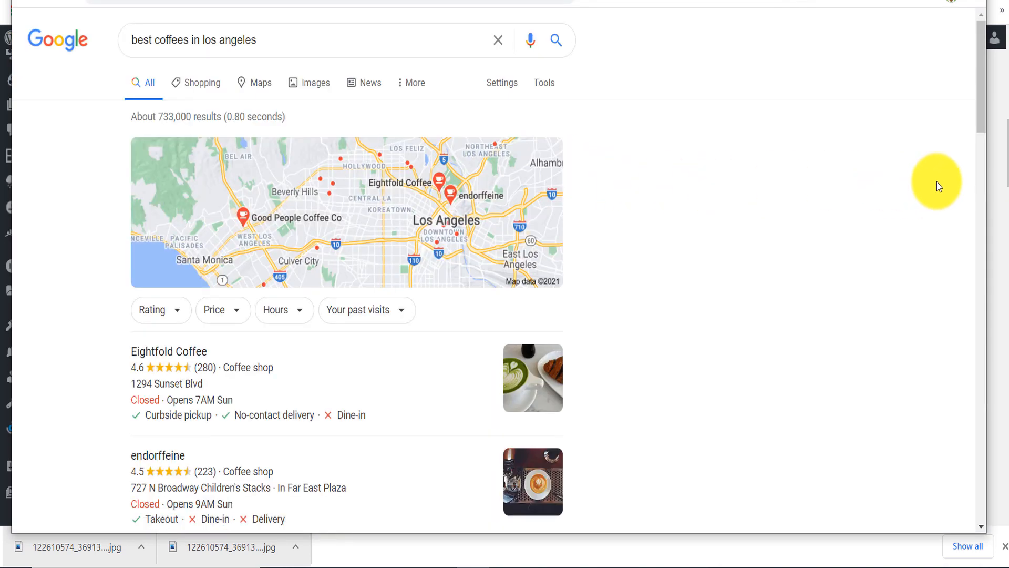
# - Copy the related keyword "menottis coffee" from the Google results and add it as a tag in the WordPress post
pyautogui.scroll(-2, 975, 79)
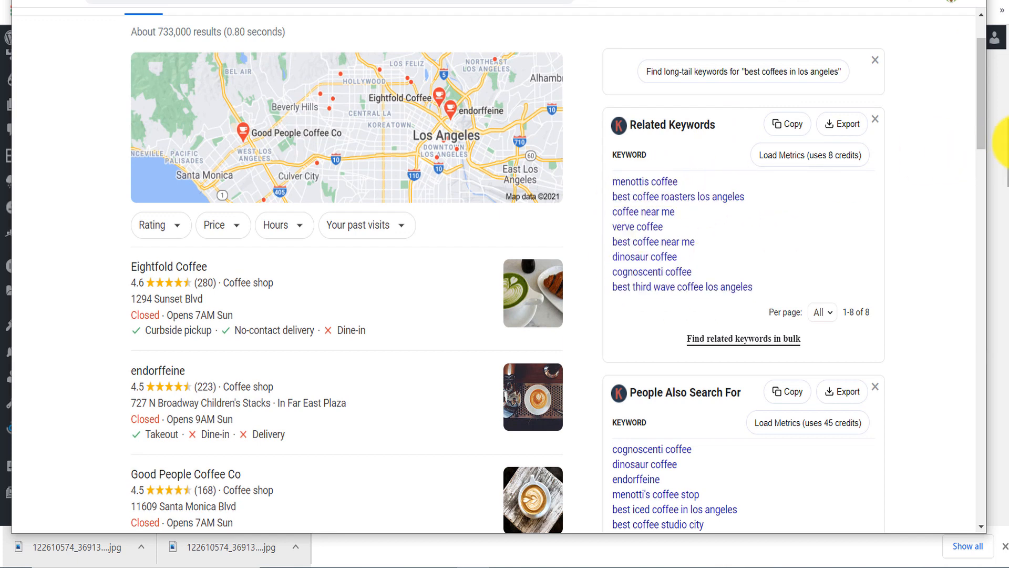
pyautogui.scroll(-1, 990, 111)
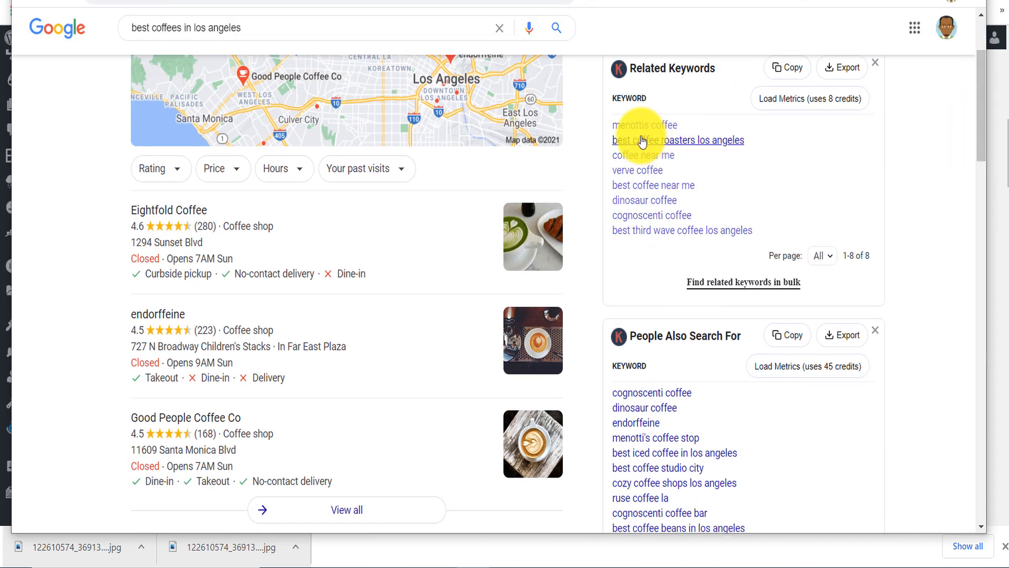
pyautogui.moveTo(688, 124); pyautogui.dragTo(611, 124)
pyautogui.hotkey('ctrl', 'c')
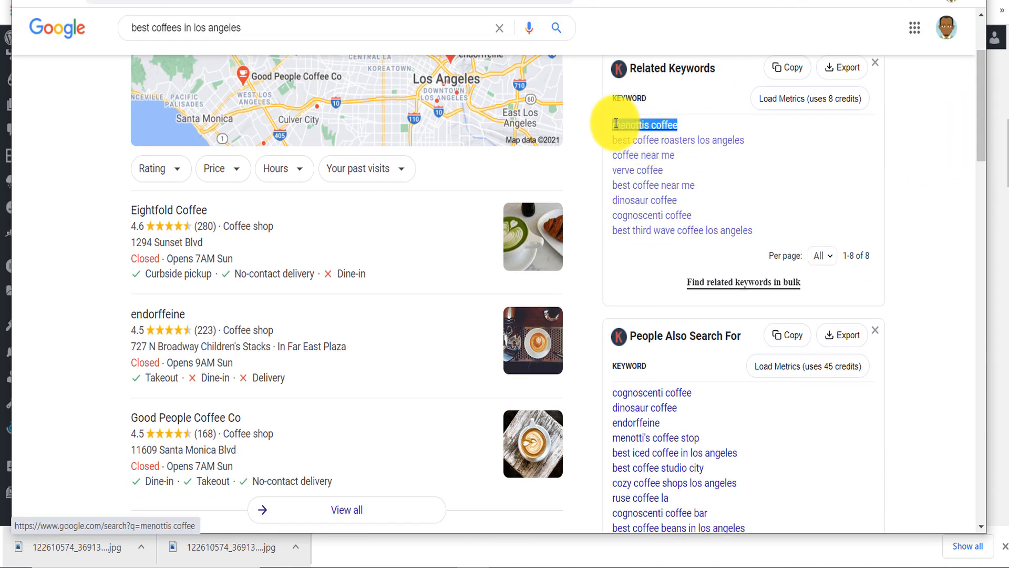
pyautogui.hotkey('alt', 'Tab')
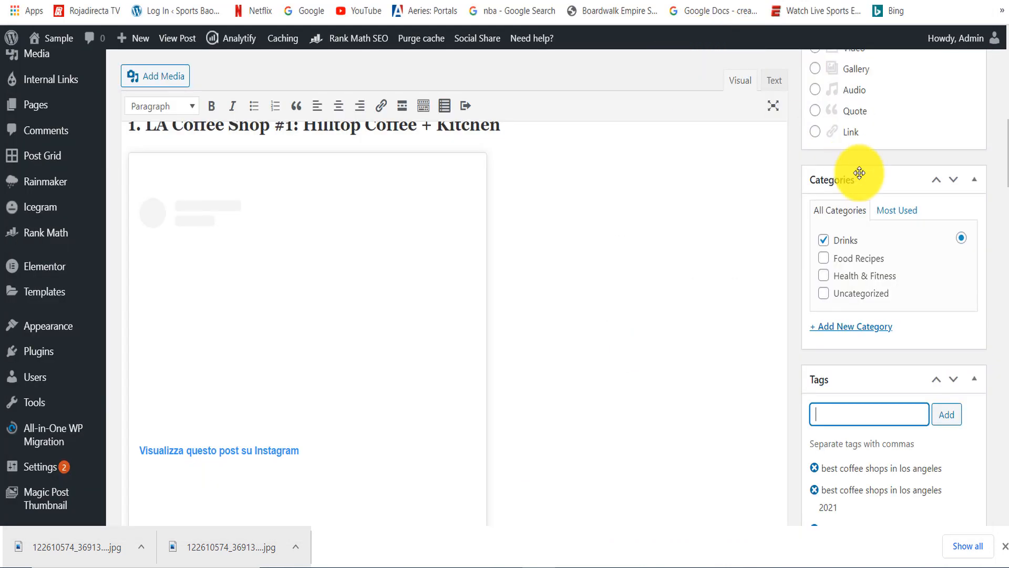
pyautogui.hotkey('ctrl', 'v')
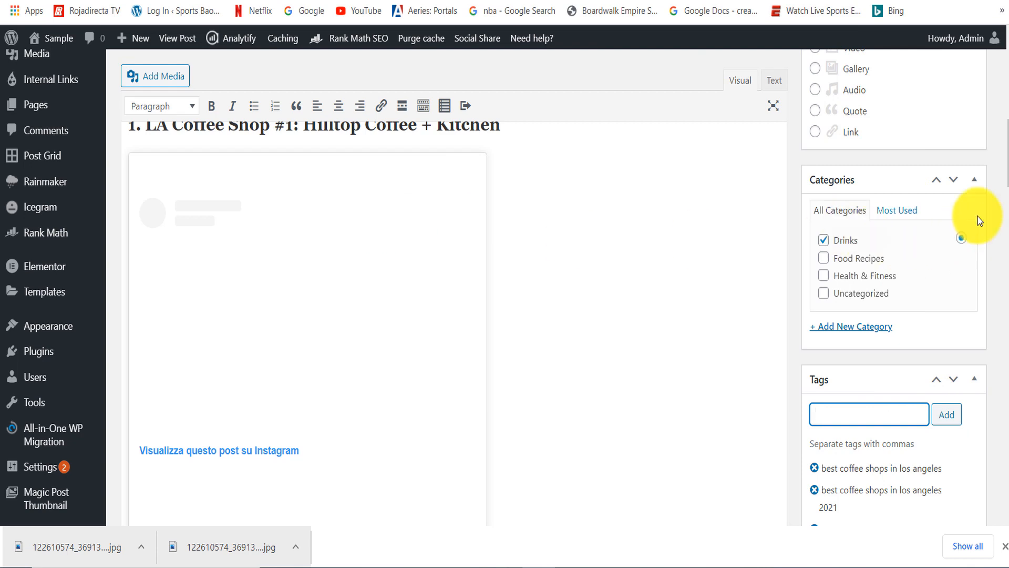
# - Copy "Hilltop Coffee + Kitchen" from the first coffee shop heading and add it as a tag to the post
pyautogui.scroll(2, 1002, 156)
pyautogui.moveTo(517, 214); pyautogui.dragTo(313, 205)
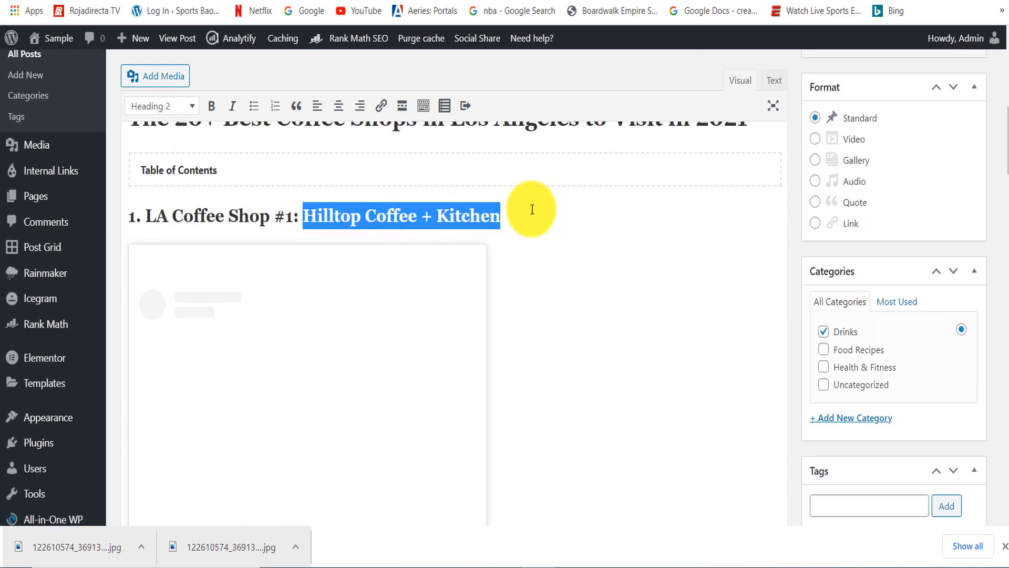
pyautogui.scroll(-3, 996, 191)
pyautogui.click(893, 163)
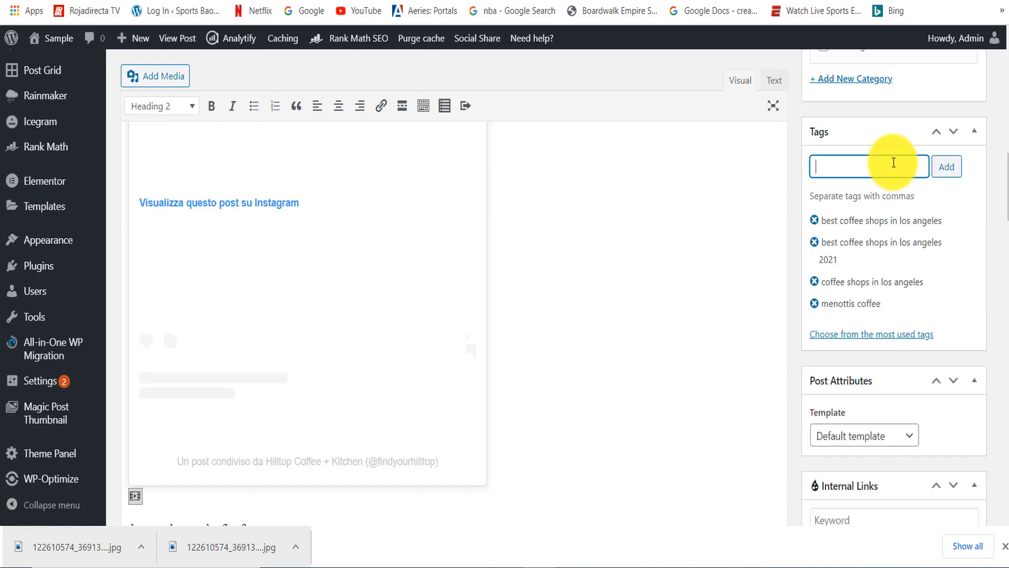
pyautogui.write('Hilltop Coffee + Kitchen')
pyautogui.click(947, 167)
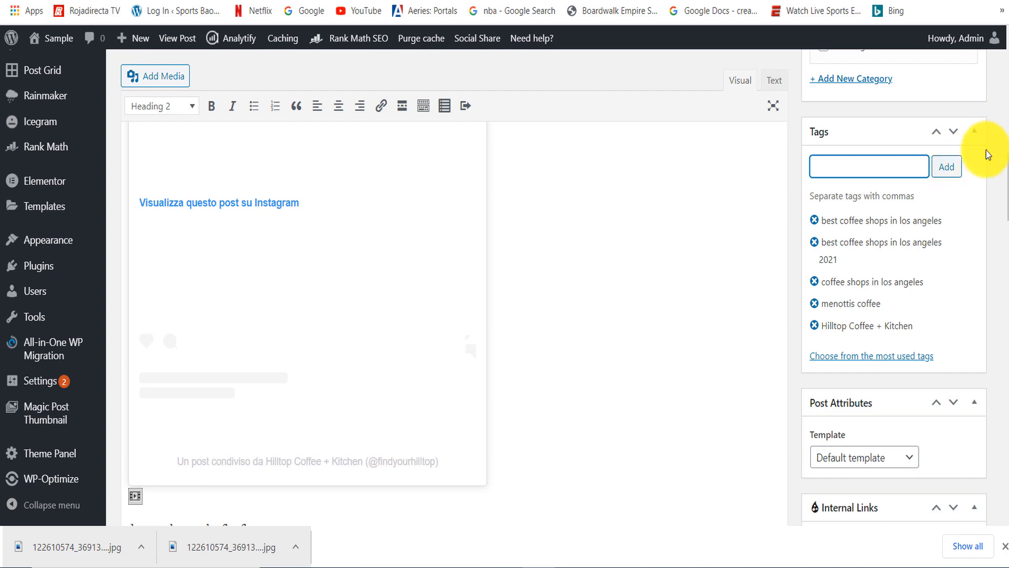
# - Switch to the Google results for "best coffee shops in los angeles" and copy the Thrillist article's link address
pyautogui.scroll(12, 1003, 157)
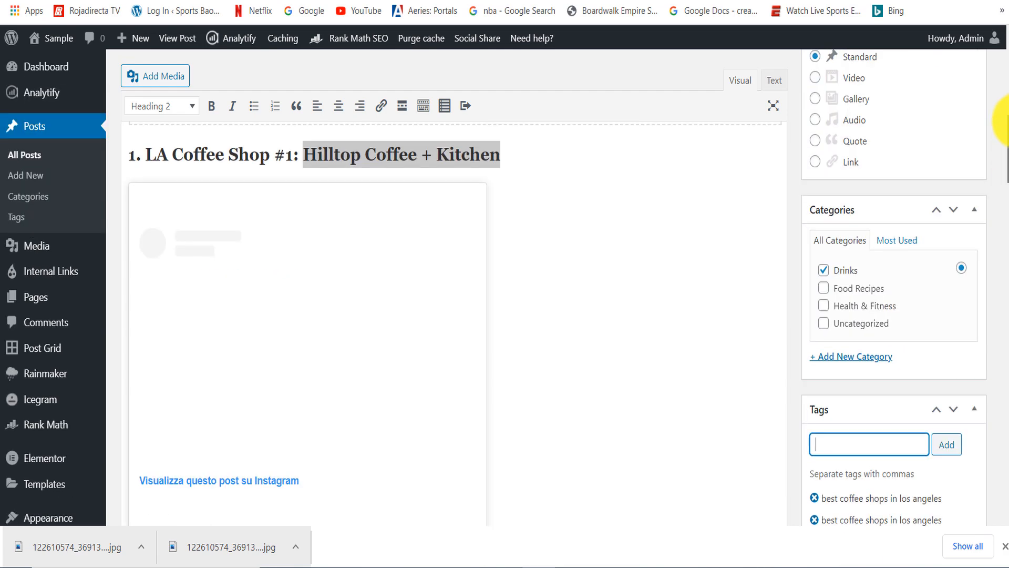
pyautogui.scroll(-3, 1002, 105)
pyautogui.click(390, 218)
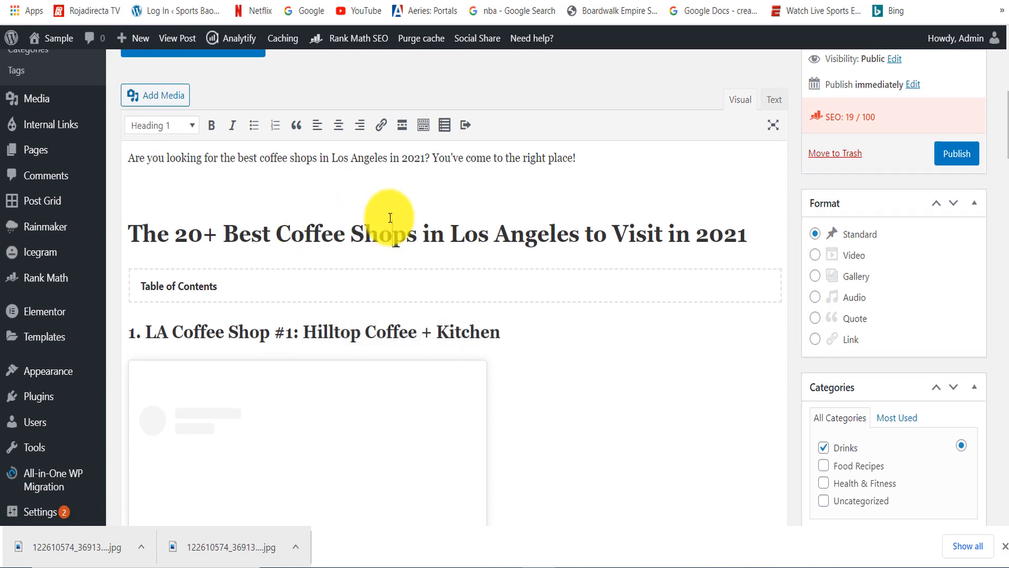
pyautogui.moveTo(1004, 130)
pyautogui.mouseDown()
pyautogui.moveTo(1004, 206)
pyautogui.moveTo(1004, 121)
pyautogui.mouseUp()
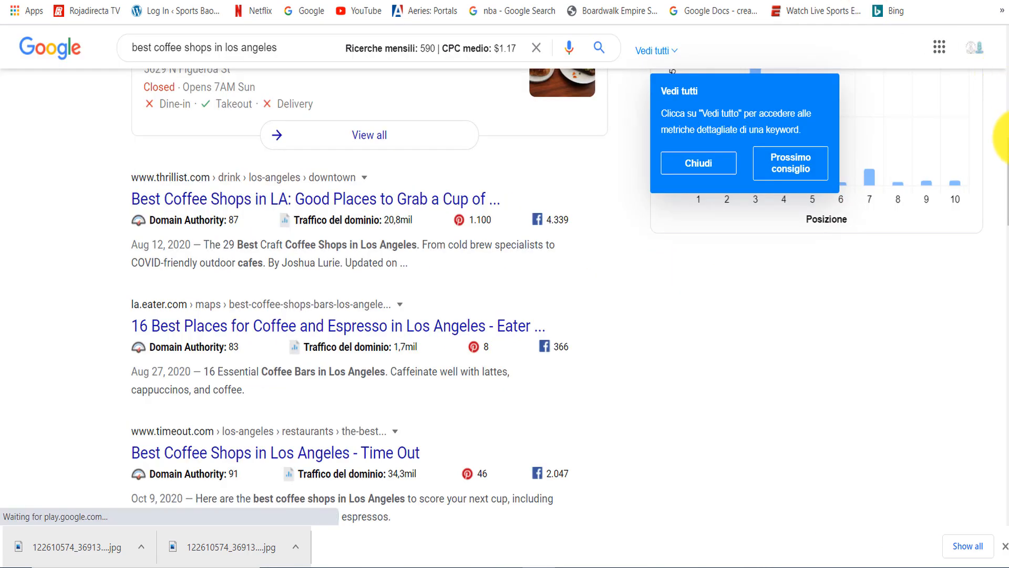
pyautogui.scroll(5, 994, 131)
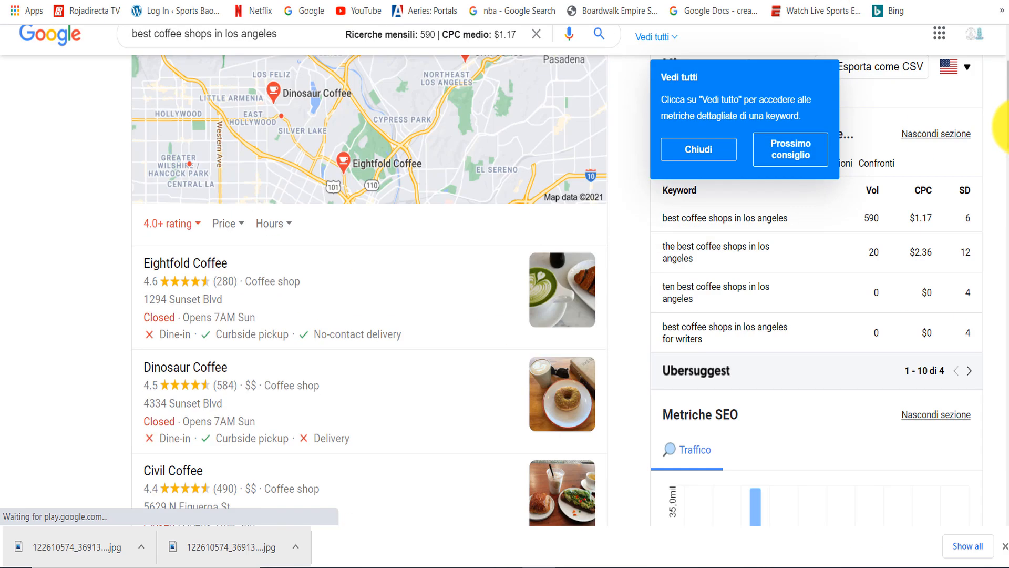
pyautogui.moveTo(1004, 105); pyautogui.dragTo(980, 180)
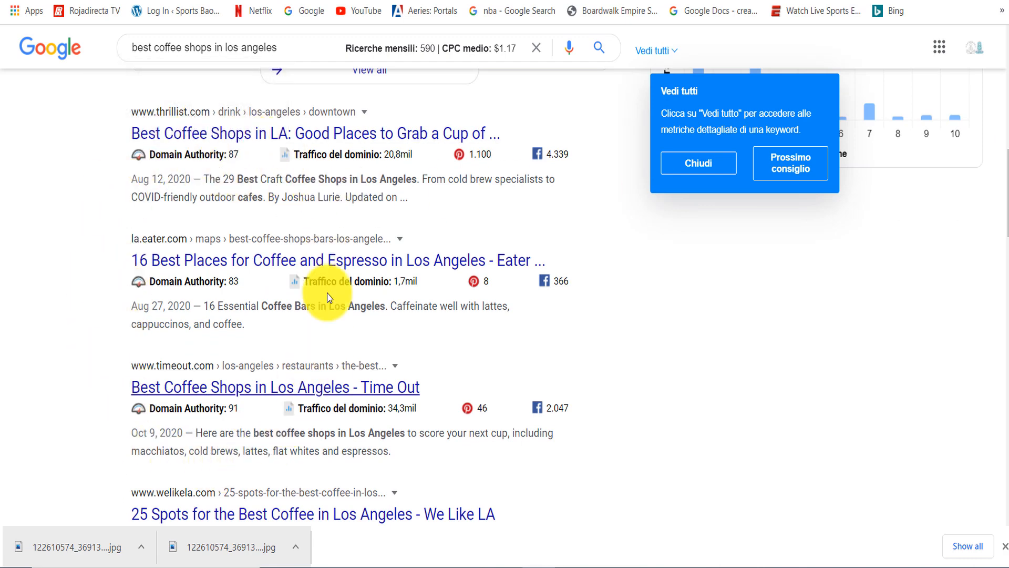
pyautogui.rightClick(212, 139)
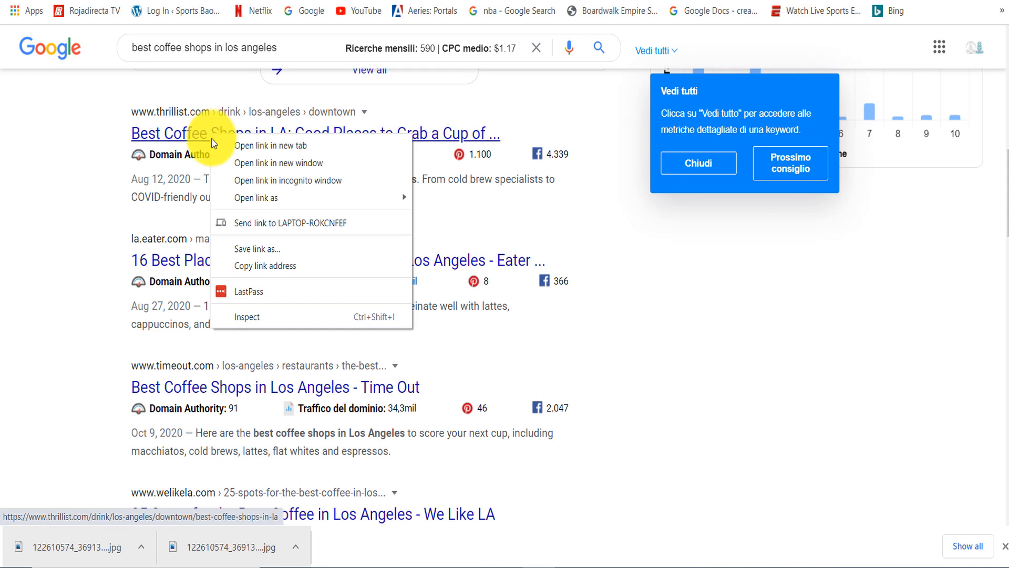
pyautogui.click(249, 267)
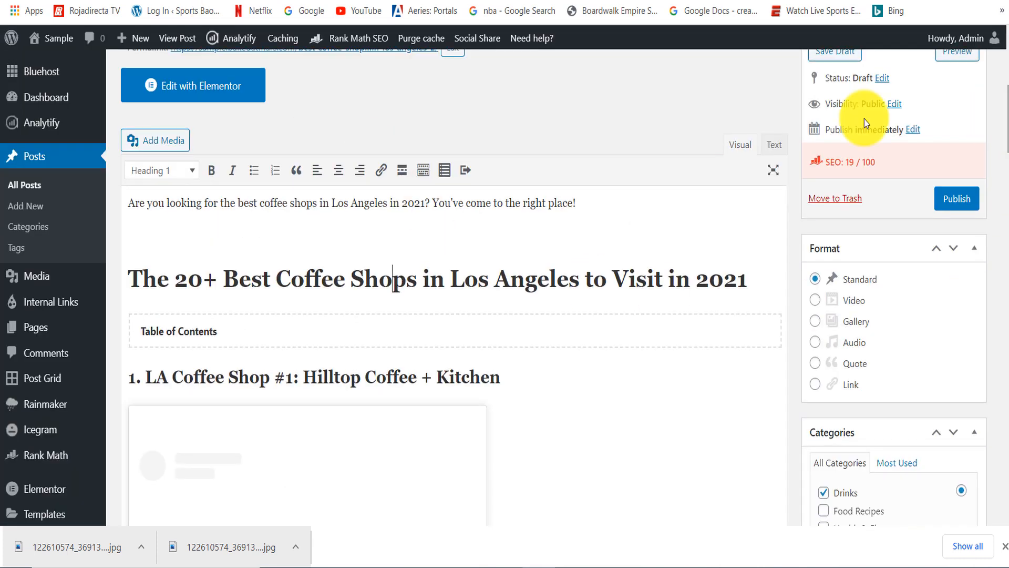
# - Back in the post editor, link the words "coffee shops" in the intro sentence to the copied Thrillist address
pyautogui.moveTo(261, 204); pyautogui.dragTo(317, 204)
pyautogui.hotkey('ctrl', 'v')
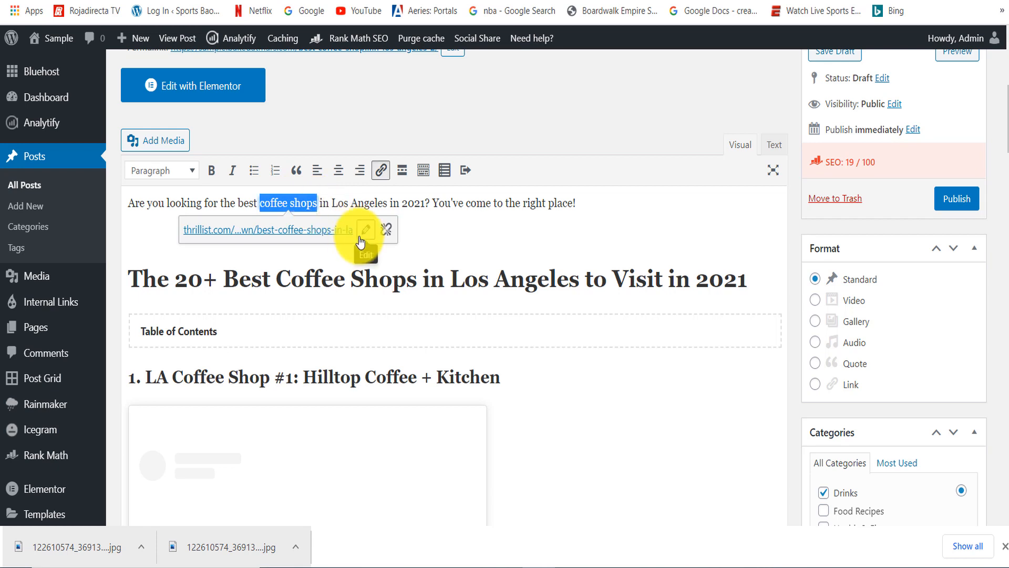
pyautogui.click(228, 203)
pyautogui.click(272, 204)
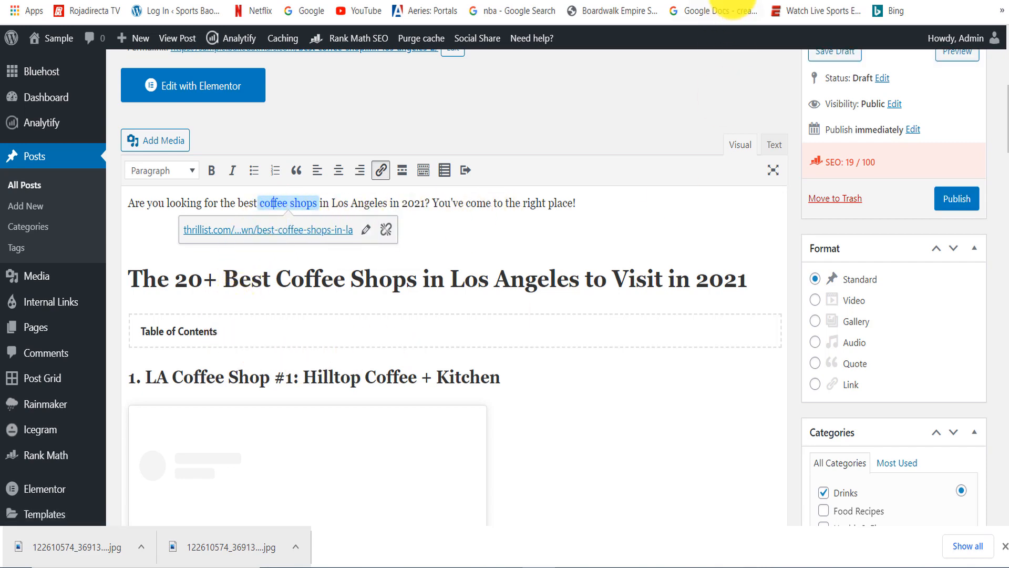
# - Return to the Google results and copy the link address of Time Out's "Best Coffee Shops in Los Angeles" result
pyautogui.click(820, 1)
pyautogui.moveTo(1006, 211); pyautogui.dragTo(1006, 229)
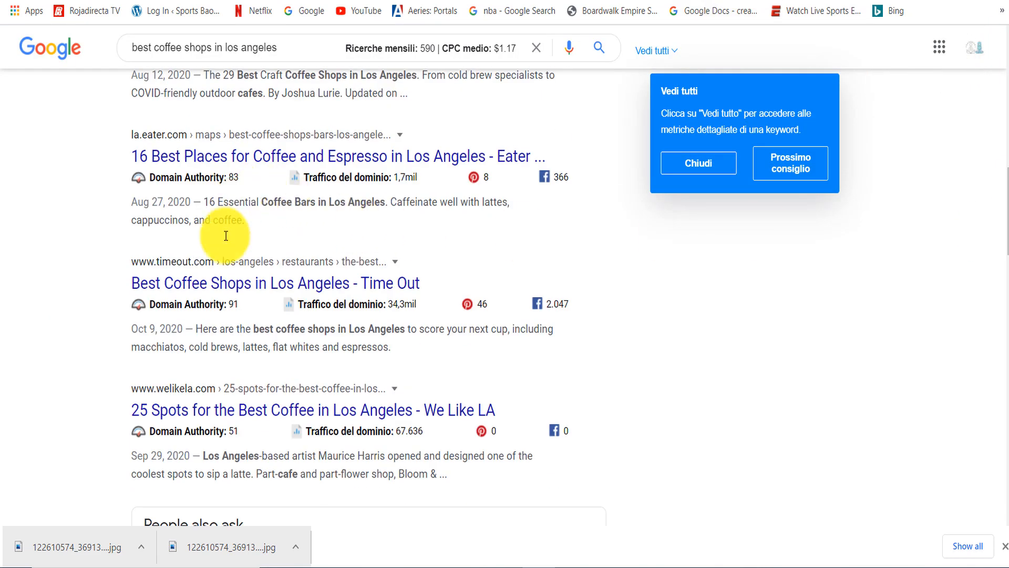
pyautogui.rightClick(215, 285)
pyautogui.click(263, 402)
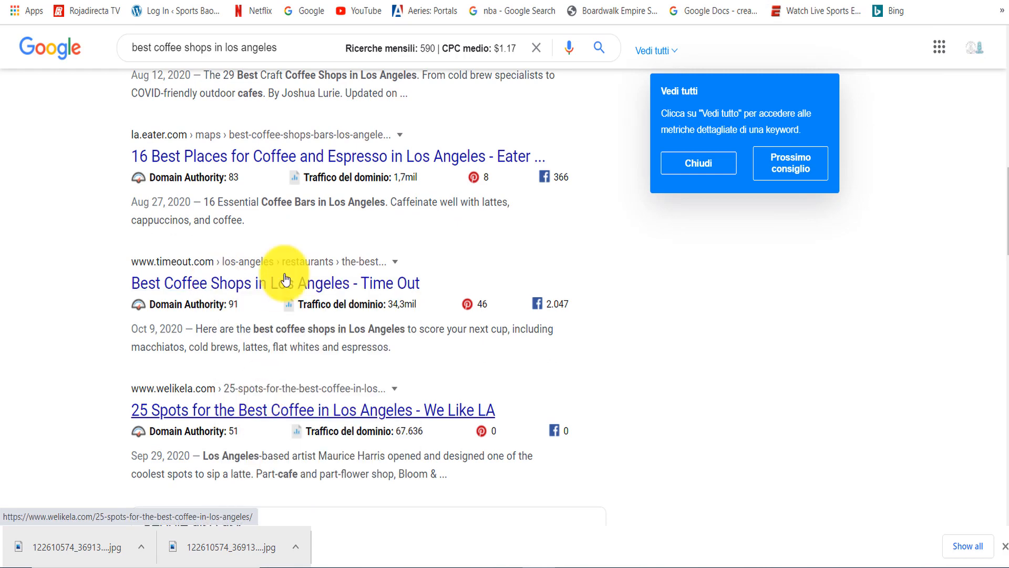
# - In the placeholder paragraph above "2. Dinosaur Coffee", separate "bzsfbzsfb" with a space and link it to the copied Time Out address
pyautogui.click(473, 1)
pyautogui.moveTo(1006, 127); pyautogui.dragTo(1007, 246)
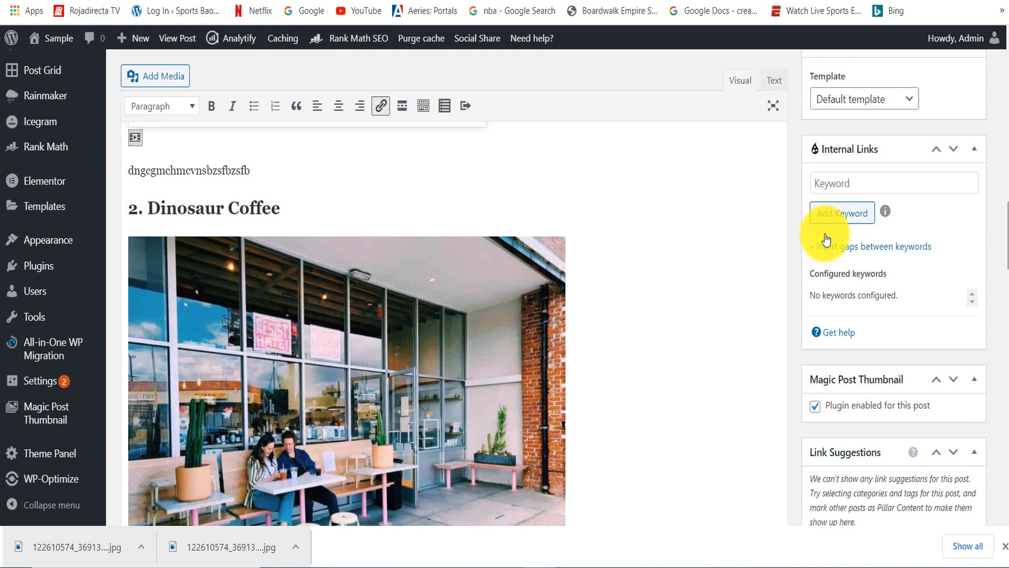
pyautogui.click(208, 170)
pyautogui.click(257, 172)
pyautogui.moveTo(252, 171); pyautogui.dragTo(211, 169)
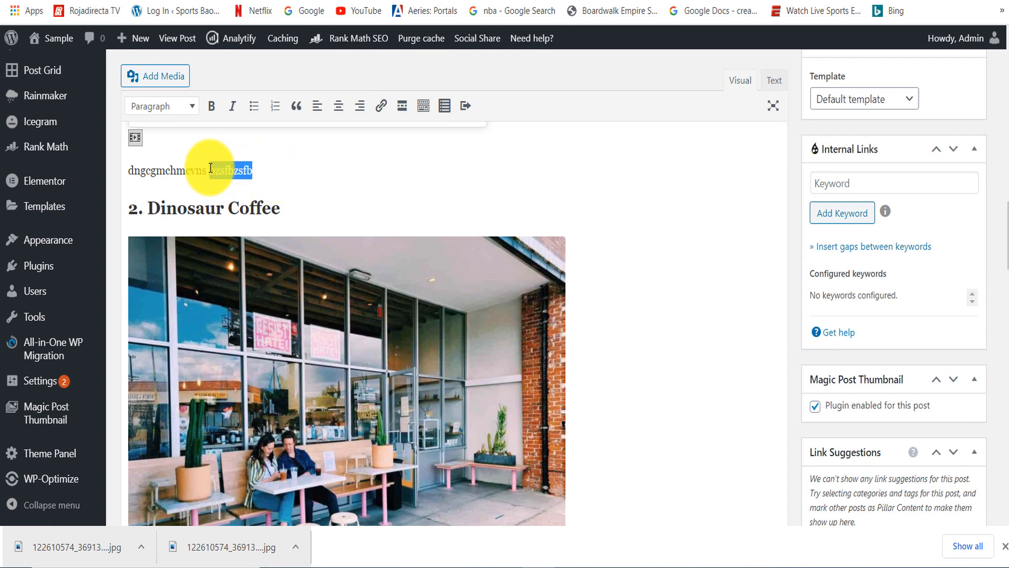
pyautogui.hotkey('ctrl', 'v')
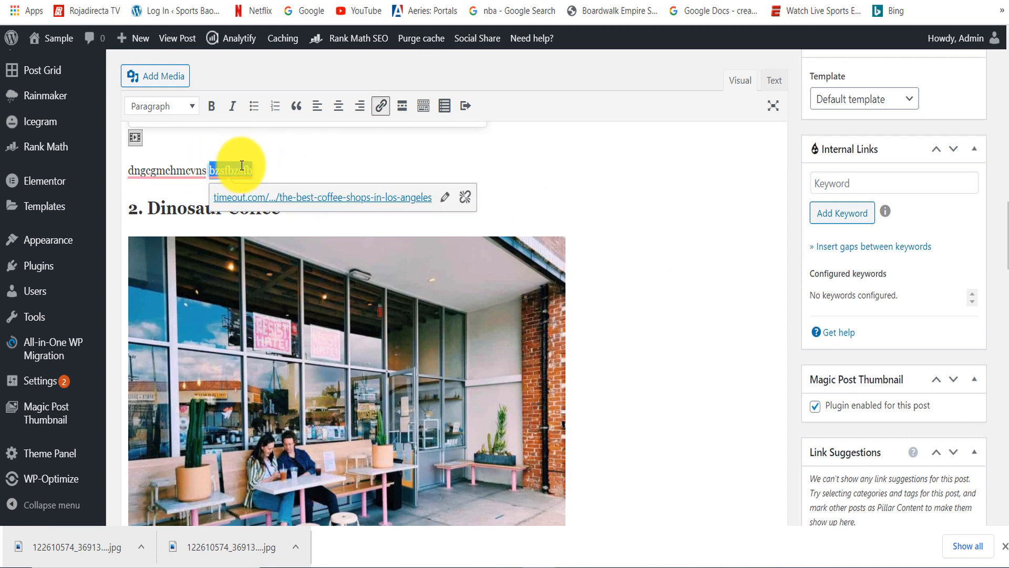
pyautogui.click(527, 142)
# - Review the top of the post draft, the Google results and the image compression page
pyautogui.moveTo(1008, 240); pyautogui.dragTo(1007, 116)
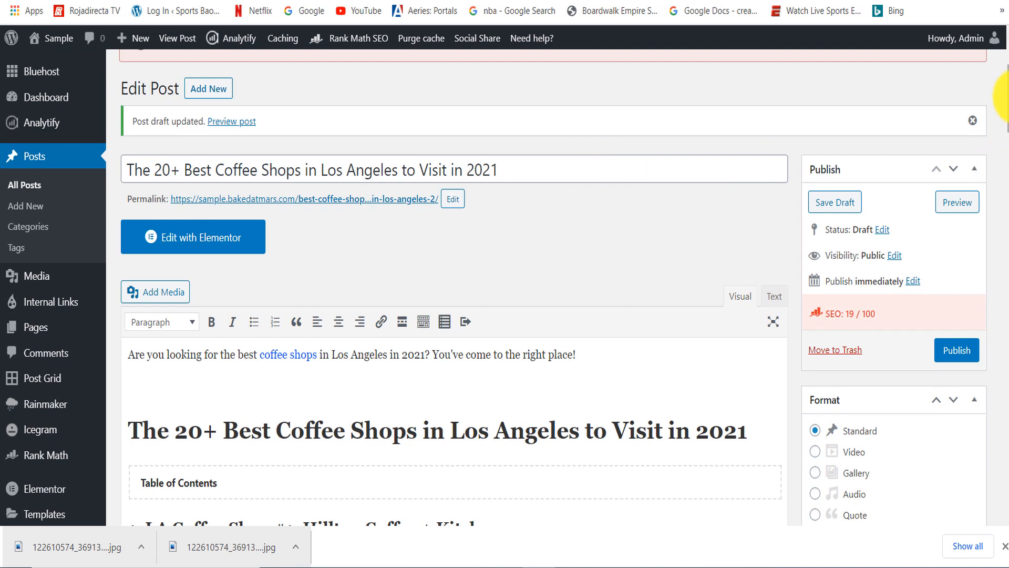
pyautogui.moveTo(1007, 98); pyautogui.dragTo(1008, 95)
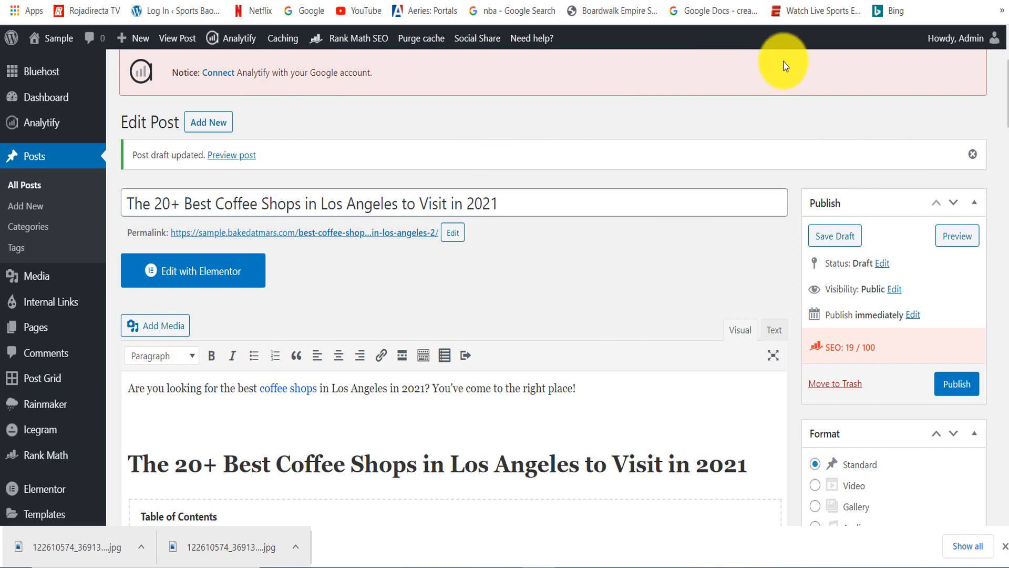
pyautogui.click(873, 1)
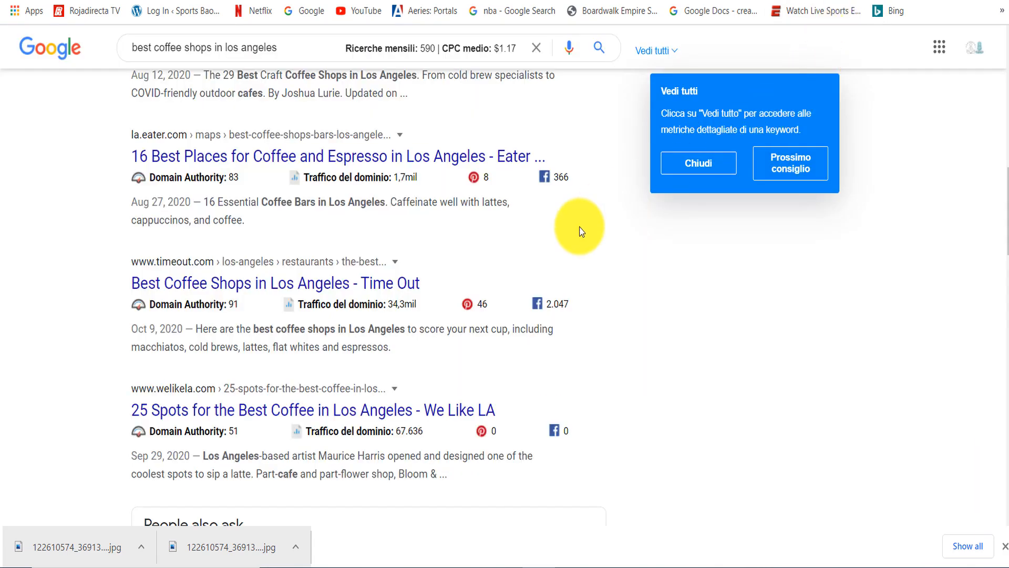
pyautogui.moveTo(1008, 219); pyautogui.dragTo(1008, 251)
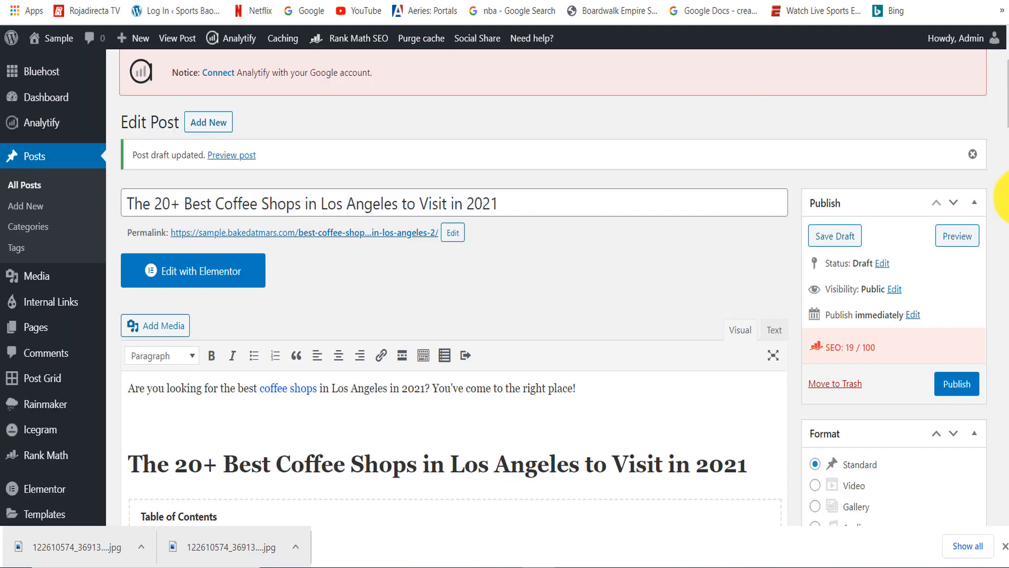
pyautogui.moveTo(1008, 97); pyautogui.dragTo(1001, 132)
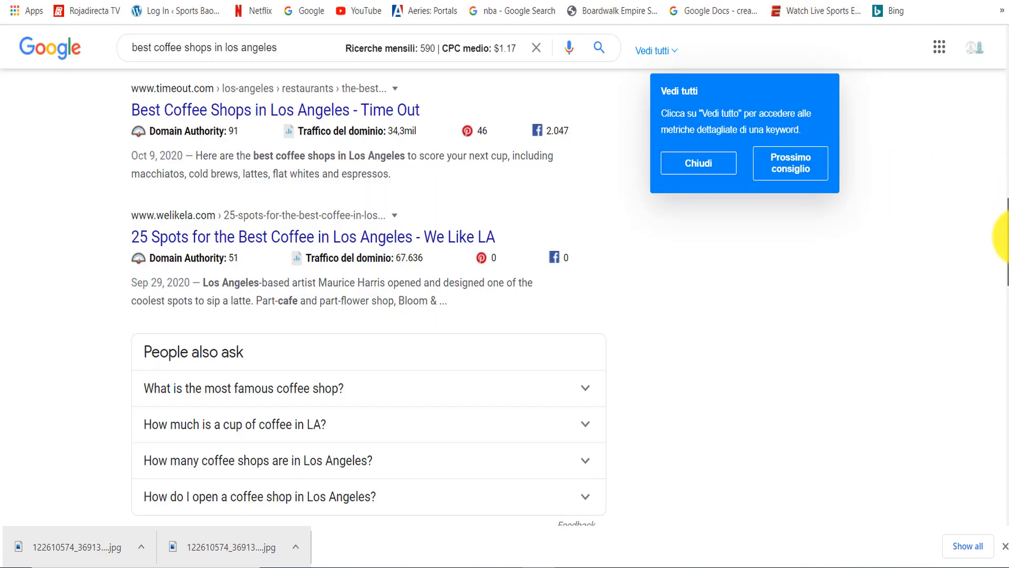
pyautogui.moveTo(1002, 275); pyautogui.dragTo(993, 207)
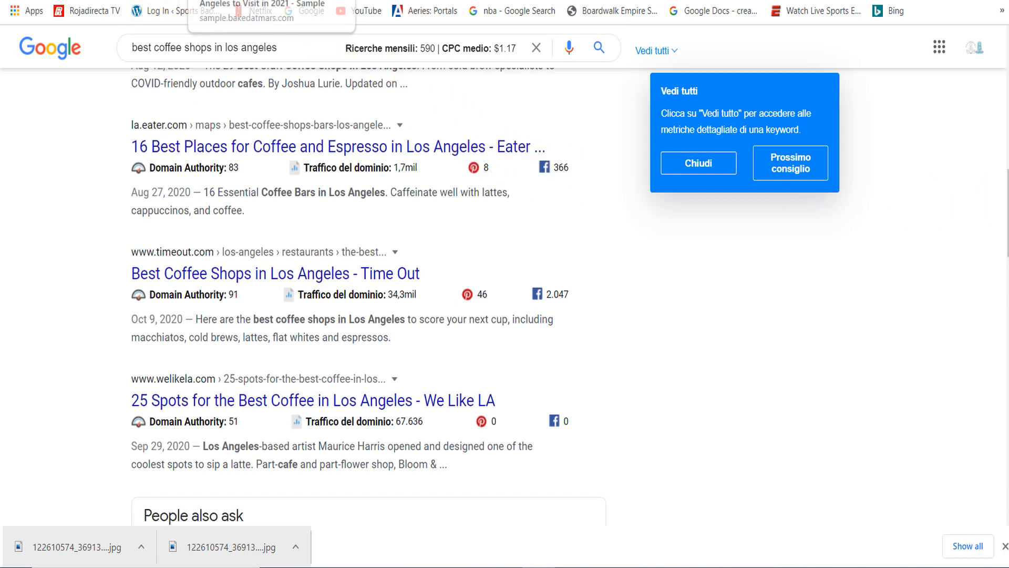
# - Switch to the post's preview on the site and highlight its publication date under the title
pyautogui.click(210, 1)
pyautogui.scroll(5, 1005, 196)
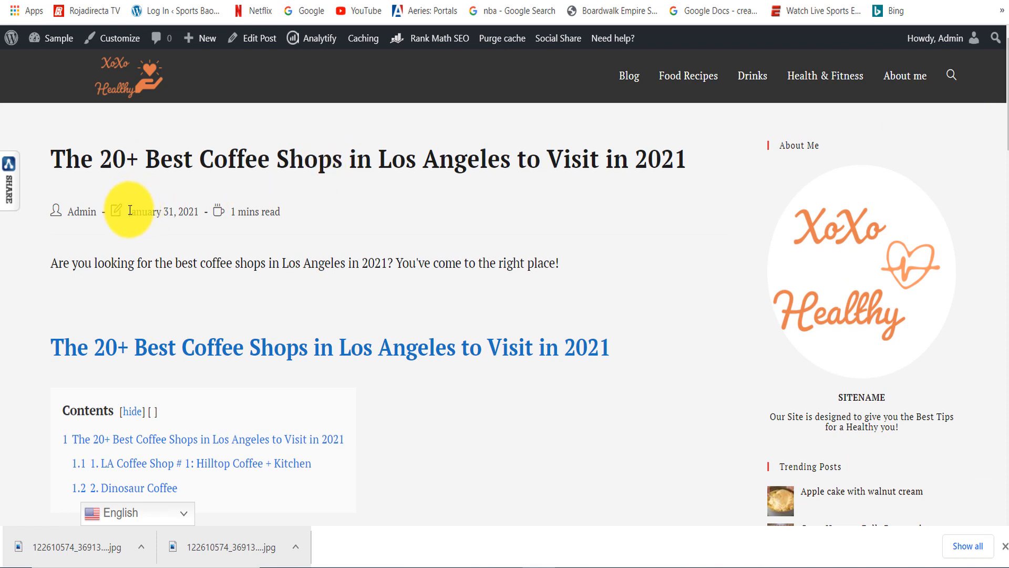
pyautogui.moveTo(128, 209); pyautogui.dragTo(190, 208)
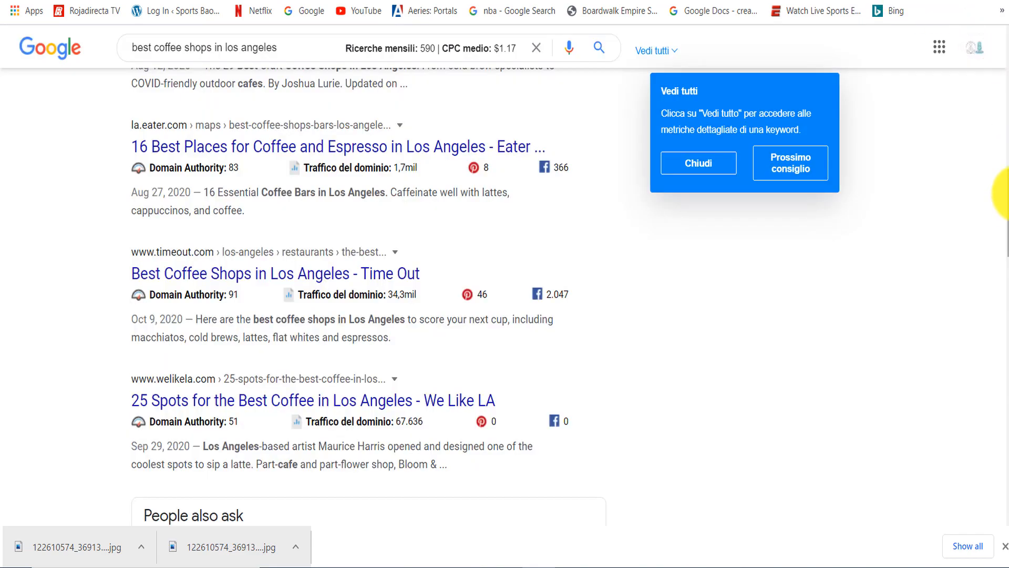
# - Examine the competing articles in the Google results for "best coffee shops in los angeles"
pyautogui.moveTo(1002, 247); pyautogui.dragTo(1001, 152)
pyautogui.scroll(-3, 191, 296)
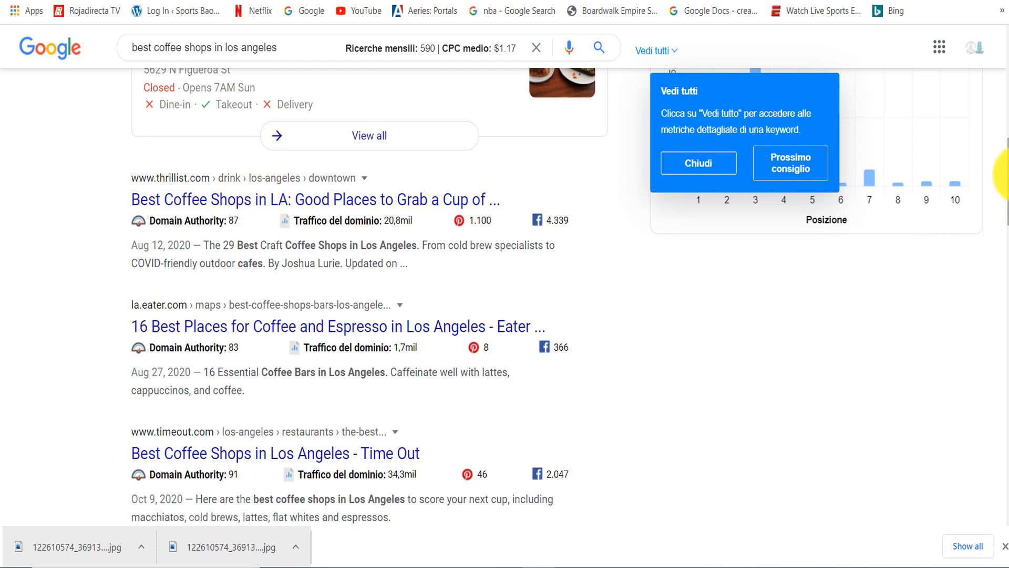
pyautogui.scroll(-1, 1005, 176)
pyautogui.scroll(-2, 1005, 179)
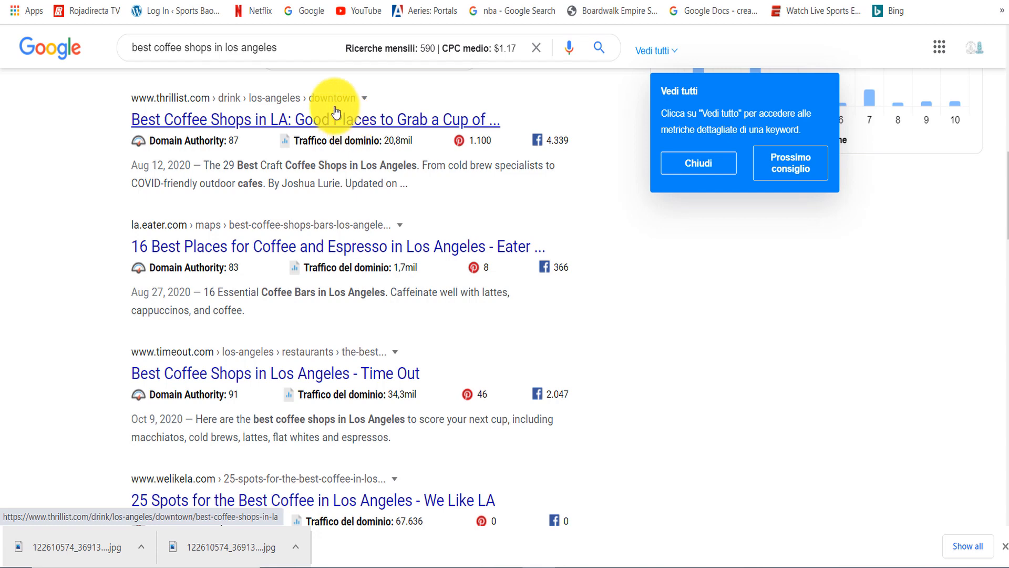
# - Switch back to the post editor and review the draft's content and tags against the Google results
pyautogui.click(234, 1)
pyautogui.moveTo(1008, 183); pyautogui.dragTo(1008, 85)
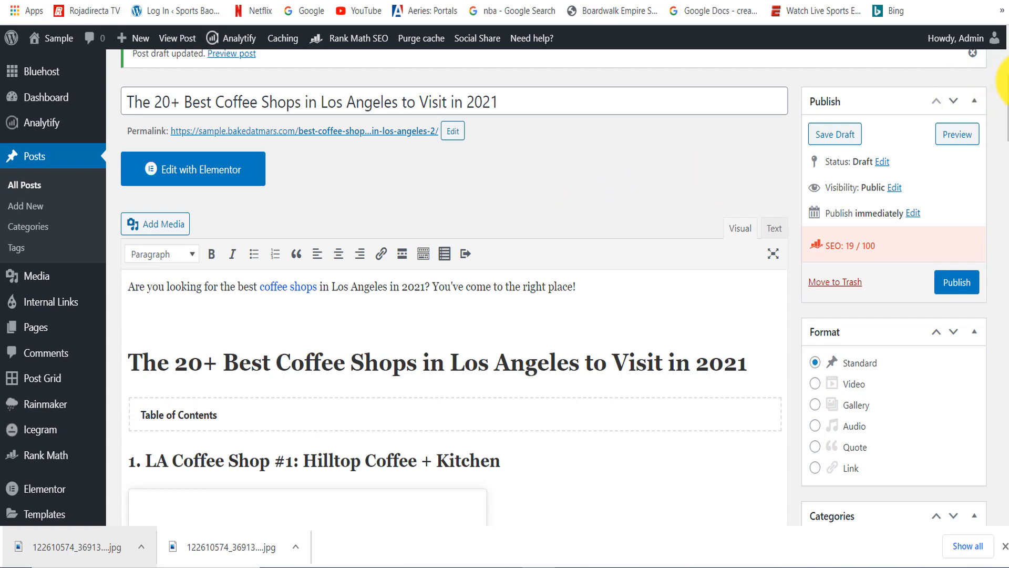
pyautogui.moveTo(1007, 86); pyautogui.dragTo(1007, 254)
pyautogui.click(646, 321)
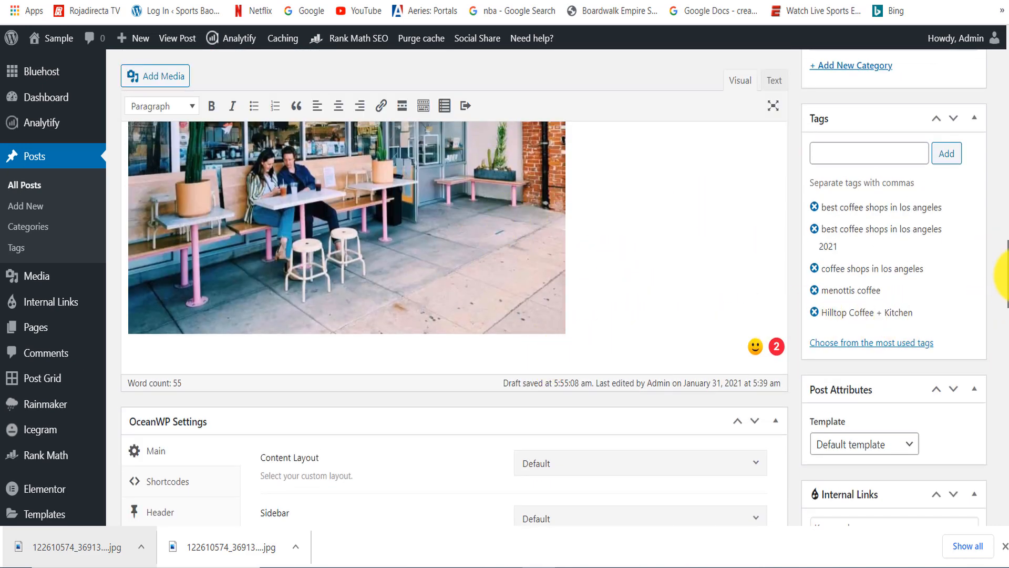
pyautogui.moveTo(1004, 281); pyautogui.dragTo(1005, 199)
pyautogui.click(956, 264)
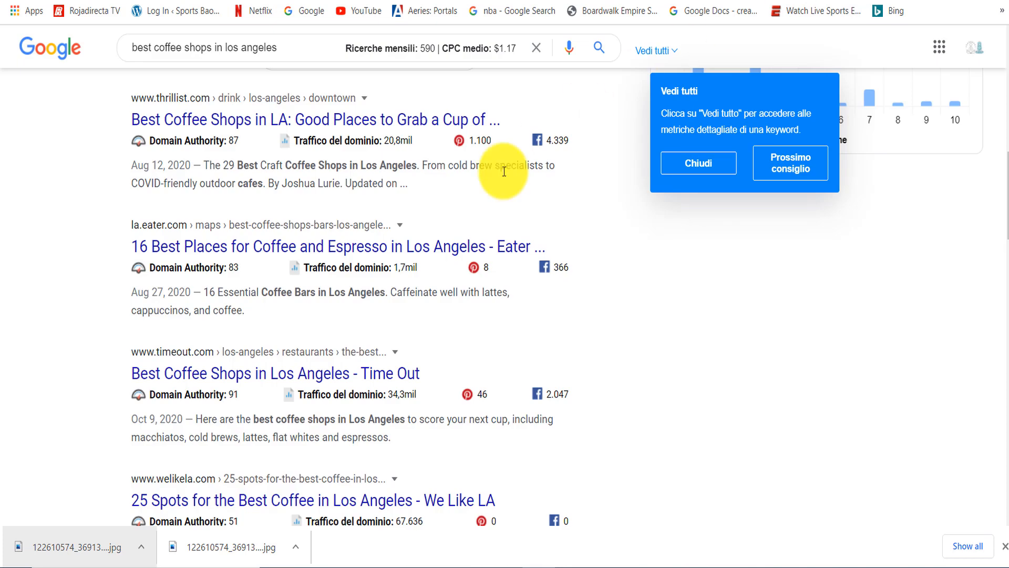
# - Return to the post editor and set the Rank Math focus keyword to the suggested "coffee in los angeles"
pyautogui.moveTo(166, 140)
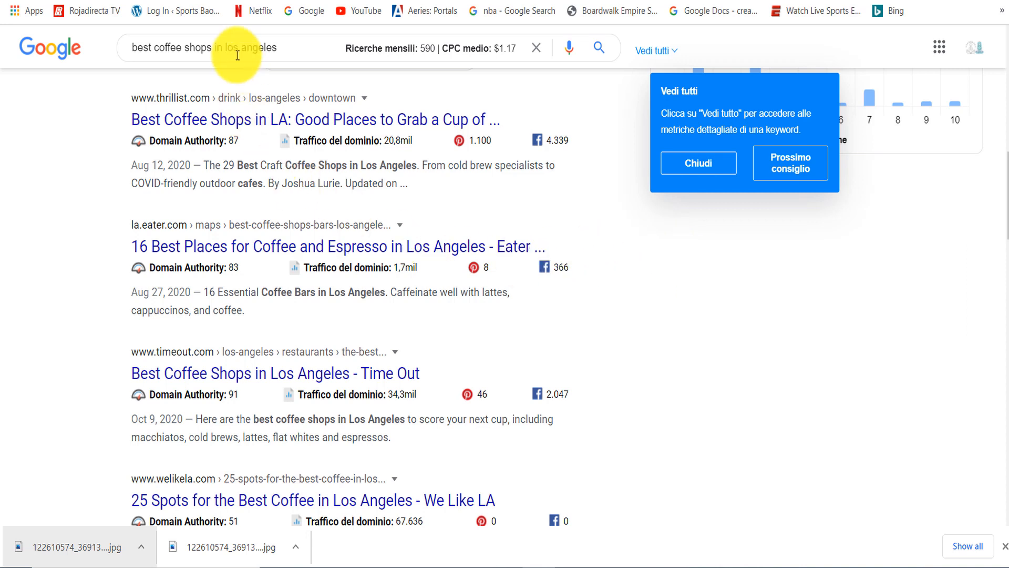
pyautogui.click(160, 0)
pyautogui.moveTo(1008, 190); pyautogui.dragTo(1008, 419)
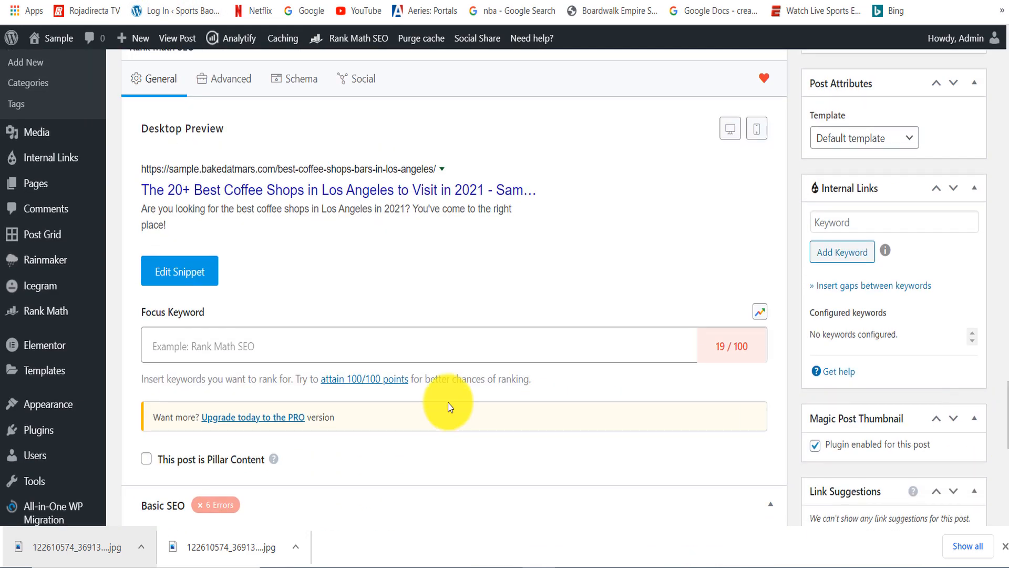
pyautogui.click(262, 347)
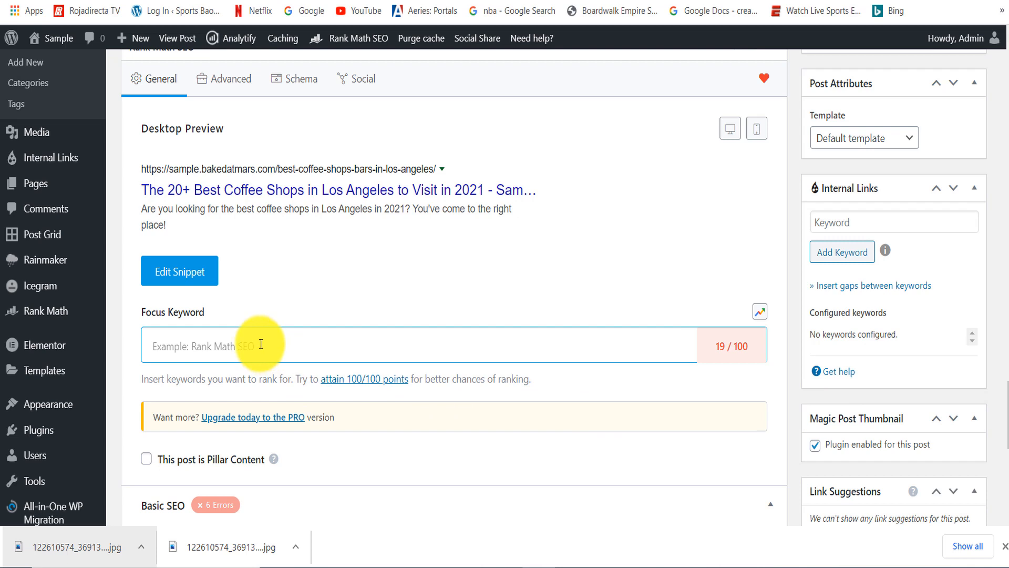
pyautogui.click(261, 344)
pyautogui.write('best')
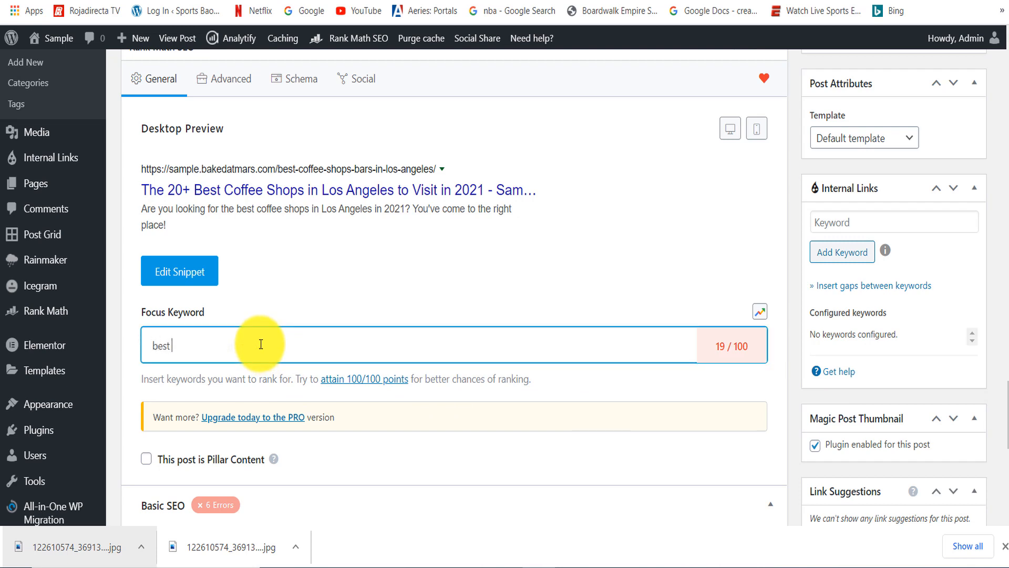
pyautogui.write('coffee')
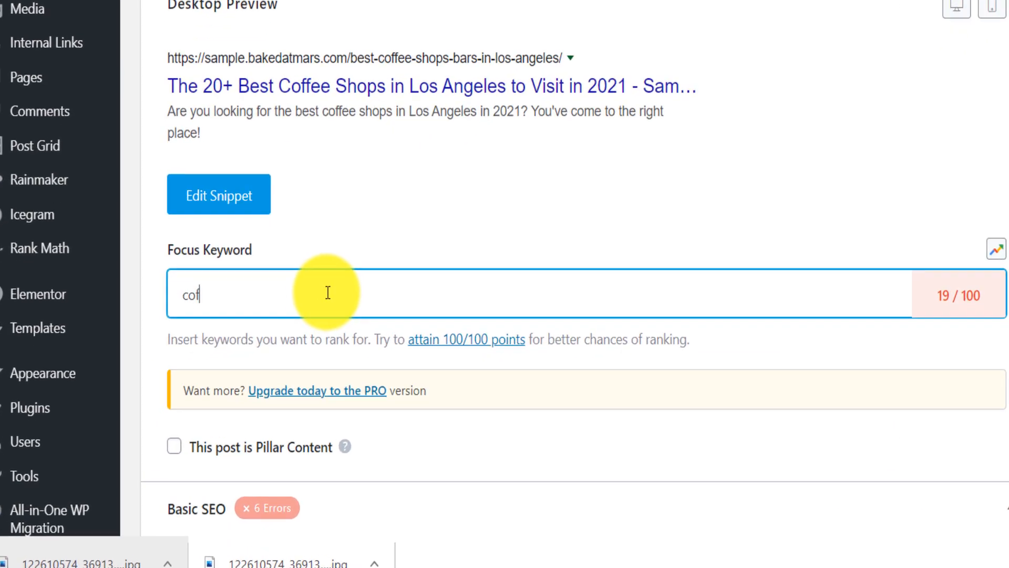
pyautogui.write(' in')
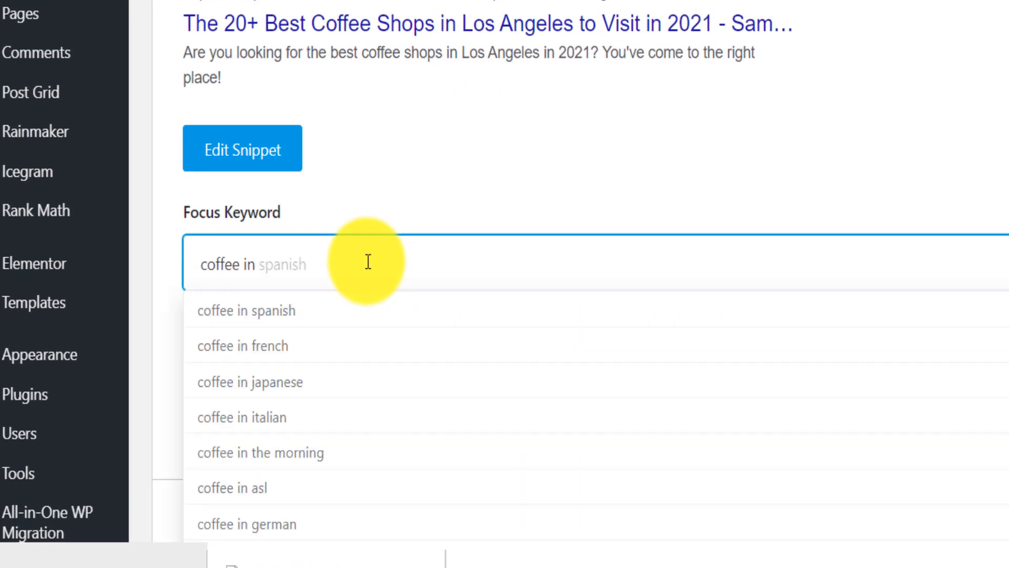
pyautogui.write(' los')
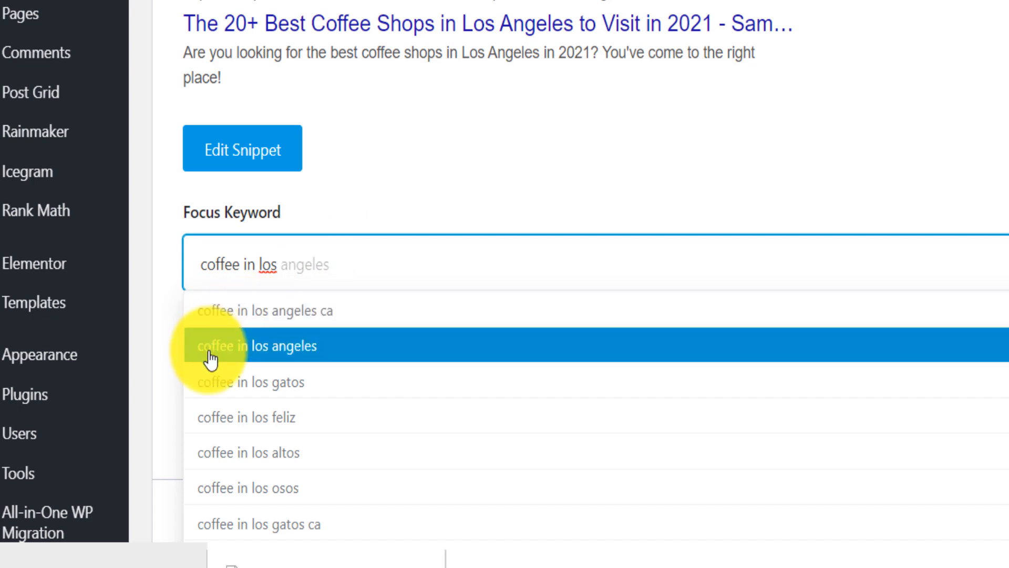
pyautogui.click(277, 347)
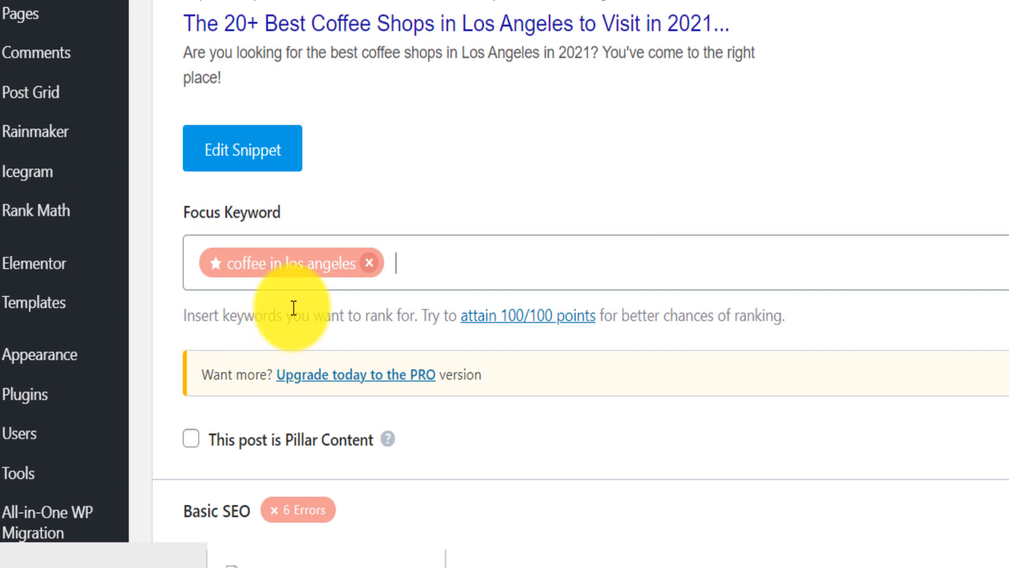
# - Remove the focus keyword and try one beginning with "coffee shops in los"
pyautogui.click(369, 263)
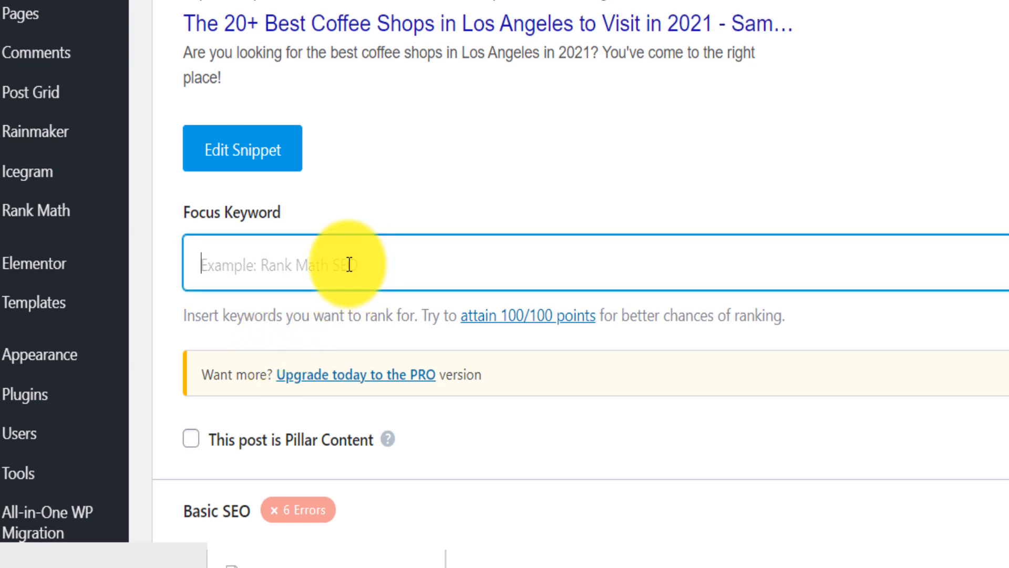
pyautogui.write('coffee sho')
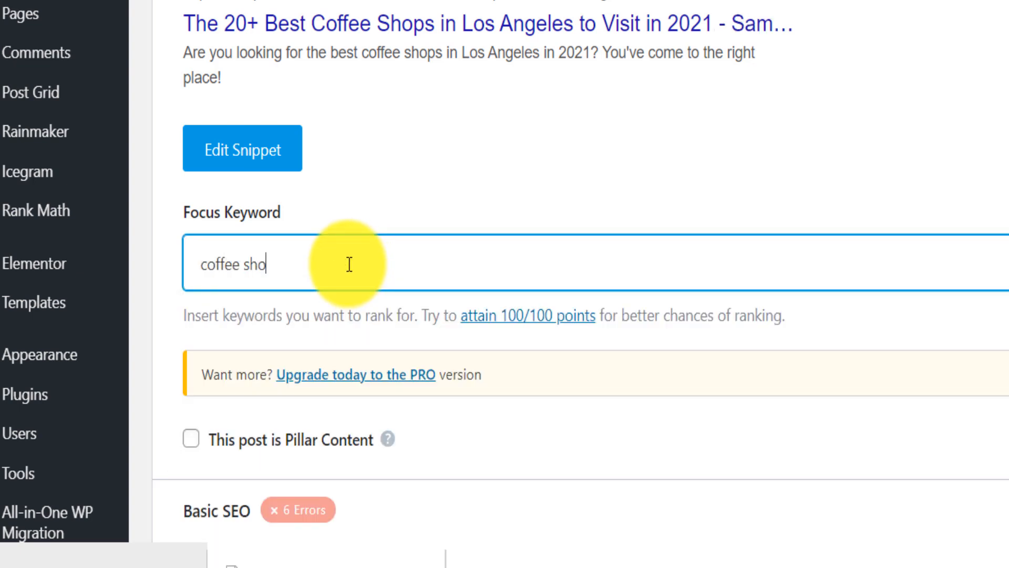
pyautogui.write('ps in los')
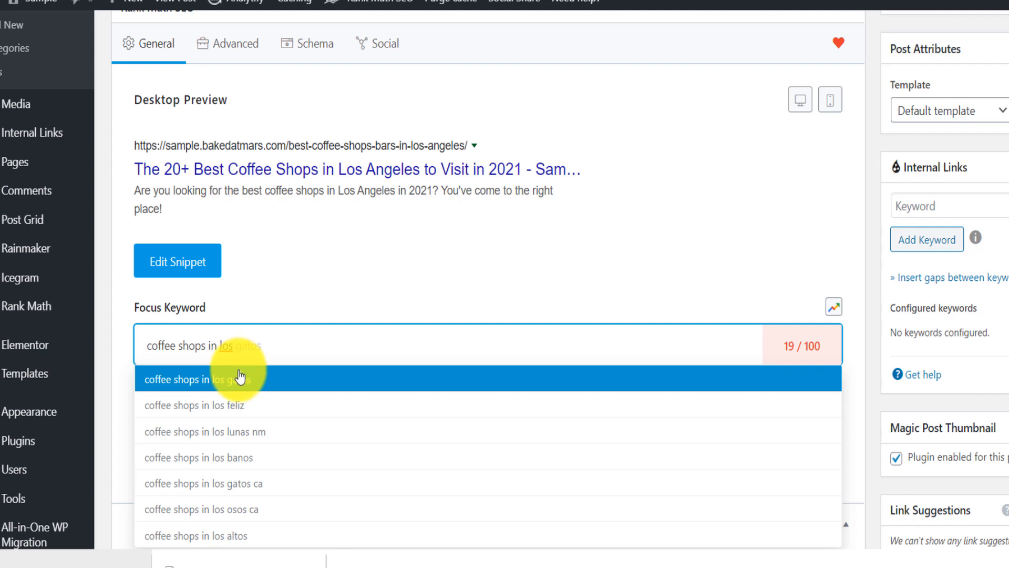
# - Replace the entered keyword text with the suggested focus keyword "coffee in los angeles"
pyautogui.moveTo(243, 345); pyautogui.dragTo(181, 345)
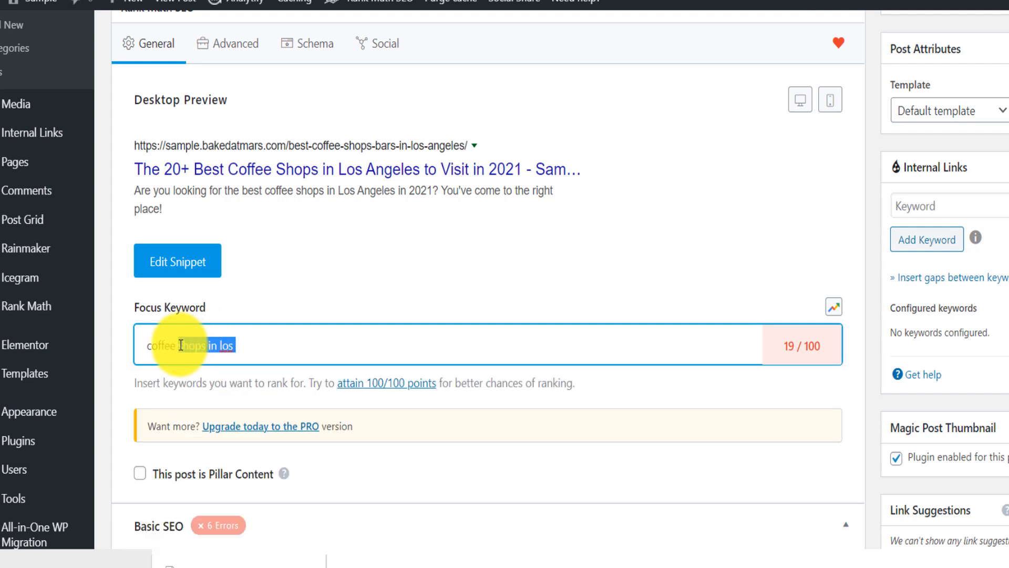
pyautogui.write('sh')
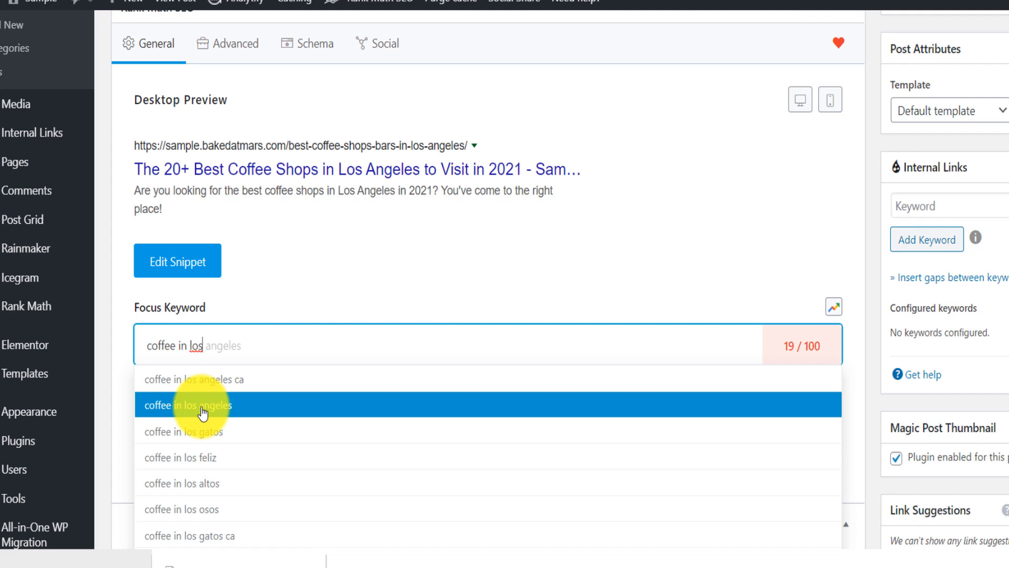
pyautogui.click(203, 413)
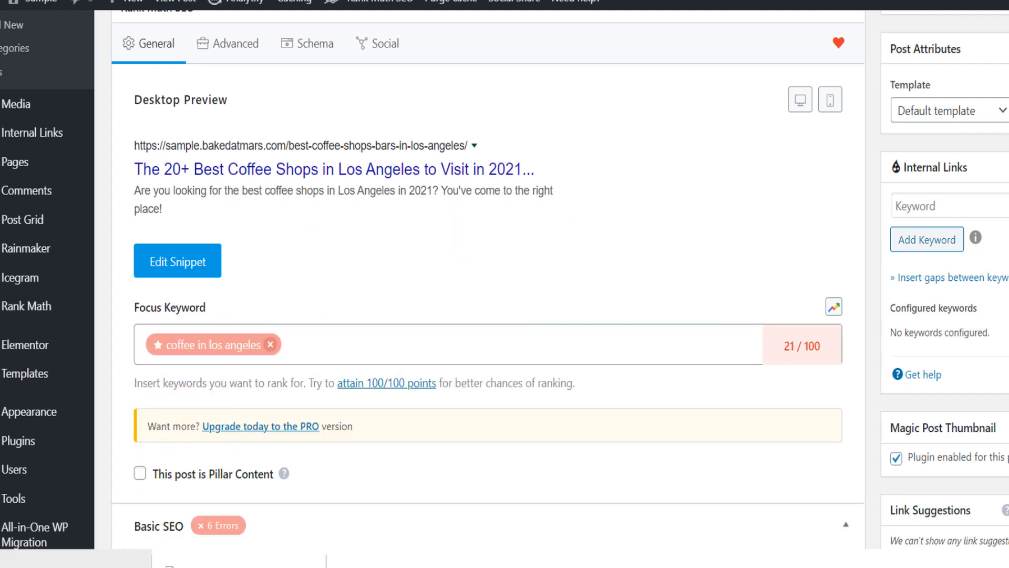
# - Change the post title to "The 20+ Best Coffee in Los Angeles to Visit in 2021 | Coffee Shops"
pyautogui.scroll(15, 489, 284)
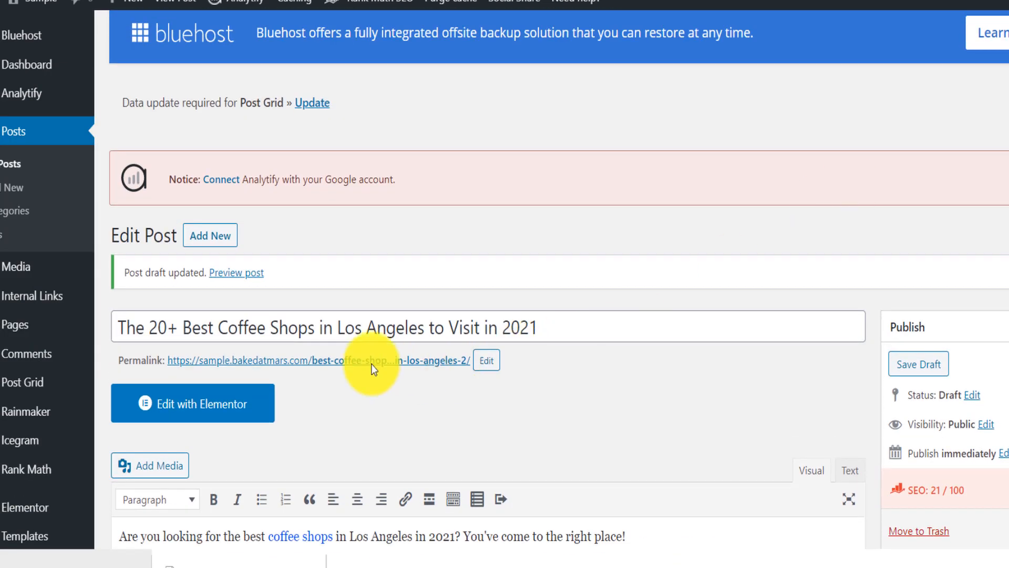
pyautogui.doubleClick(291, 326)
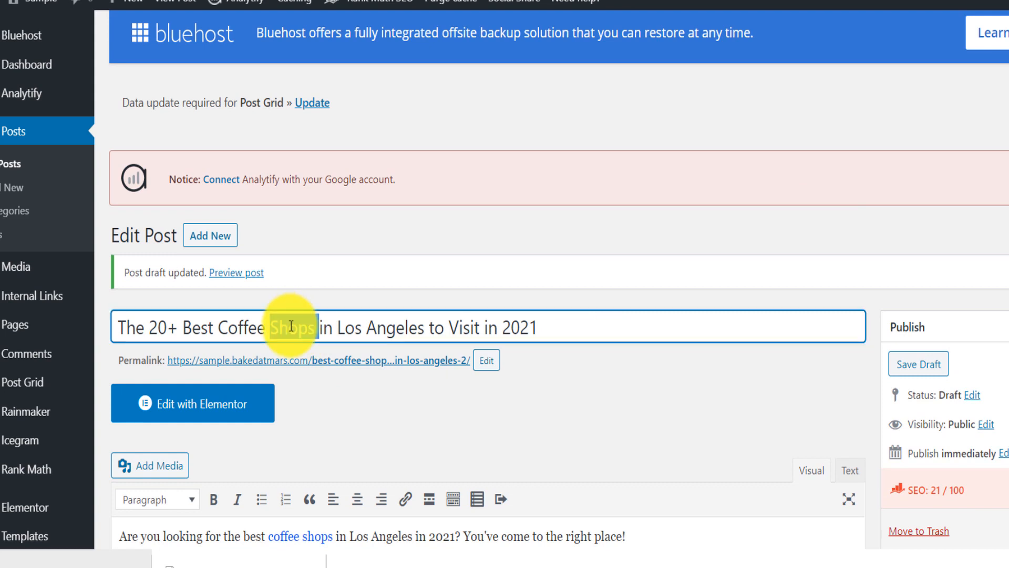
pyautogui.press('BackSpace')
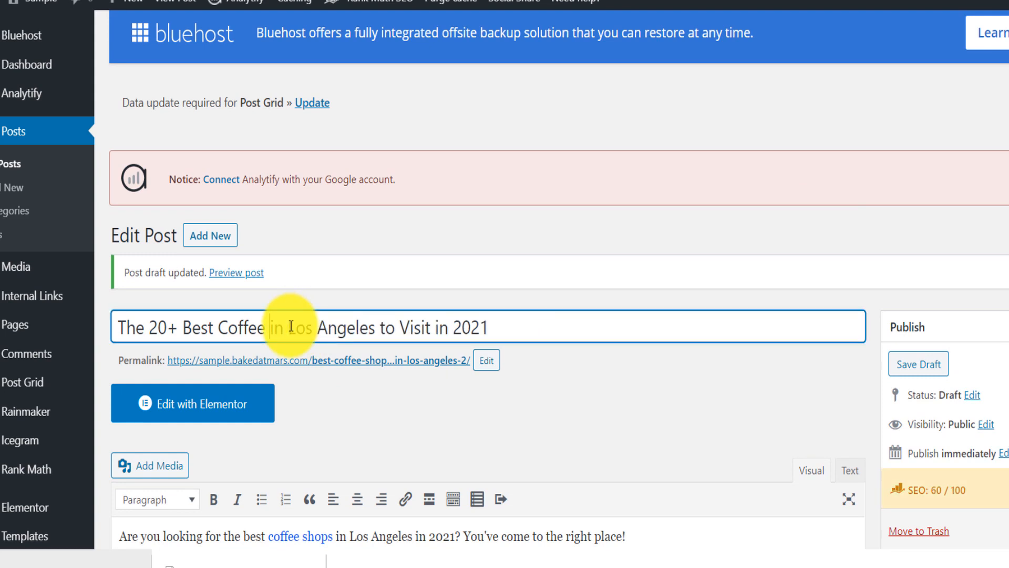
pyautogui.click(522, 326)
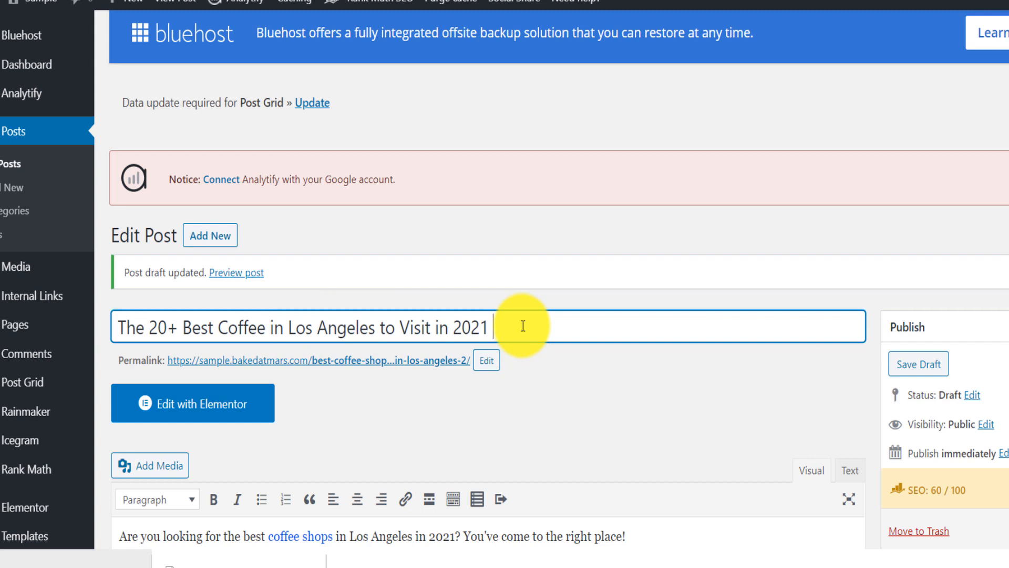
pyautogui.write('| Coffee Shops')
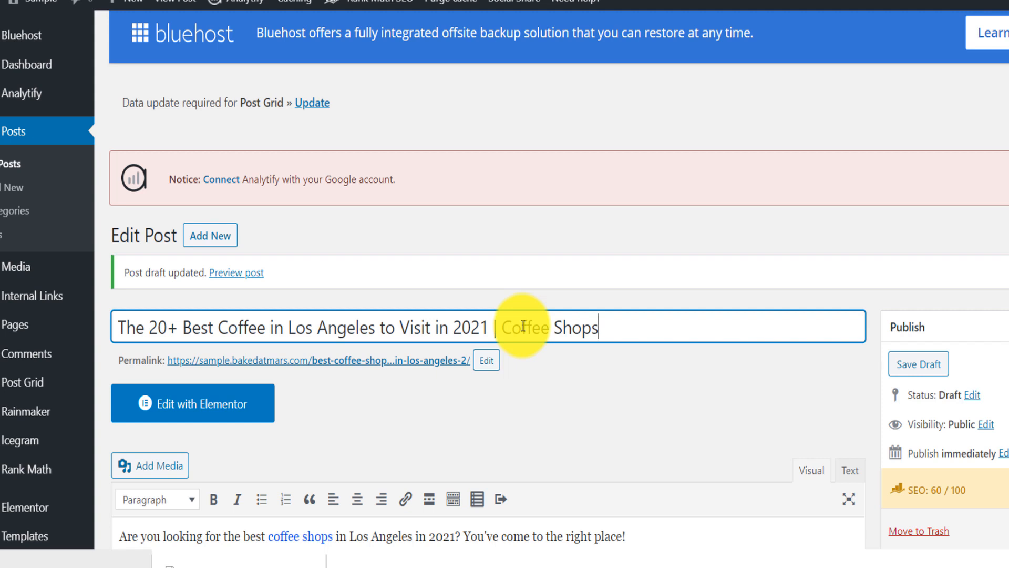
# - Remove the word "shops" from the permalink so the slug reads "best-coffee-bars-in-los-angeles-2"
pyautogui.click(484, 361)
pyautogui.doubleClick(383, 361)
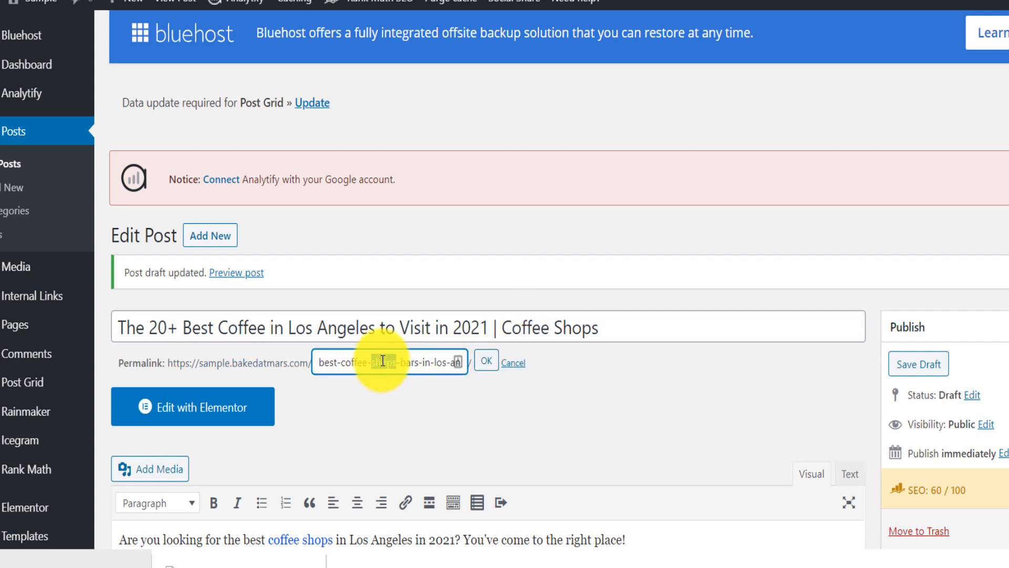
pyautogui.press('BackSpace')
pyautogui.press('BackSpace')
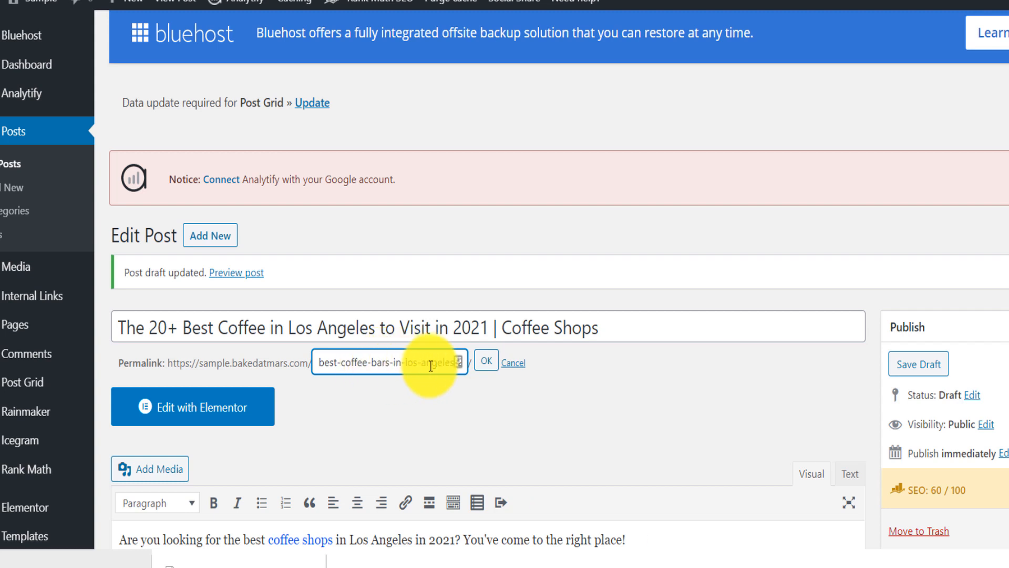
pyautogui.click(486, 361)
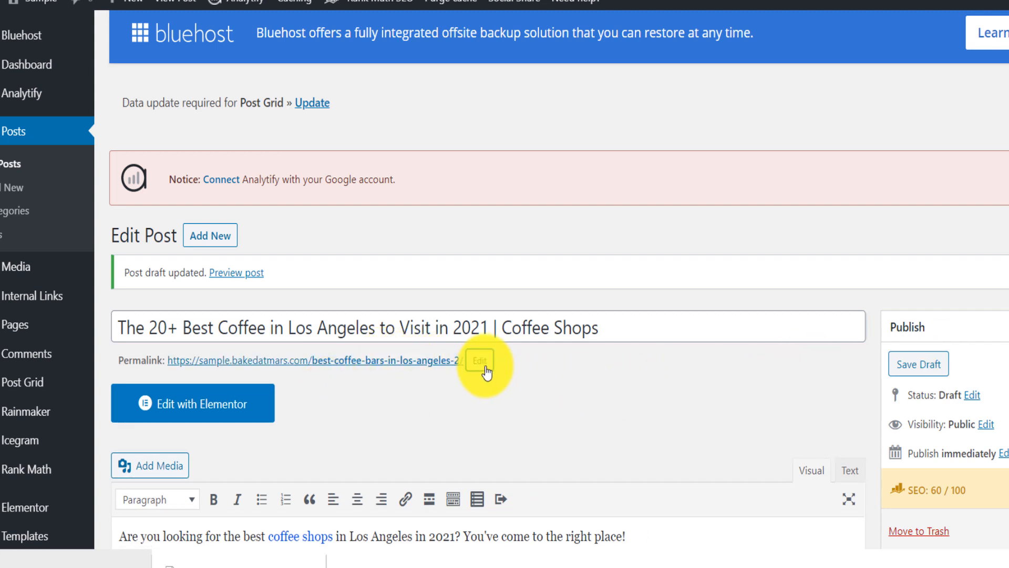
# - Highlight the SEO score, delete "shops" from the intro sentence's linked phrase, and select "Shops" in the main heading
pyautogui.scroll(-5, 487, 369)
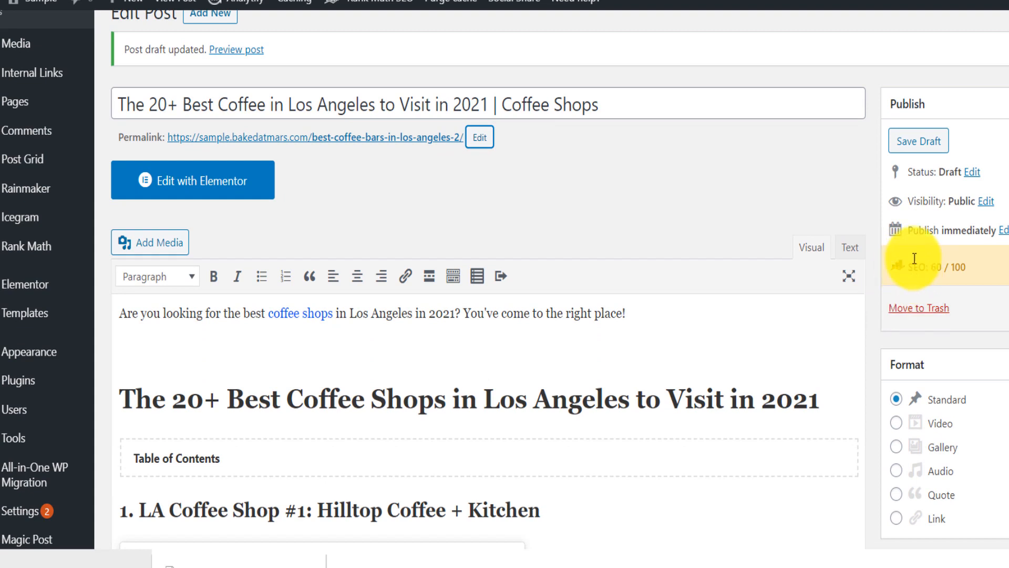
pyautogui.moveTo(928, 267); pyautogui.dragTo(942, 268)
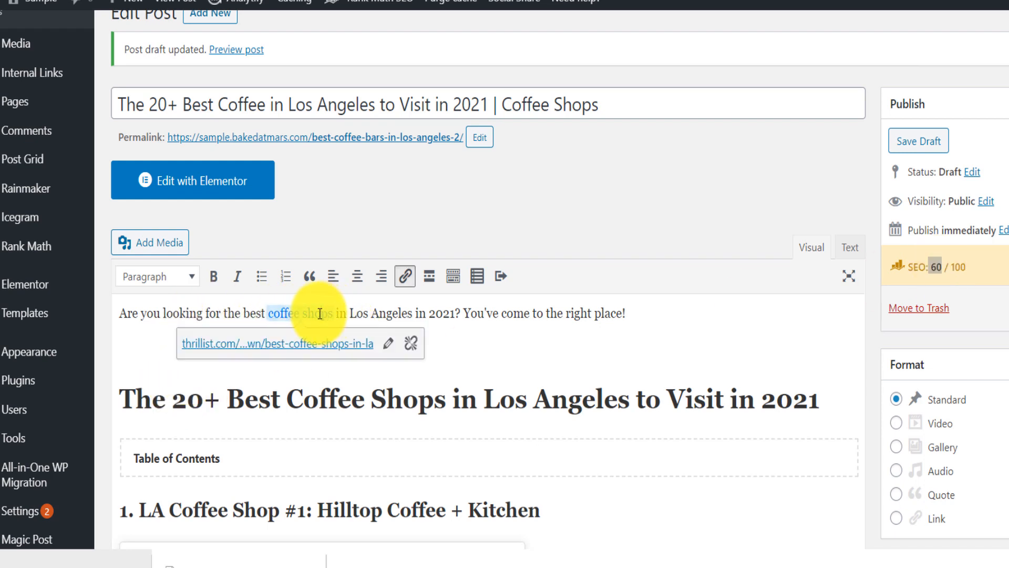
pyautogui.click(303, 312)
pyautogui.moveTo(303, 311); pyautogui.dragTo(332, 311)
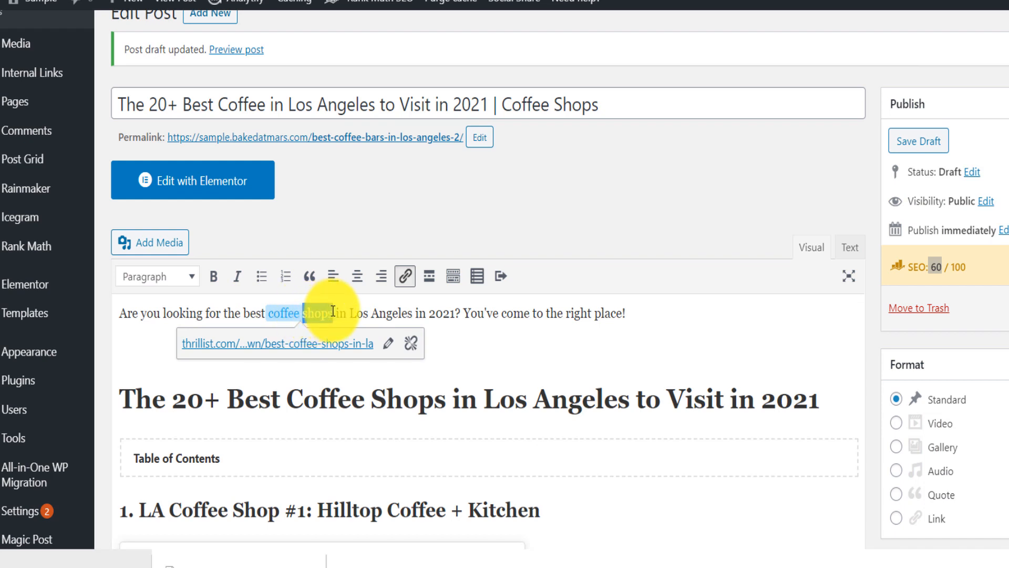
pyautogui.press('BackSpace')
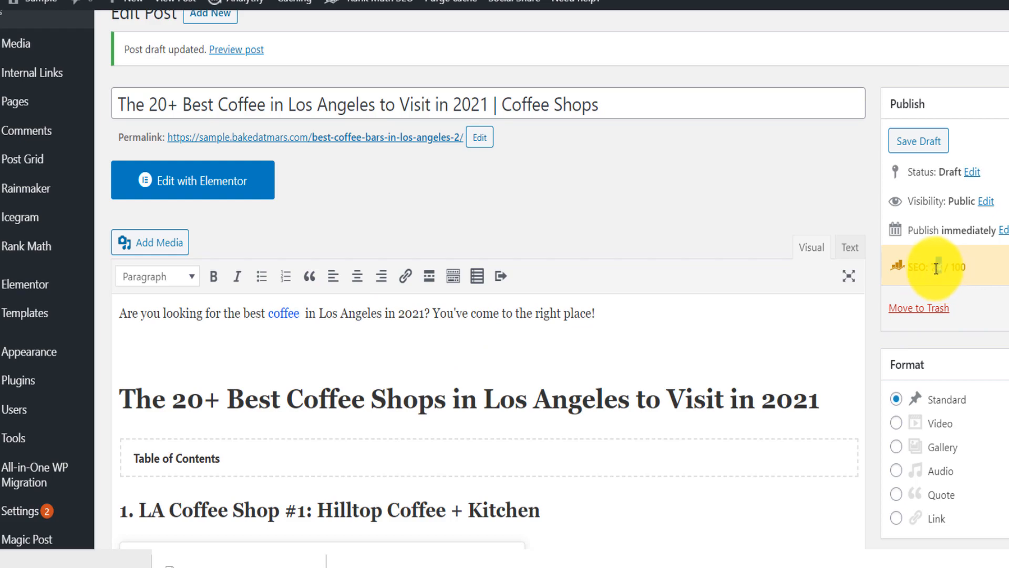
pyautogui.doubleClick(410, 398)
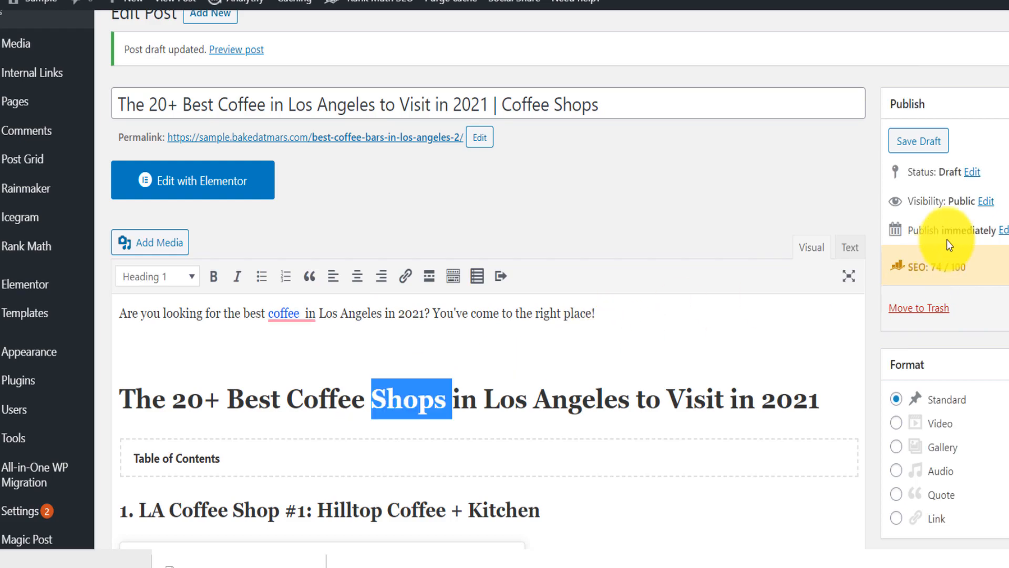
# - Expand and review Rank Math's Basic SEO, Additional, Title Readability and Content Readability checks for the post
pyautogui.scroll(-20, 489, 315)
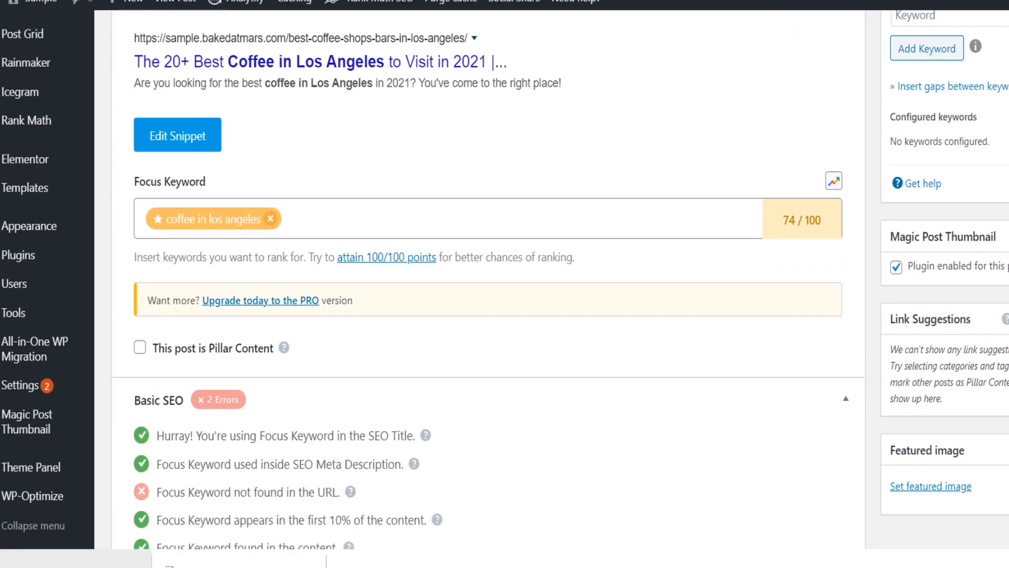
pyautogui.scroll(-2, 647, 428)
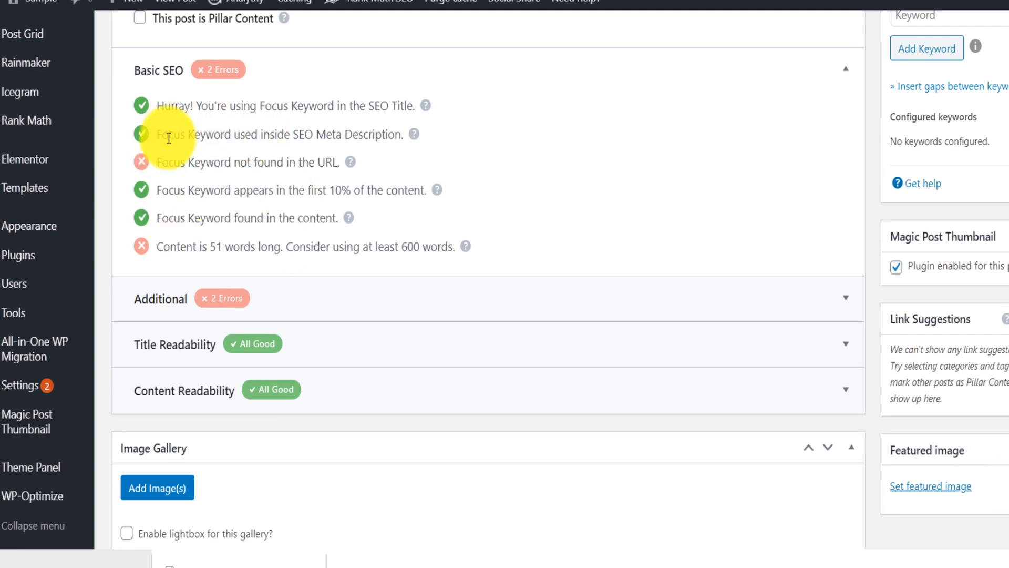
pyautogui.click(299, 289)
pyautogui.scroll(-6, 423, 332)
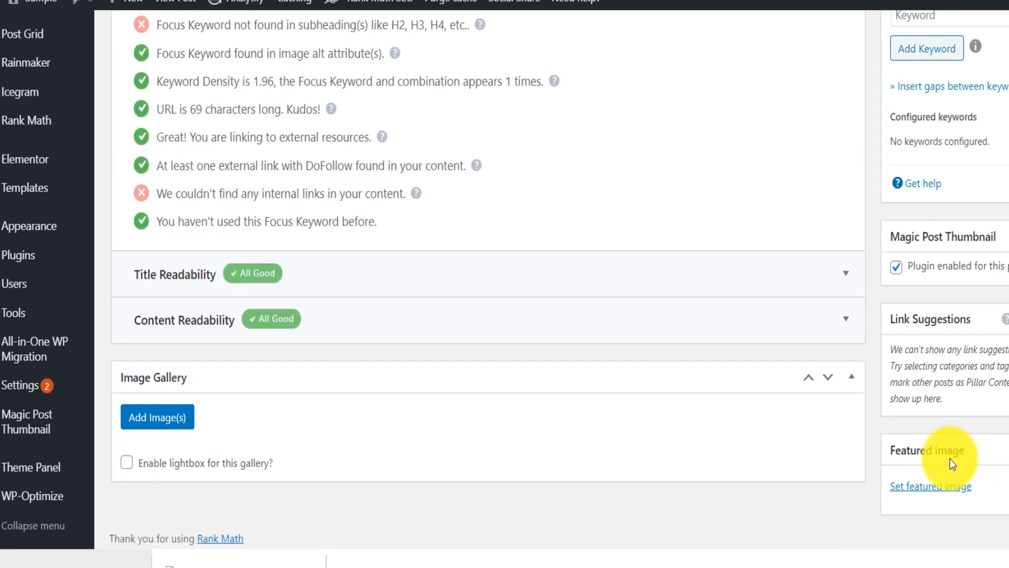
pyautogui.click(326, 283)
pyautogui.scroll(-3, 604, 315)
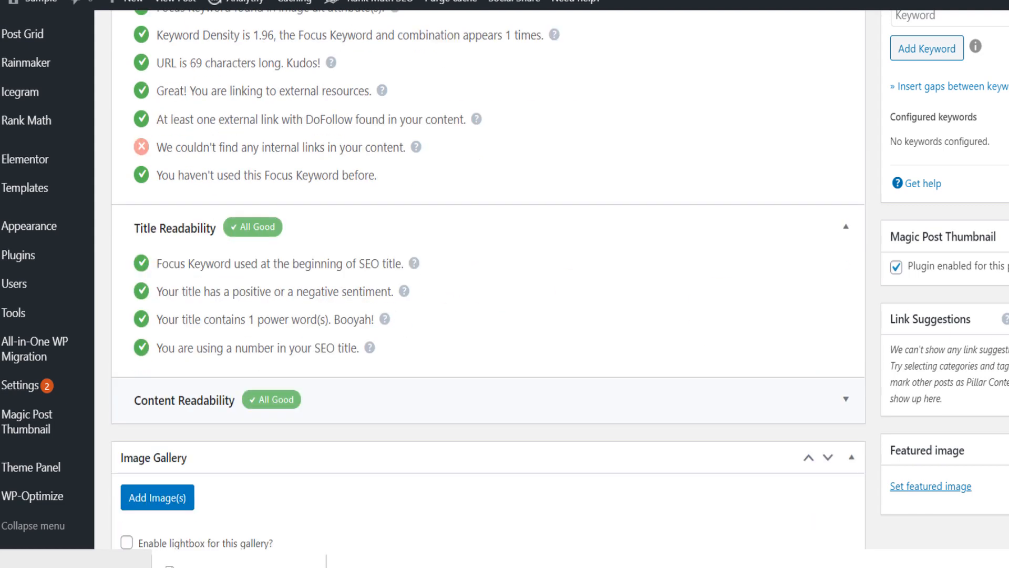
pyautogui.click(634, 327)
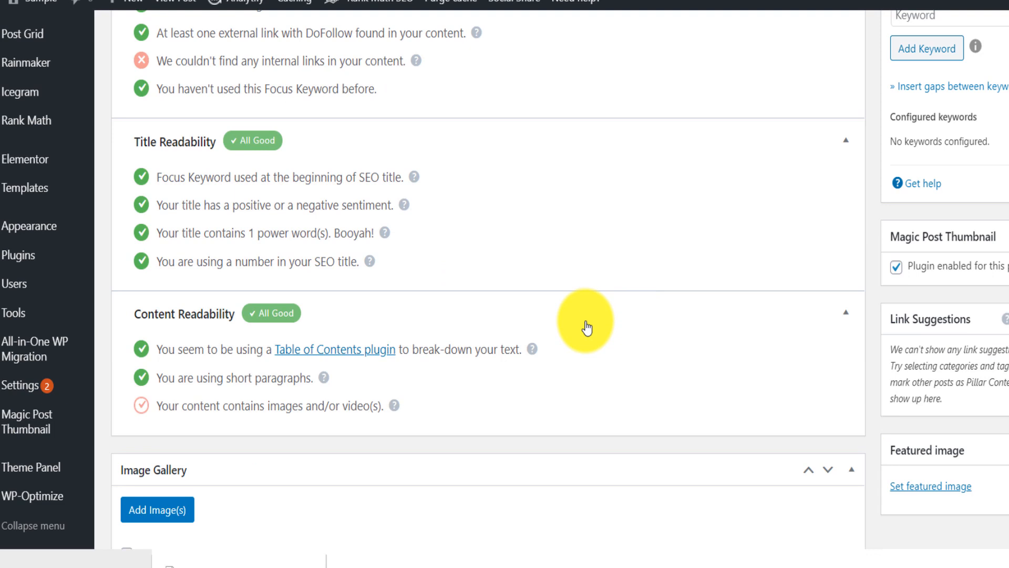
pyautogui.scroll(3, 781, 512)
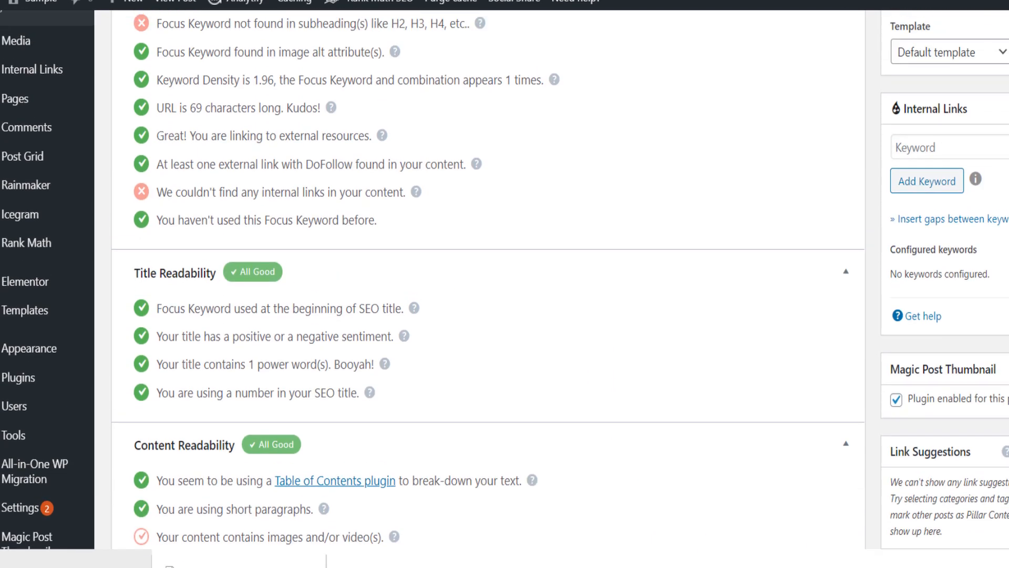
pyautogui.scroll(15, 504, 284)
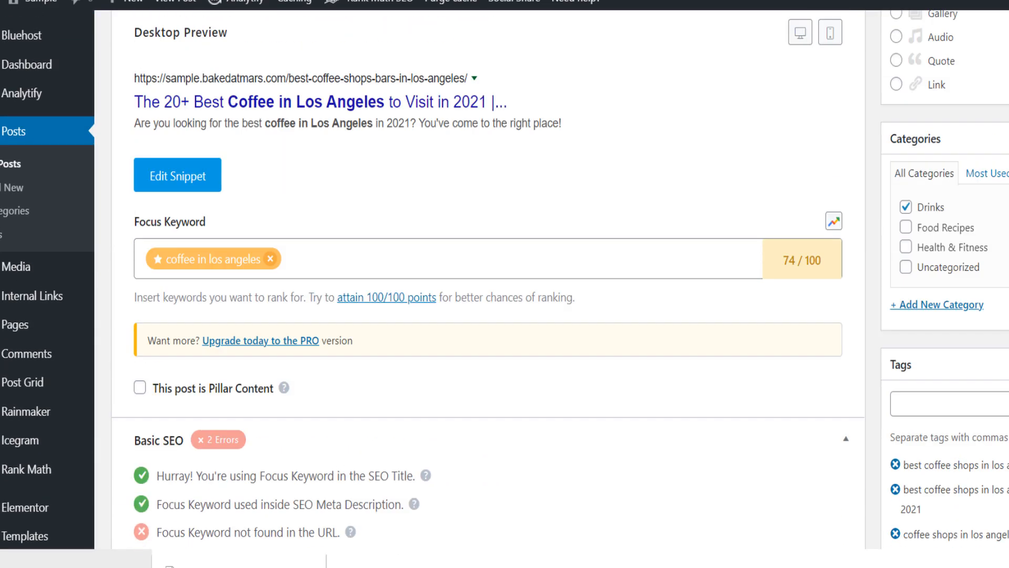
pyautogui.scroll(15, 504, 284)
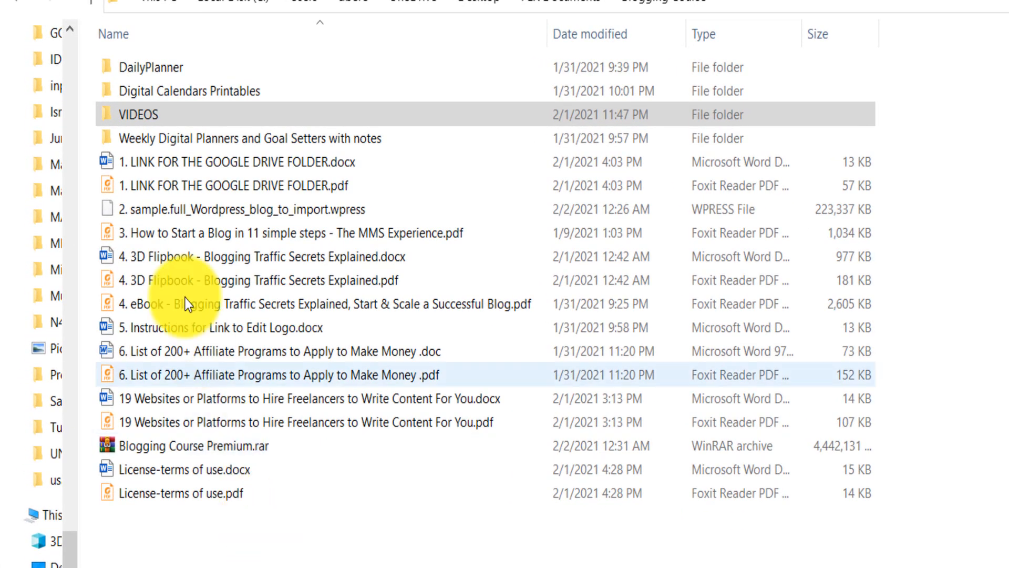
# - Look through the Blogging Course folder, select the PDF list of 200+ affiliate programs, and open the VIDEOS folder
pyautogui.doubleClick(147, 105)
pyautogui.click(28, 2)
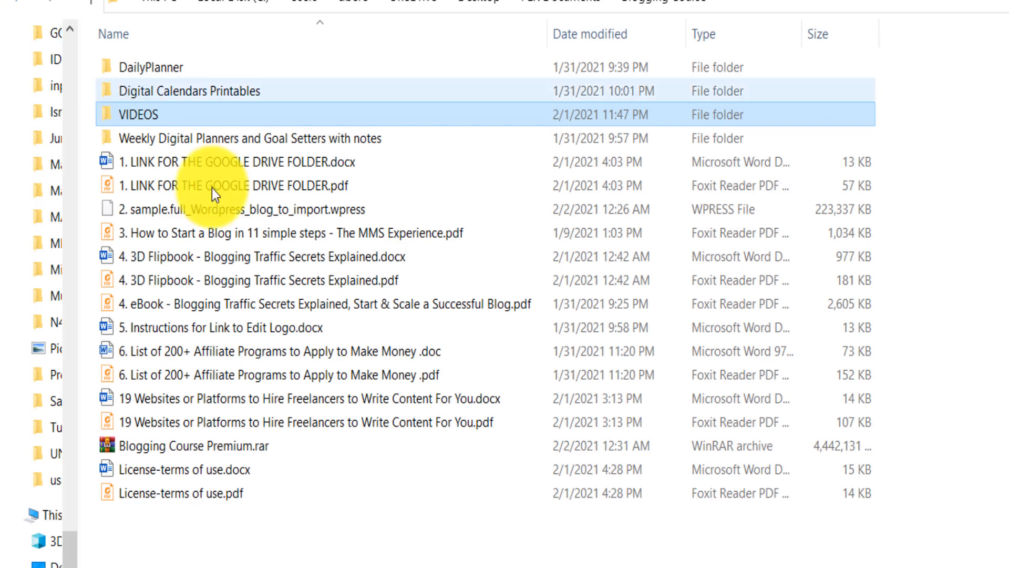
pyautogui.click(201, 380)
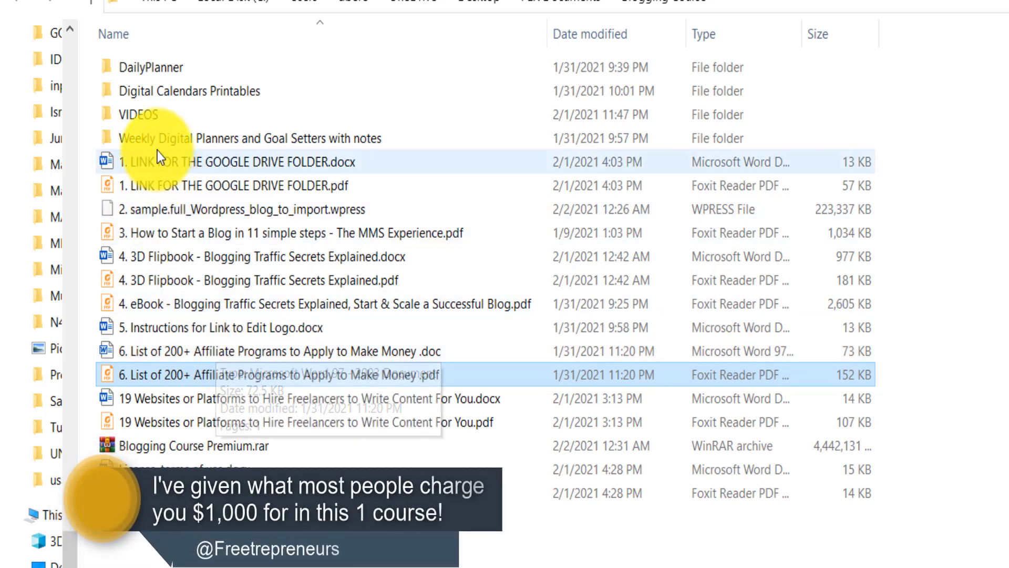
pyautogui.click(156, 115)
pyautogui.doubleClick(157, 114)
pyautogui.moveTo(440, 466); pyautogui.dragTo(179, 39)
pyautogui.click(150, 540)
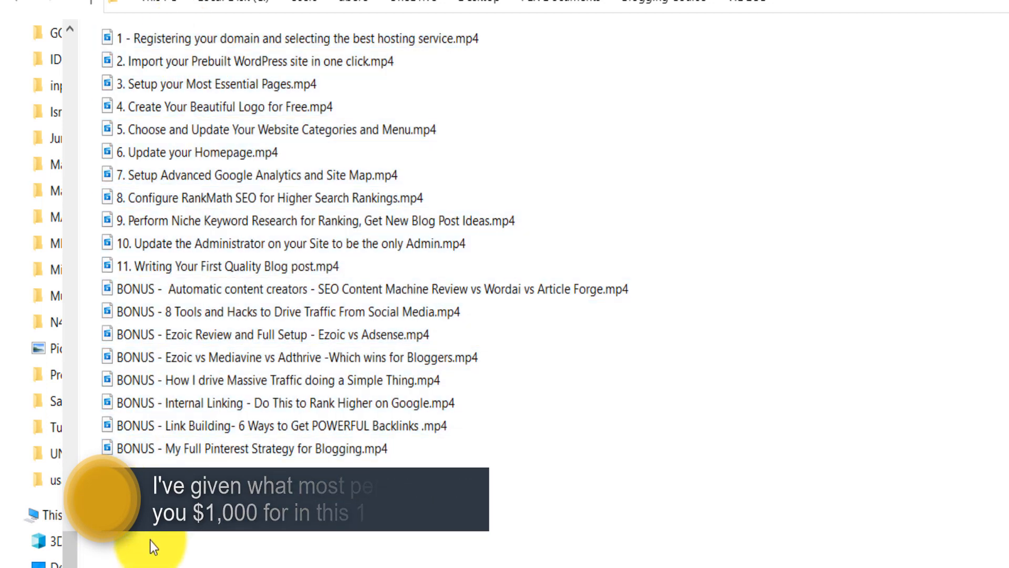
# - Go through the lesson videos, highlighting domain registration, first blog post, RankMath SEO, Google Analytics, Pinterest strategy and internal linking
pyautogui.click(202, 39)
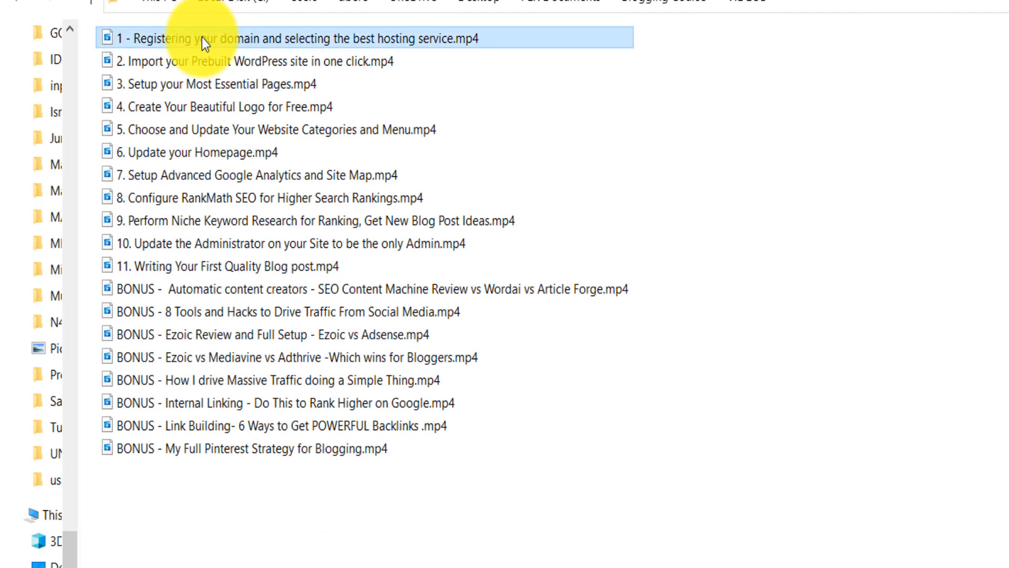
pyautogui.click(188, 261)
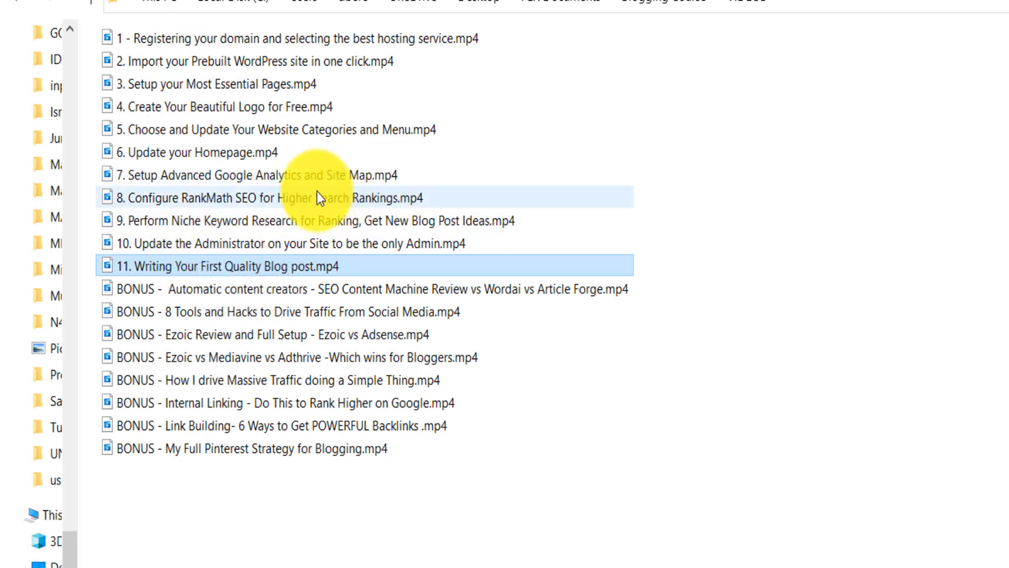
pyautogui.click(298, 196)
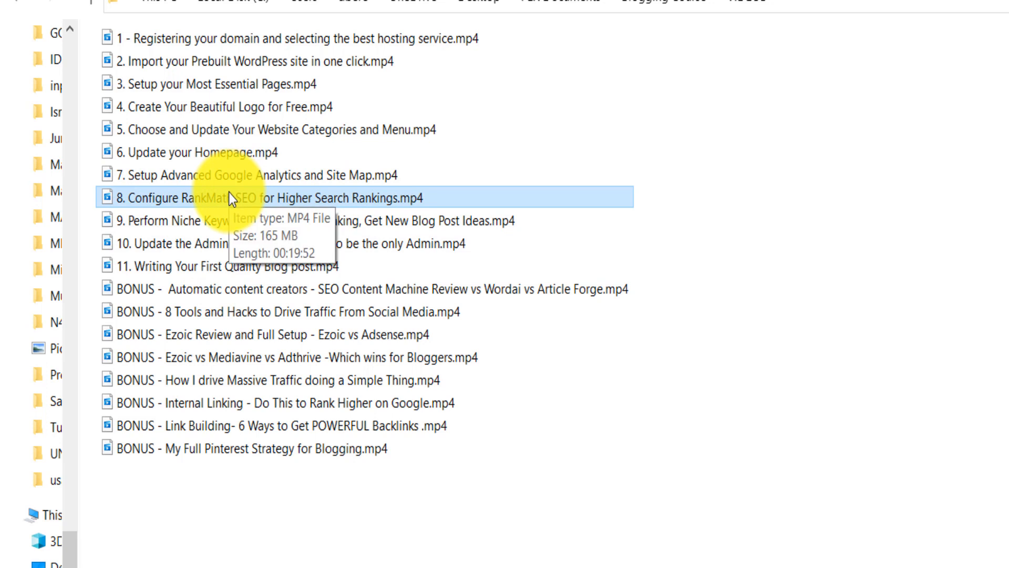
pyautogui.click(235, 175)
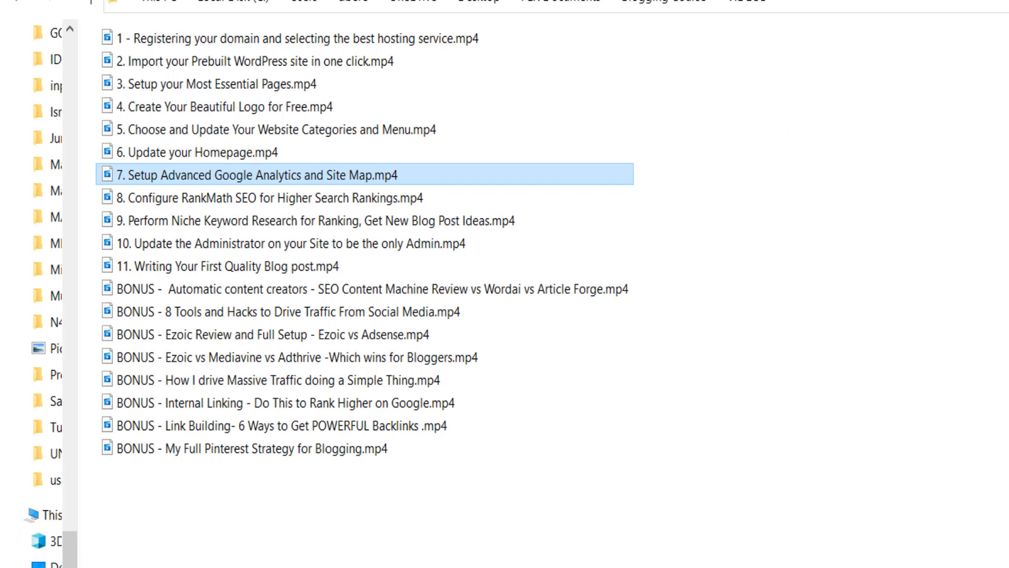
pyautogui.click(193, 452)
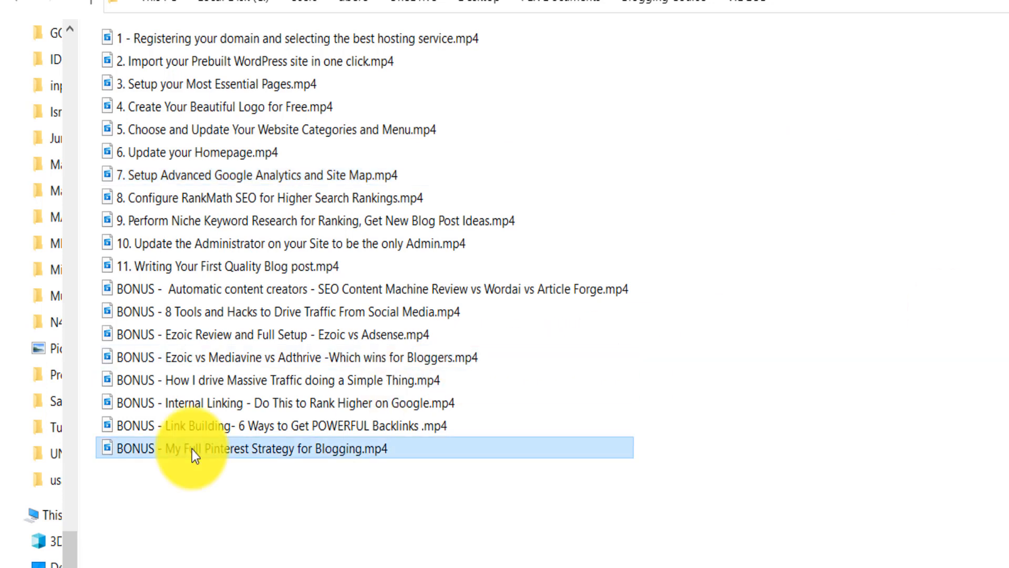
pyautogui.click(203, 403)
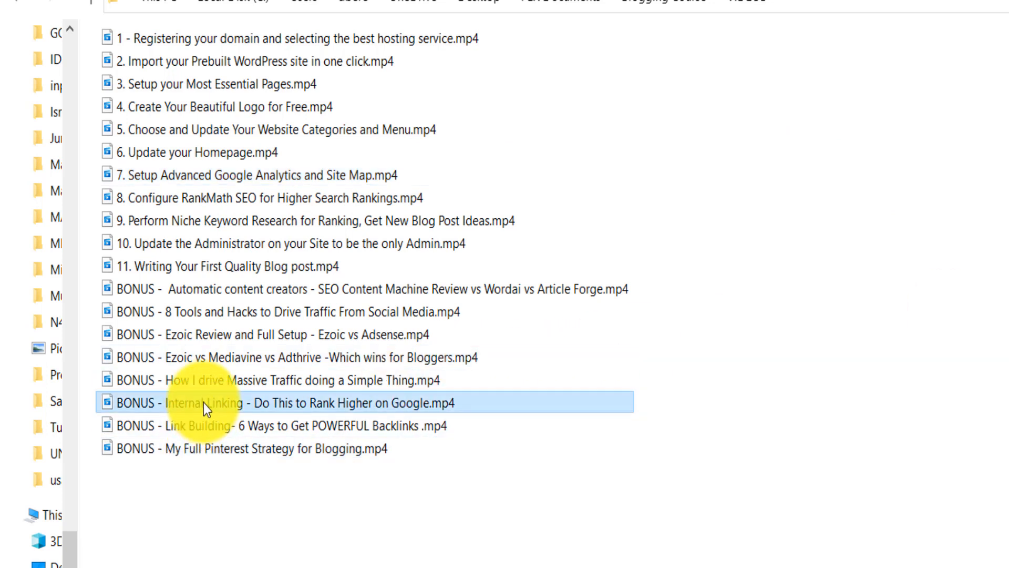
# - Return to the Blogging Course folder, select the sample WordPress blog import file, and skip to another point in the WordPress site video
pyautogui.click(27, 3)
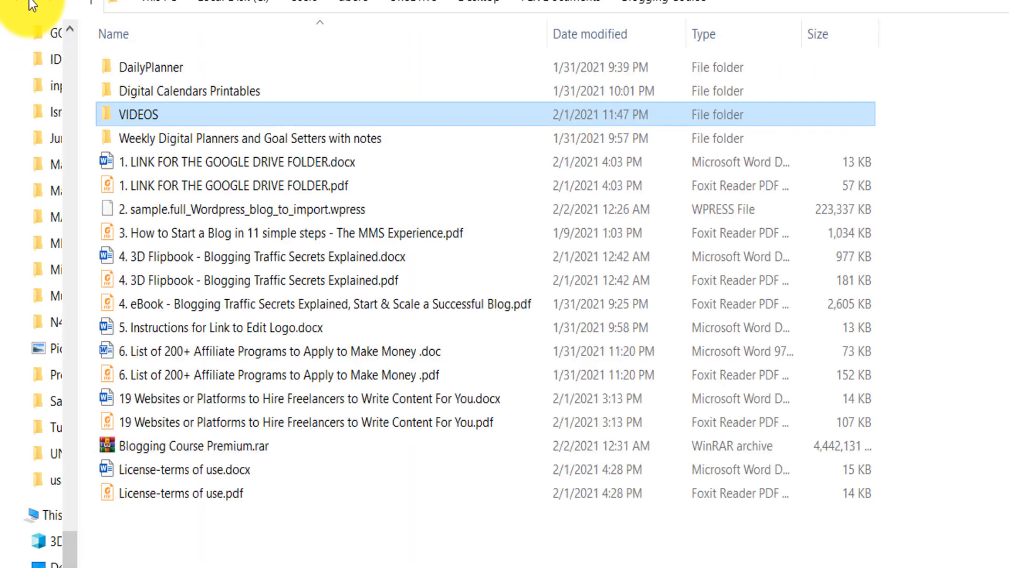
pyautogui.click(205, 214)
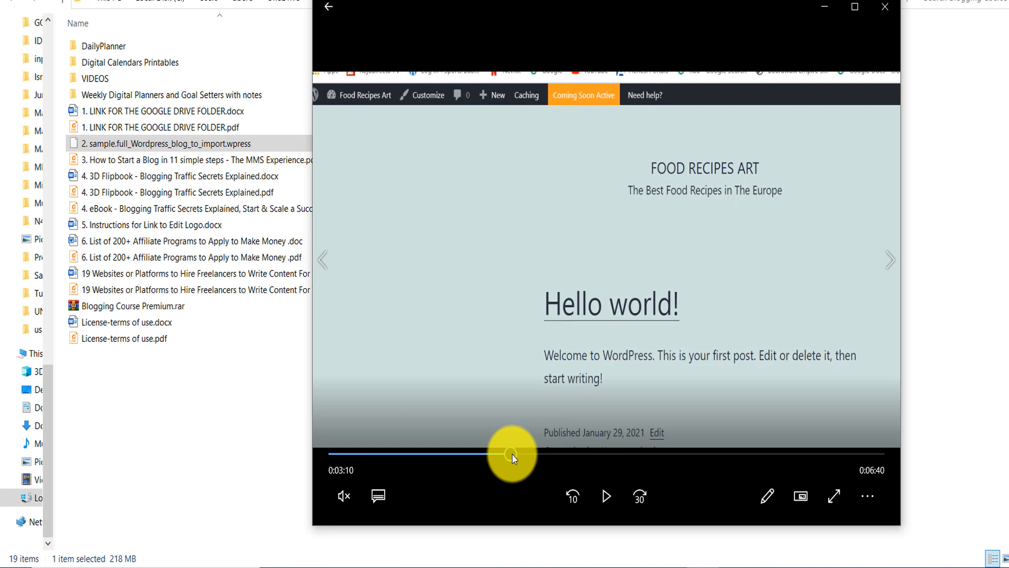
pyautogui.click(512, 454)
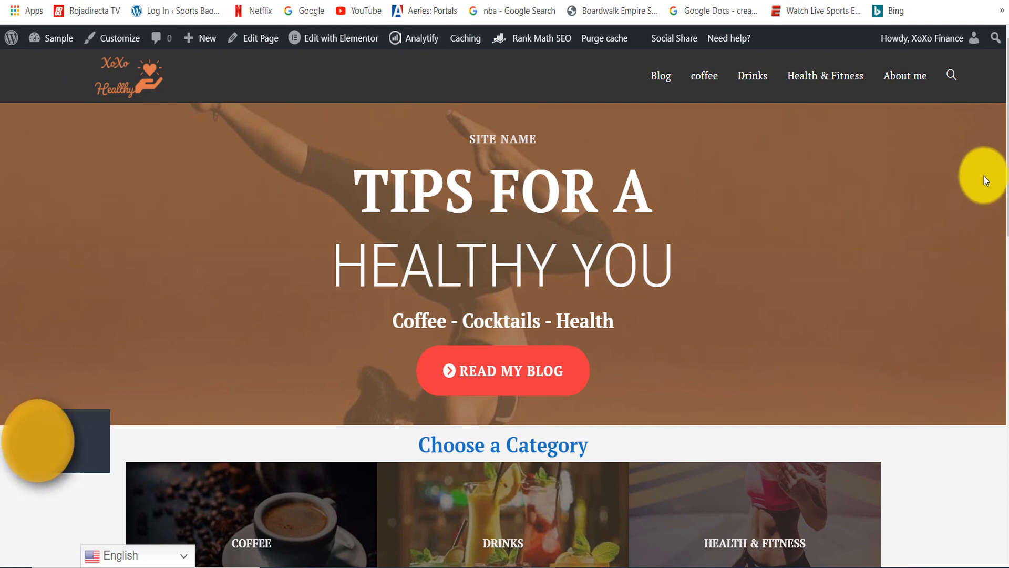
# - Preview the sample site's homepage in Arabic, Simplified Chinese, German and Russian using its language switcher
pyautogui.scroll(-6, 1000, 174)
pyautogui.moveTo(1004, 256); pyautogui.dragTo(991, 445)
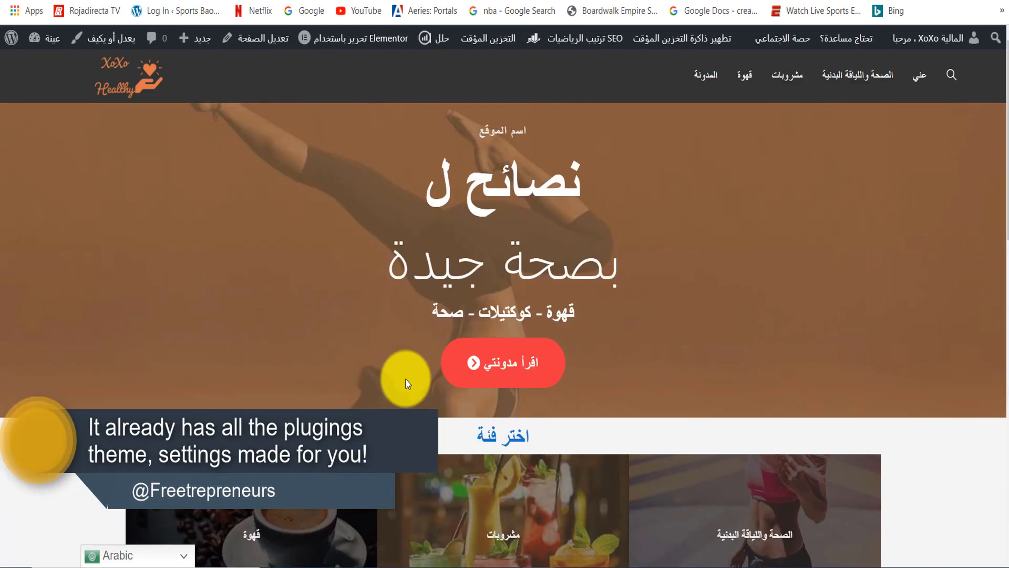
pyautogui.click(132, 561)
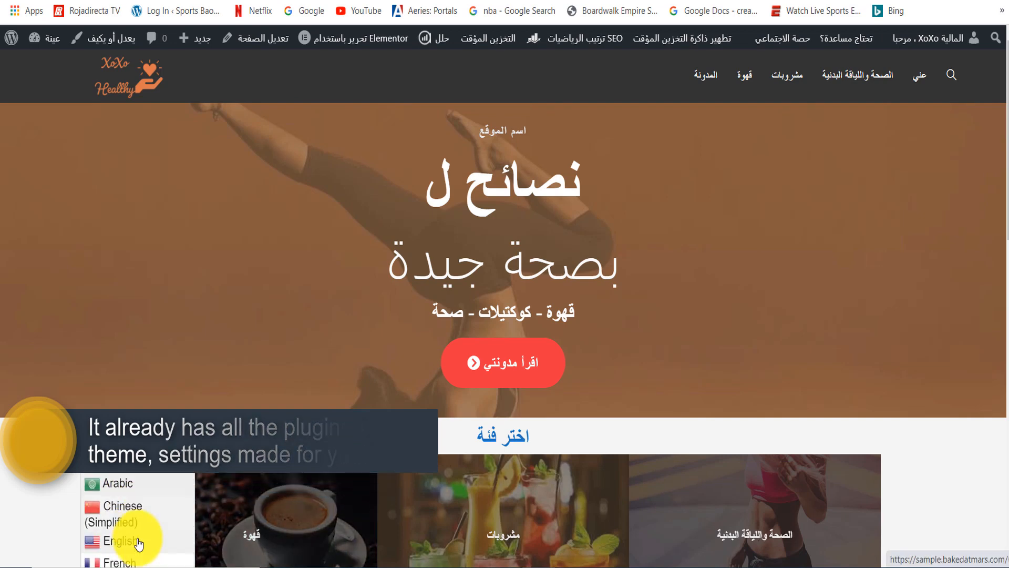
pyautogui.click(127, 447)
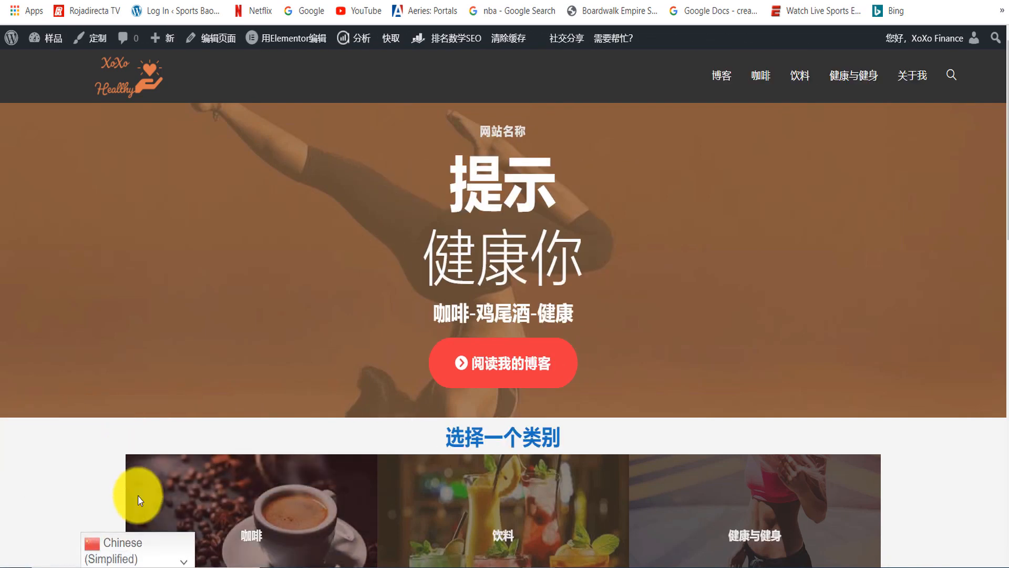
pyautogui.click(163, 561)
pyautogui.click(149, 534)
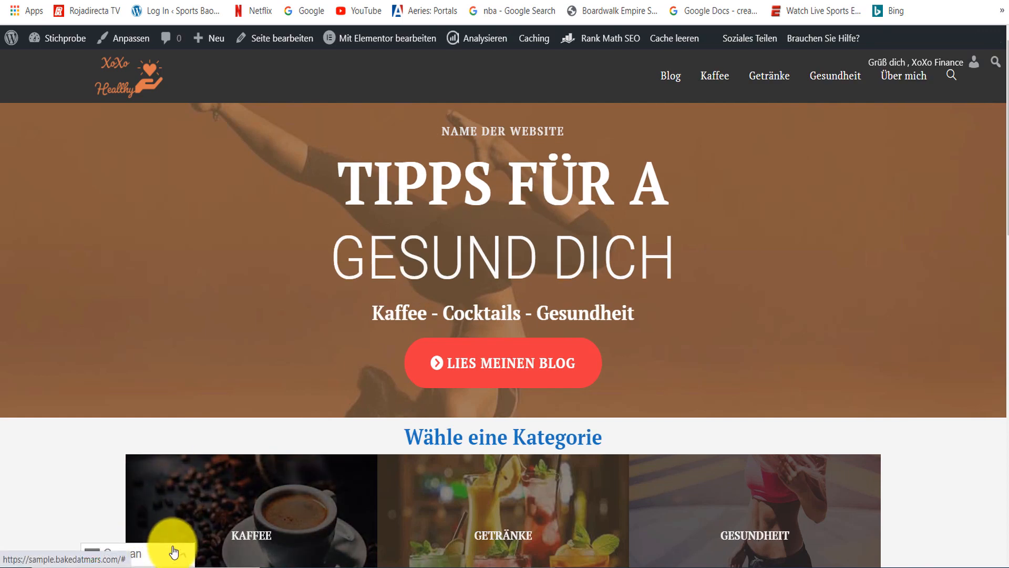
pyautogui.click(174, 556)
pyautogui.scroll(-3, 168, 500)
pyautogui.click(158, 533)
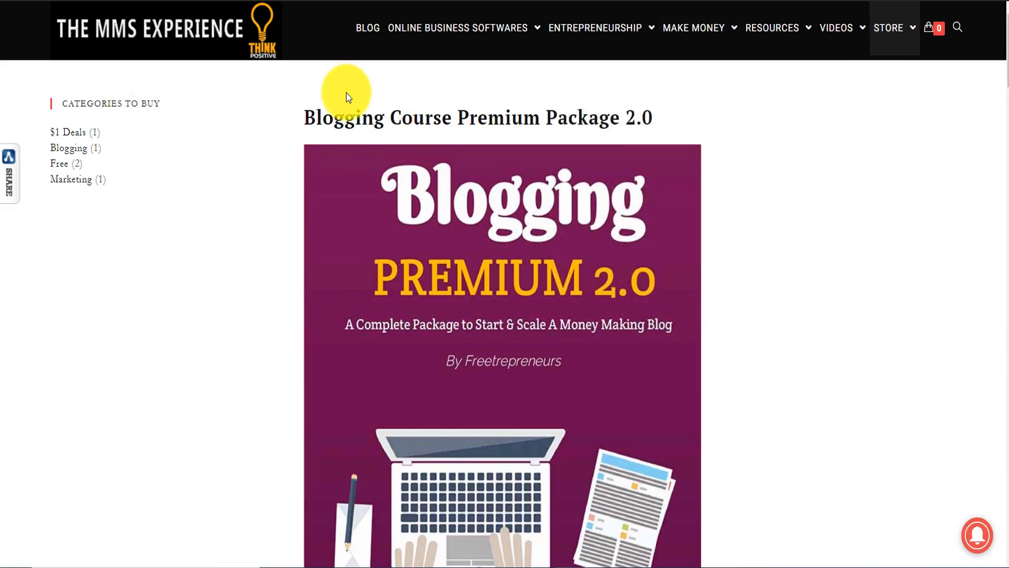
# - Review the Blogging Course Premium Package 2.0 sales page, proceed to checkout, and highlight the order total
pyautogui.scroll(-15, 1005, 163)
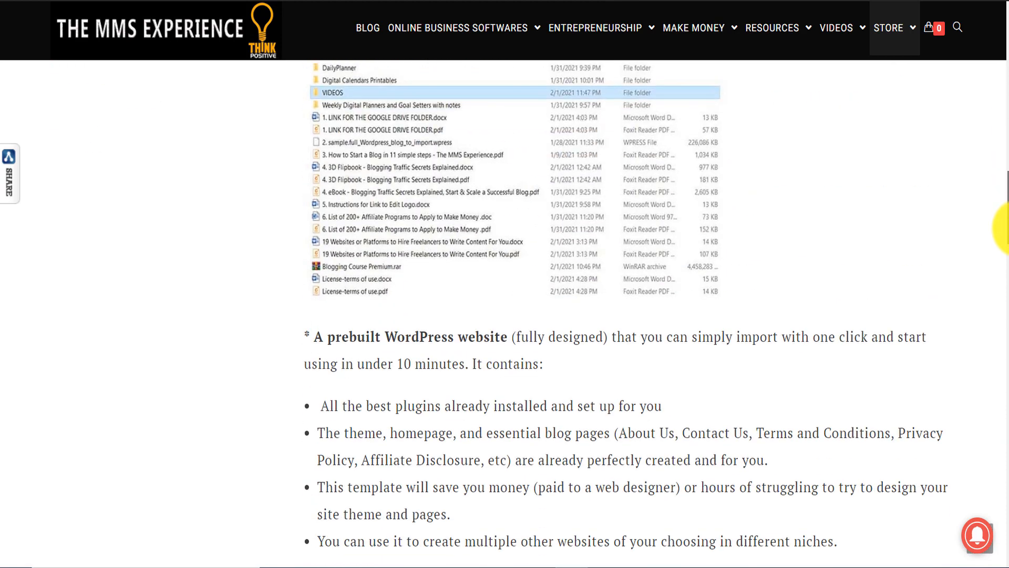
pyautogui.scroll(7, 1005, 176)
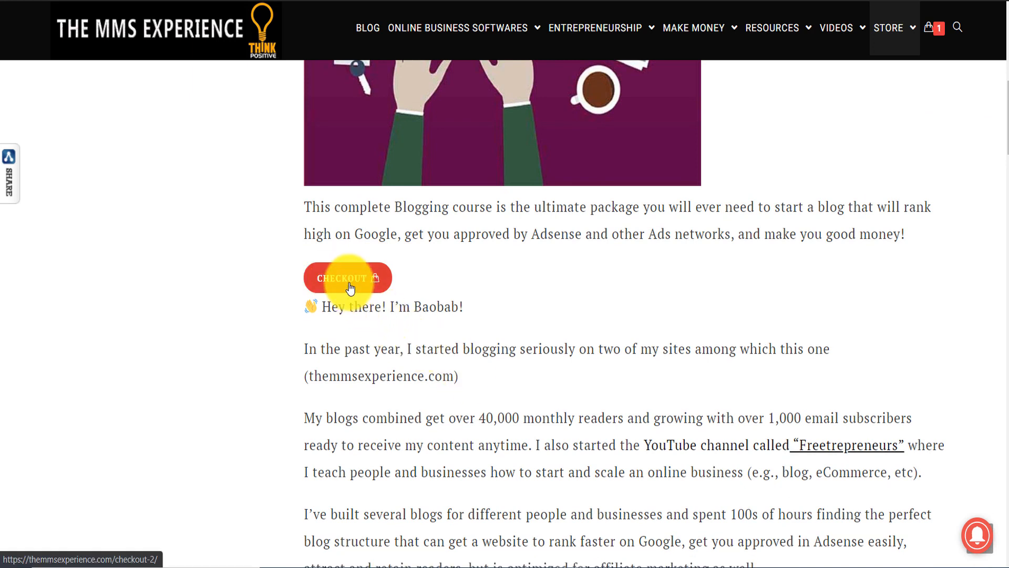
pyautogui.click(350, 286)
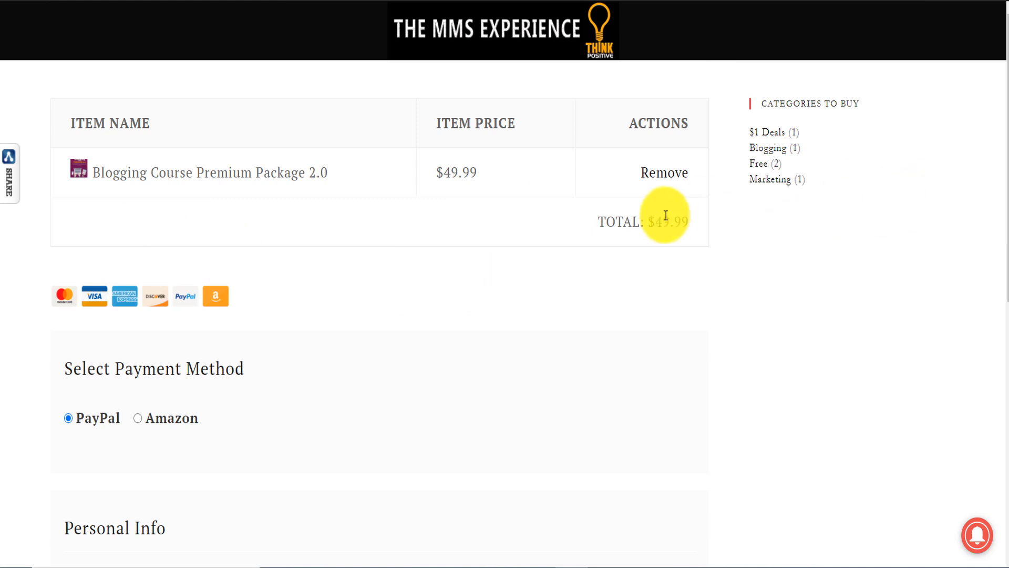
pyautogui.moveTo(658, 217); pyautogui.dragTo(701, 220)
# - Select Amazon as the payment method, open the Amazon Pay sign-in window, and close it without signing in
pyautogui.moveTo(1005, 126); pyautogui.dragTo(1004, 193)
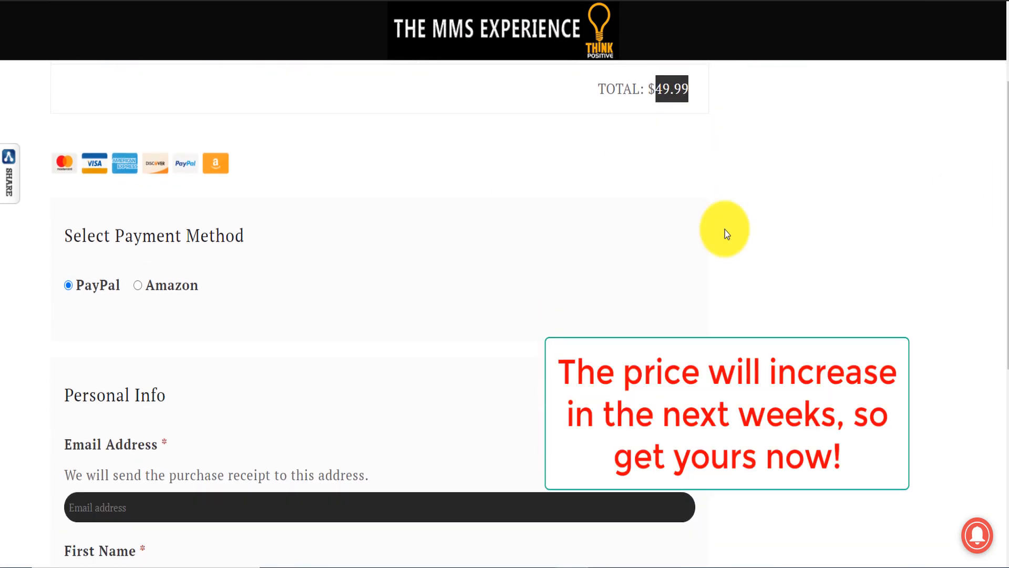
pyautogui.click(138, 287)
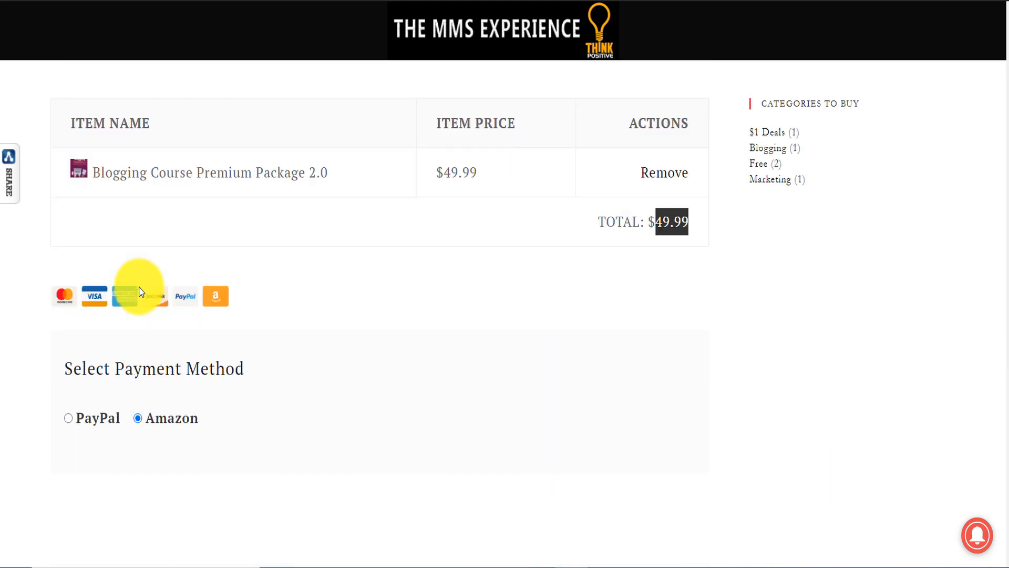
pyautogui.moveTo(1007, 127); pyautogui.dragTo(1008, 213)
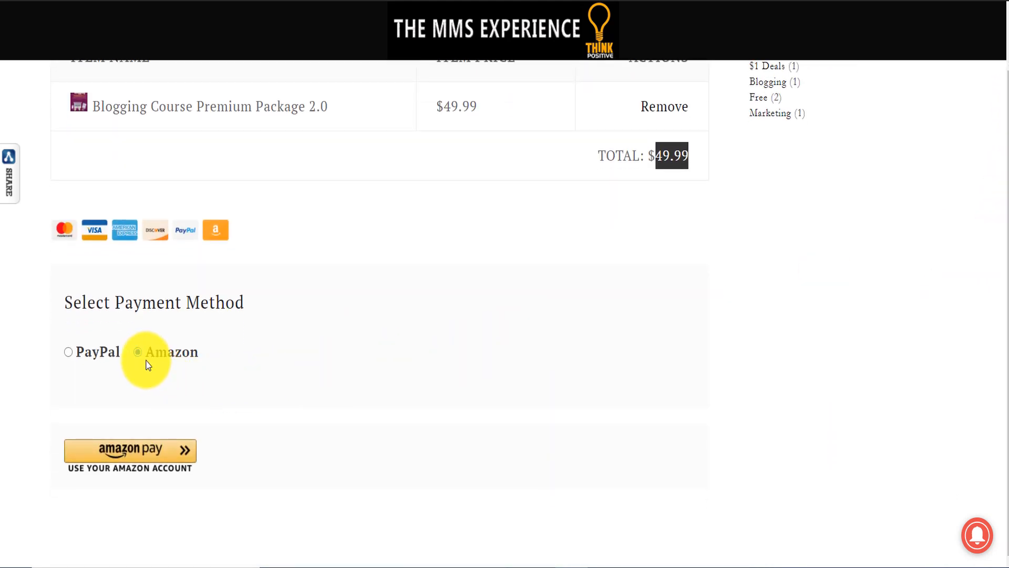
pyautogui.click(134, 452)
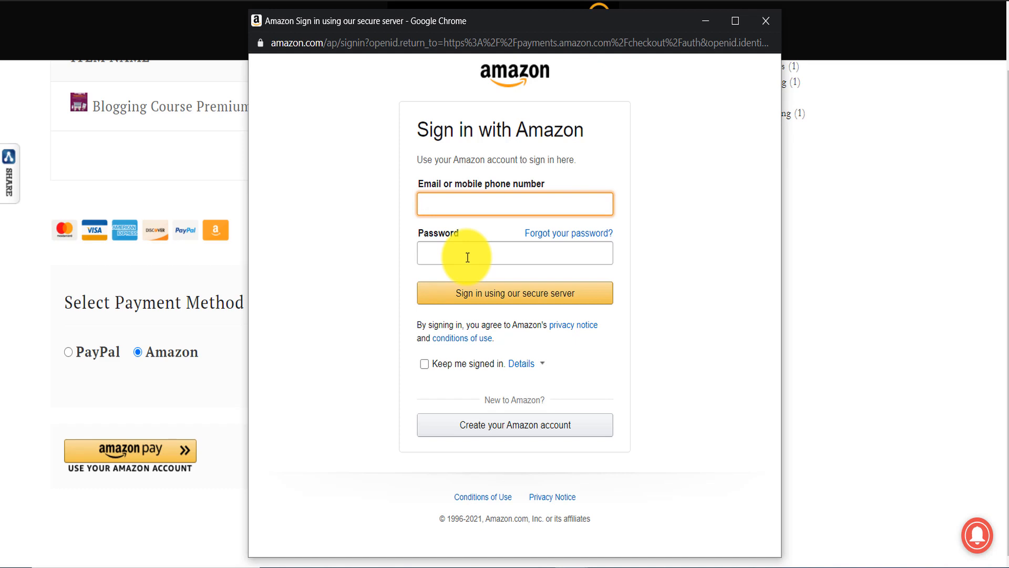
pyautogui.click(766, 21)
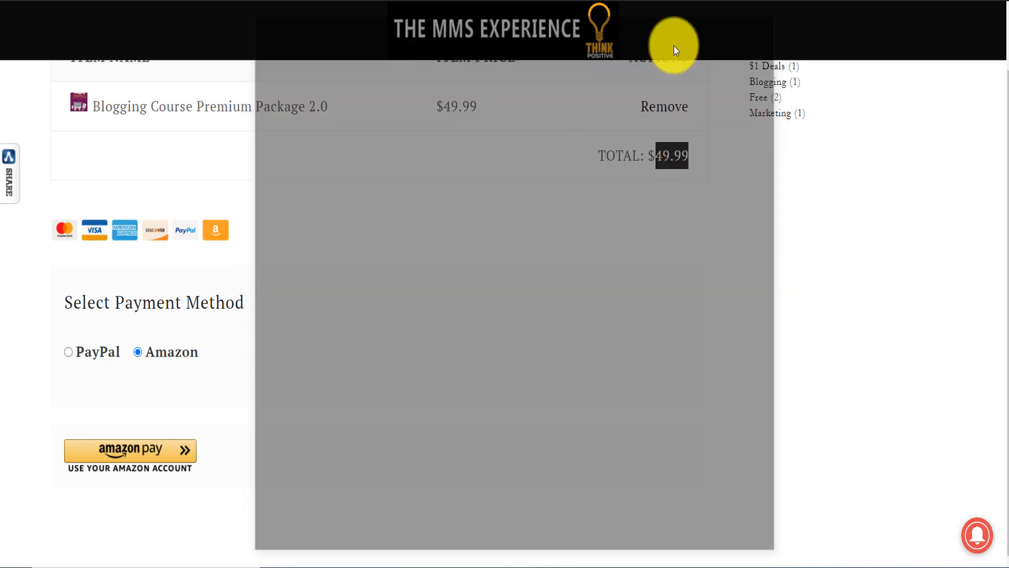
# - Set the payment method to PayPal and view the personal info fields through to the purchase button
pyautogui.click(69, 353)
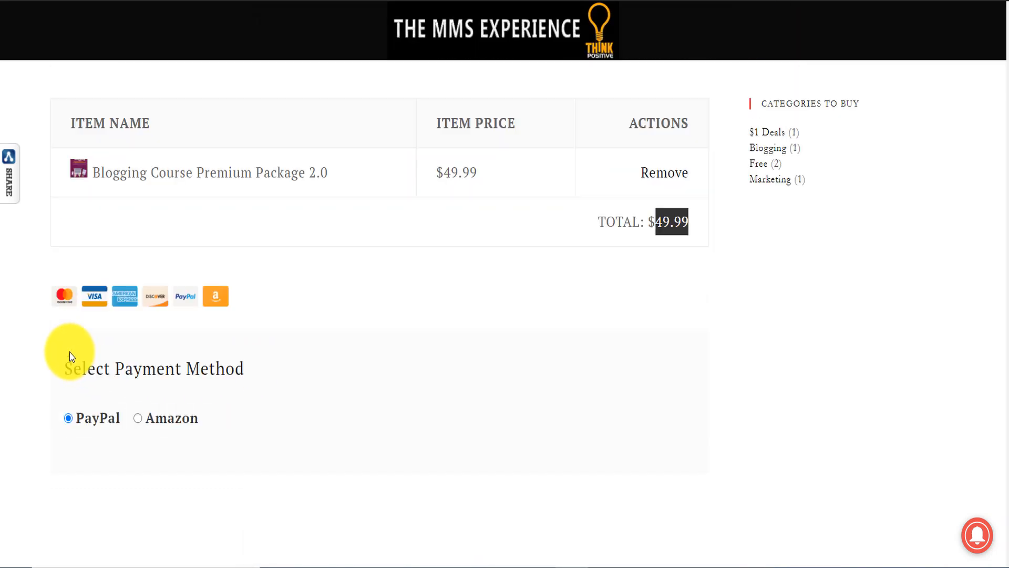
pyautogui.moveTo(999, 149); pyautogui.dragTo(1006, 379)
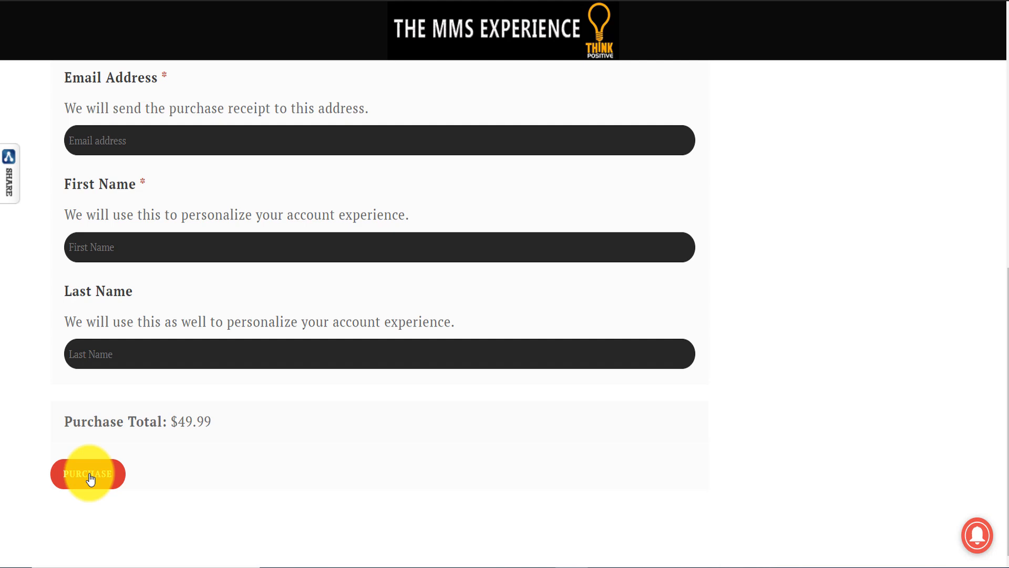
# - Switch to the Blogging Course folder, open the "4. 3D Flipbook - Blogging Traffic Secrets Explained" PDF, and follow its online flipbook link
pyautogui.hotkey('alt', 'Tab')
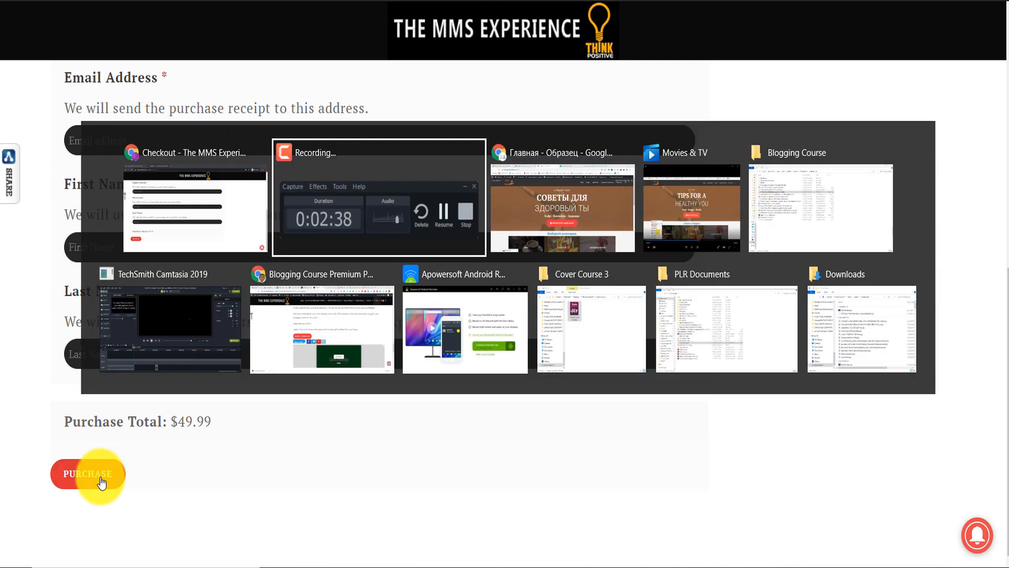
pyautogui.click(777, 225)
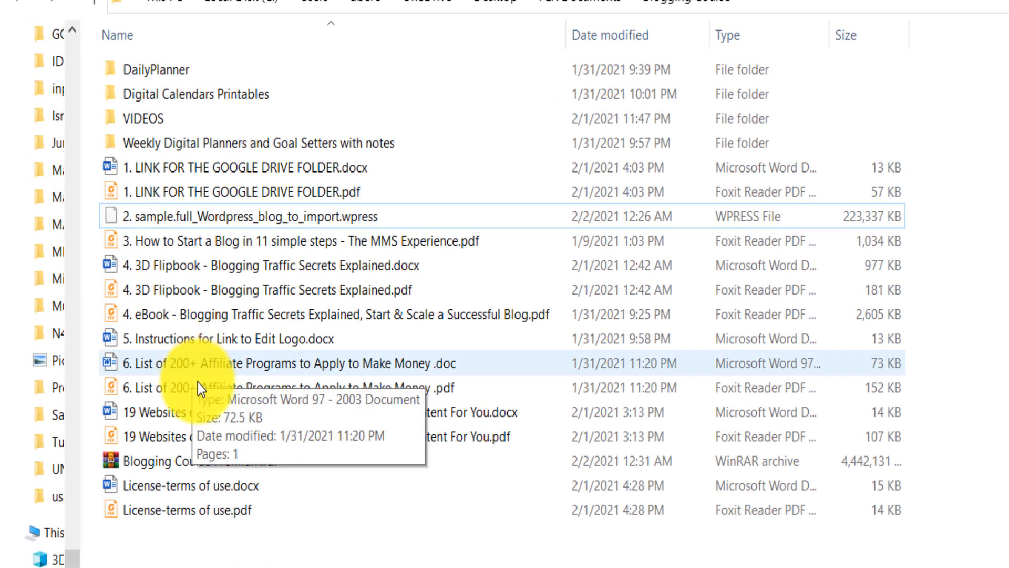
pyautogui.click(164, 320)
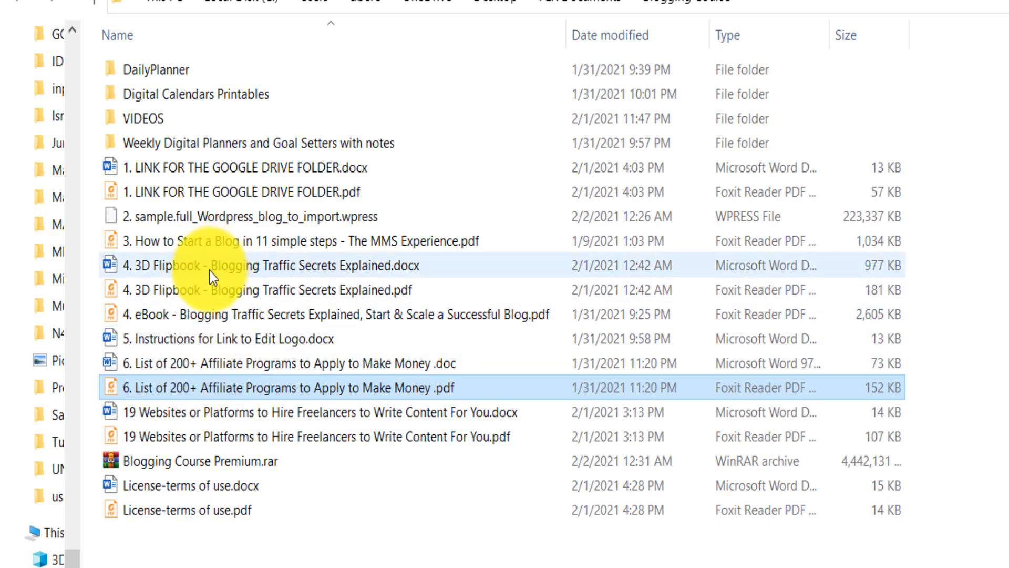
pyautogui.click(201, 288)
pyautogui.doubleClick(200, 290)
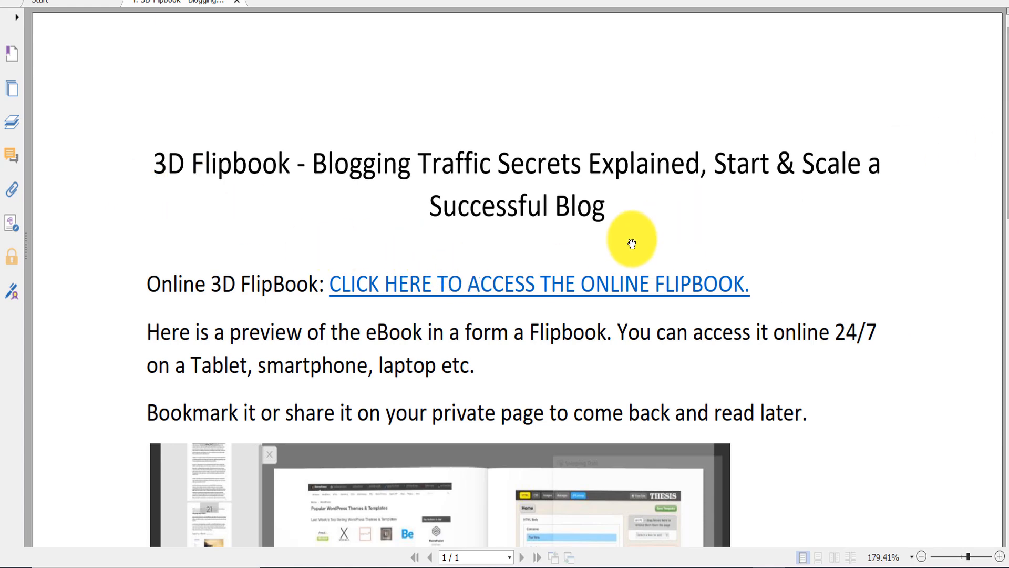
pyautogui.click(488, 282)
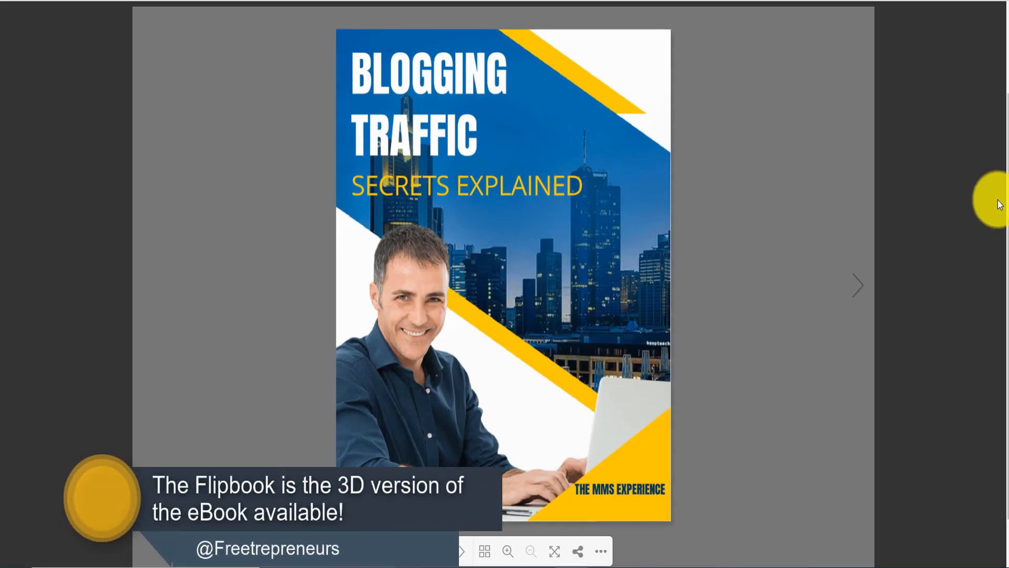
# - Page through the online flipbook to the Introduction and back to the Table of Contents
pyautogui.click(858, 289)
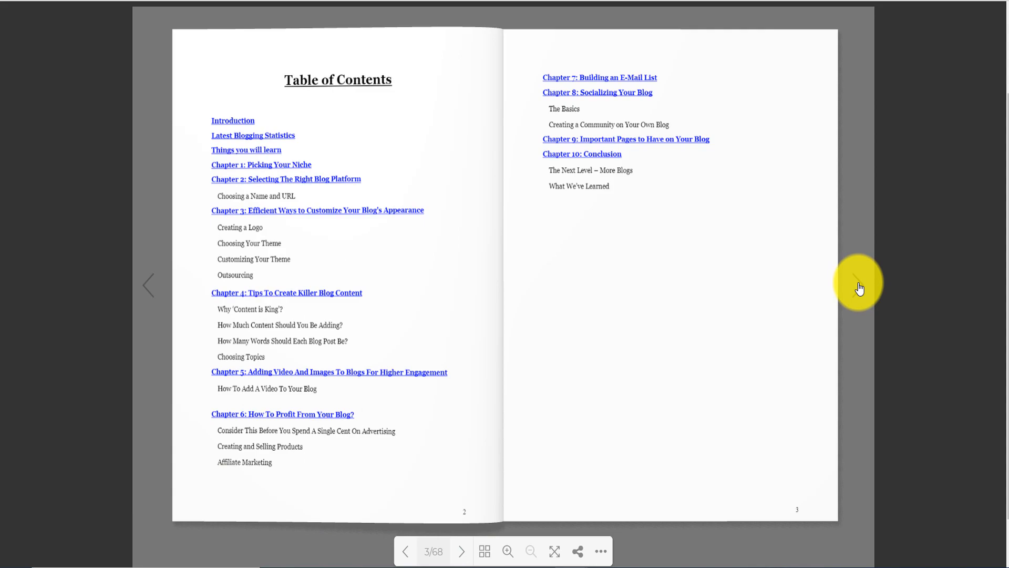
pyautogui.click(859, 289)
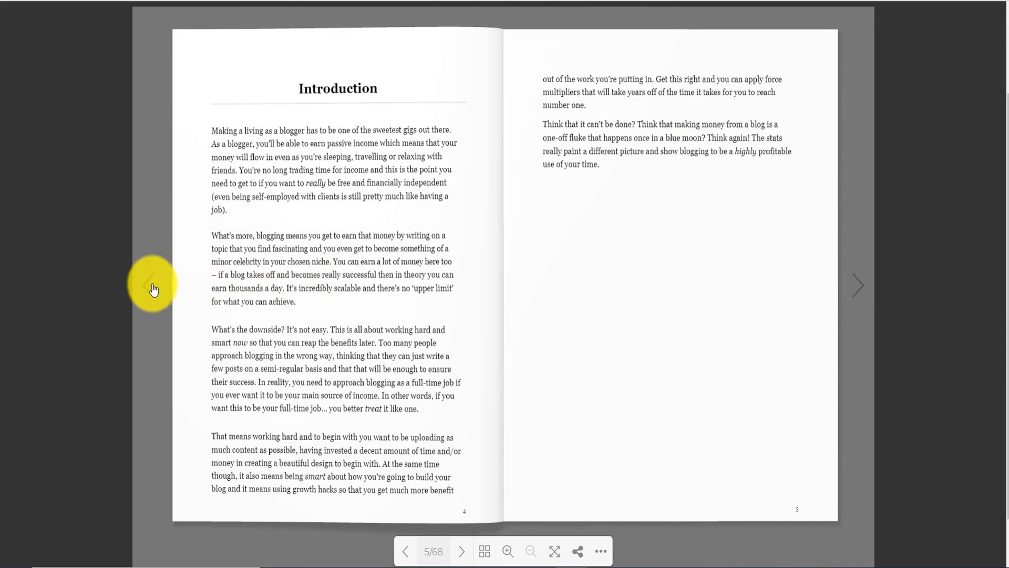
pyautogui.click(150, 286)
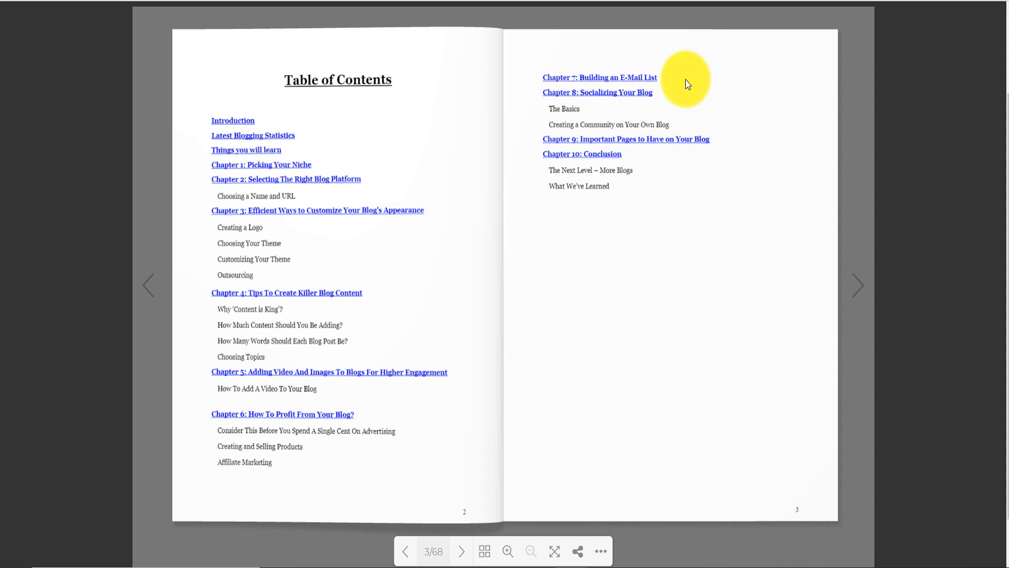
# - Switch to the Blogging Course folder, open the "4. eBook - Blogging Traffic Secrets Explained, Start & Scale a Successful Blog" PDF, and look through it
pyautogui.hotkey('alt', 'Tab')
pyautogui.hotkey('alt', 'Tab')
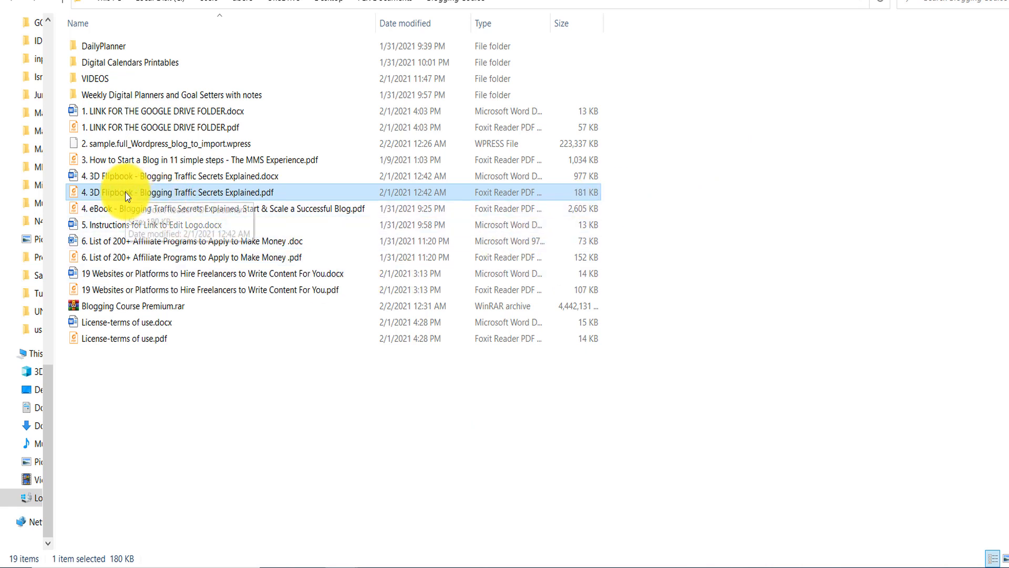
pyautogui.click(109, 209)
pyautogui.doubleClick(109, 210)
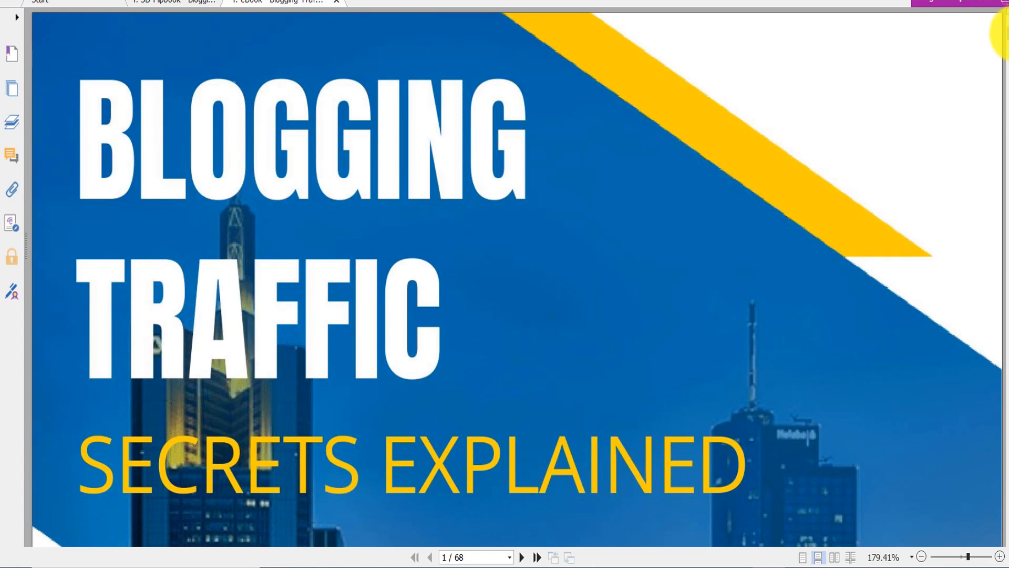
pyautogui.moveTo(1004, 33); pyautogui.dragTo(1004, 99)
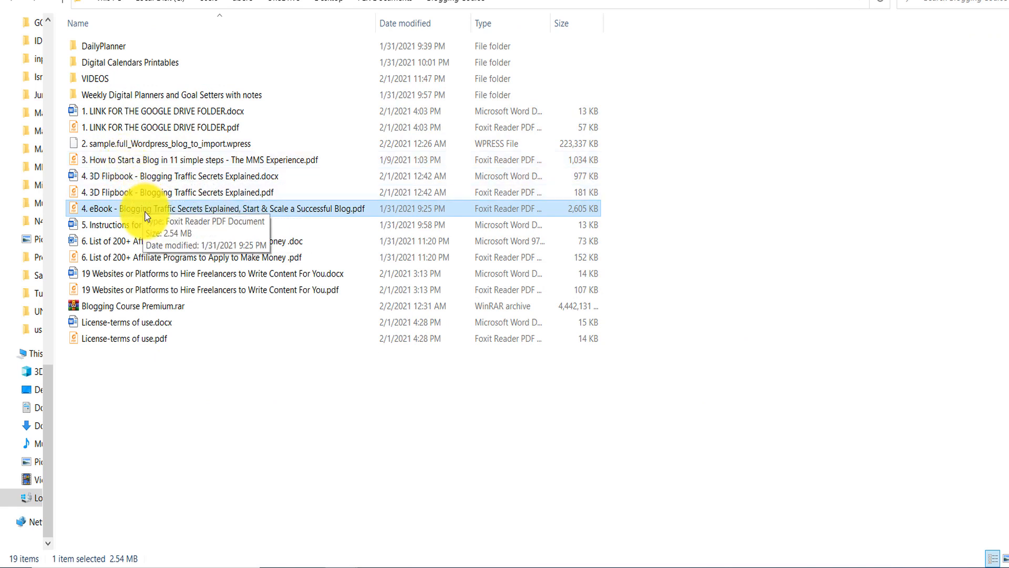
# - Open the "3. How to Start a Blog in 11 simple steps - The MMS Experience" PDF and view it through to step 11
pyautogui.click(170, 162)
pyautogui.doubleClick(170, 163)
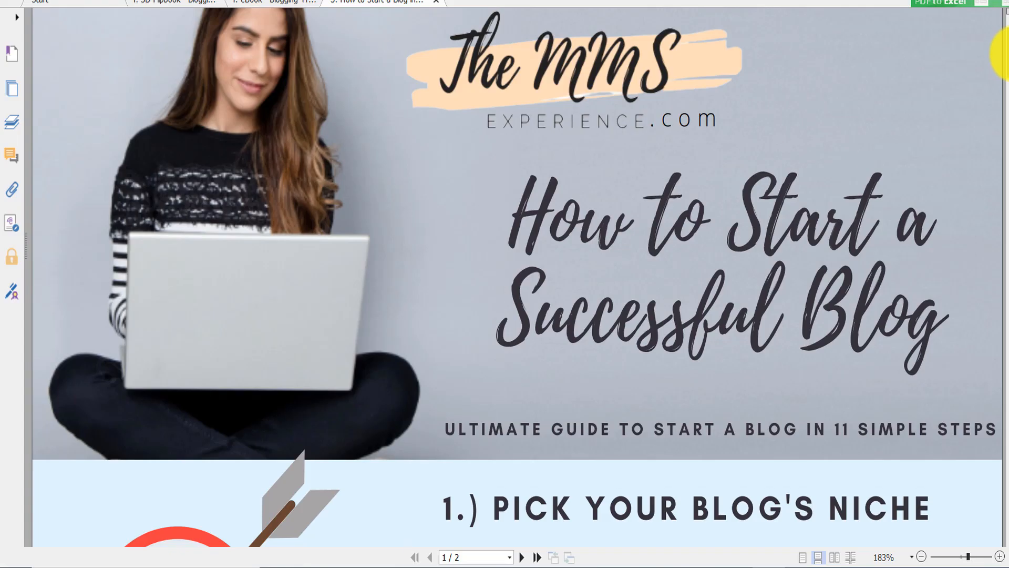
pyautogui.moveTo(1001, 39); pyautogui.dragTo(1000, 455)
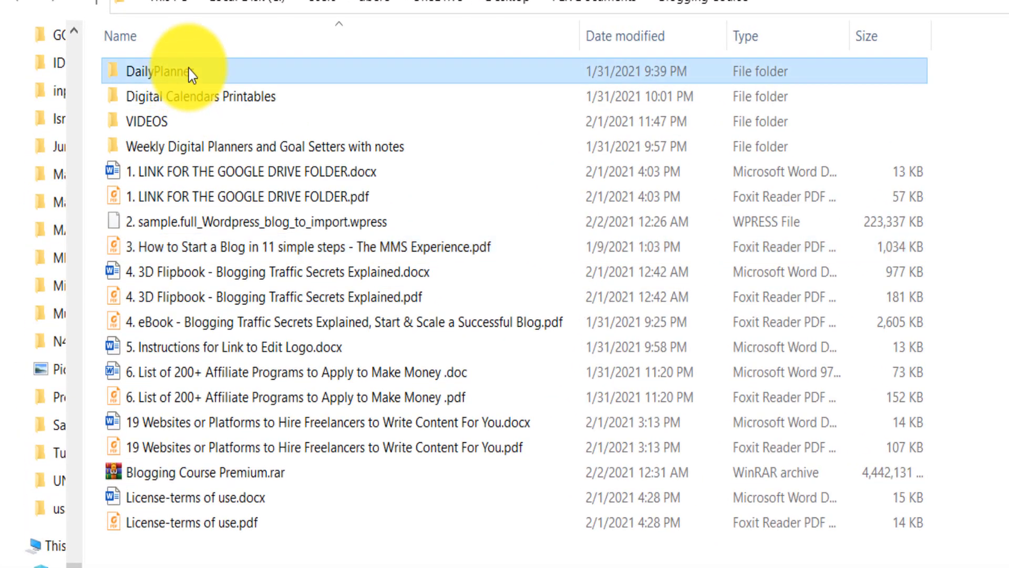
# - Open Daily Digital Planner.pdf from the DailyPlanner folder, view its planner pages, close it, and return to the Blogging Course folder
pyautogui.doubleClick(188, 68)
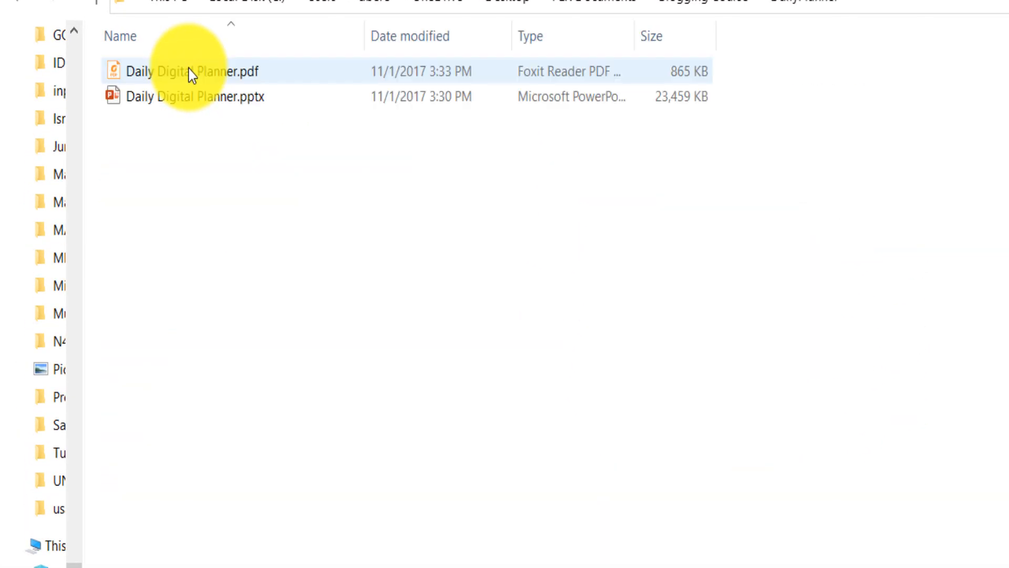
pyautogui.click(232, 77)
pyautogui.click(235, 104)
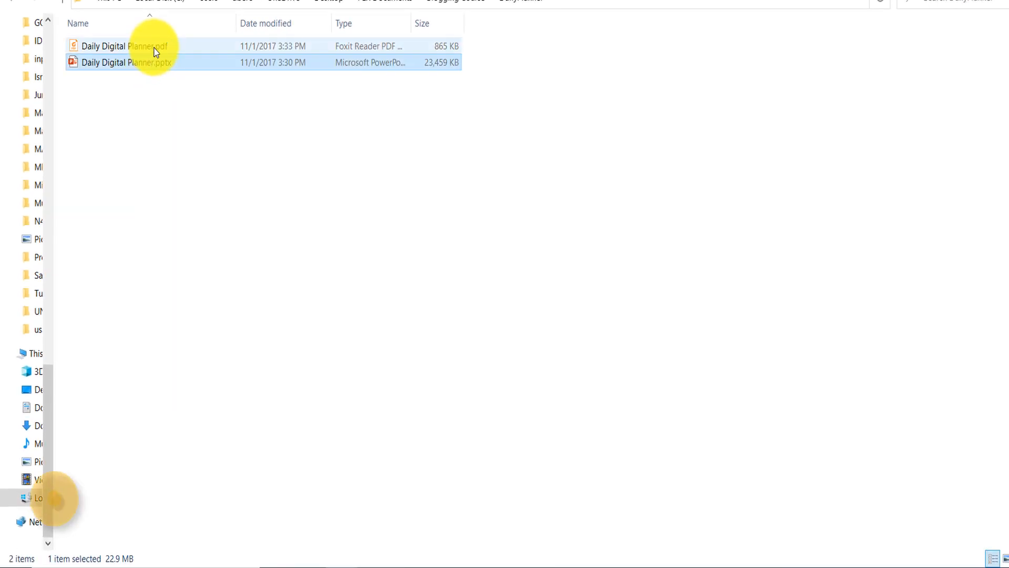
pyautogui.doubleClick(158, 46)
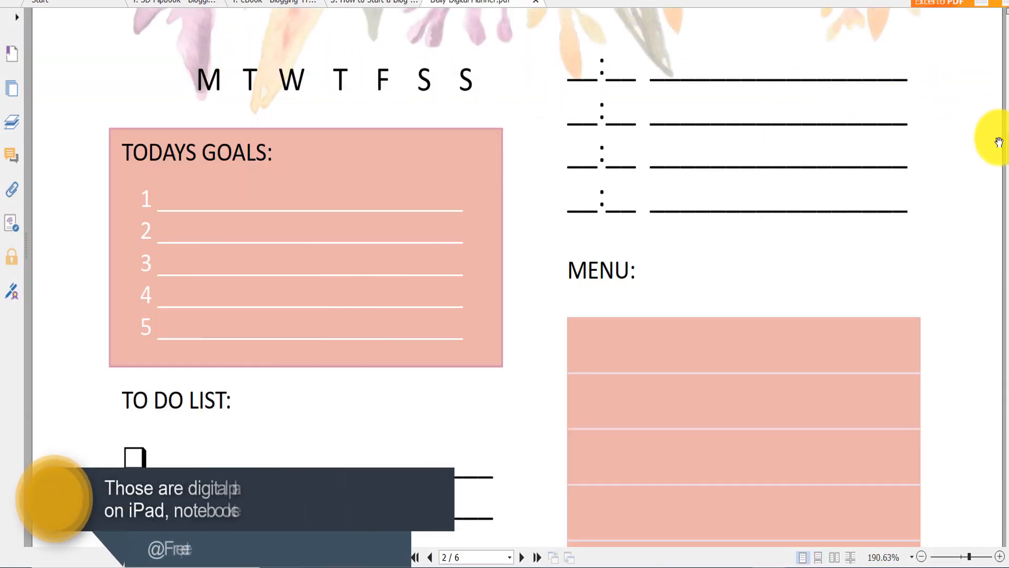
pyautogui.moveTo(1005, 140); pyautogui.dragTo(976, 196)
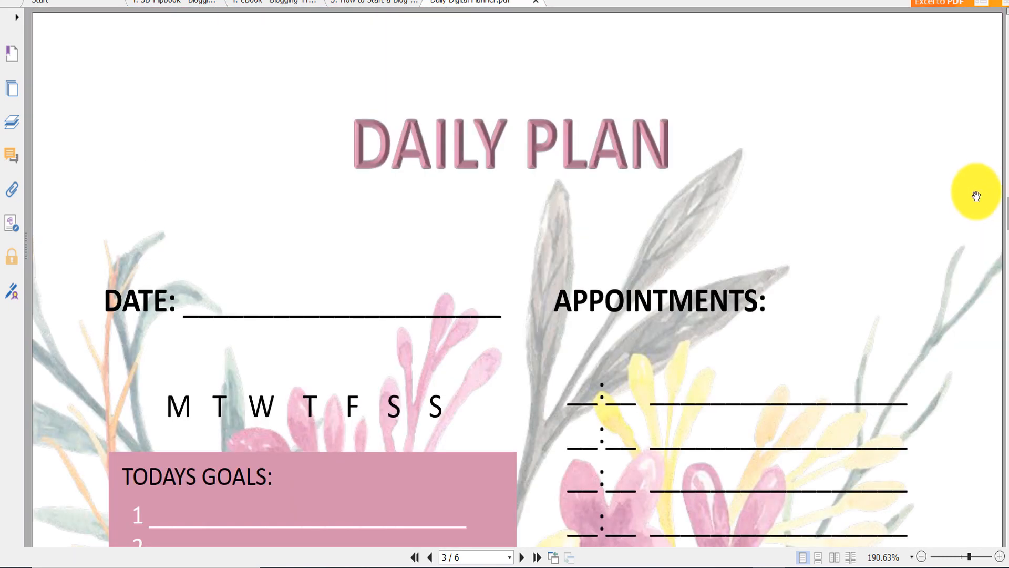
pyautogui.click(536, 2)
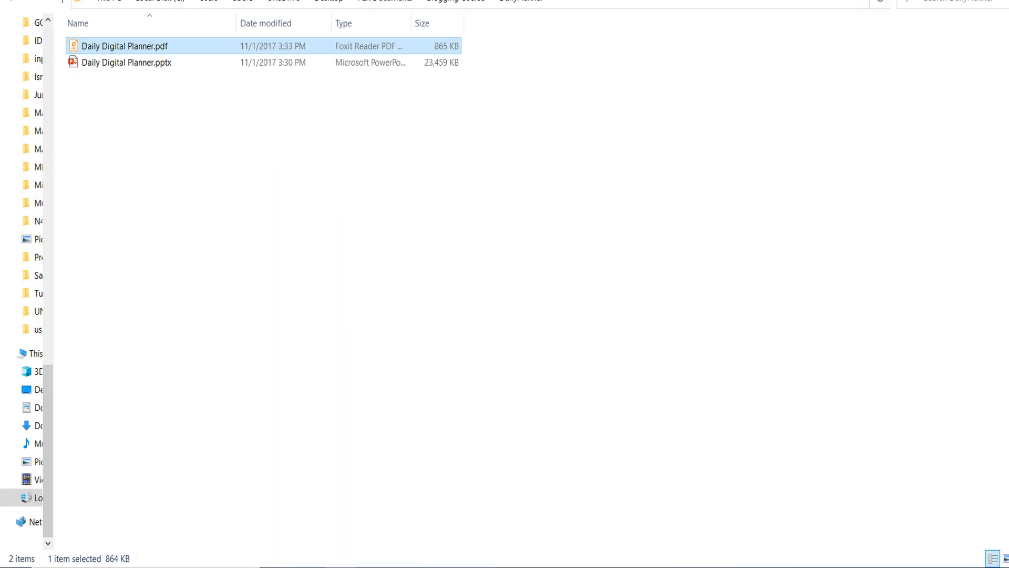
pyautogui.click(432, 4)
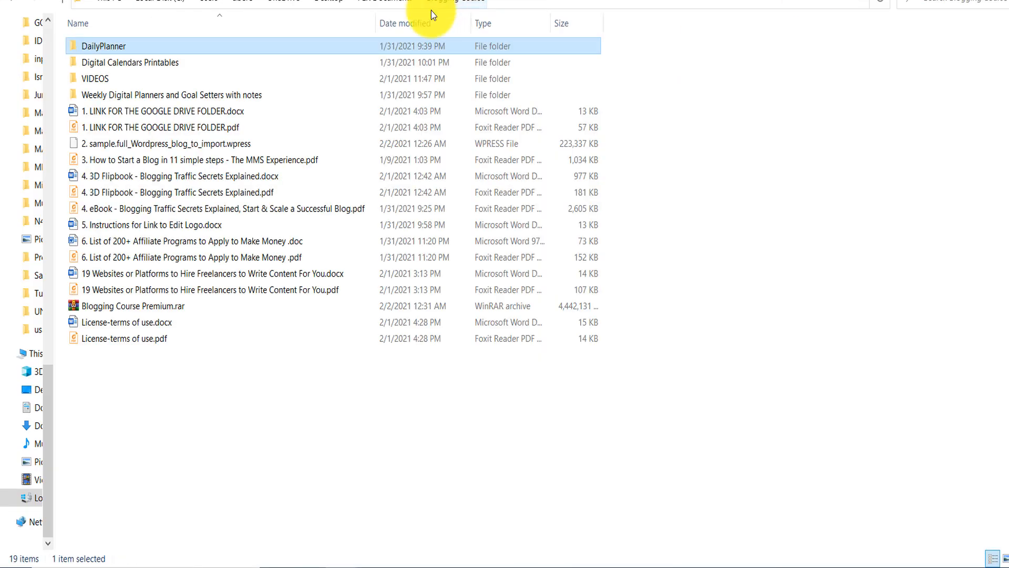
# - In the Weekly Digital Planners folder, open the Digital Weekly planner Blue Bird PDF, view its pages, and return to the Blogging Course folder
pyautogui.click(128, 93)
pyautogui.doubleClick(127, 93)
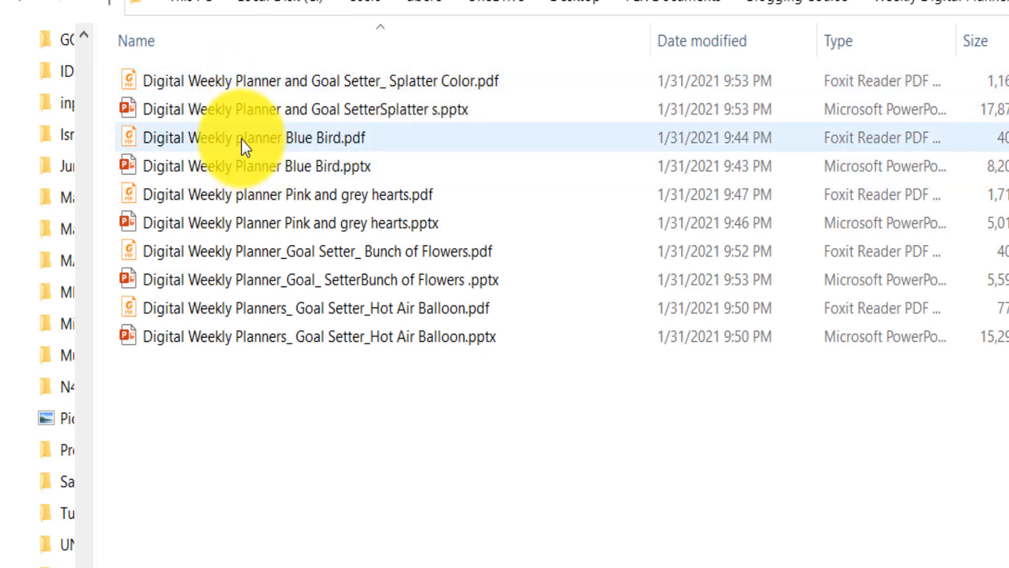
pyautogui.doubleClick(241, 139)
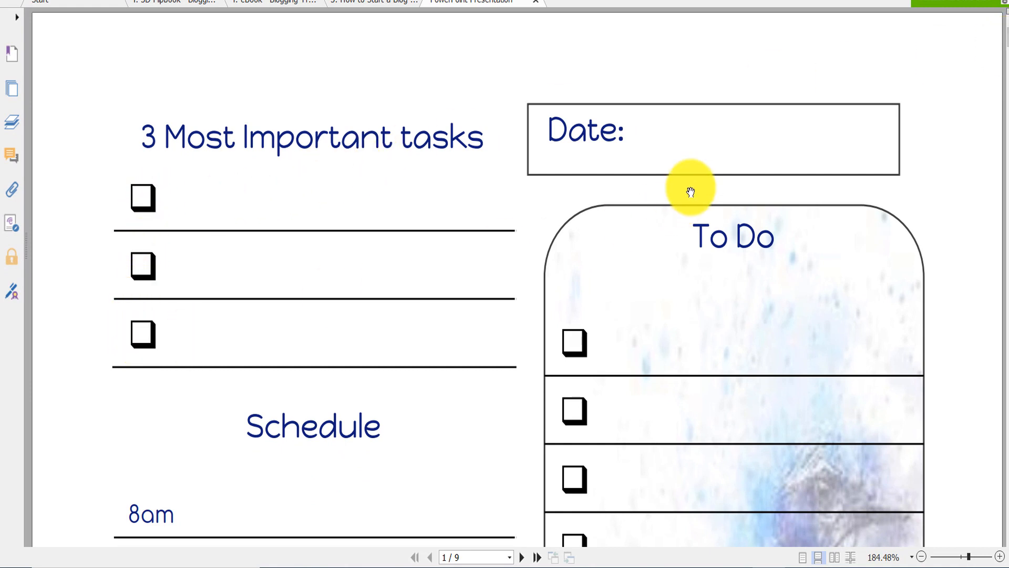
pyautogui.scroll(-6, 1002, 40)
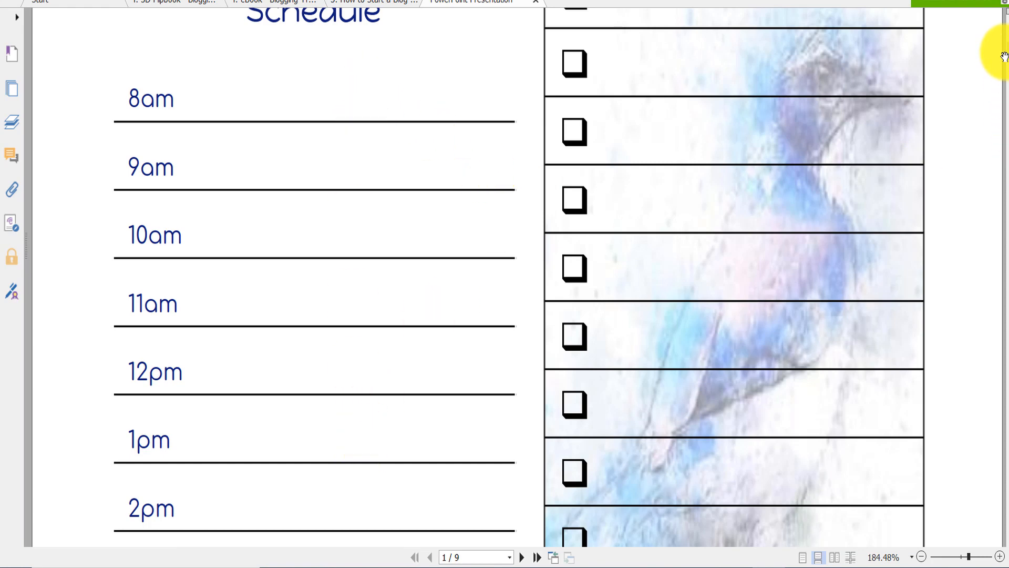
pyautogui.scroll(-10, 1004, 56)
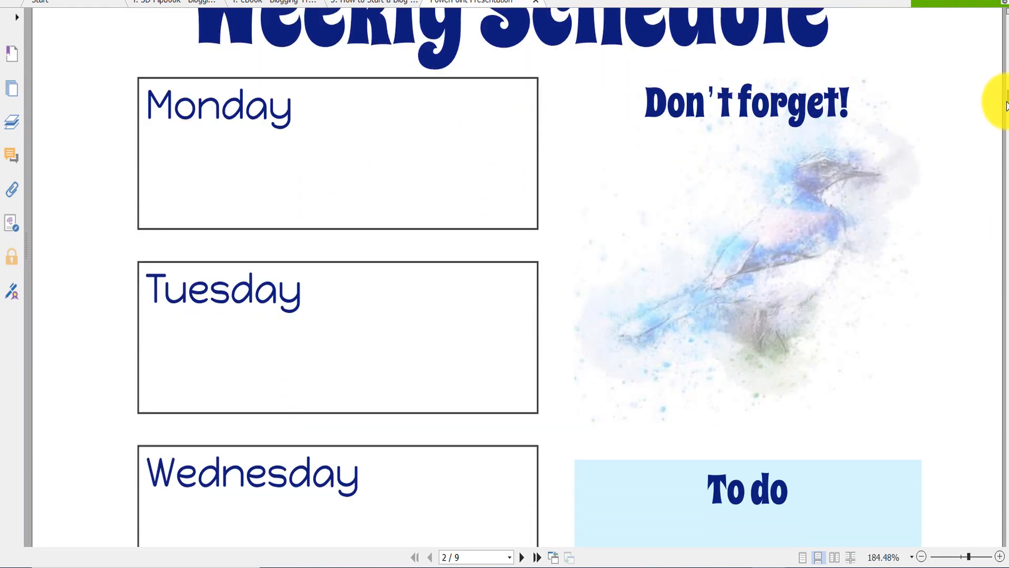
pyautogui.scroll(-5, 999, 108)
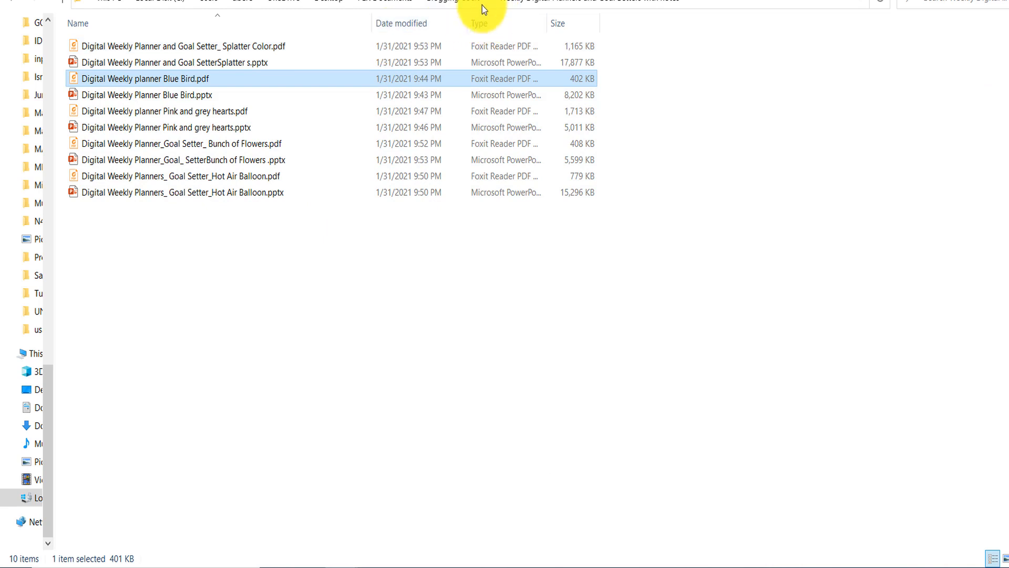
pyautogui.click(472, 2)
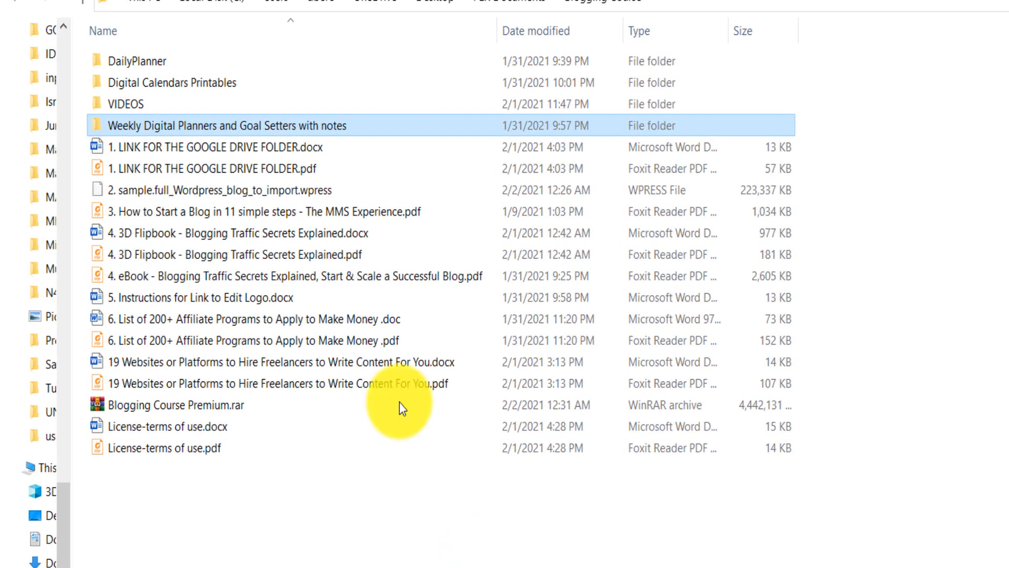
# - Select 2. sample.full_Wordpress_blog_to_import.wpress, then view the sample site's footer and highlight its affiliate disclosure text
pyautogui.click(167, 198)
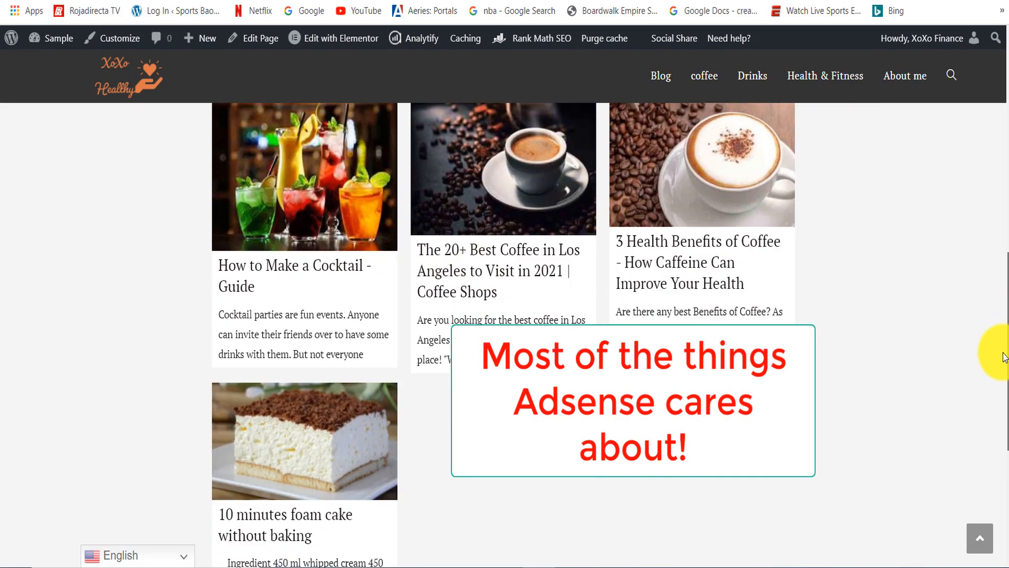
pyautogui.moveTo(992, 354); pyautogui.dragTo(994, 468)
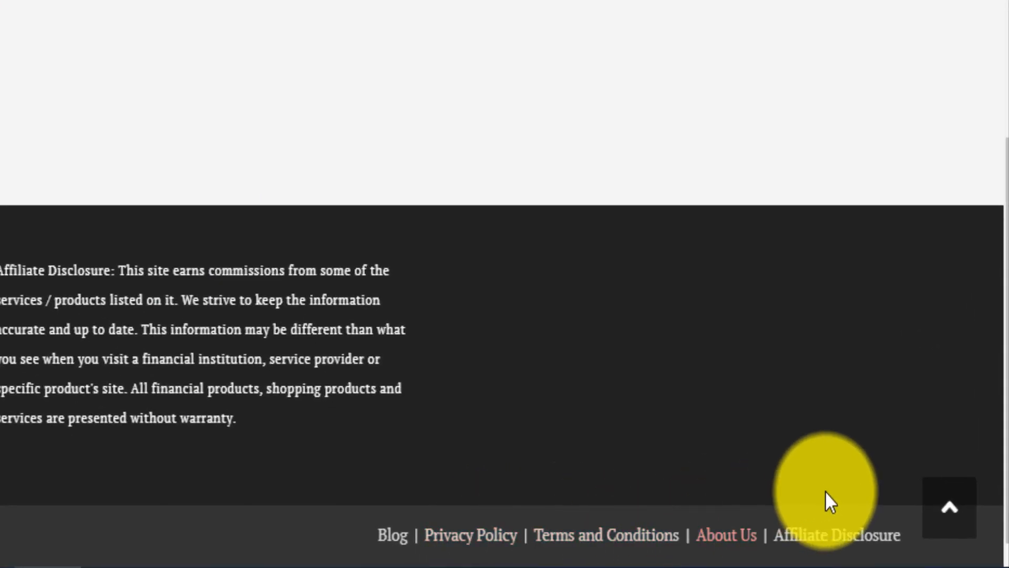
pyautogui.moveTo(2, 271); pyautogui.dragTo(333, 422)
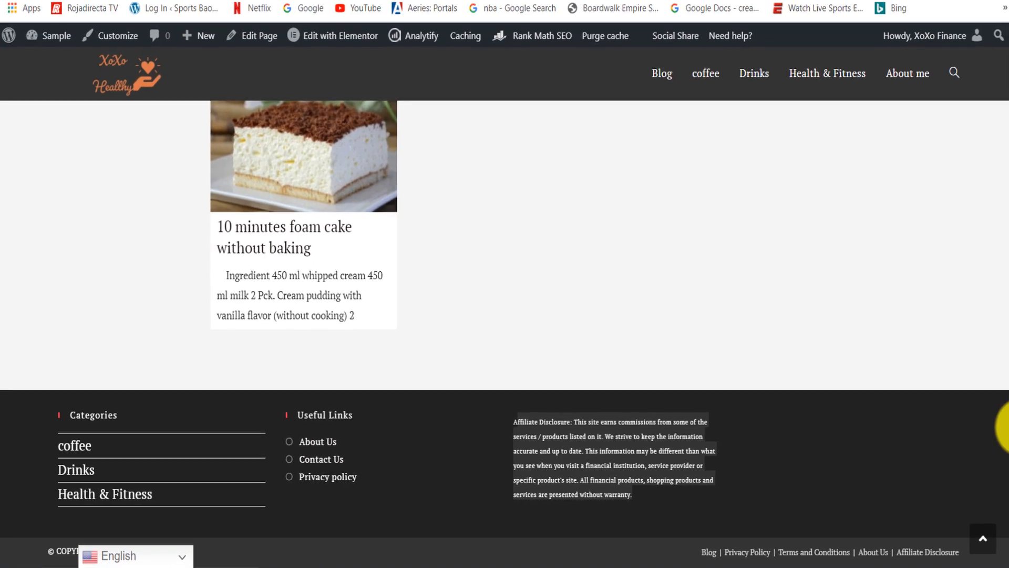
pyautogui.scroll(5, 999, 368)
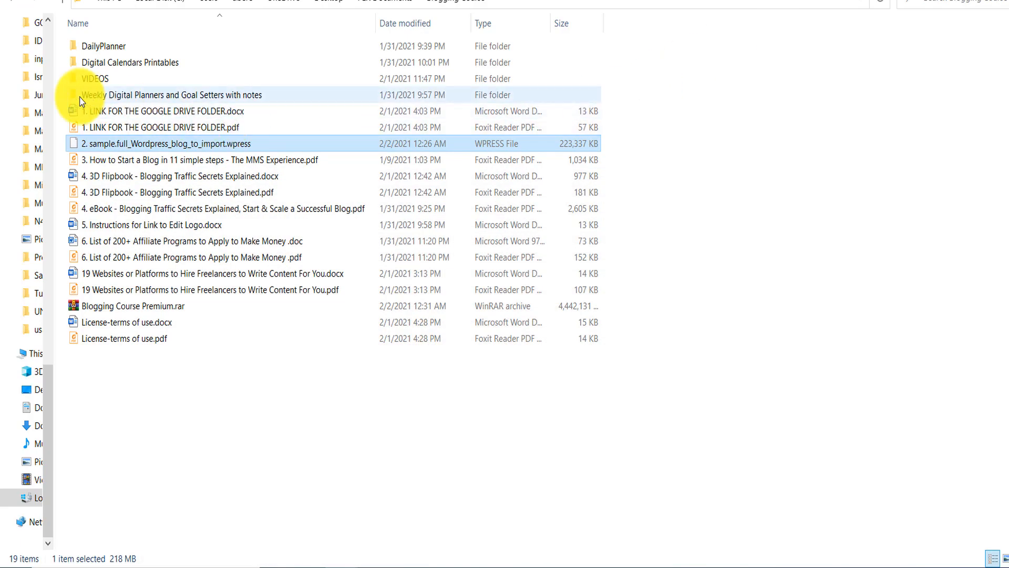
# - Examine the VIDEOS folder's tutorials from video 1 to video 11, select License-terms of use.pdf in between, and return to the Blogging Course folder
pyautogui.doubleClick(90, 79)
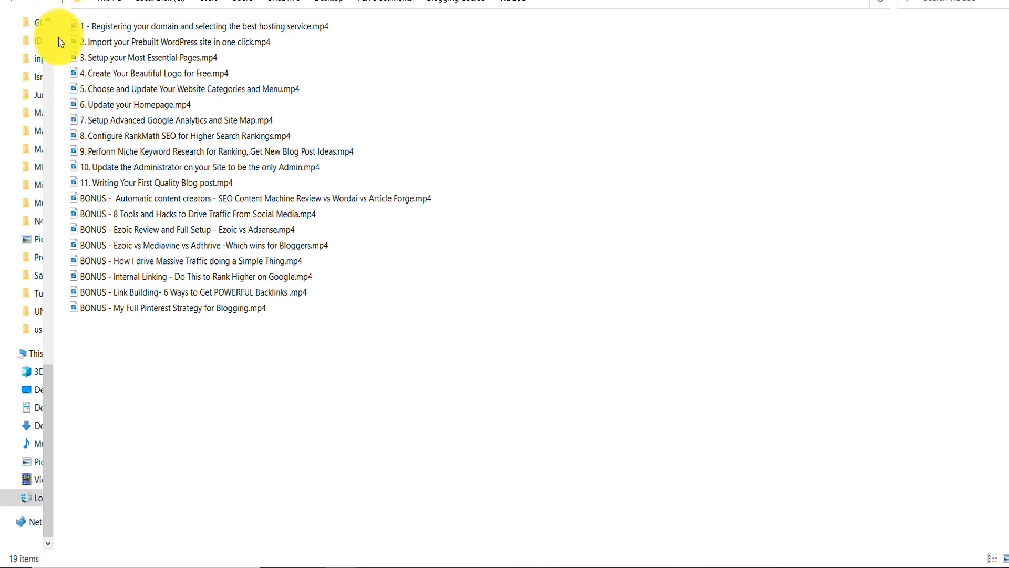
pyautogui.click(20, 3)
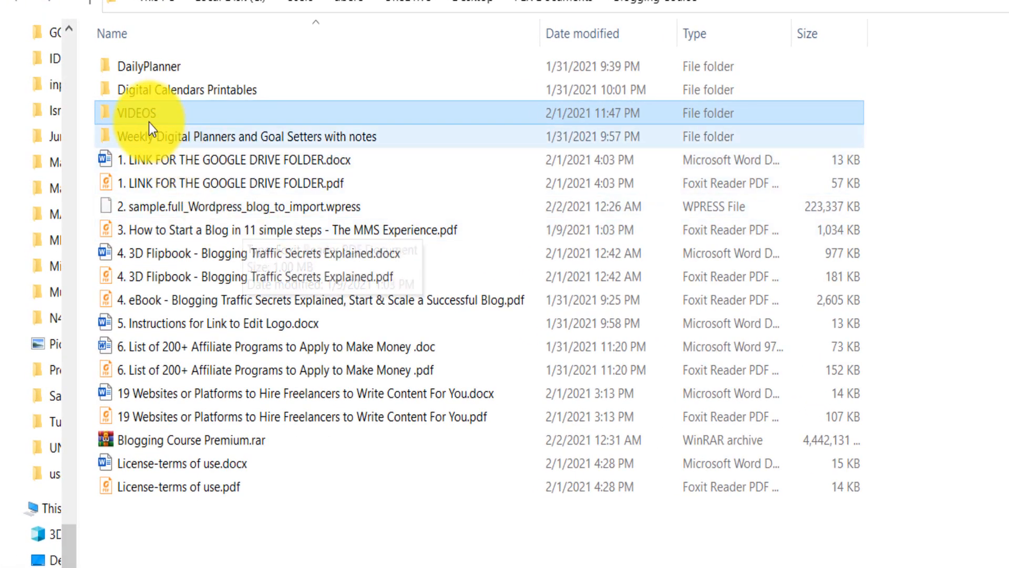
pyautogui.click(175, 485)
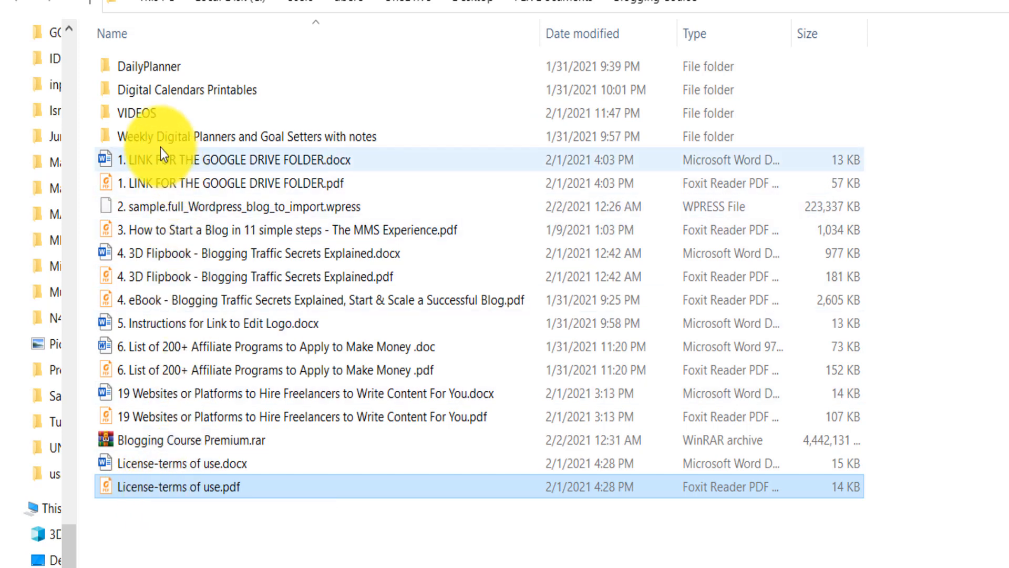
pyautogui.doubleClick(151, 116)
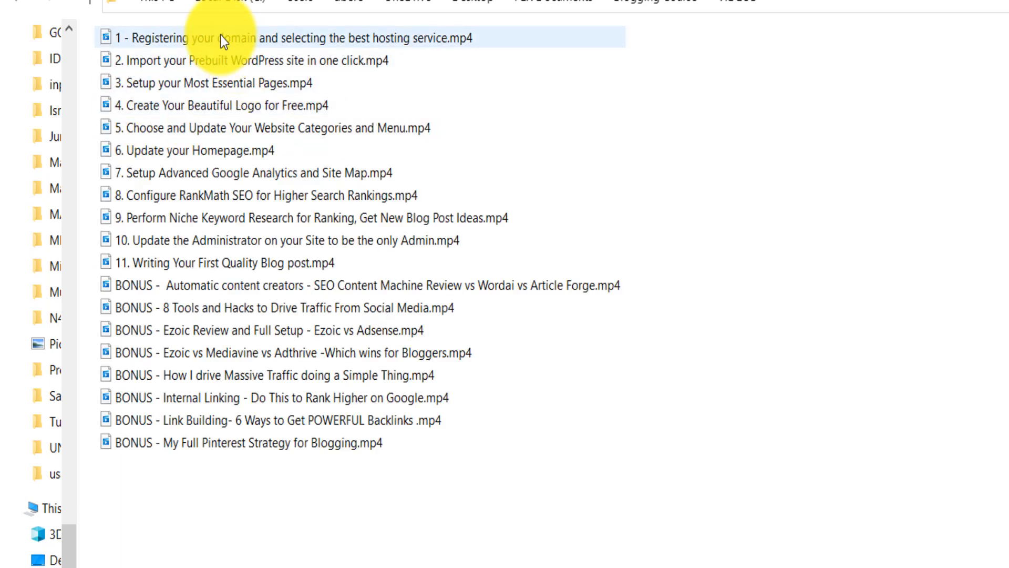
pyautogui.click(221, 38)
pyautogui.click(155, 263)
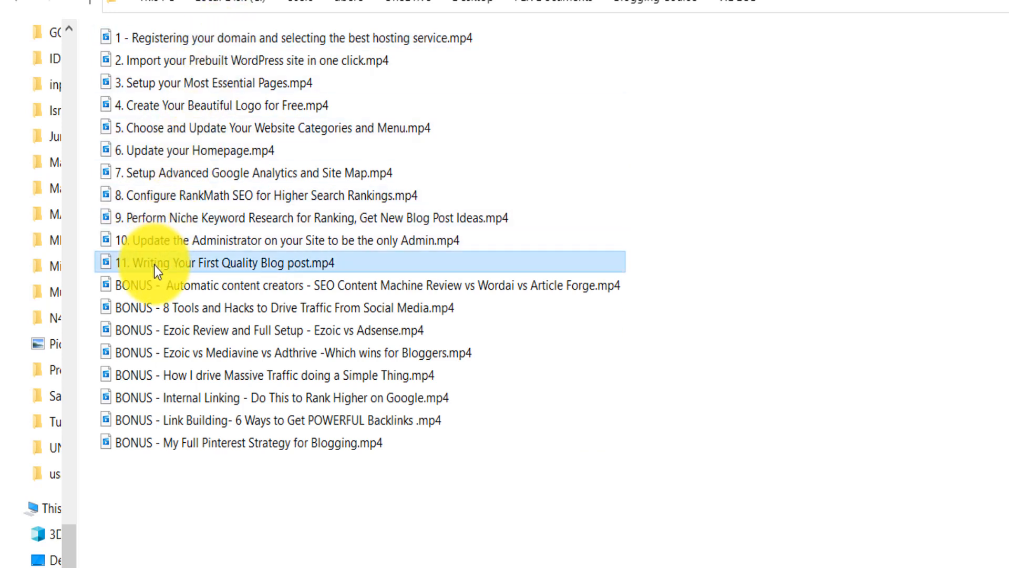
pyautogui.click(29, 4)
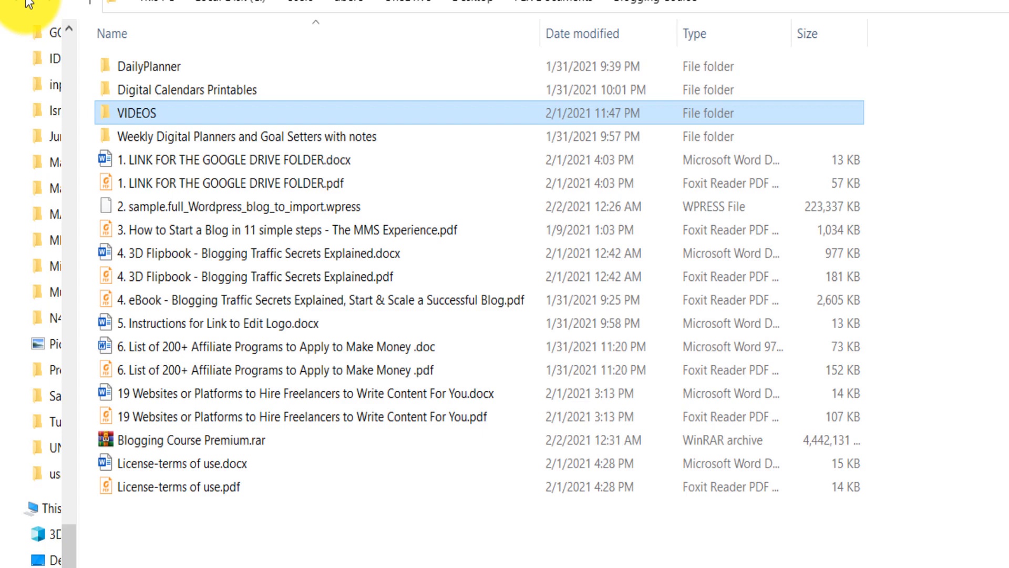
# - Switch to the browser's checkout page, go back to the Blogging Course product page, and view its description down to the closing note
pyautogui.hotkey('alt', 'Tab')
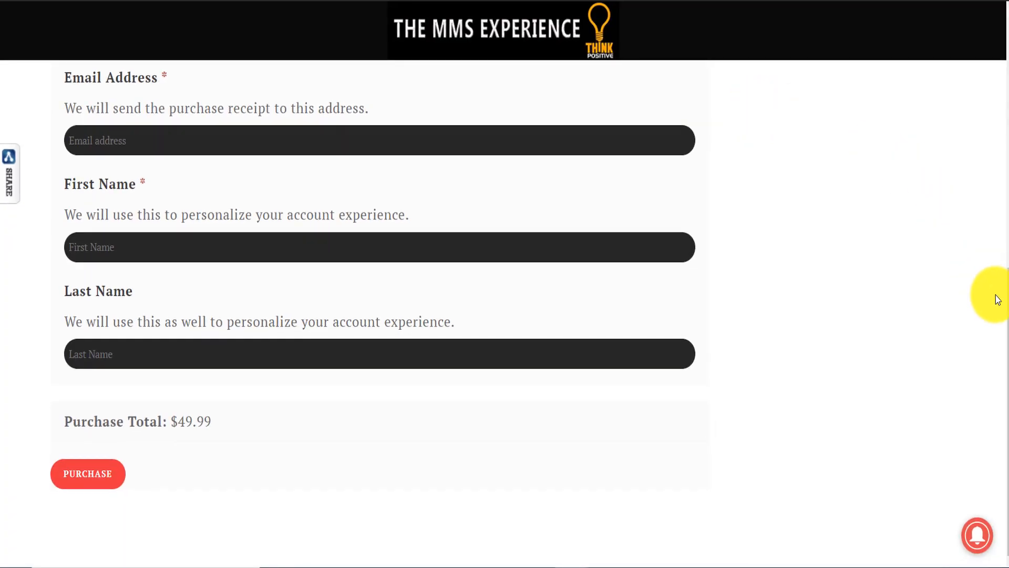
pyautogui.moveTo(1003, 226); pyautogui.dragTo(1004, 49)
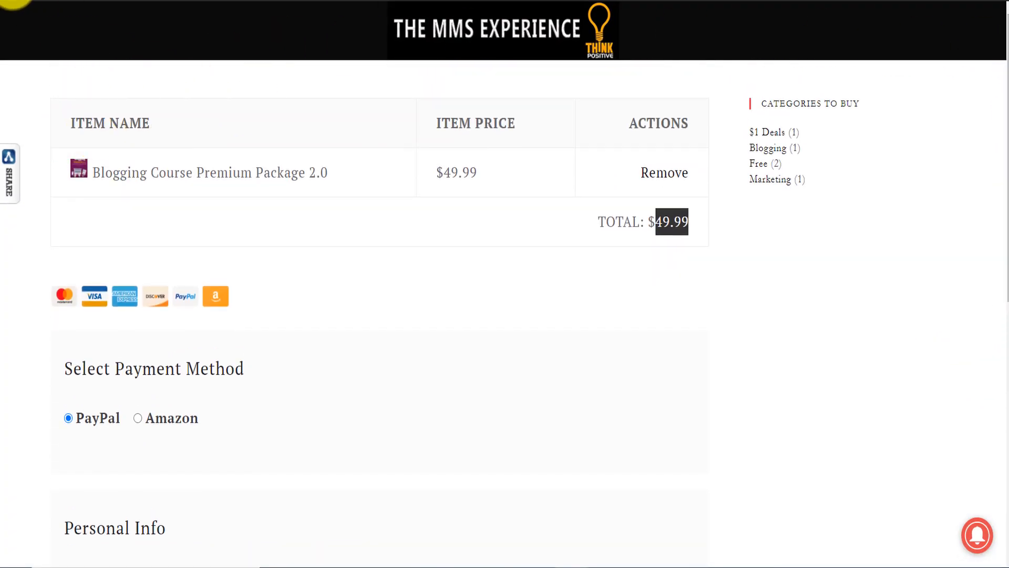
pyautogui.click(13, 2)
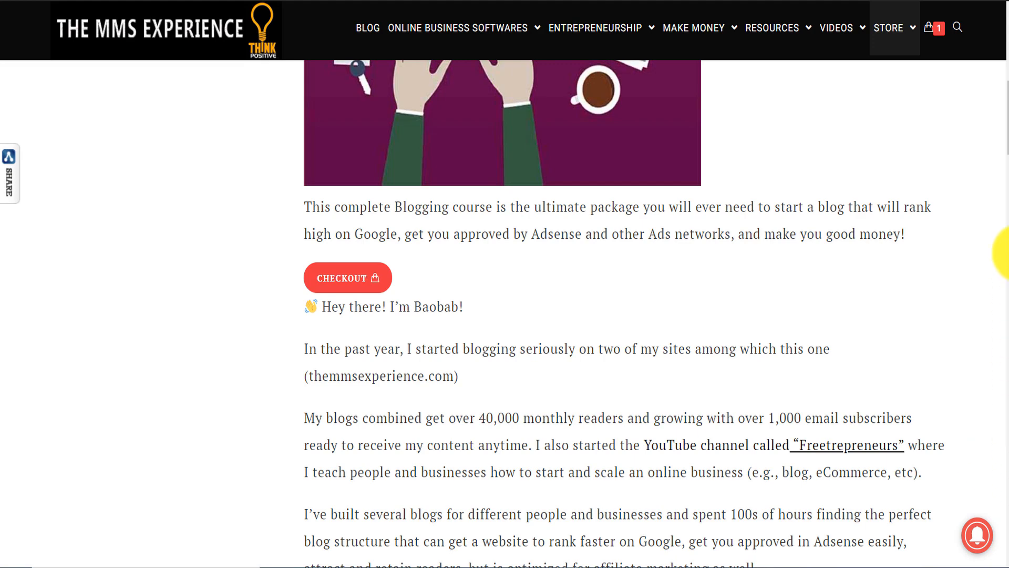
pyautogui.moveTo(1004, 134); pyautogui.dragTo(1001, 261)
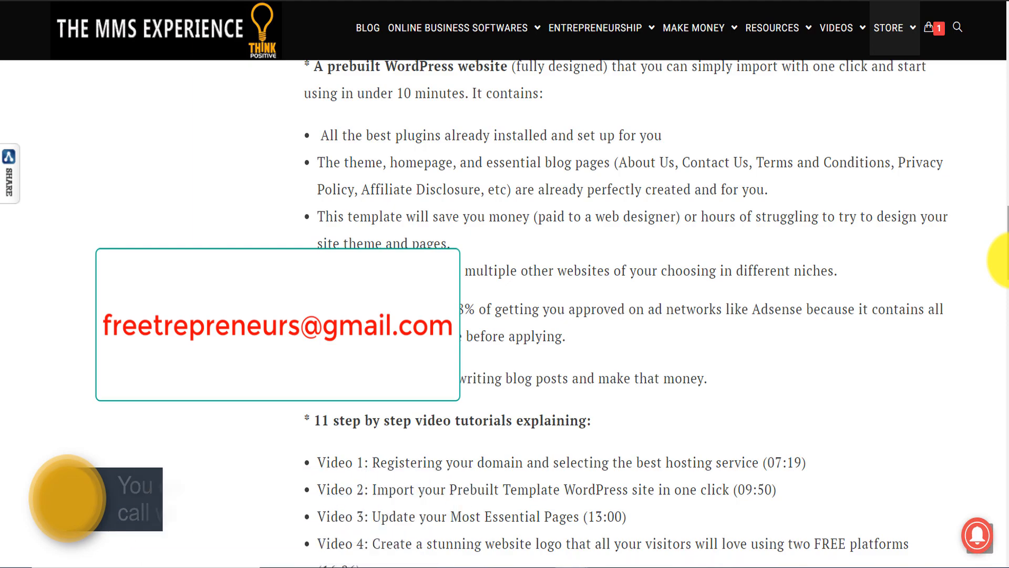
pyautogui.moveTo(1004, 261); pyautogui.dragTo(1002, 439)
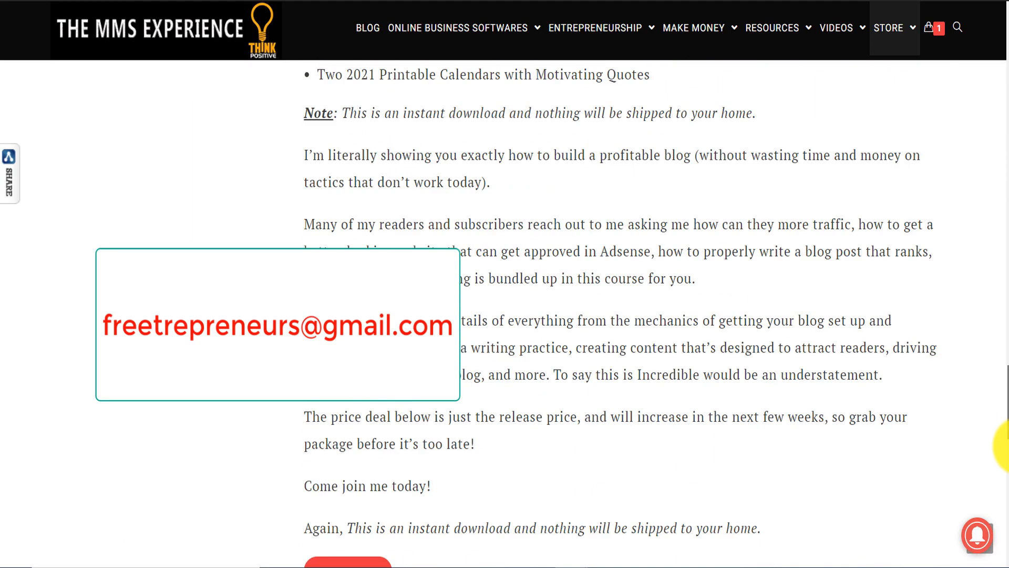